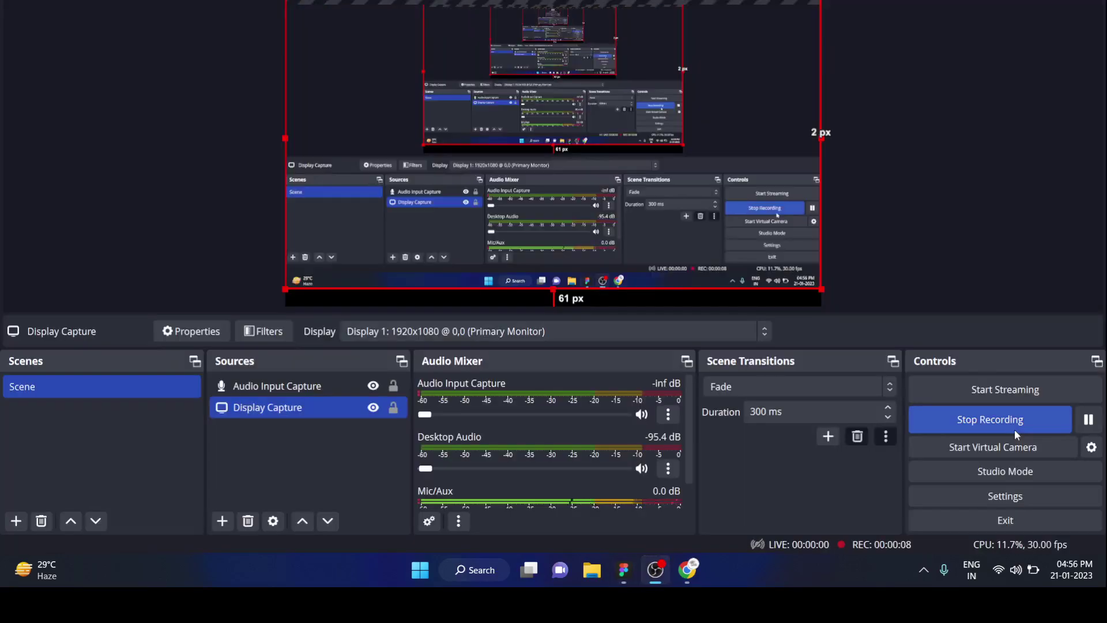
Step: With OBS still recording, check the YouTube Studio comments, then bring up the Kohila design in Figma
{"action": "scroll", "coordinate": [482, 447], "scroll_direction": "down", "scroll_amount": 2}
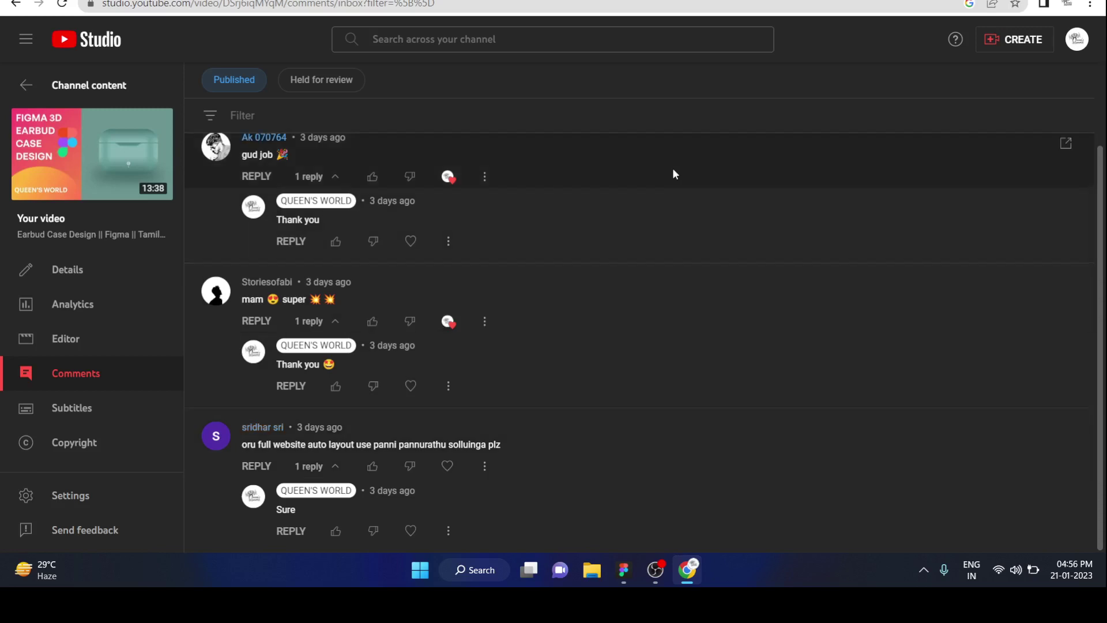
{"action": "left_click", "coordinate": [656, 570]}
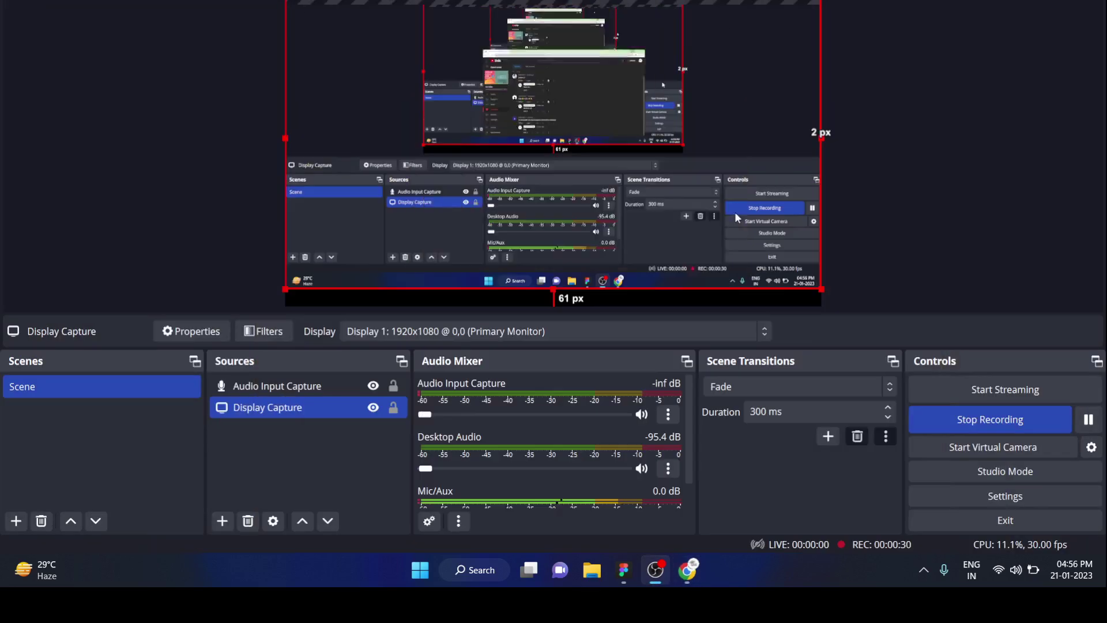
{"action": "left_click", "coordinate": [682, 569]}
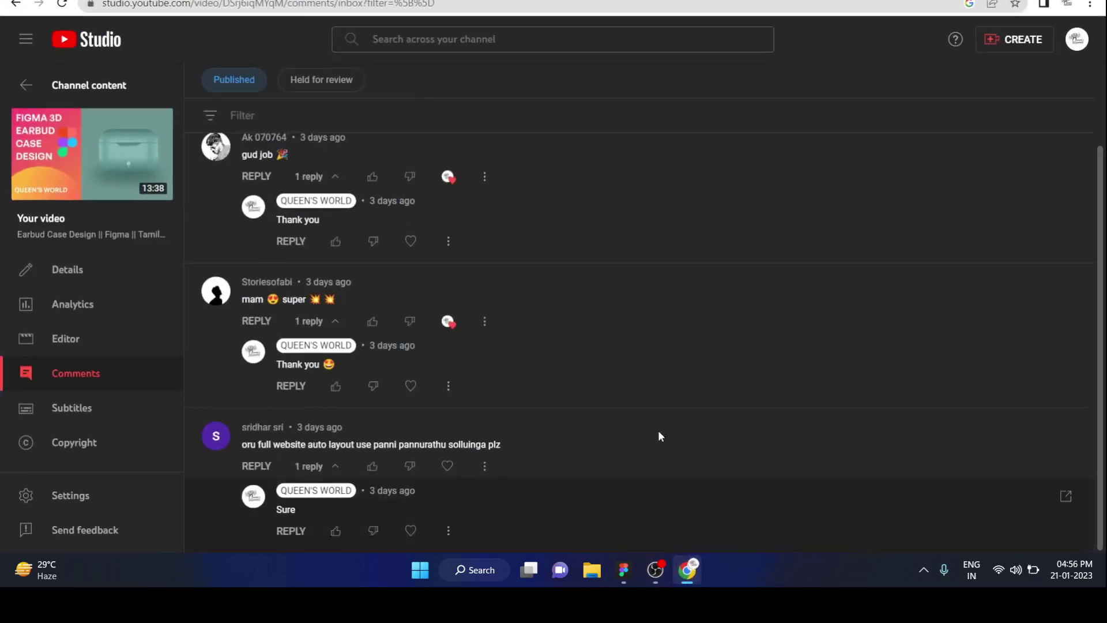
{"action": "left_click", "coordinate": [623, 574]}
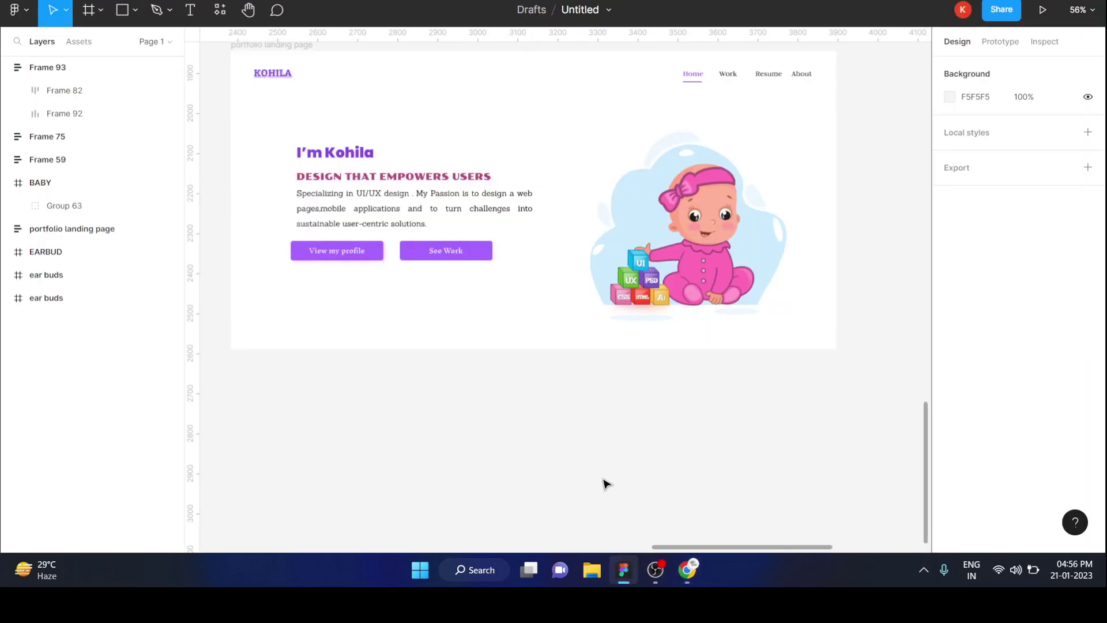
{"action": "scroll", "coordinate": [515, 426], "scroll_direction": "up", "scroll_amount": 2}
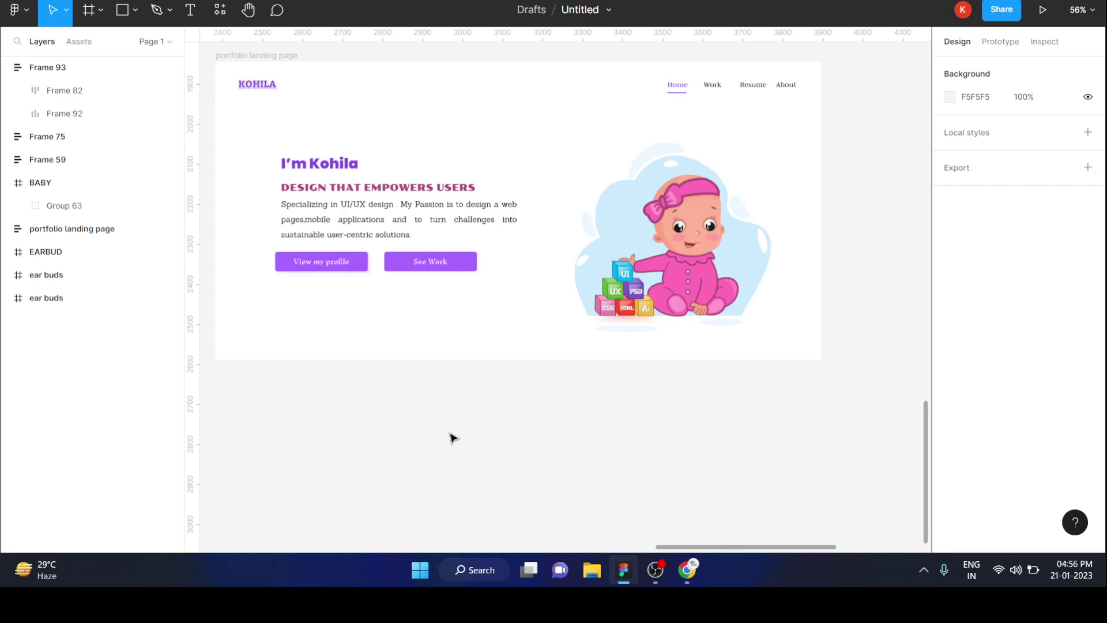
{"action": "scroll", "coordinate": [453, 439], "scroll_direction": "down", "scroll_amount": 1}
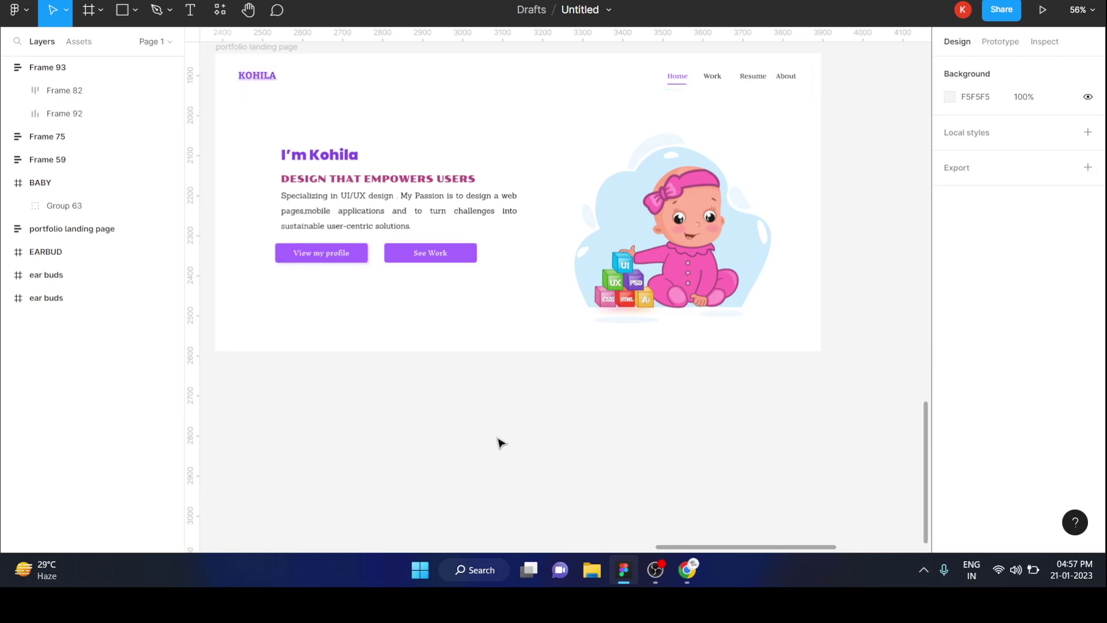
Step: Create a 'Home' text layer below the landing page in Poppins SemiBold 20 and move it into place
{"action": "key", "text": "t"}
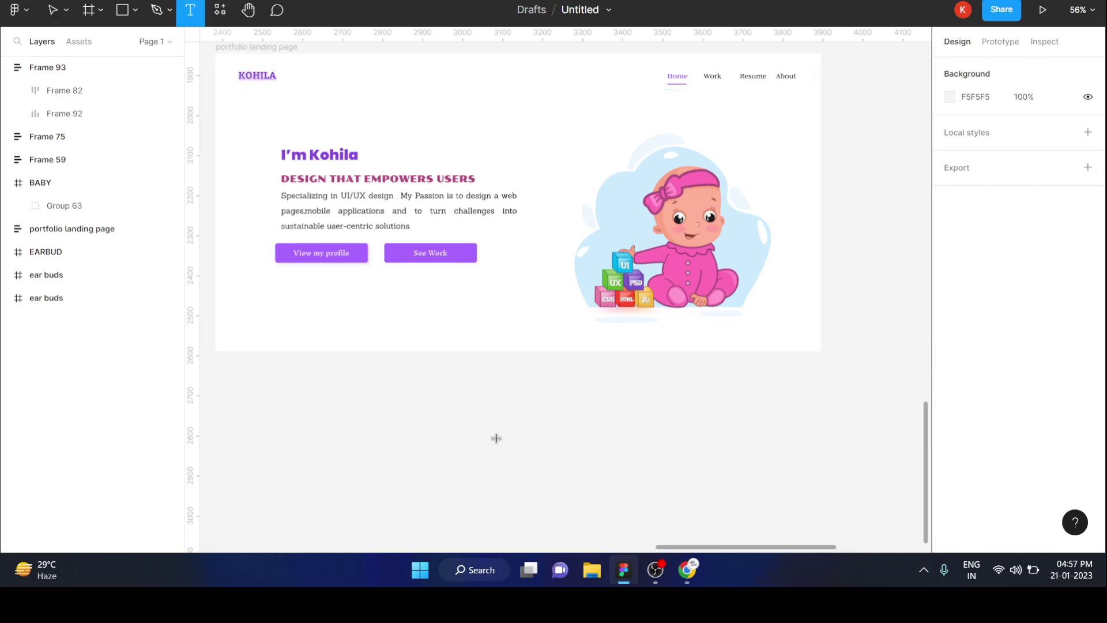
{"action": "left_click", "coordinate": [496, 438]}
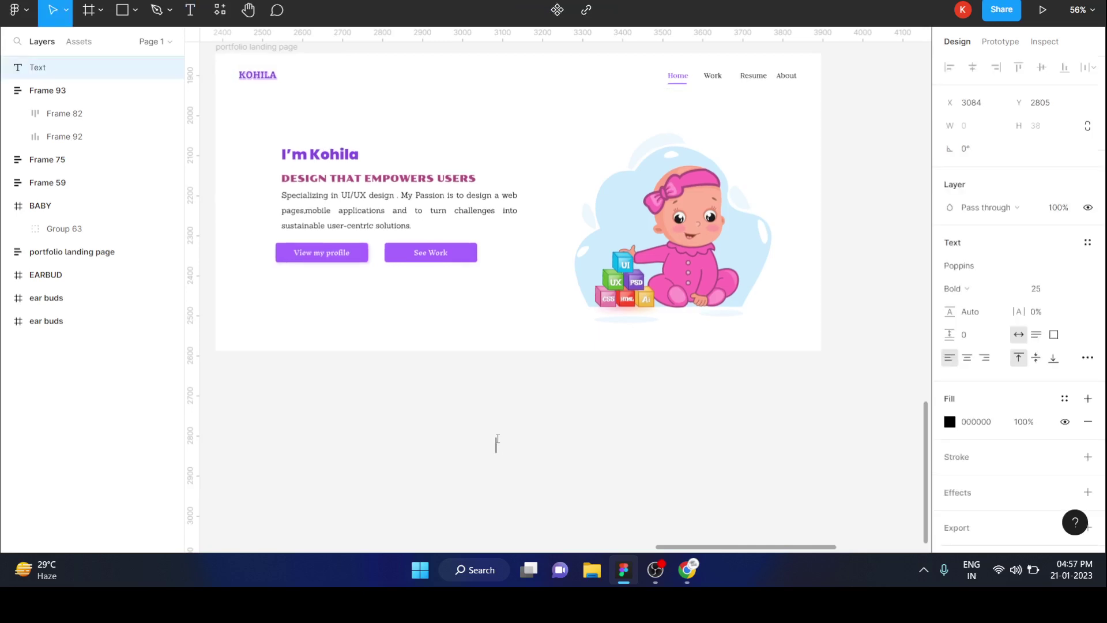
{"action": "type", "text": "Home"}
{"action": "double_click", "coordinate": [519, 447]}
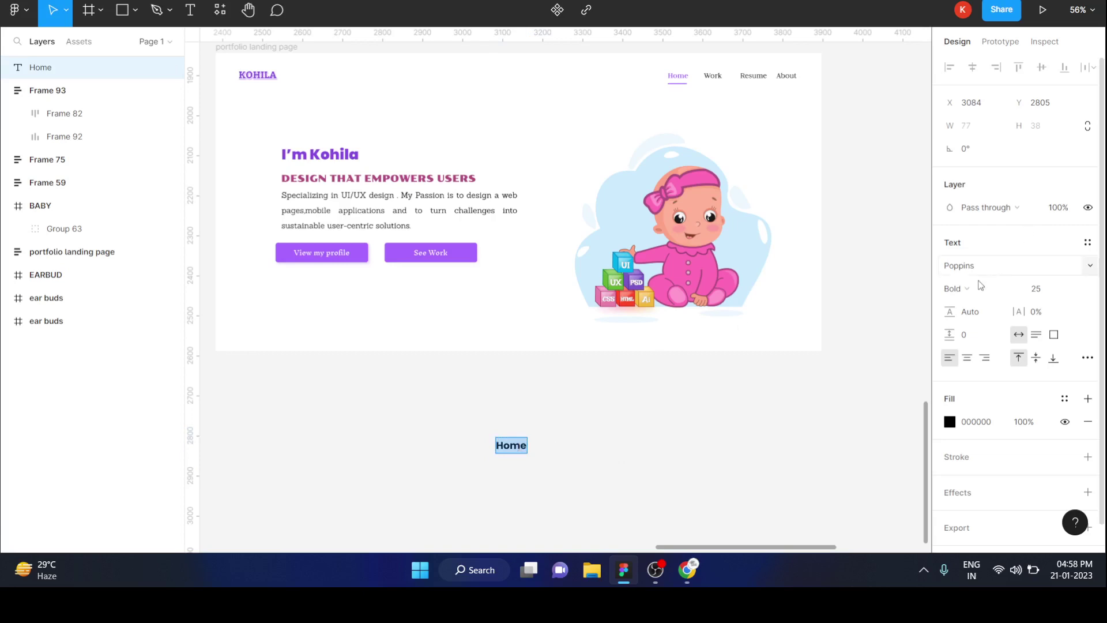
{"action": "left_click", "coordinate": [962, 288]}
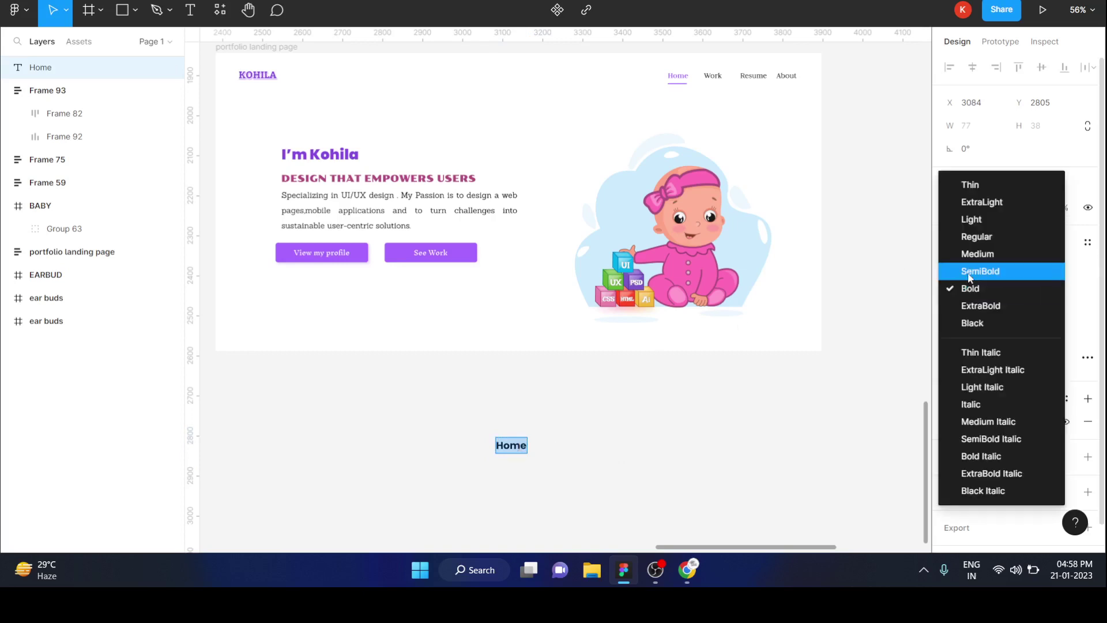
{"action": "left_click", "coordinate": [970, 272]}
{"action": "left_click", "coordinate": [1056, 290]}
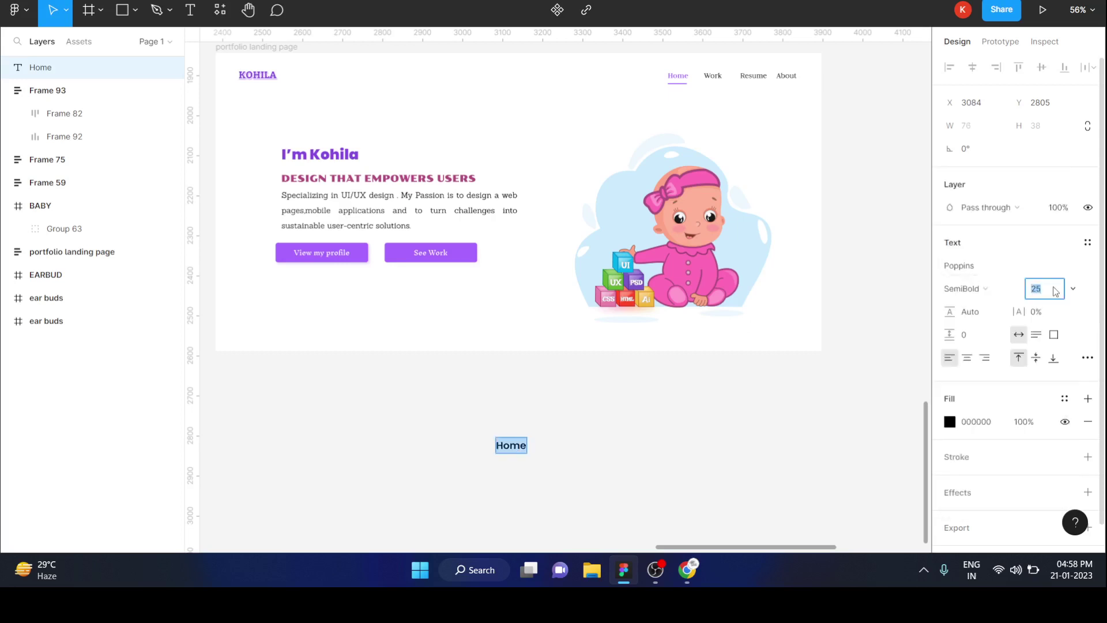
{"action": "type", "text": "20"}
{"action": "key", "text": "Return"}
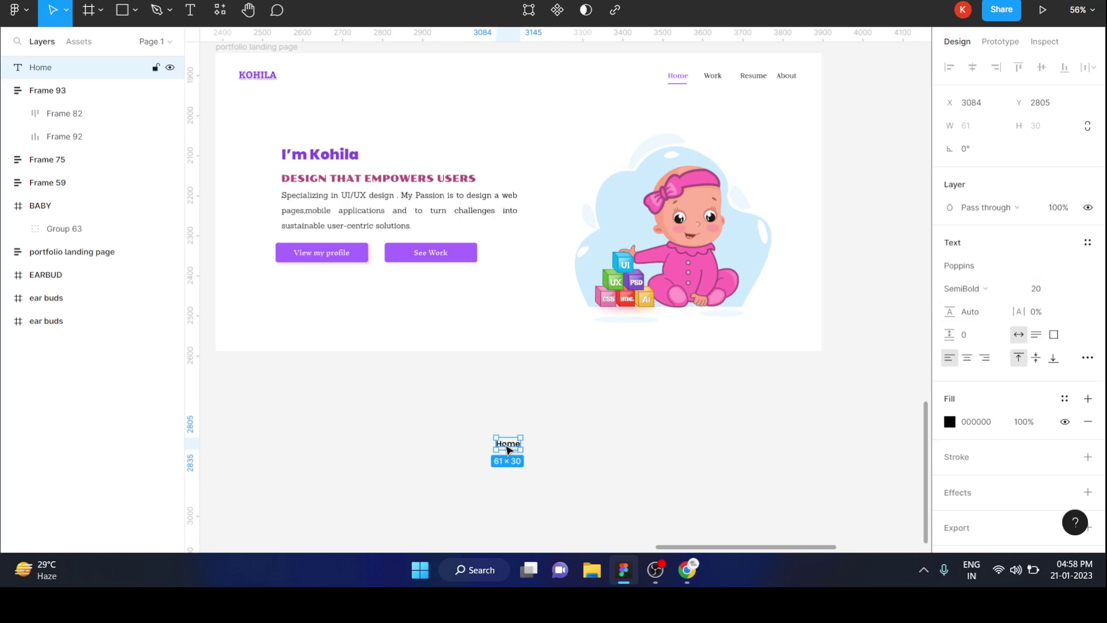
{"action": "left_click_drag", "start_coordinate": [507, 450], "coordinate": [600, 432]}
Step: Wrap the Home text in an auto-layout frame with Shift+A
{"action": "left_click", "coordinate": [739, 433]}
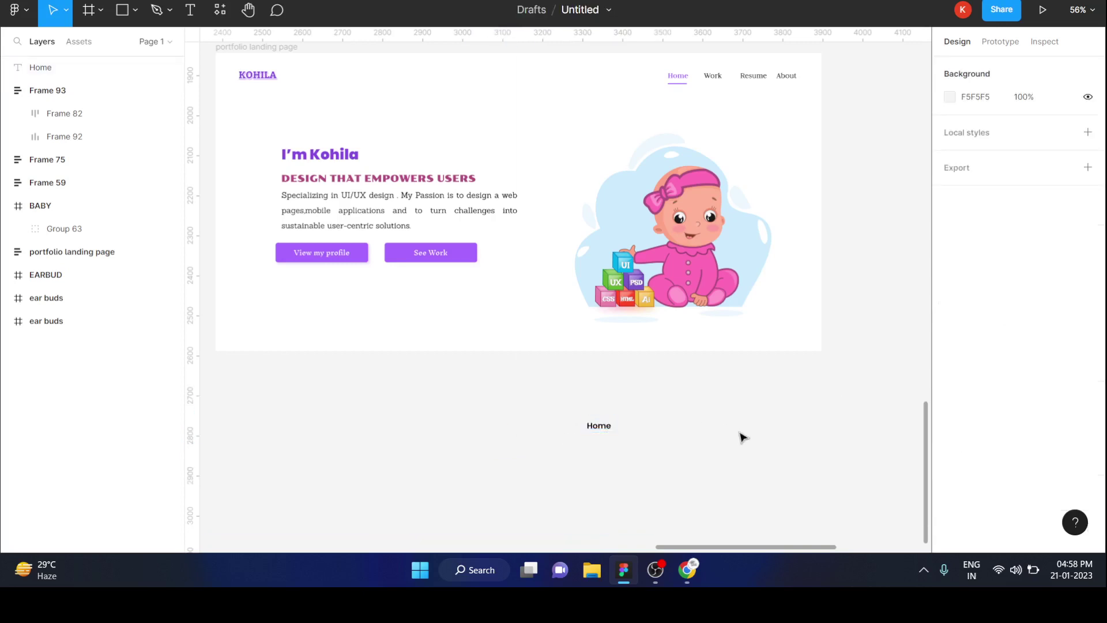
{"action": "left_click", "coordinate": [604, 428]}
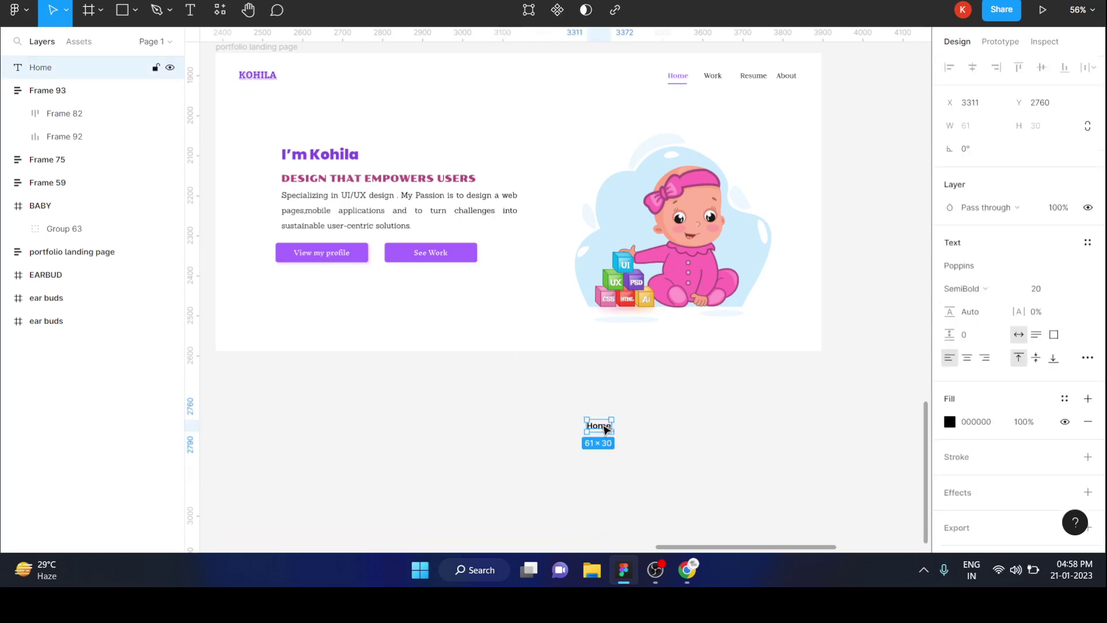
{"action": "key", "text": "shift+a"}
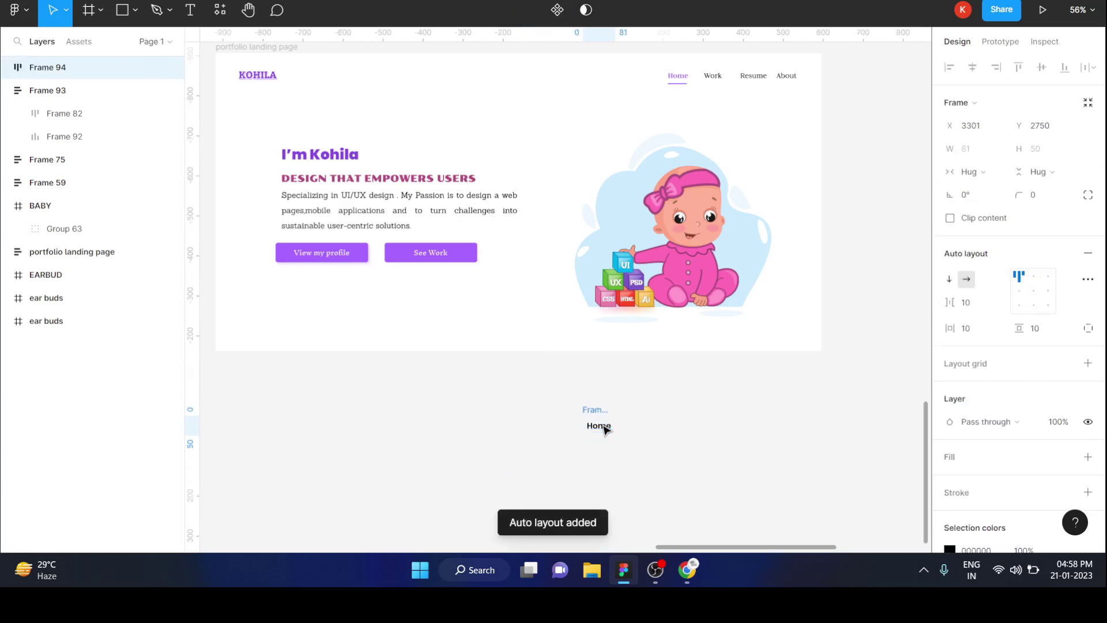
Step: Duplicate the Home frame three times to its right, forming a row of four
{"action": "left_click", "coordinate": [673, 426]}
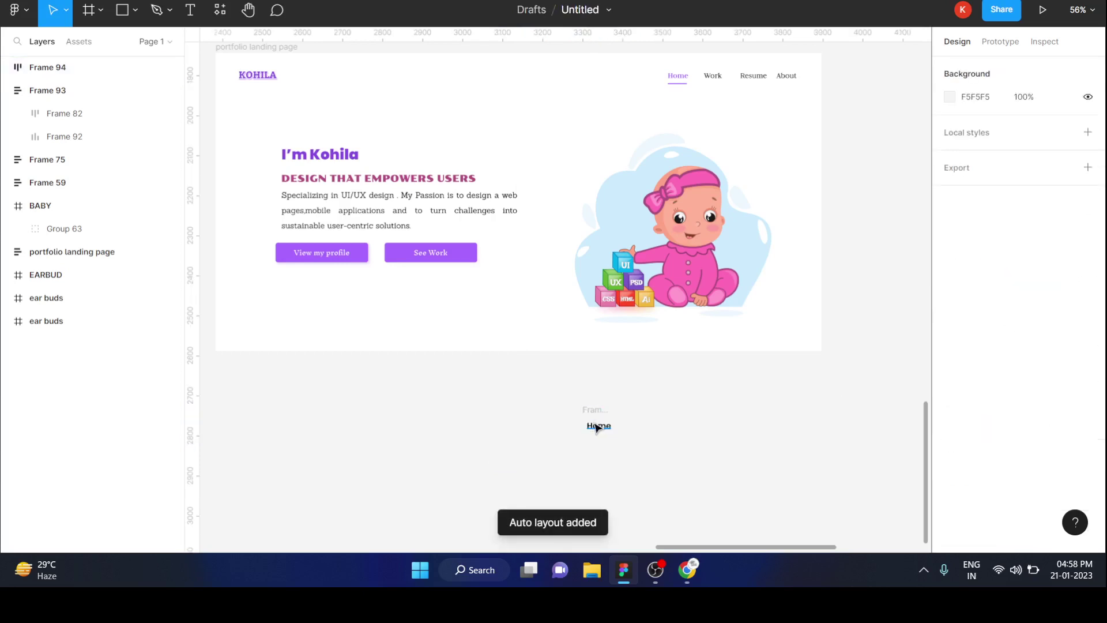
{"action": "left_click", "coordinate": [597, 427]}
{"action": "left_click", "coordinate": [596, 411]}
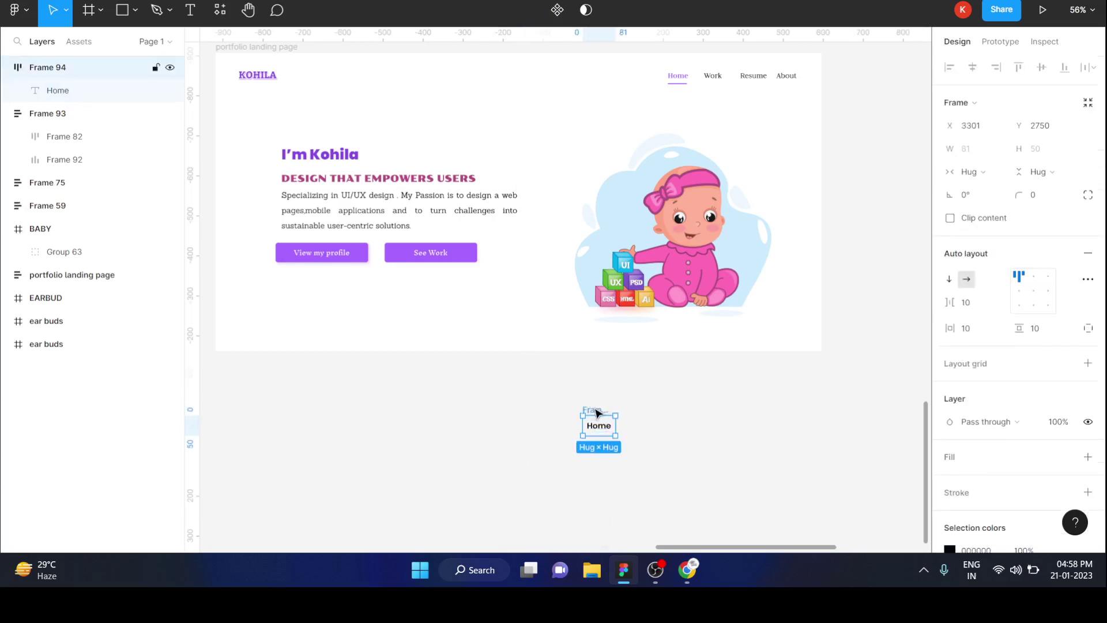
{"action": "left_click_drag", "start_coordinate": [597, 412], "coordinate": [636, 410], "text": "alt"}
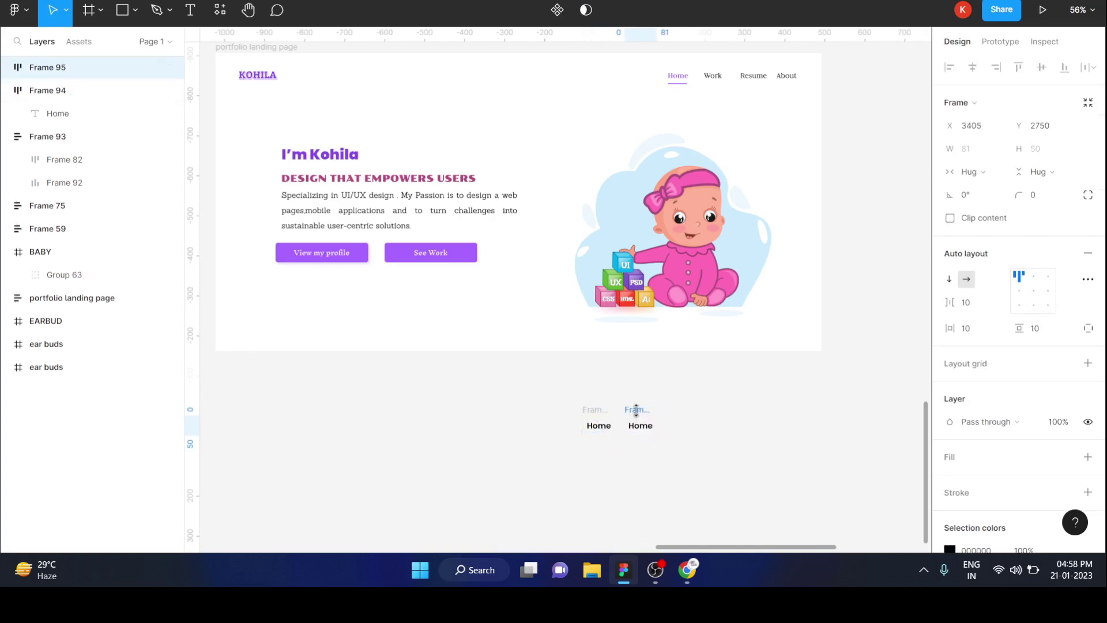
{"action": "left_click_drag", "start_coordinate": [636, 410], "coordinate": [688, 413], "text": "alt"}
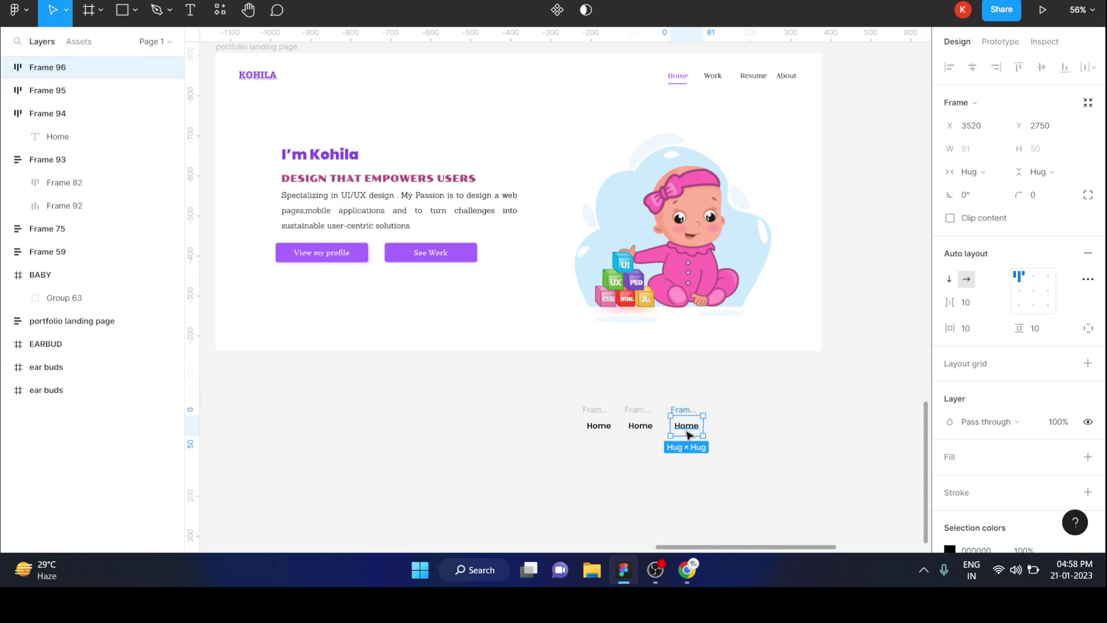
{"action": "mouse_move", "coordinate": [688, 434]}
{"action": "left_mouse_down", "text": "alt"}
{"action": "mouse_move", "coordinate": [755, 420]}
{"action": "mouse_move", "coordinate": [731, 415]}
{"action": "mouse_move", "coordinate": [757, 438]}
{"action": "mouse_move", "coordinate": [732, 435]}
{"action": "mouse_move", "coordinate": [717, 458]}
{"action": "mouse_move", "coordinate": [737, 395]}
{"action": "left_mouse_up", "text": "alt"}
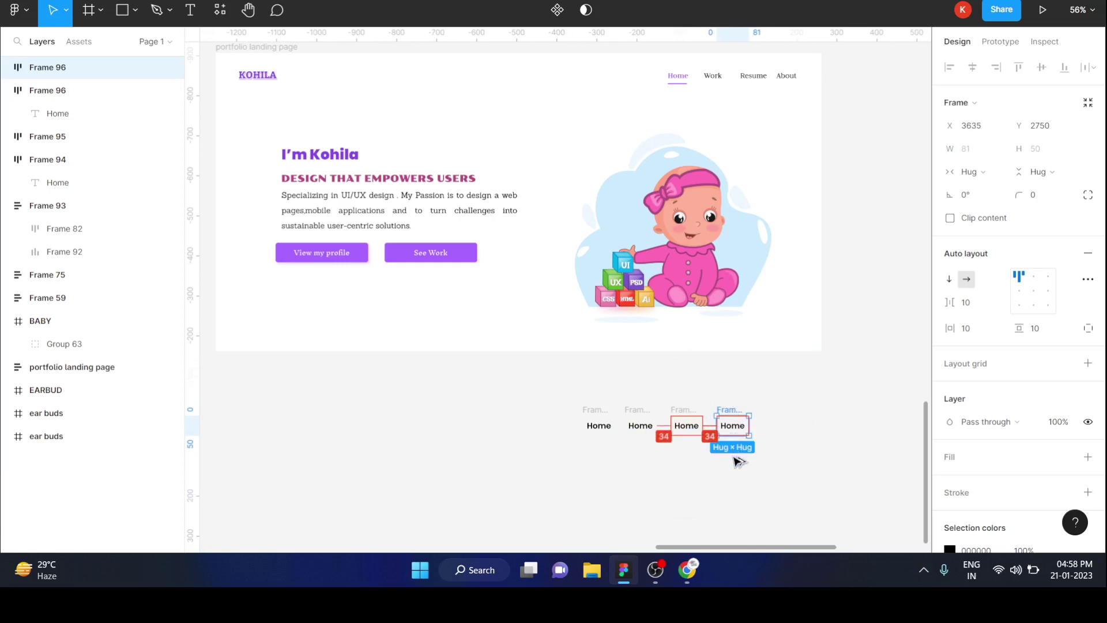
{"action": "mouse_move", "coordinate": [738, 461]}
{"action": "left_mouse_down"}
{"action": "mouse_move", "coordinate": [728, 472]}
{"action": "mouse_move", "coordinate": [677, 460]}
{"action": "mouse_move", "coordinate": [690, 428]}
{"action": "mouse_move", "coordinate": [692, 476]}
{"action": "mouse_move", "coordinate": [683, 371]}
{"action": "mouse_move", "coordinate": [623, 408]}
{"action": "mouse_move", "coordinate": [640, 422]}
{"action": "mouse_move", "coordinate": [643, 388]}
{"action": "mouse_move", "coordinate": [739, 427]}
{"action": "left_mouse_up"}
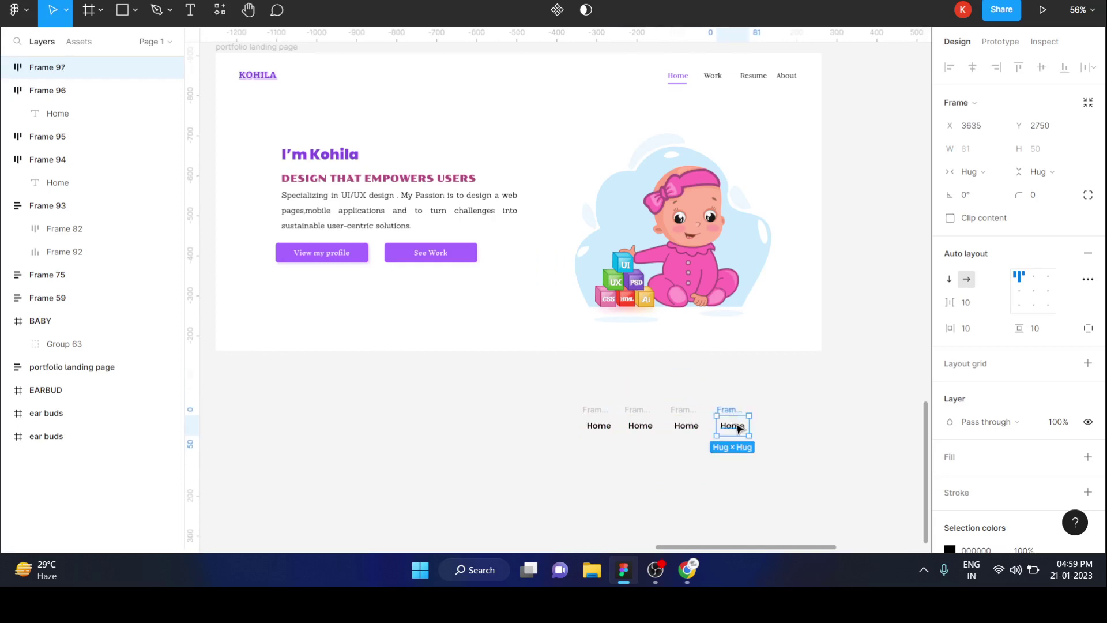
Step: Rename the three copied labels to Work, Resume and About
{"action": "double_click", "coordinate": [640, 427]}
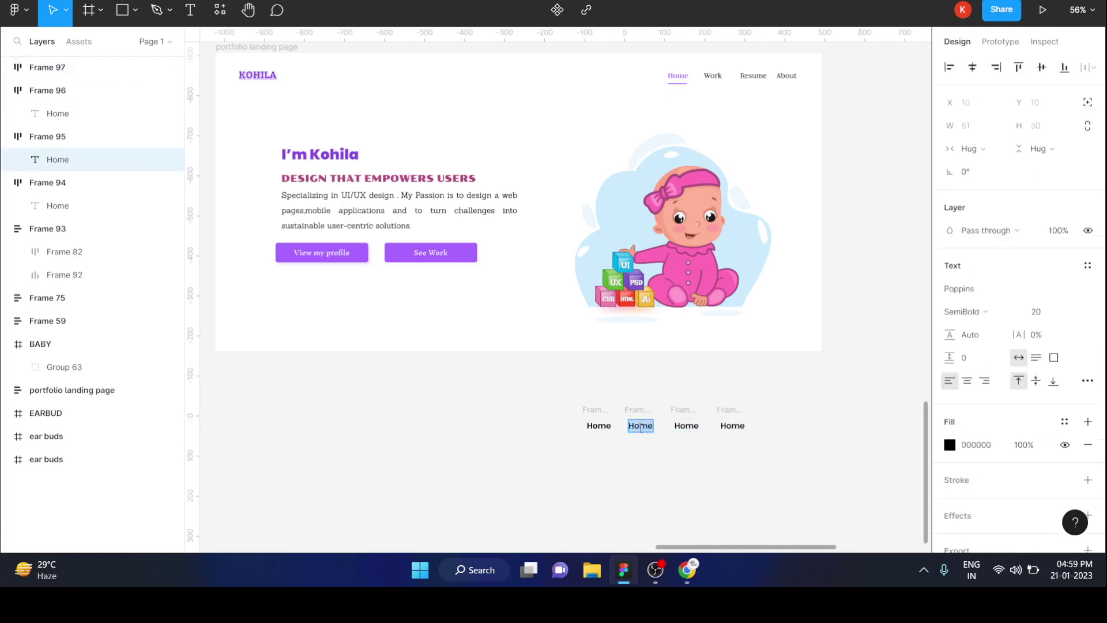
{"action": "type", "text": "Work"}
{"action": "left_click", "coordinate": [687, 424]}
{"action": "double_click", "coordinate": [688, 424]}
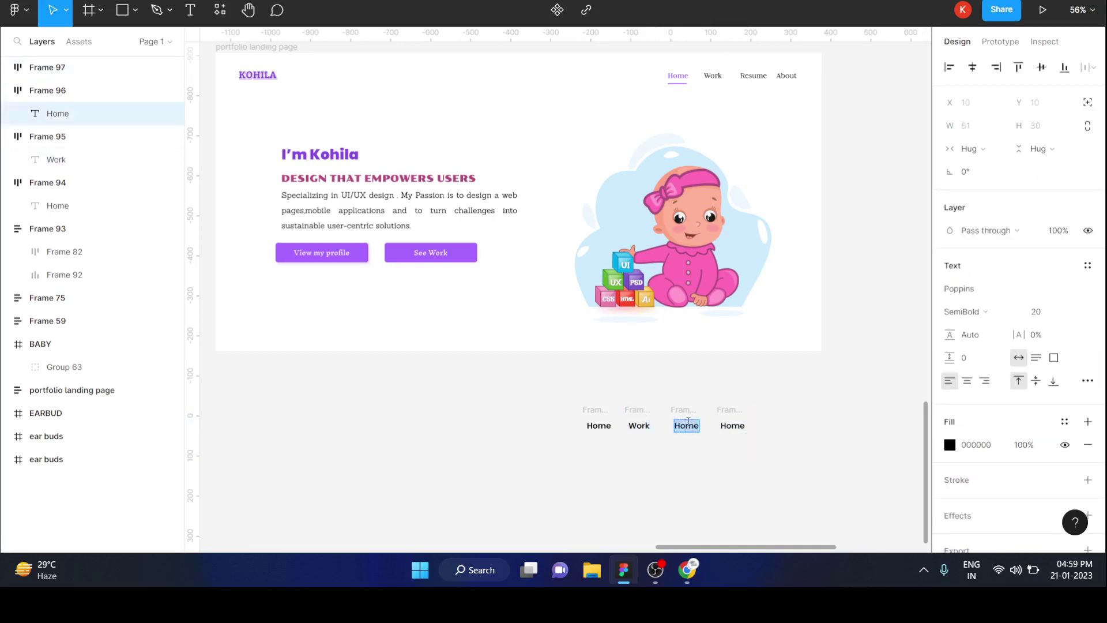
{"action": "type", "text": "P="}
{"action": "key", "text": "BackSpace"}
{"action": "key", "text": "BackSpace"}
{"action": "type", "text": "Resu"}
{"action": "type", "text": "m"}
{"action": "double_click", "coordinate": [732, 425]}
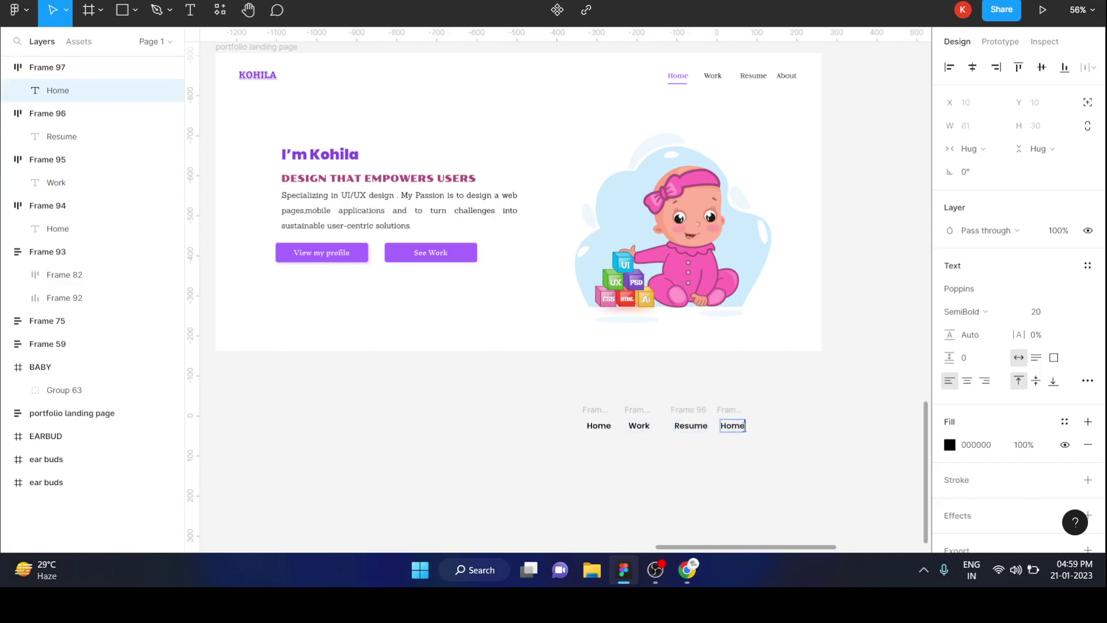
{"action": "key", "text": "BackSpace"}
{"action": "key", "text": "BackSpace"}
{"action": "key", "text": "BackSpace"}
{"action": "type", "text": "About"}
{"action": "key", "text": "Escape"}
Step: Even out the spacing of the Work, Resume and About frames in the row
{"action": "left_click", "coordinate": [638, 414]}
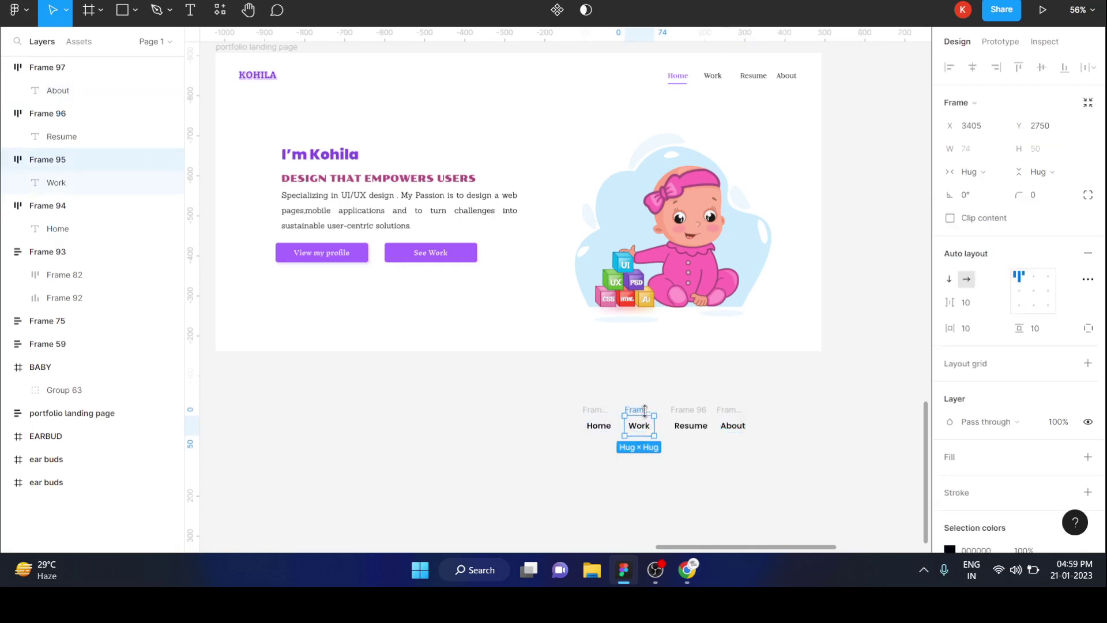
{"action": "left_click_drag", "start_coordinate": [645, 410], "coordinate": [636, 412]}
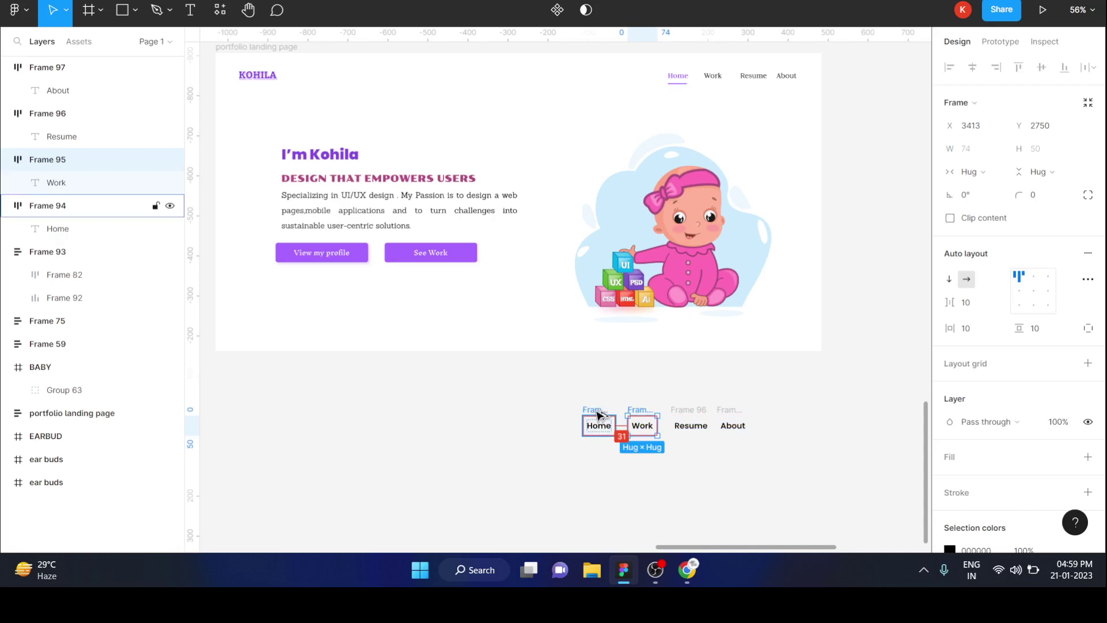
{"action": "left_click", "coordinate": [681, 415]}
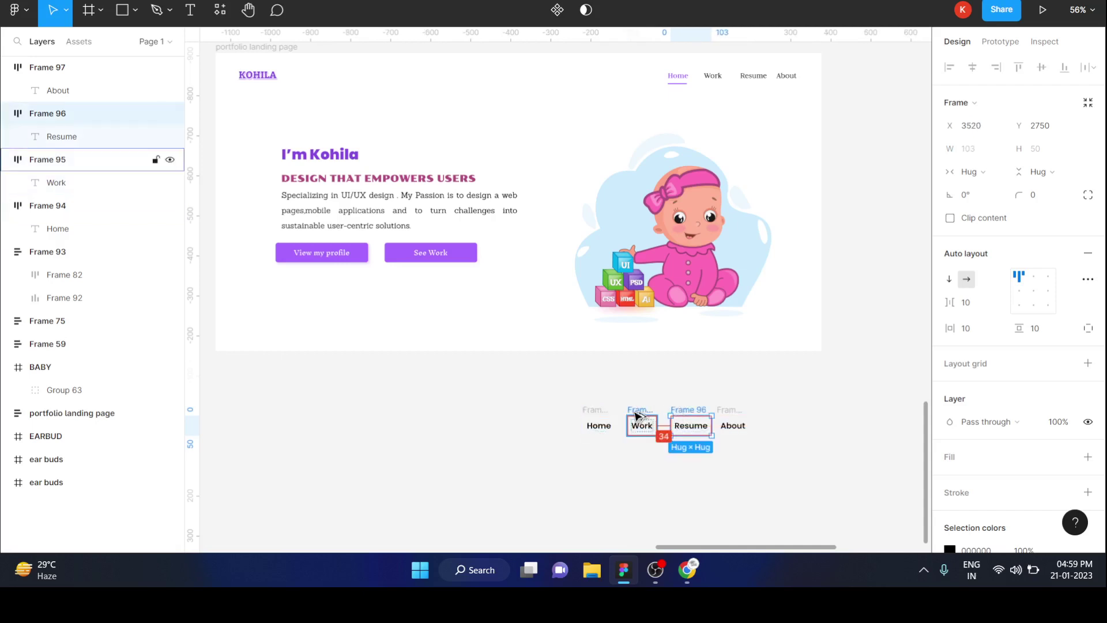
{"action": "key", "text": "Left"}
{"action": "key", "text": "Left"}
{"action": "key", "text": "Left"}
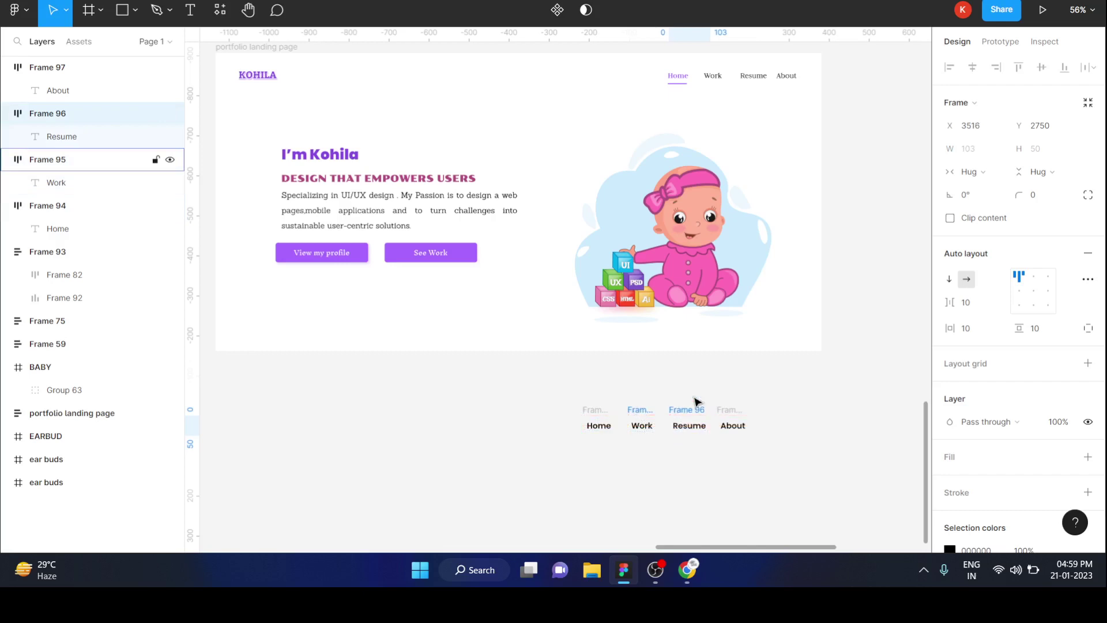
{"action": "left_click", "coordinate": [731, 412]}
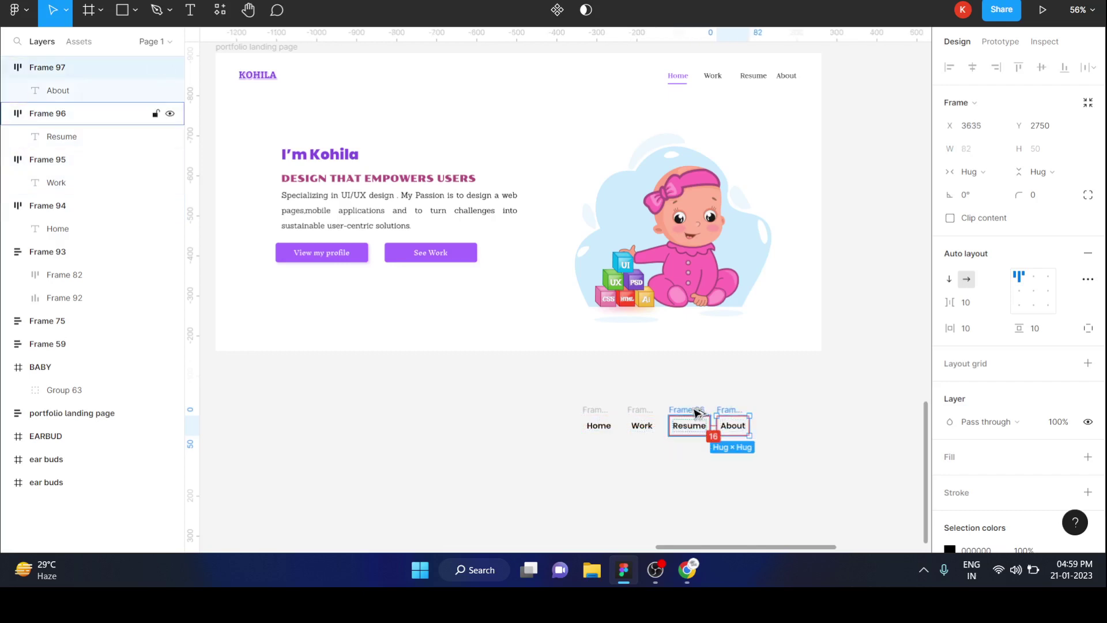
{"action": "key", "text": "Right"}
{"action": "key", "text": "Right"}
{"action": "key", "text": "Right"}
{"action": "key", "text": "Right"}
{"action": "key", "text": "Right"}
{"action": "key", "text": "Right"}
{"action": "key", "text": "Right"}
{"action": "key", "text": "Right"}
{"action": "key", "text": "Right"}
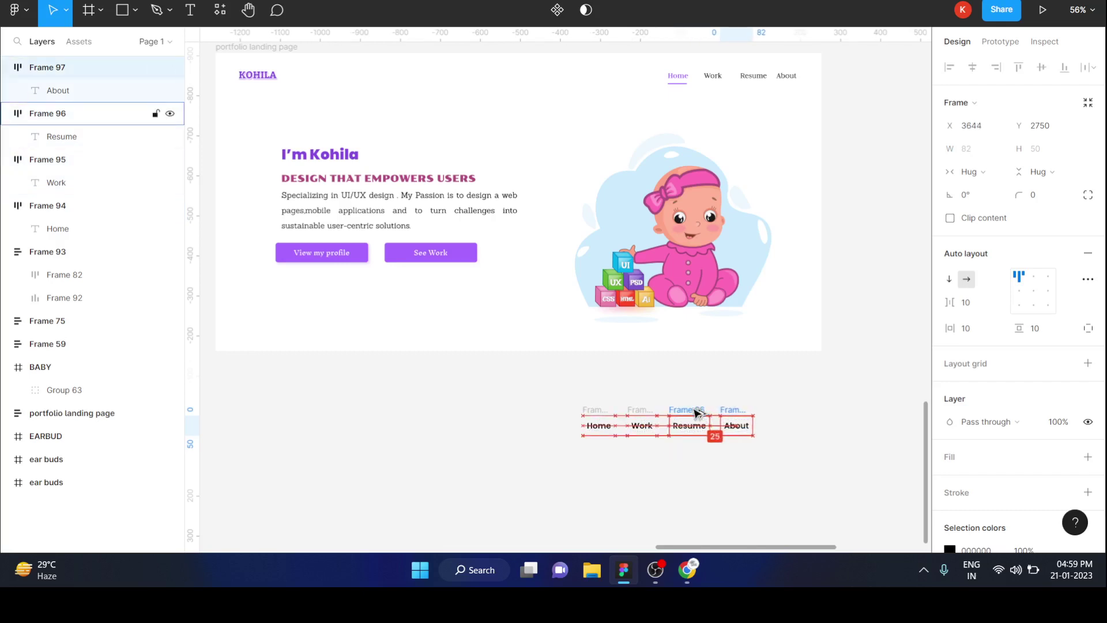
{"action": "key", "text": "Right"}
{"action": "key", "text": "Right"}
{"action": "key", "text": "Right"}
{"action": "key", "text": "Right"}
{"action": "key", "text": "Right"}
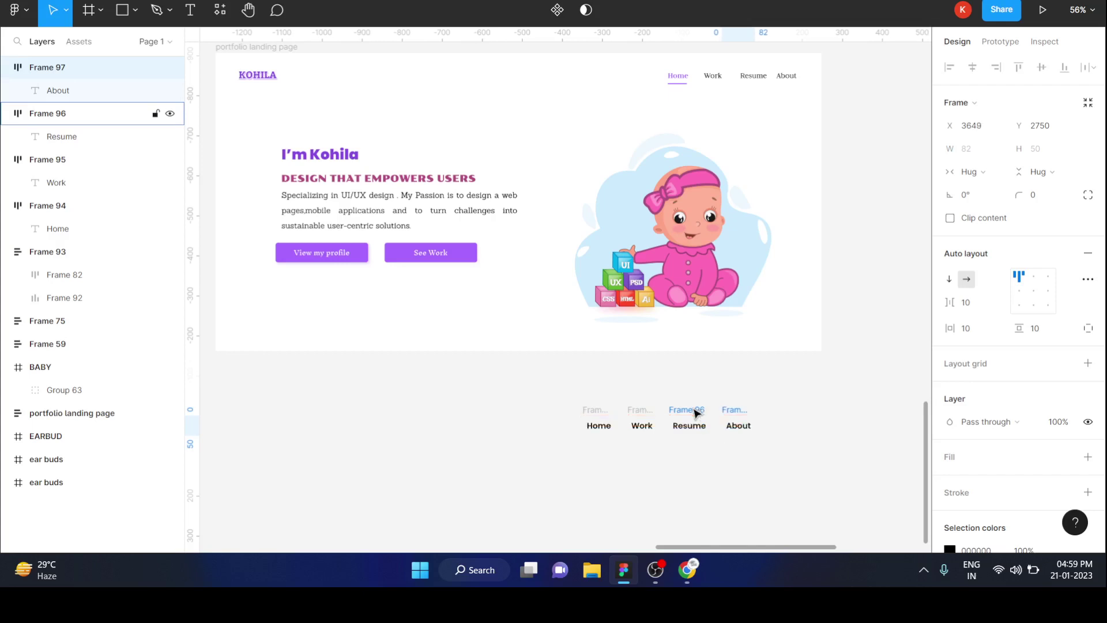
{"action": "left_click", "coordinate": [574, 394]}
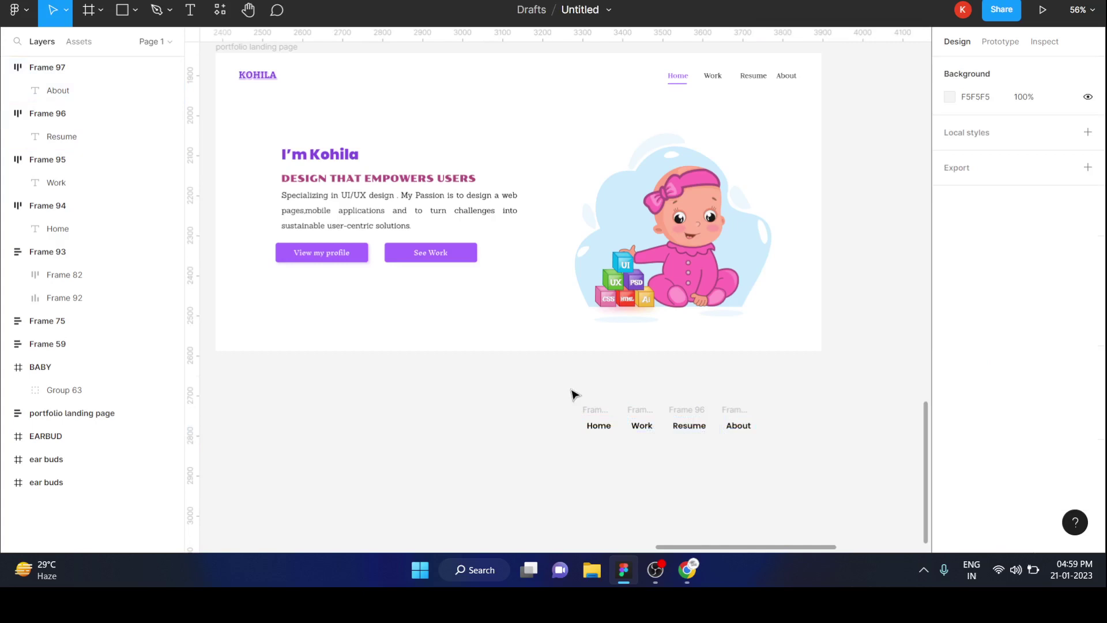
Step: Wrap all four nav frames in one auto-layout frame with a white fill
{"action": "left_click_drag", "start_coordinate": [574, 395], "coordinate": [803, 460]}
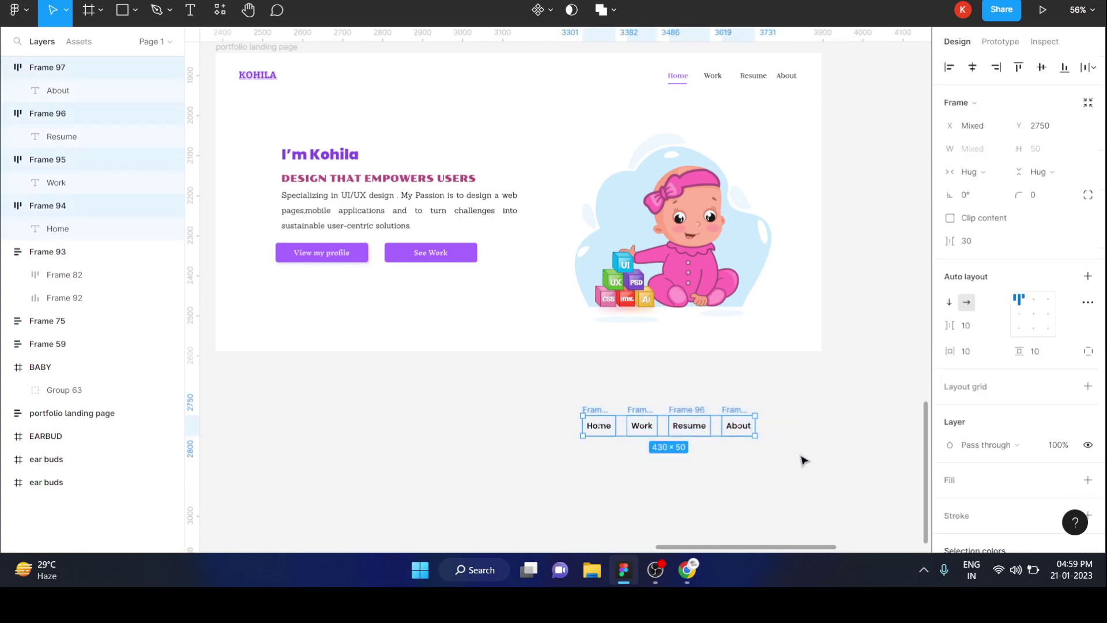
{"action": "key", "text": "shift+a"}
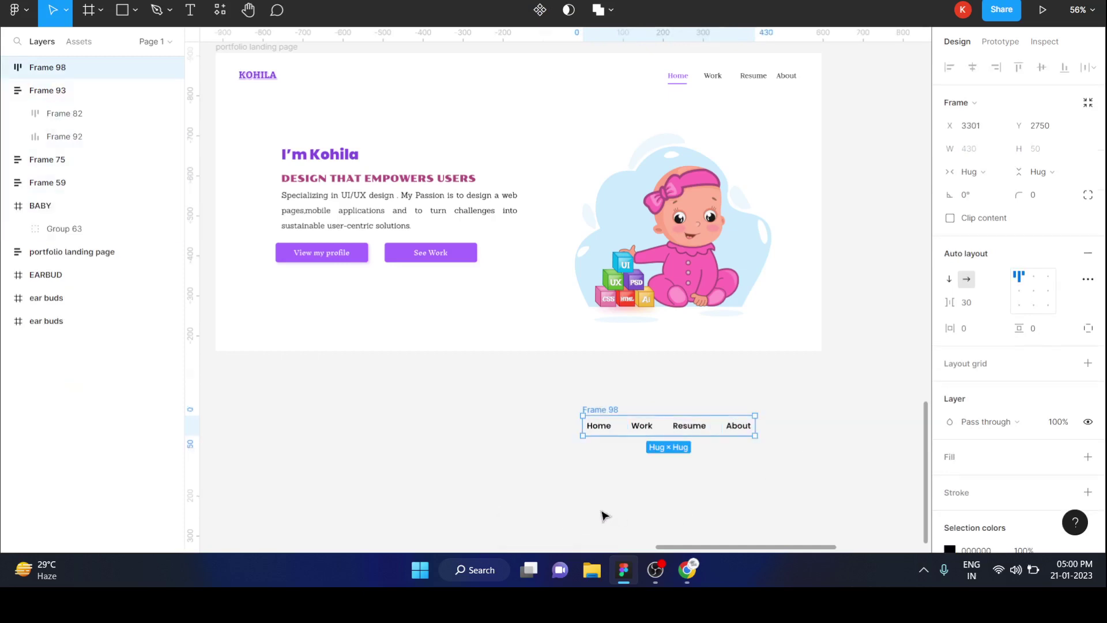
{"action": "left_click", "coordinate": [957, 458]}
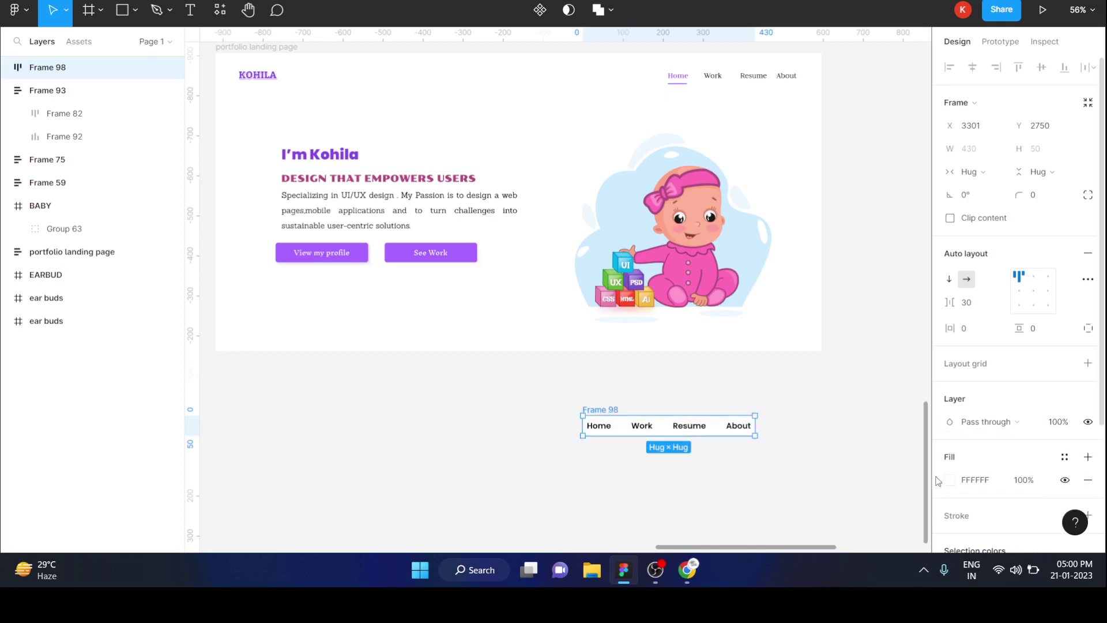
Step: Widen the spacing between nav items to about 50, then trim it slightly
{"action": "left_click", "coordinate": [598, 398]}
{"action": "left_click", "coordinate": [607, 414]}
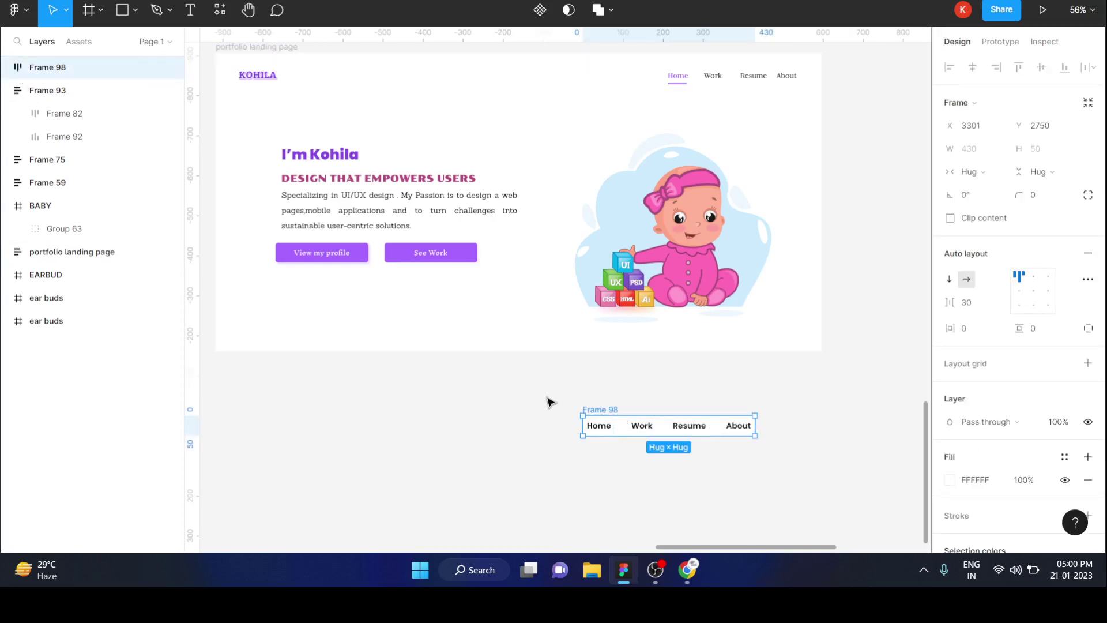
{"action": "left_click", "coordinate": [583, 399]}
{"action": "left_click", "coordinate": [625, 412]}
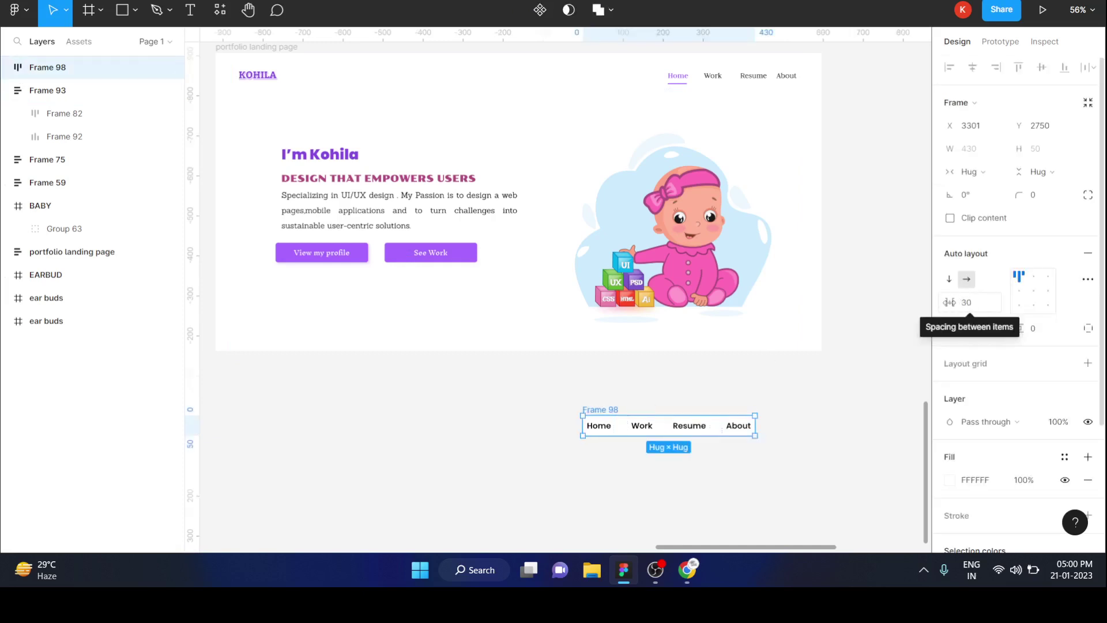
{"action": "mouse_move", "coordinate": [950, 302]}
{"action": "left_mouse_down"}
{"action": "mouse_move", "coordinate": [911, 315]}
{"action": "mouse_move", "coordinate": [979, 312]}
{"action": "left_mouse_up"}
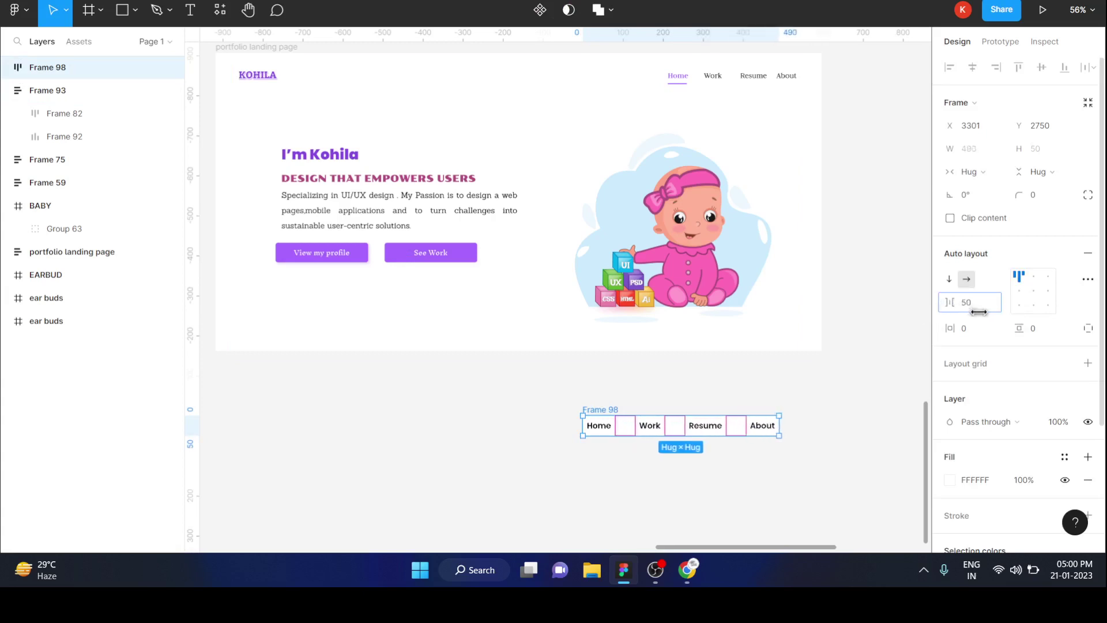
{"action": "left_click_drag", "start_coordinate": [979, 312], "coordinate": [949, 303]}
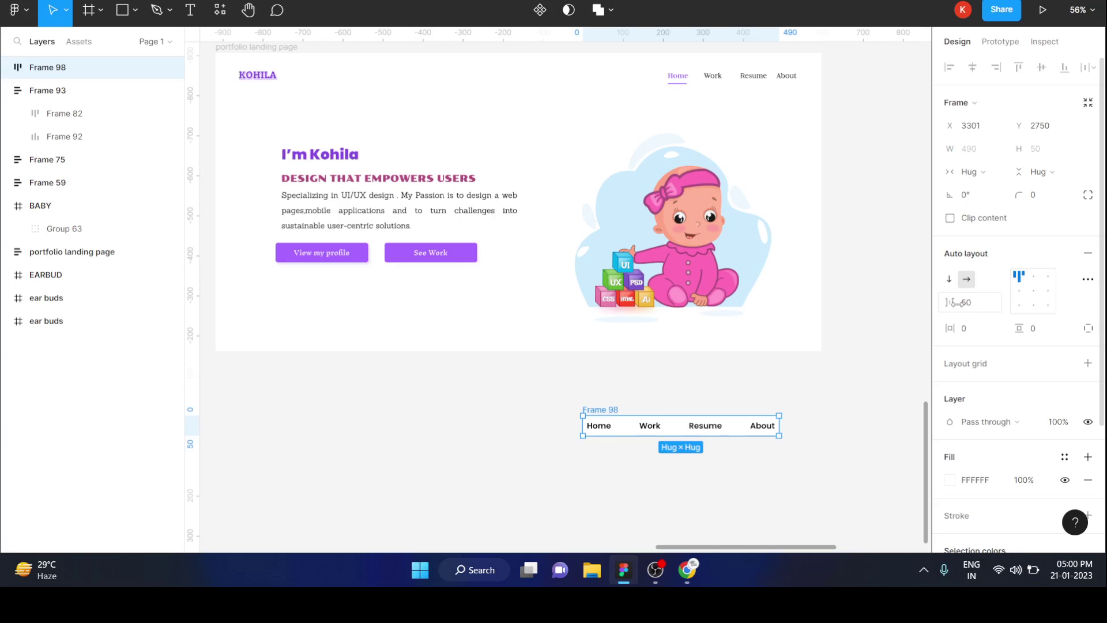
{"action": "left_click_drag", "start_coordinate": [958, 302], "coordinate": [946, 302]}
Step: Move the nav bar up and right and add vertical and horizontal padding
{"action": "left_click", "coordinate": [798, 438]}
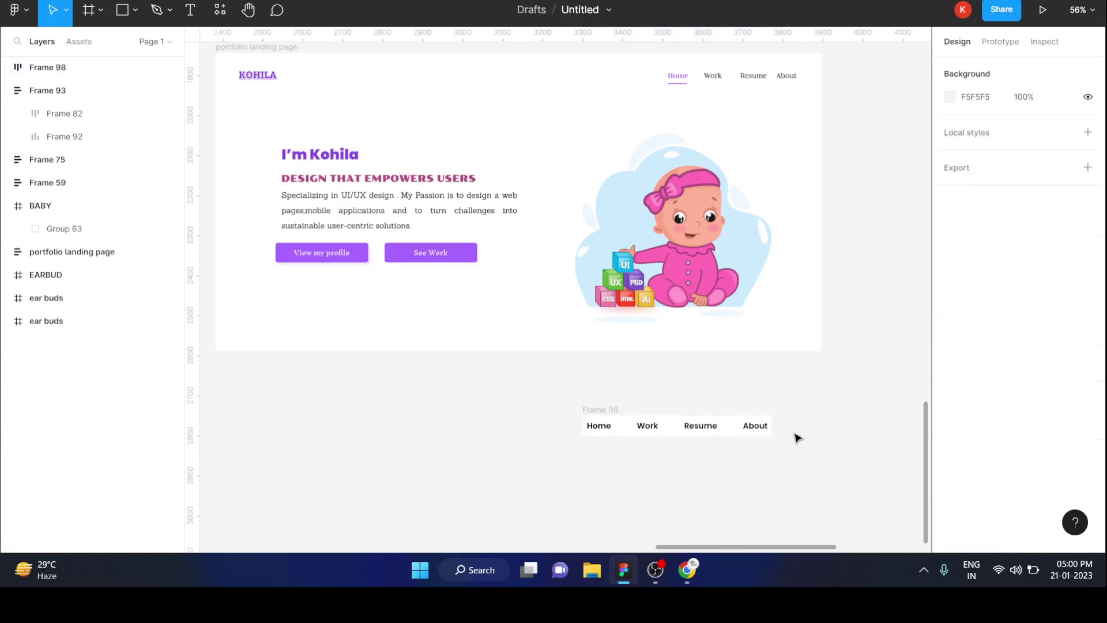
{"action": "left_click_drag", "start_coordinate": [602, 411], "coordinate": [640, 391]}
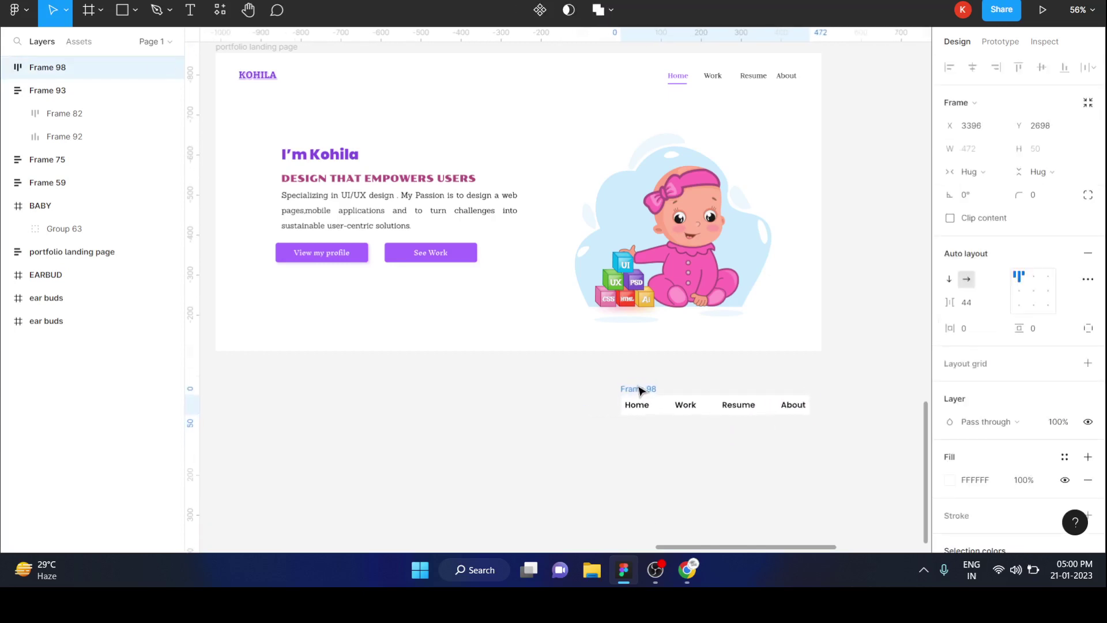
{"action": "left_click_drag", "start_coordinate": [1019, 330], "coordinate": [1049, 333]}
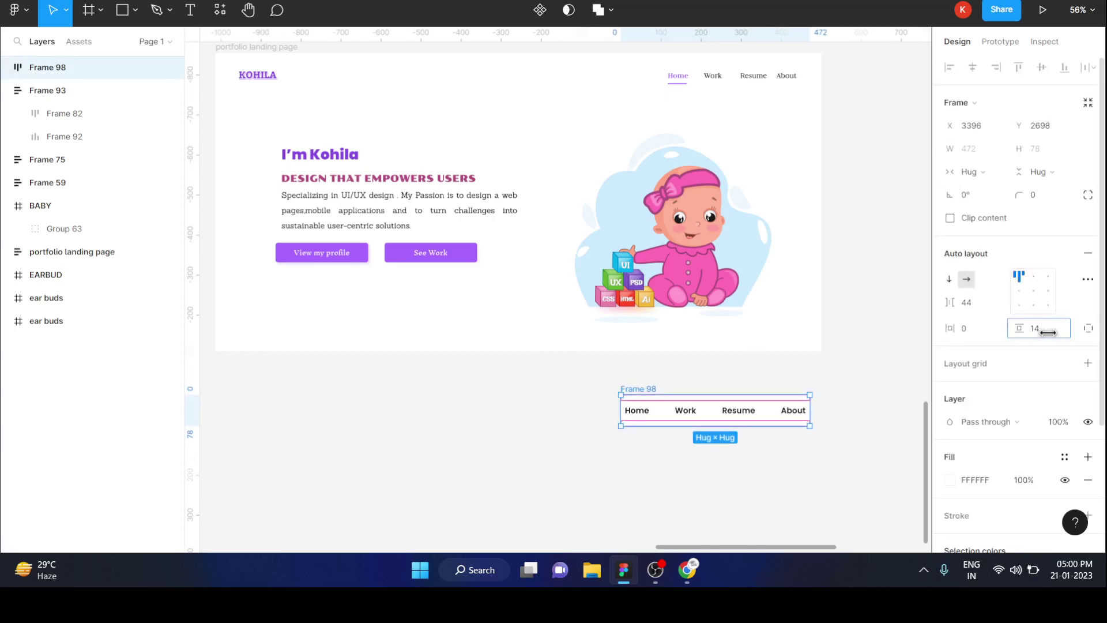
{"action": "left_click_drag", "start_coordinate": [948, 331], "coordinate": [971, 332]}
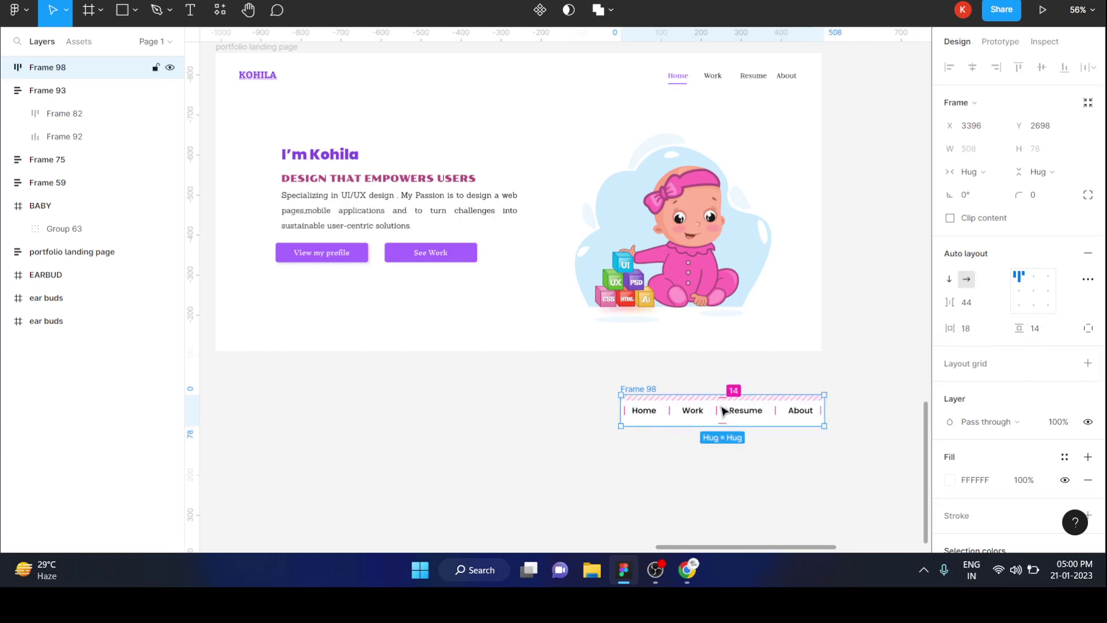
Step: Nudge the nav bar slightly up and start a new text layer to its left
{"action": "left_click", "coordinate": [664, 388]}
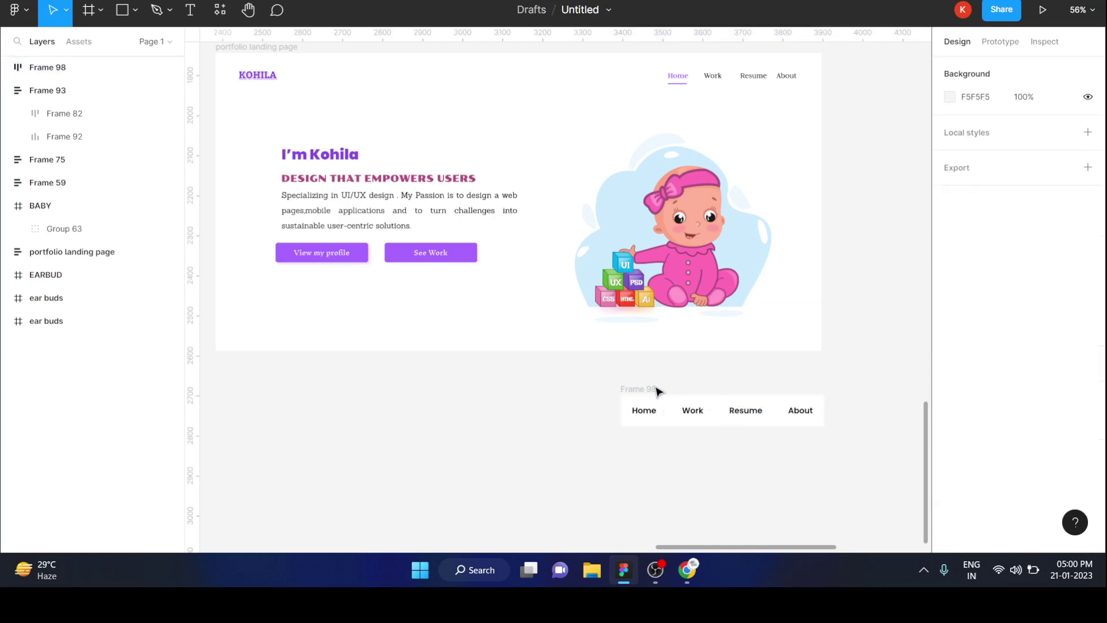
{"action": "double_click", "coordinate": [644, 391]}
{"action": "left_click", "coordinate": [522, 436]}
{"action": "left_click", "coordinate": [628, 398]}
{"action": "mouse_move", "coordinate": [633, 393]}
{"action": "left_mouse_down"}
{"action": "mouse_move", "coordinate": [623, 379]}
{"action": "mouse_move", "coordinate": [635, 375]}
{"action": "left_mouse_up"}
{"action": "left_click", "coordinate": [511, 420]}
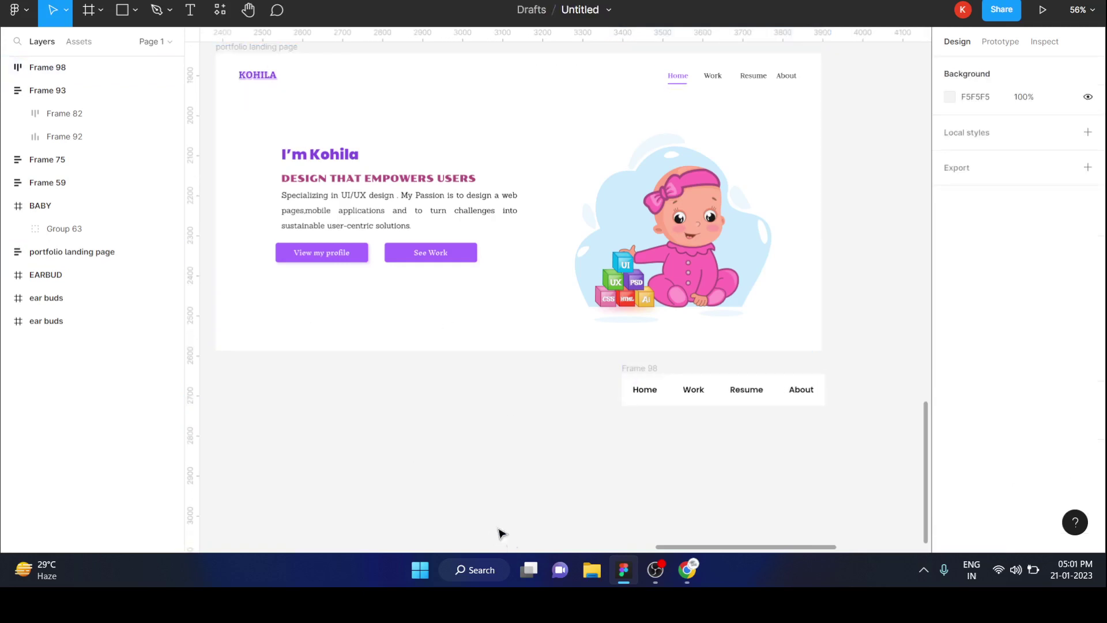
{"action": "key", "text": "t"}
{"action": "left_click", "coordinate": [402, 421]}
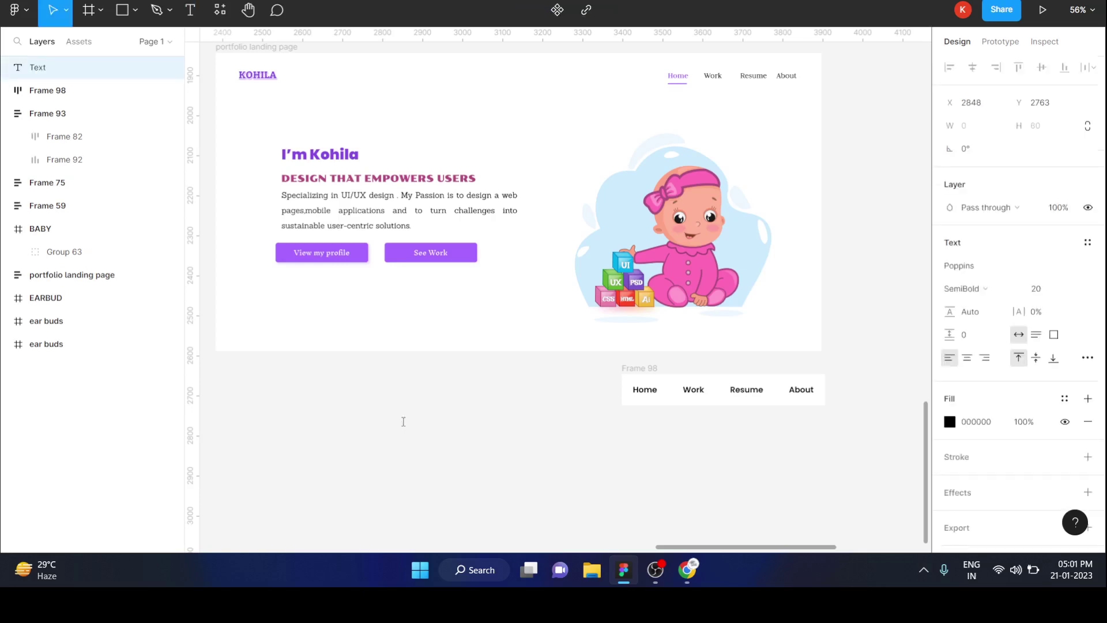
Step: Type the KOHILA logo text in capital letters
{"action": "type", "text": "Ko"}
{"action": "key", "text": "BackSpace"}
{"action": "key", "text": "BackSpace"}
{"action": "key", "text": "BackSpace"}
{"action": "key", "text": "BackSpace"}
{"action": "key", "text": "Caps_Lock"}
{"action": "type", "text": "KOHILA"}
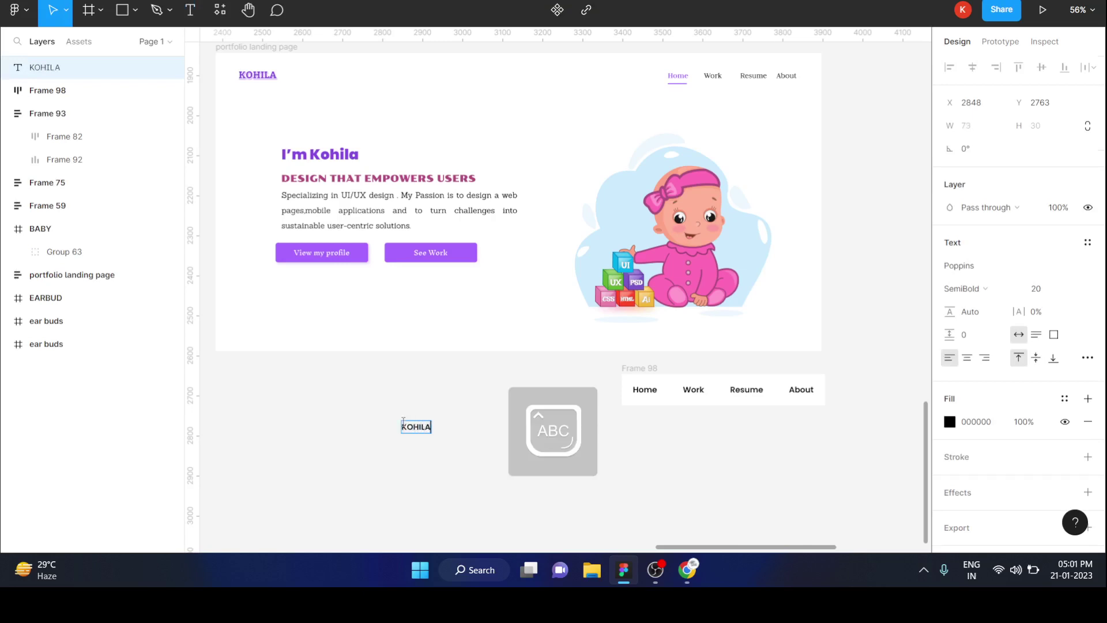
{"action": "key", "text": "Escape"}
Step: Make KOHILA Bold at size 30 and wrap it in an auto-layout frame
{"action": "double_click", "coordinate": [412, 428]}
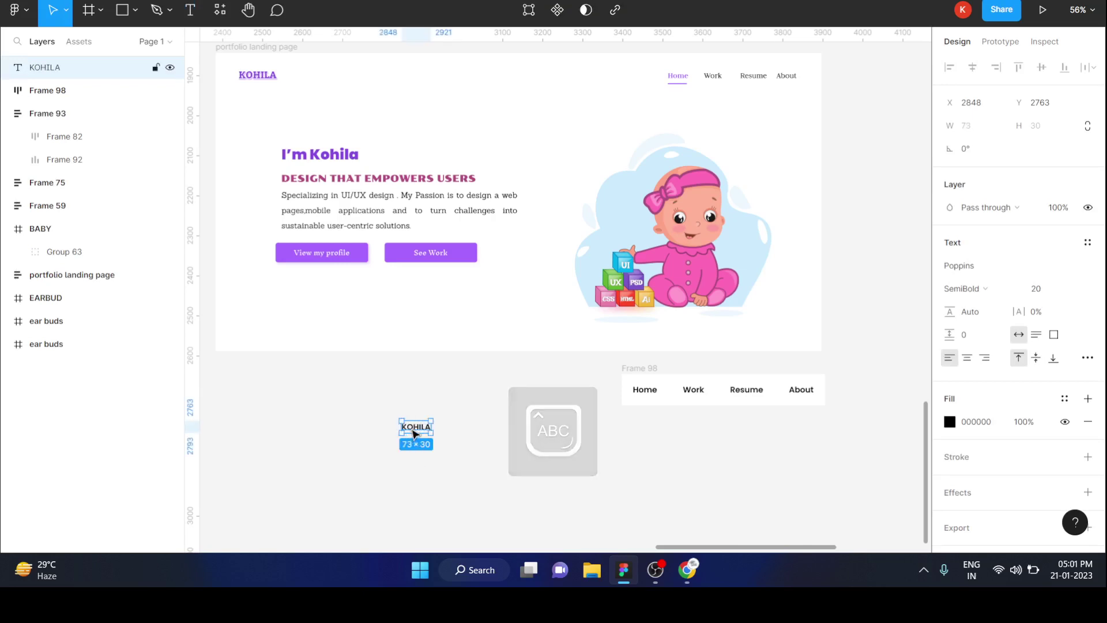
{"action": "left_click", "coordinate": [988, 289]}
{"action": "left_click", "coordinate": [978, 306]}
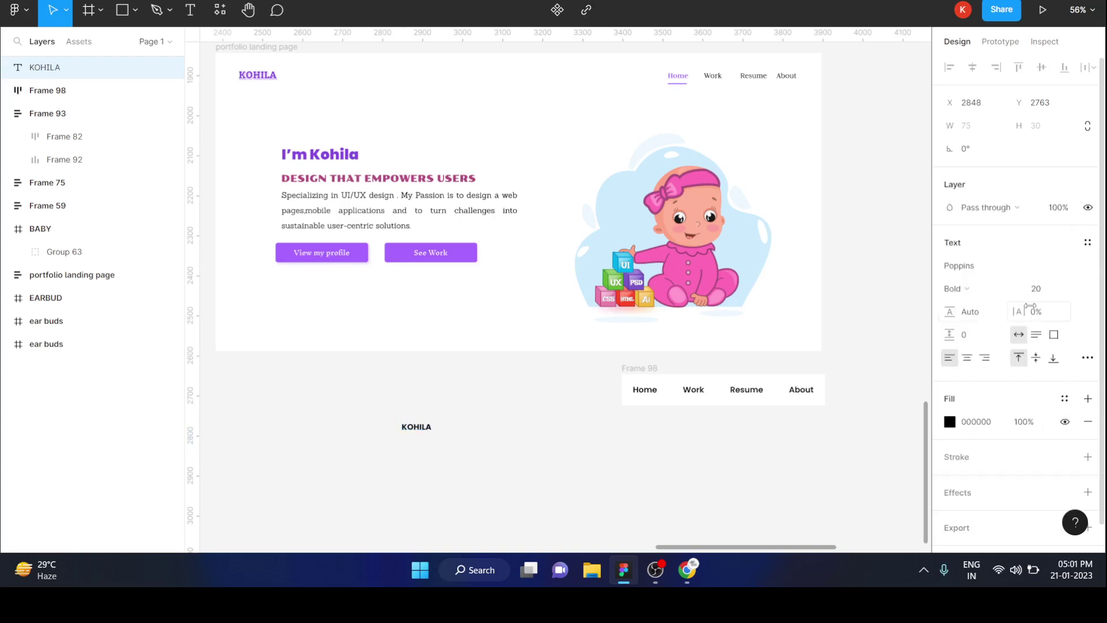
{"action": "left_click", "coordinate": [1050, 290]}
{"action": "type", "text": "30"}
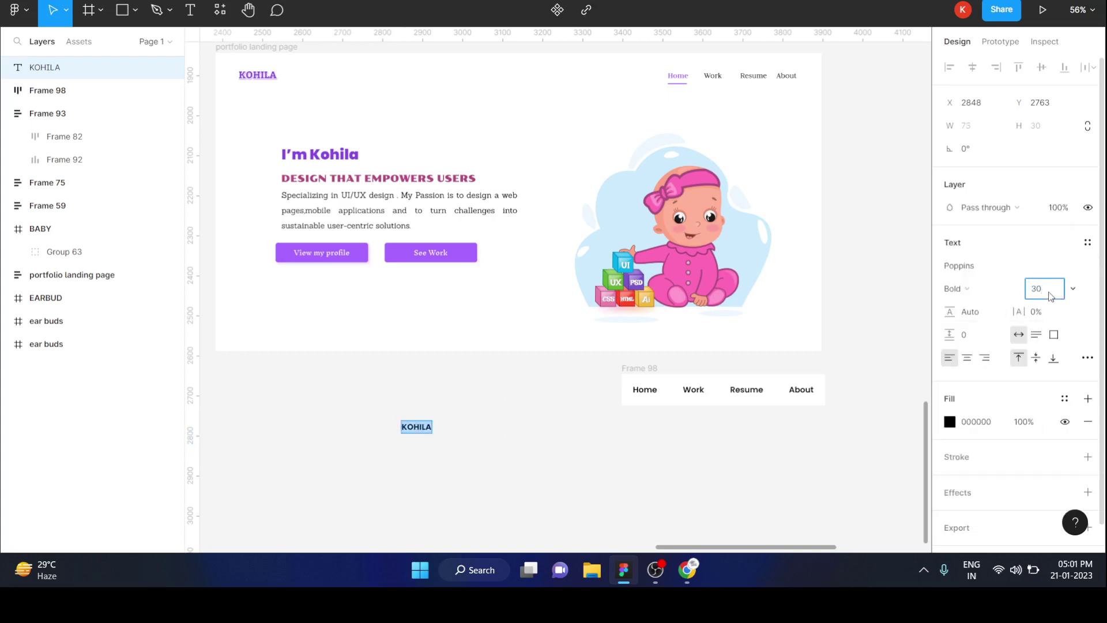
{"action": "key", "text": "Return"}
{"action": "key", "text": "Escape"}
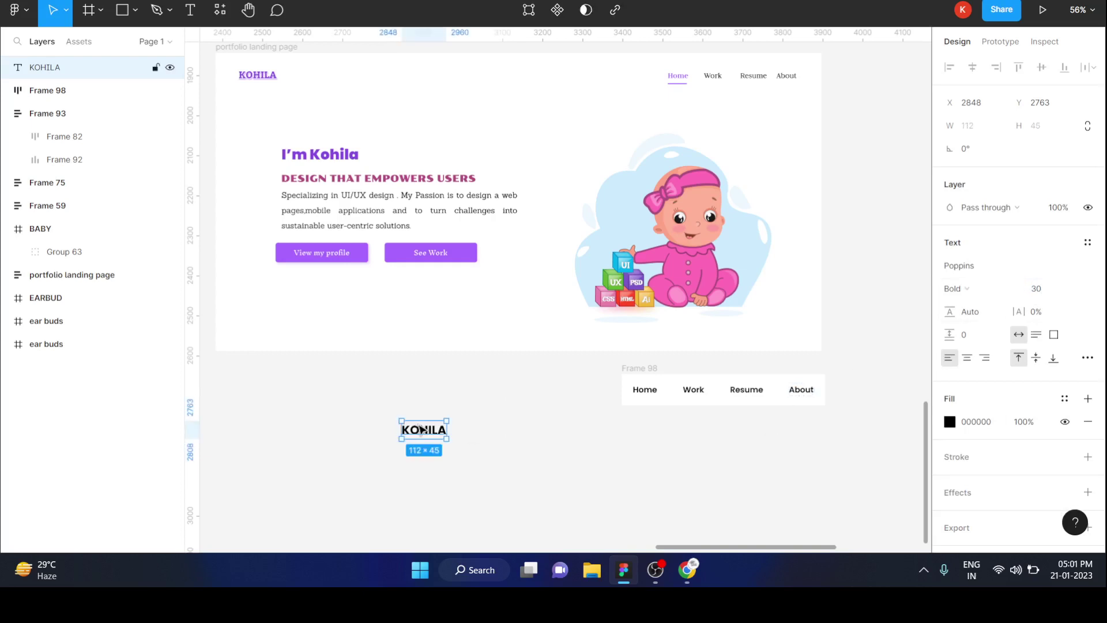
{"action": "key", "text": "shift+a"}
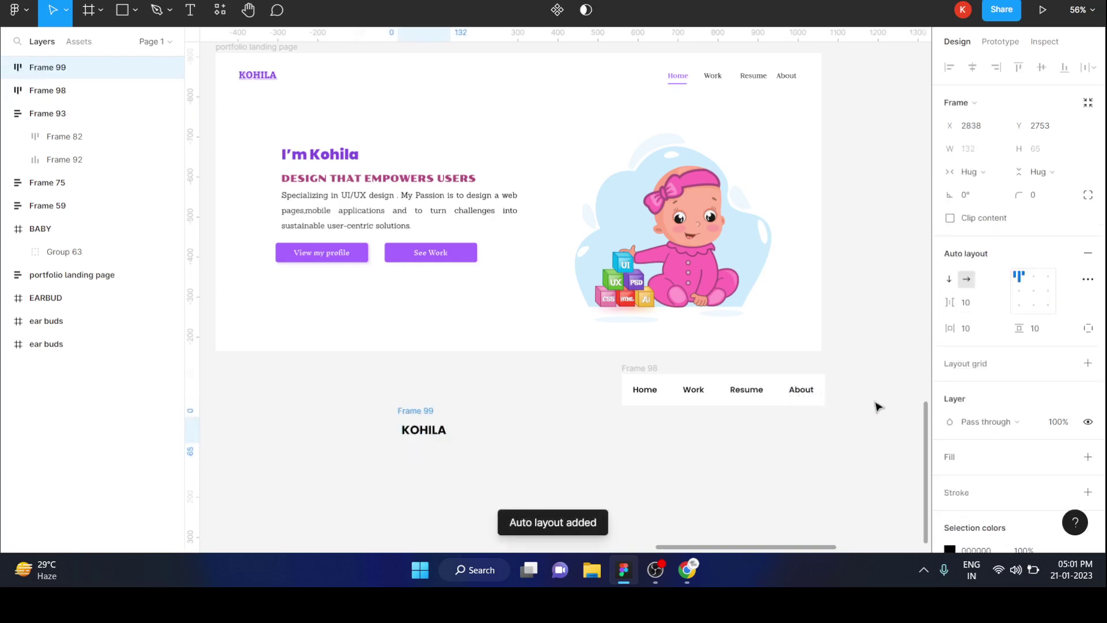
Step: Give the logo frame a white fill and more spacing, and move it left, level with the nav bar
{"action": "left_click", "coordinate": [950, 460]}
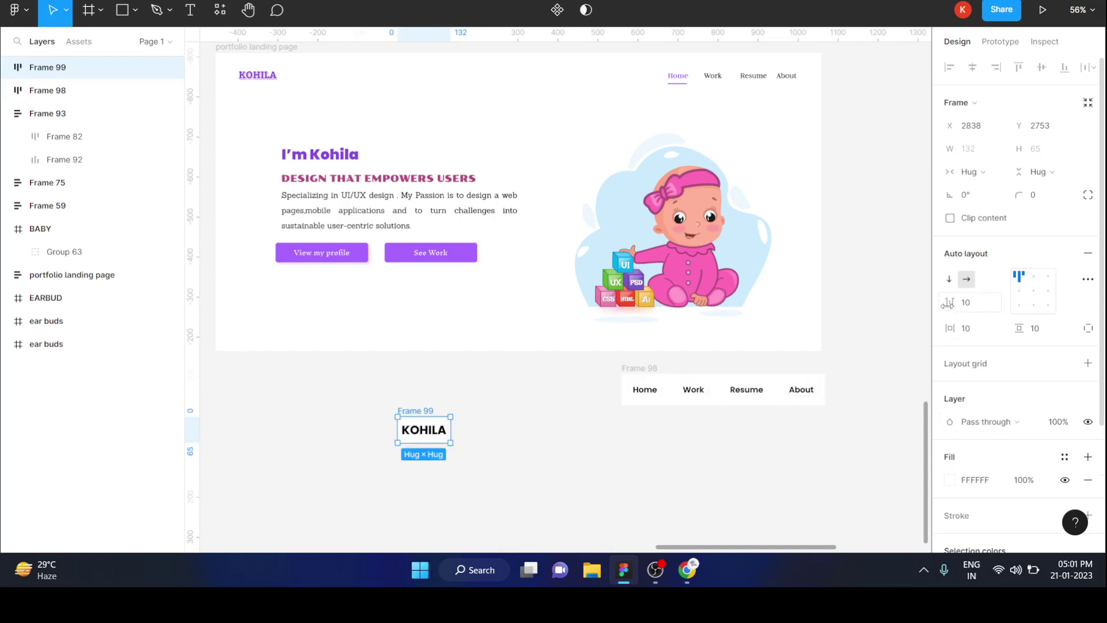
{"action": "left_click_drag", "start_coordinate": [947, 305], "coordinate": [966, 306]}
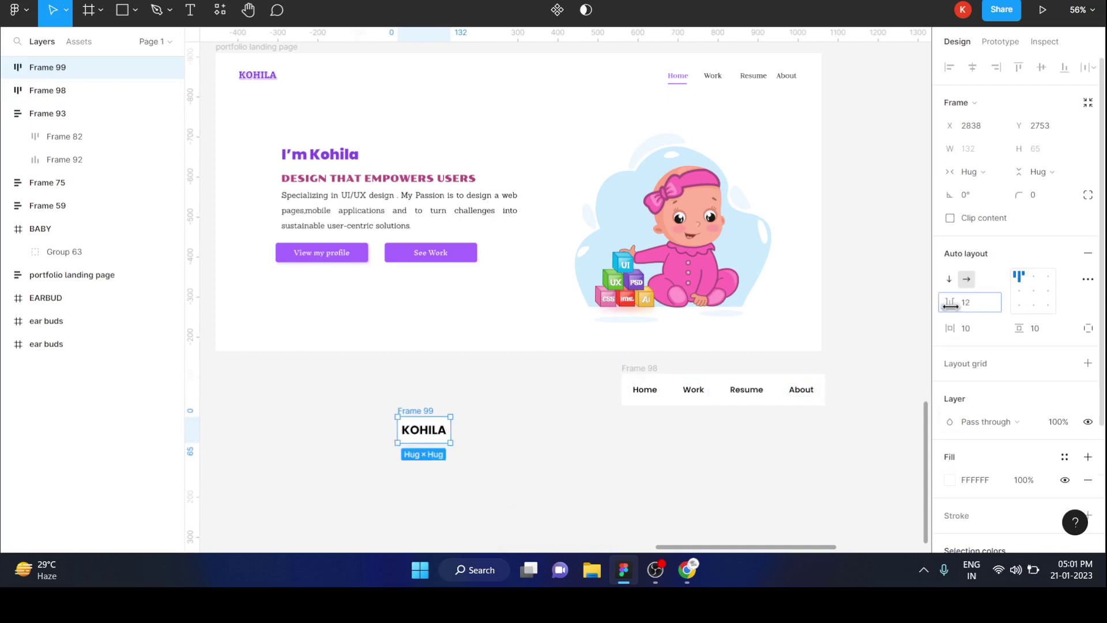
{"action": "left_click", "coordinate": [542, 499]}
{"action": "left_click", "coordinate": [425, 414]}
{"action": "mouse_move", "coordinate": [425, 414]}
{"action": "left_mouse_down"}
{"action": "mouse_move", "coordinate": [286, 368]}
{"action": "mouse_move", "coordinate": [244, 379]}
{"action": "left_mouse_up"}
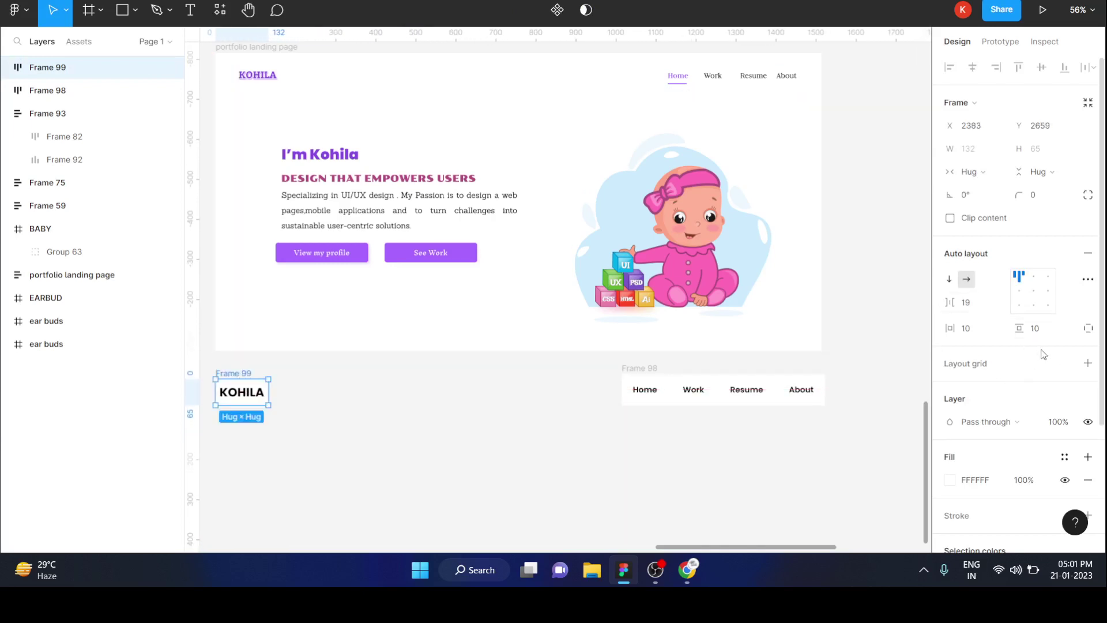
Step: Add vertical and horizontal padding to the logo frame and select it together with the nav bar
{"action": "left_click_drag", "start_coordinate": [1019, 328], "coordinate": [1024, 330]}
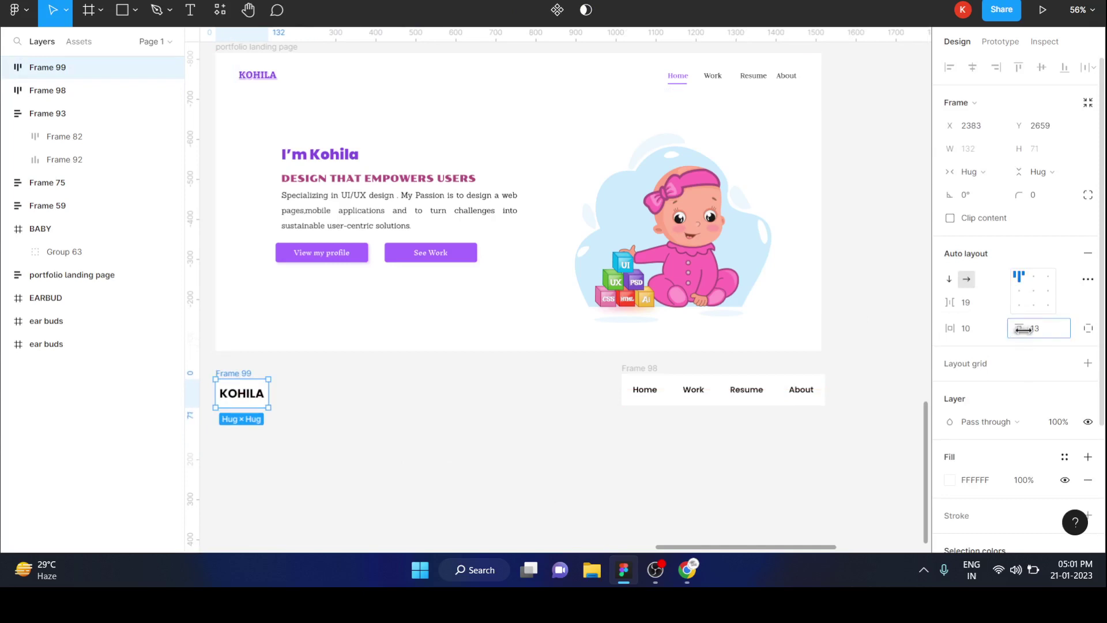
{"action": "left_click_drag", "start_coordinate": [948, 329], "coordinate": [1019, 335]}
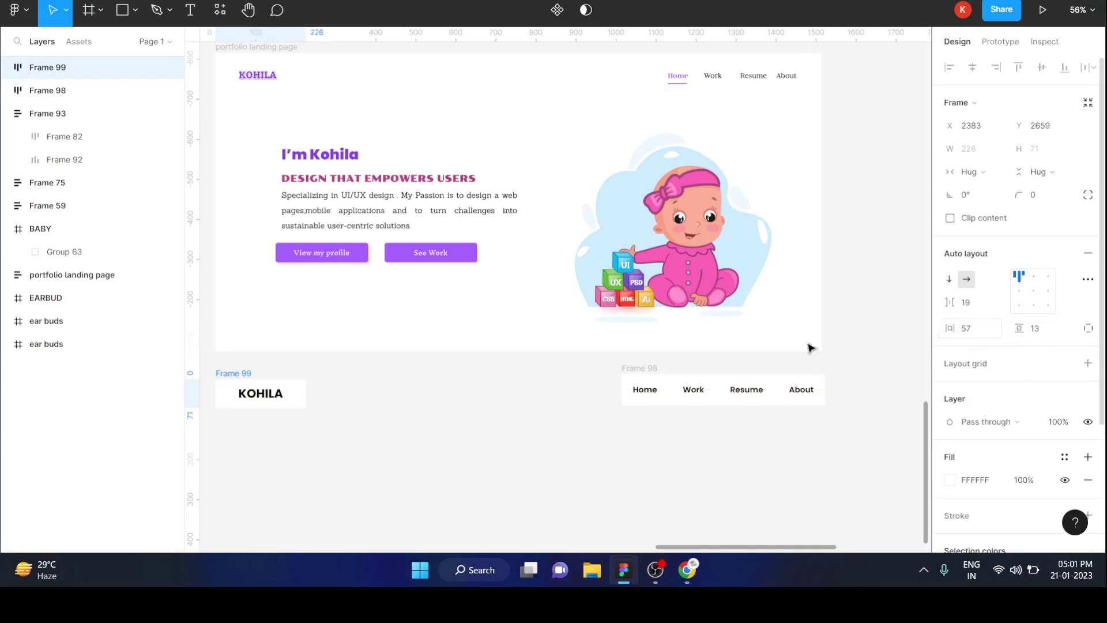
{"action": "left_click", "coordinate": [641, 372], "text": "shift"}
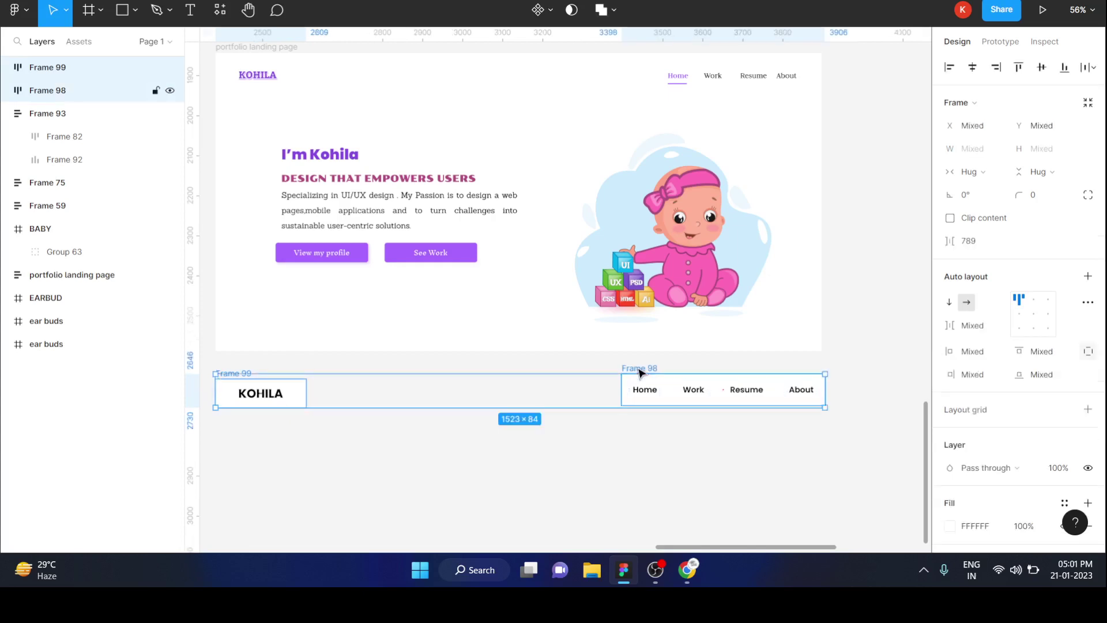
Step: Wrap the logo and nav bar in a white auto-layout header and tune the gap between them
{"action": "key", "text": "shift+a"}
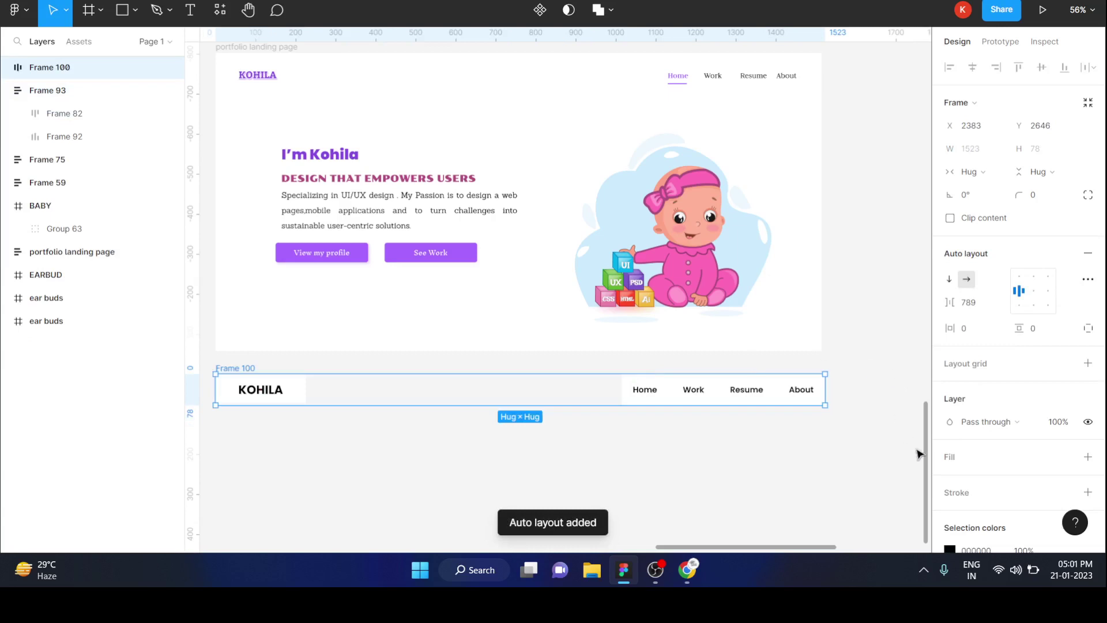
{"action": "left_click", "coordinate": [956, 456]}
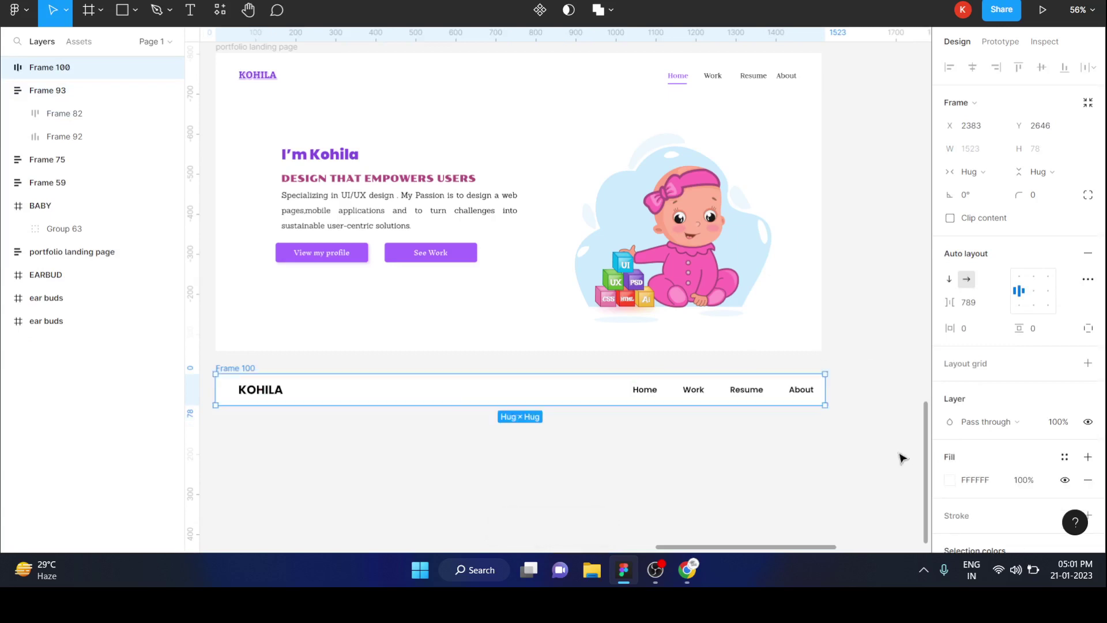
{"action": "left_click", "coordinate": [323, 513]}
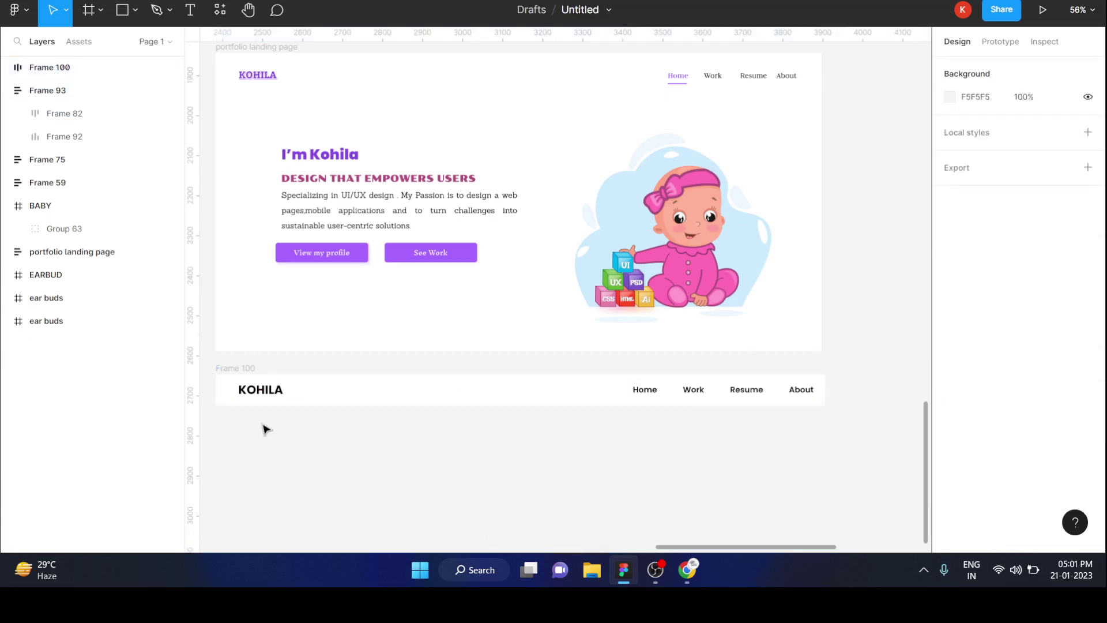
{"action": "left_click", "coordinate": [242, 369]}
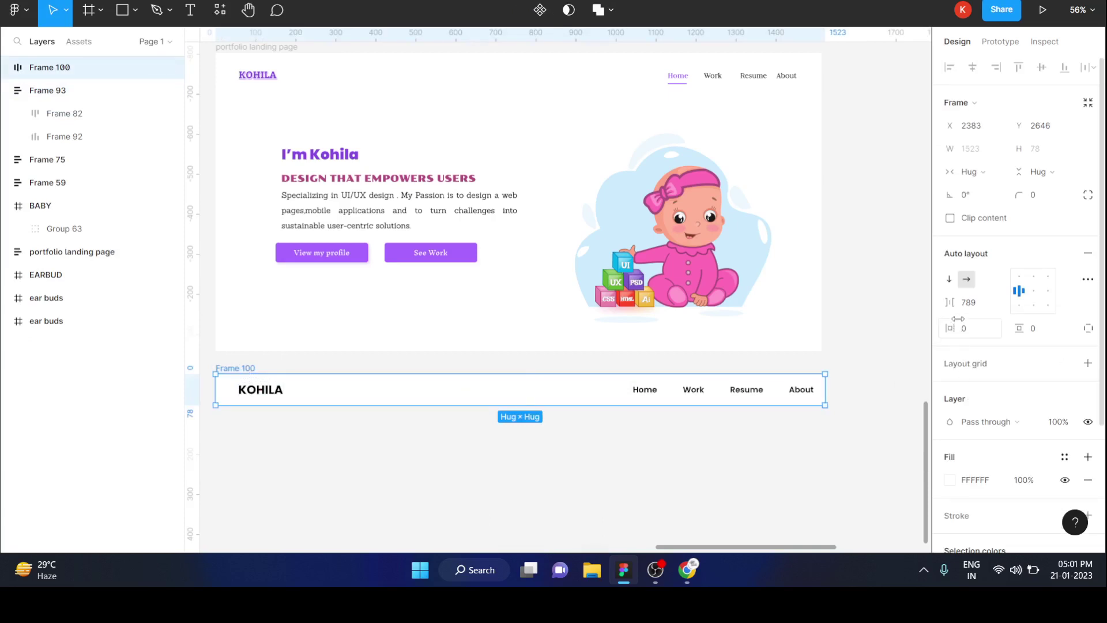
{"action": "mouse_move", "coordinate": [949, 303]}
{"action": "left_mouse_down"}
{"action": "mouse_move", "coordinate": [909, 309]}
{"action": "mouse_move", "coordinate": [932, 319]}
{"action": "mouse_move", "coordinate": [910, 311]}
{"action": "left_mouse_up"}
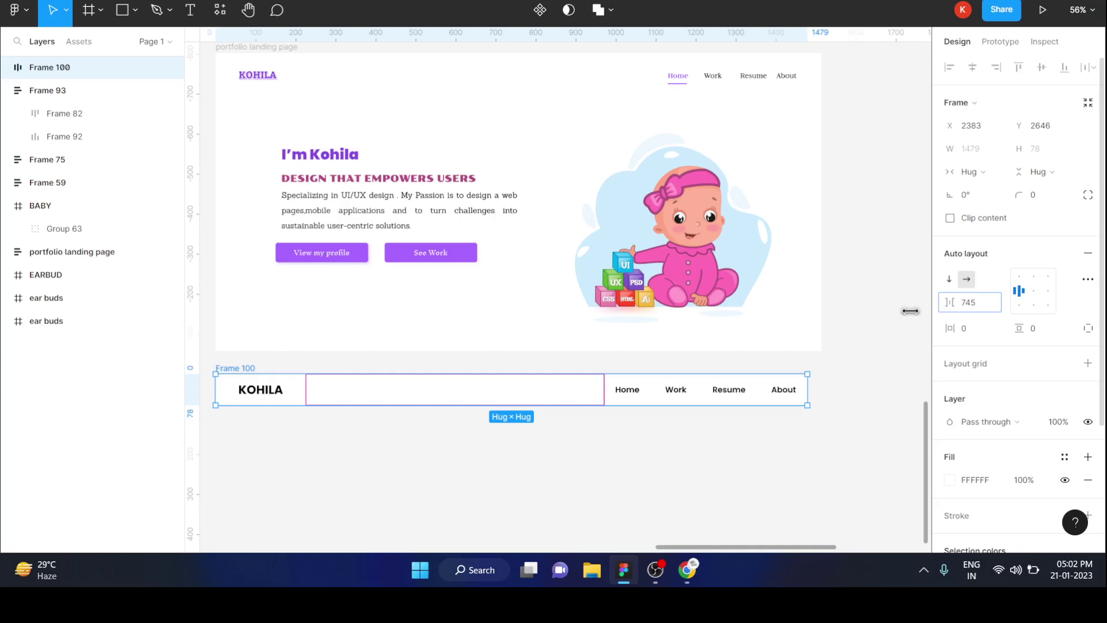
{"action": "left_click_drag", "start_coordinate": [910, 311], "coordinate": [958, 305]}
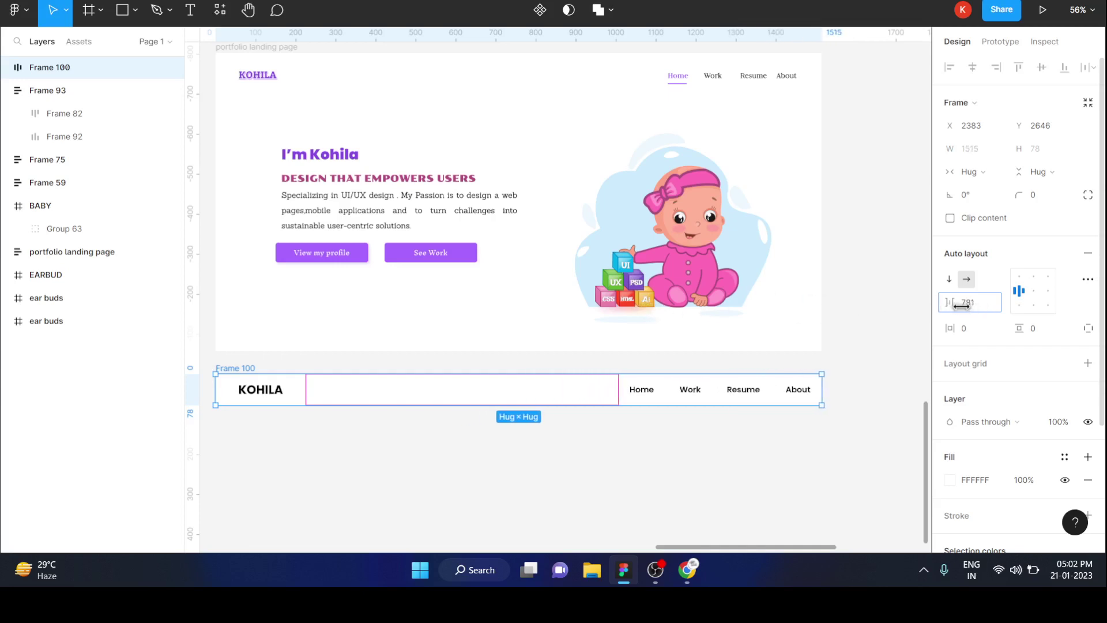
Step: Add side padding around the nav links and shrink the header gap to fit the page width
{"action": "left_click", "coordinate": [742, 392]}
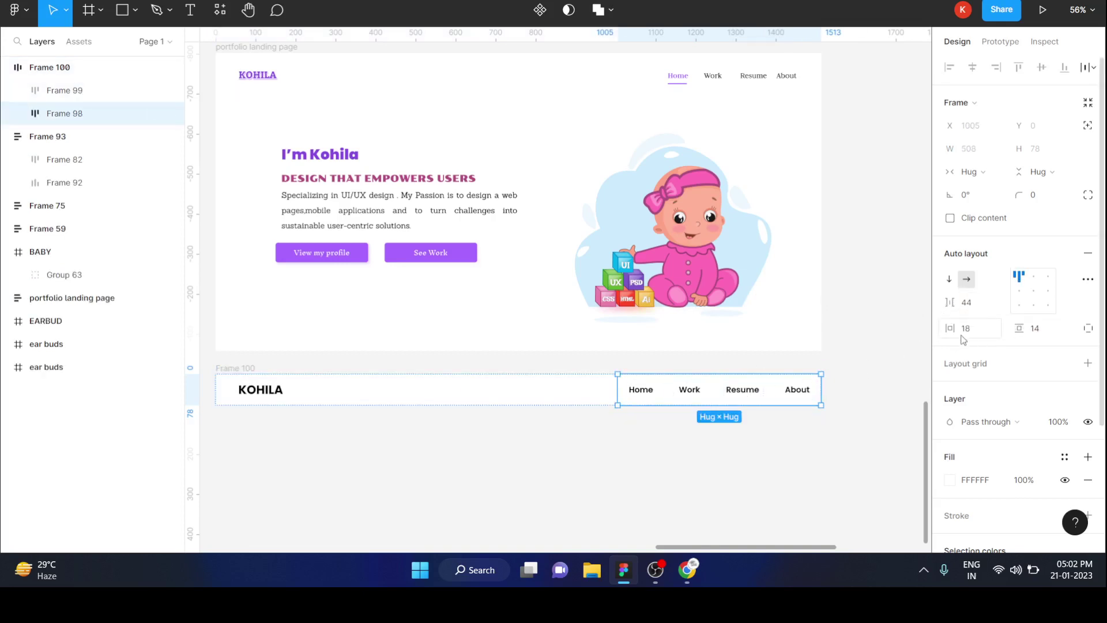
{"action": "left_click_drag", "start_coordinate": [955, 334], "coordinate": [1011, 335]}
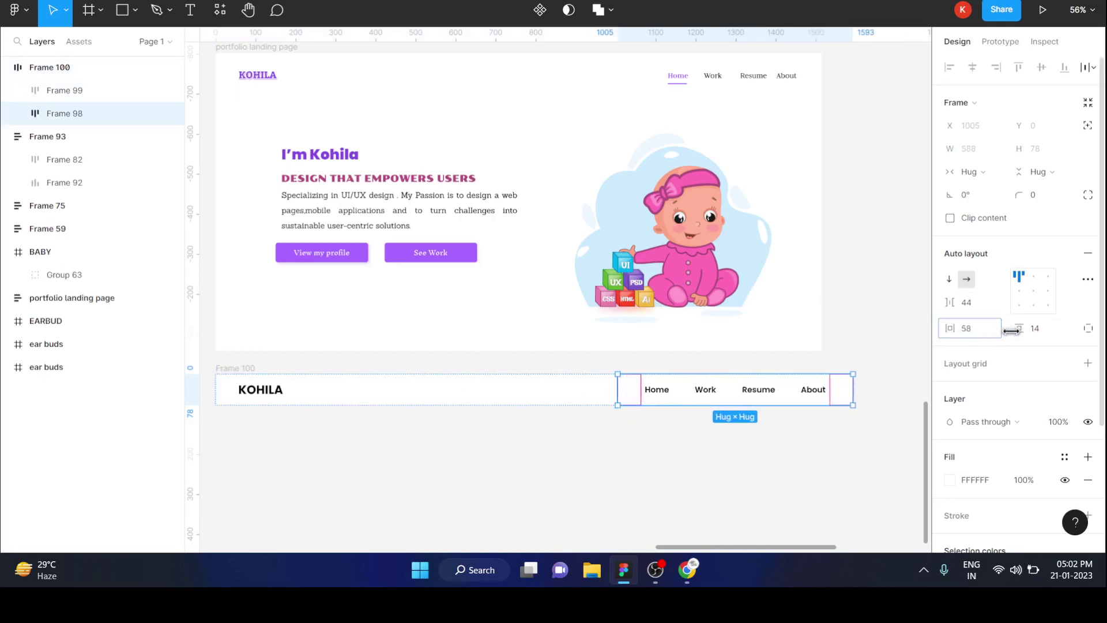
{"action": "left_click", "coordinate": [371, 426]}
{"action": "left_click", "coordinate": [233, 368]}
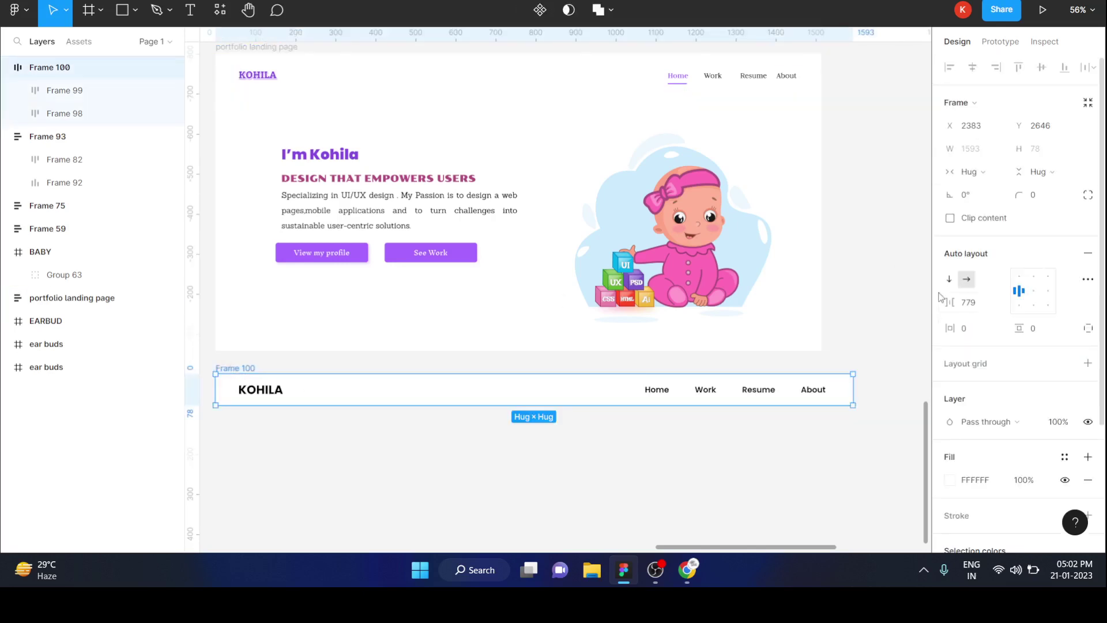
{"action": "left_click_drag", "start_coordinate": [949, 303], "coordinate": [843, 312]}
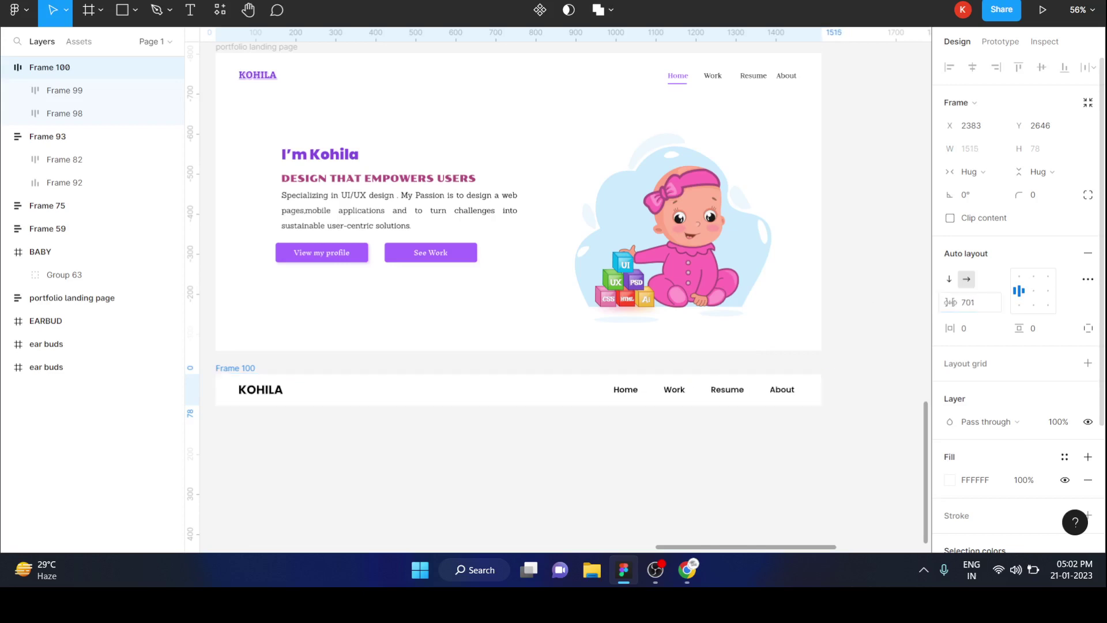
{"action": "left_click", "coordinate": [972, 327]}
{"action": "left_click", "coordinate": [883, 329]}
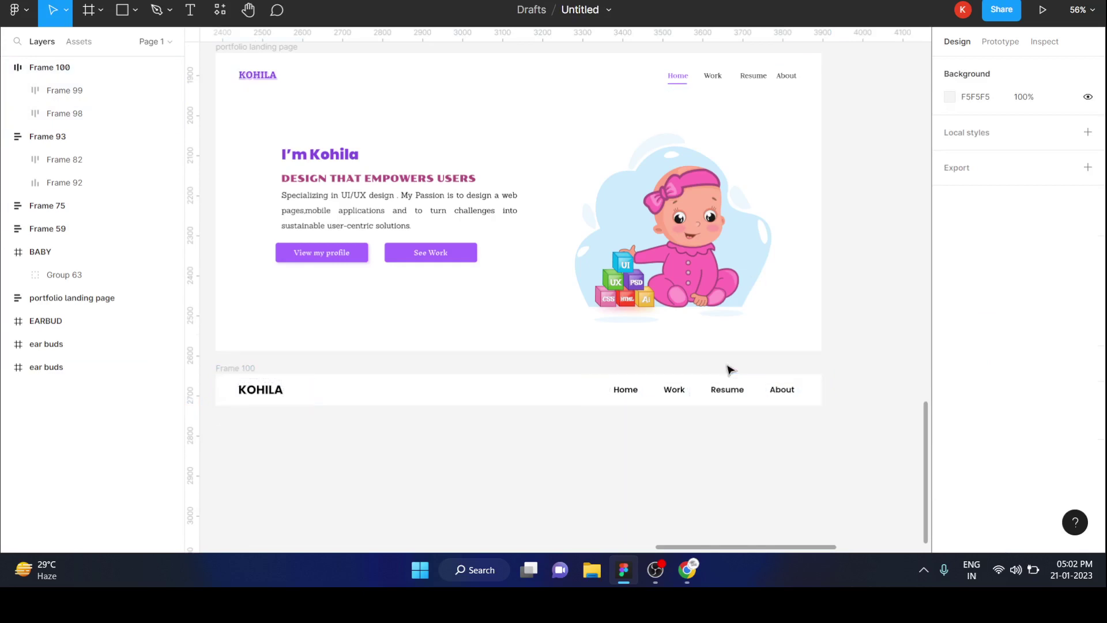
Step: Set the header's top and bottom padding to 14
{"action": "left_click", "coordinate": [254, 367]}
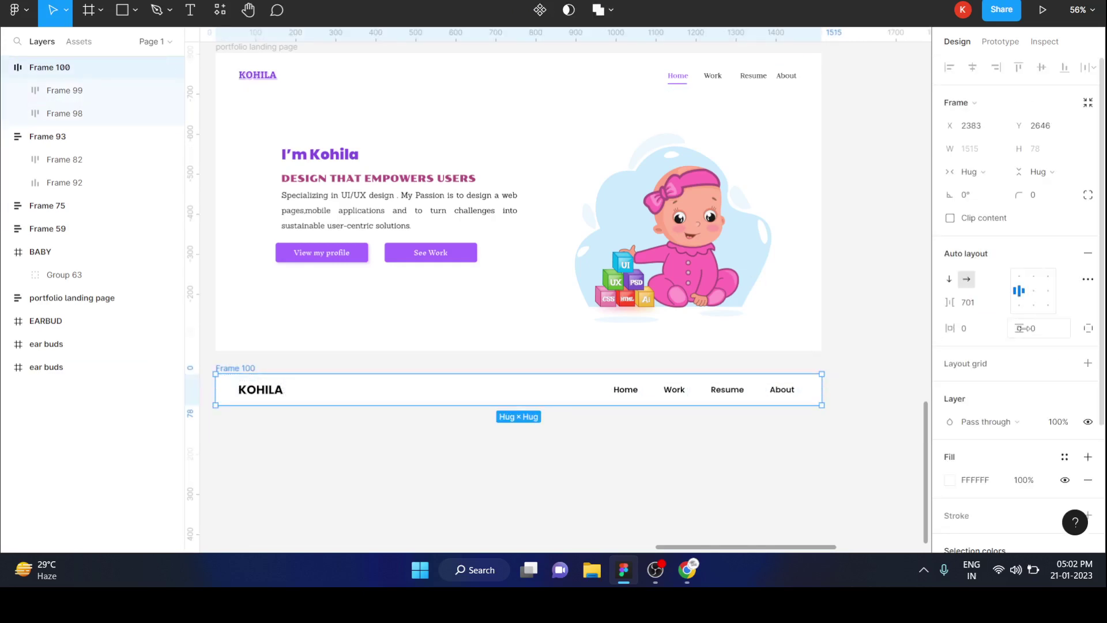
{"action": "left_click_drag", "start_coordinate": [1026, 328], "coordinate": [1043, 333]}
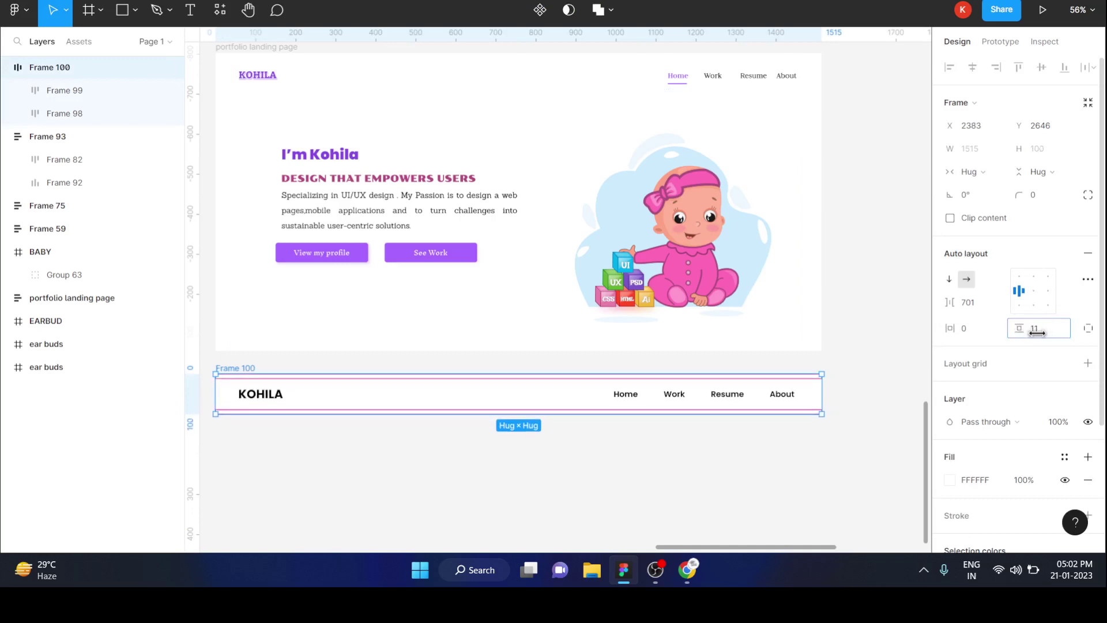
{"action": "left_click", "coordinate": [674, 465]}
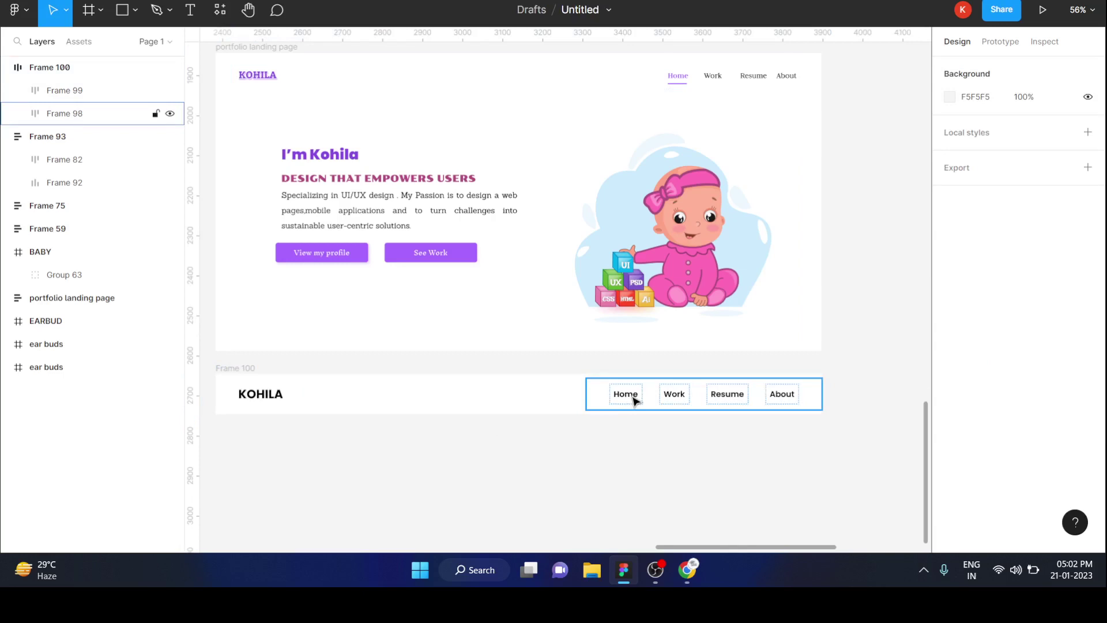
Step: Set the Home, Work, Resume and About text layers to Fill container width
{"action": "left_click", "coordinate": [634, 400]}
{"action": "left_click", "coordinate": [633, 400]}
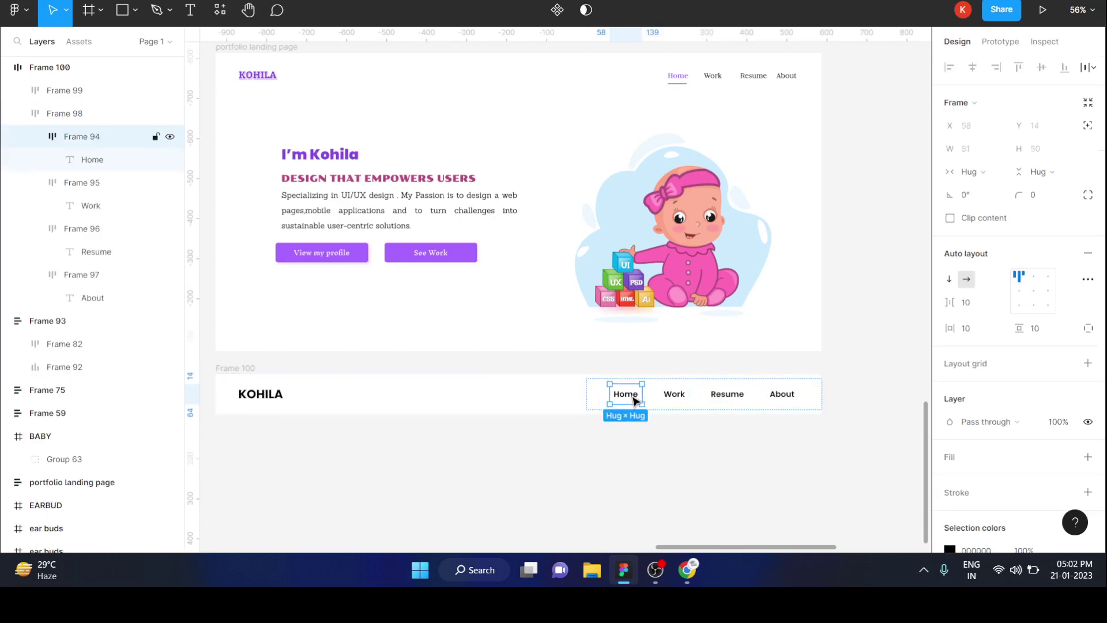
{"action": "left_click", "coordinate": [634, 400]}
{"action": "left_click", "coordinate": [962, 154]}
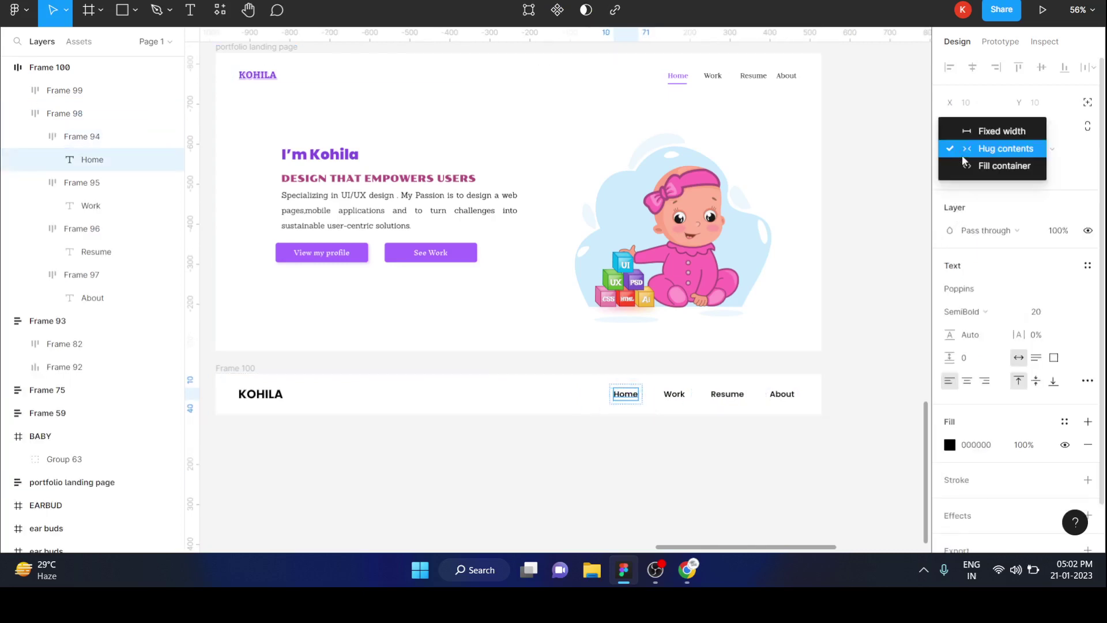
{"action": "left_click", "coordinate": [974, 165]}
{"action": "left_click", "coordinate": [679, 395]}
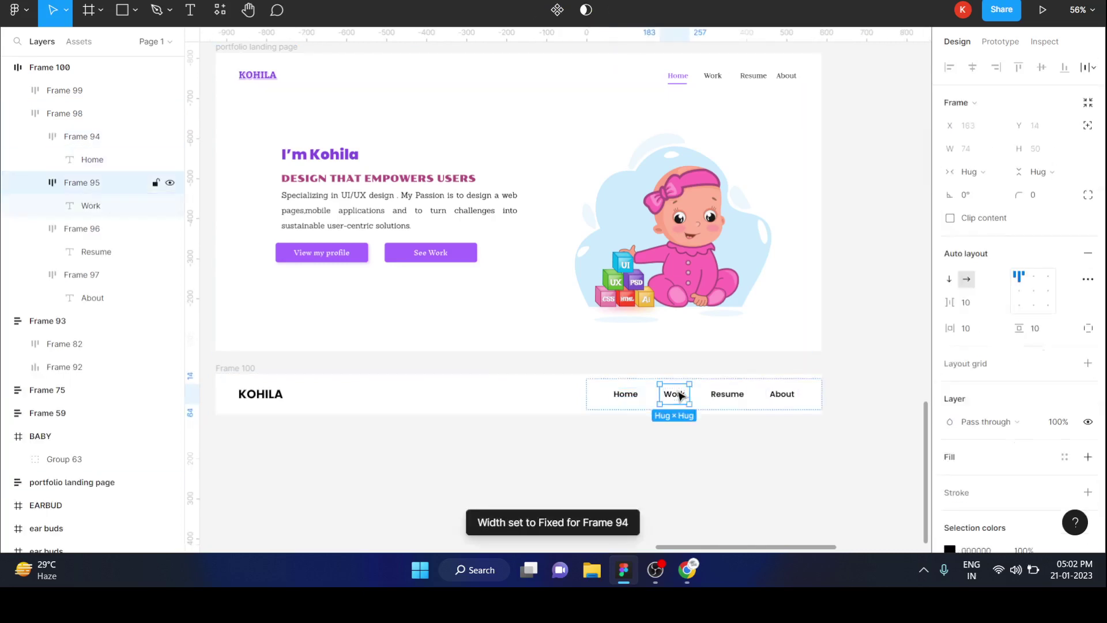
{"action": "left_click", "coordinate": [976, 151]}
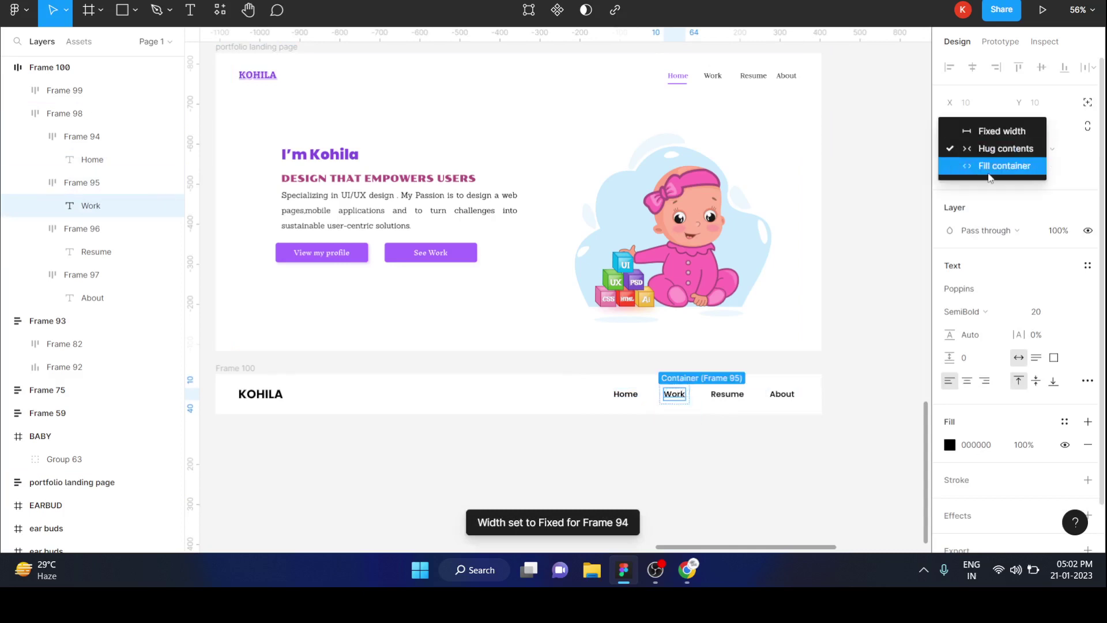
{"action": "left_click", "coordinate": [989, 166]}
{"action": "left_click", "coordinate": [722, 402]}
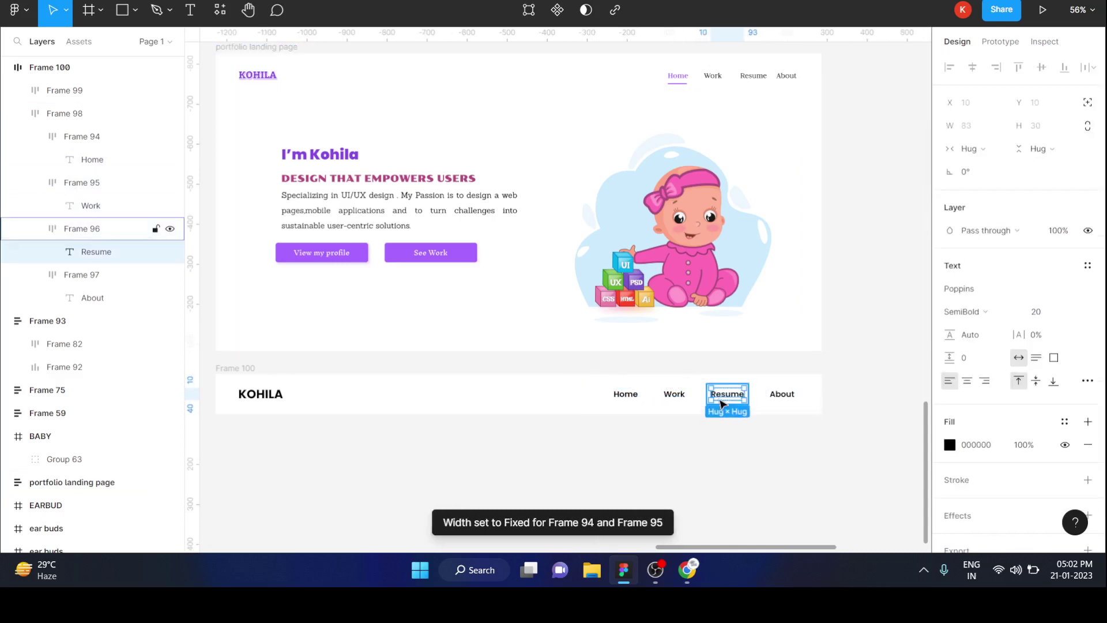
{"action": "left_click", "coordinate": [978, 150]}
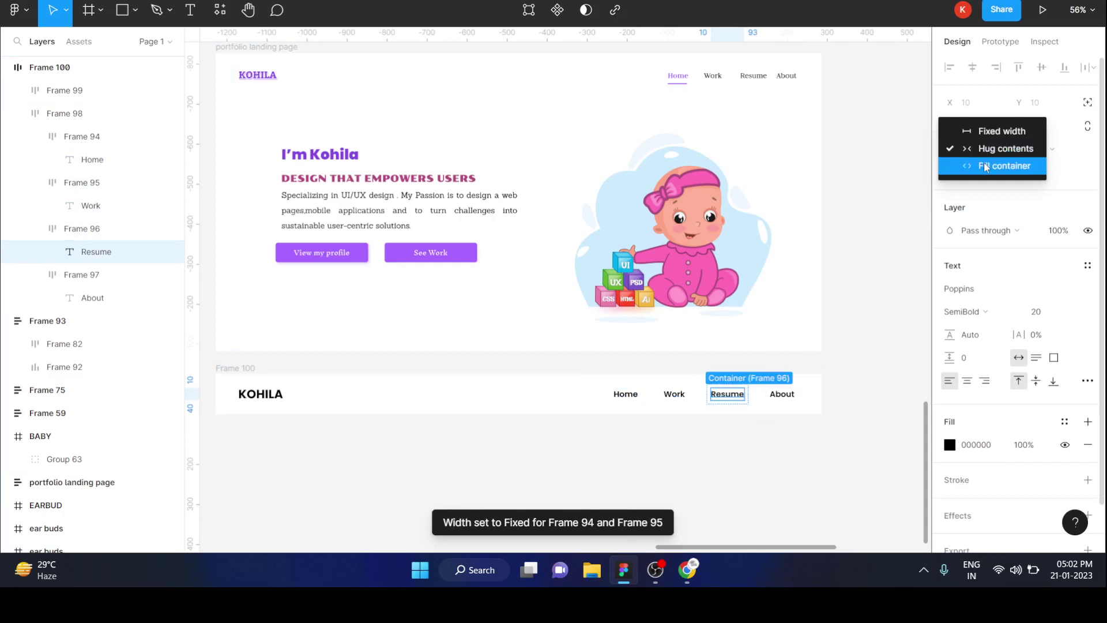
{"action": "left_click", "coordinate": [985, 166]}
{"action": "left_click", "coordinate": [783, 400]}
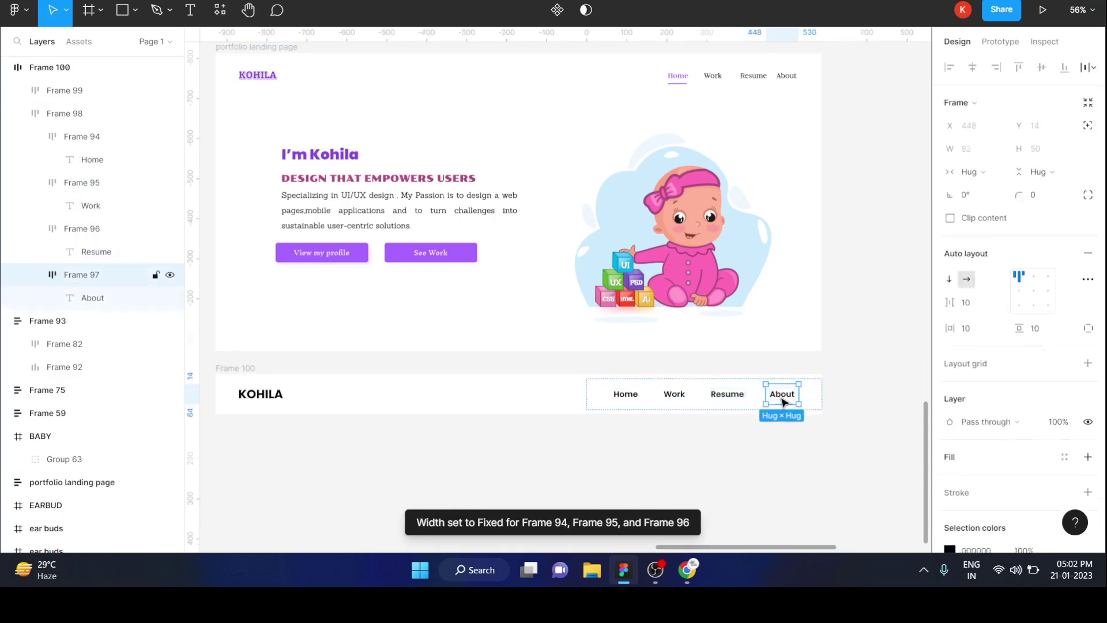
{"action": "left_click", "coordinate": [978, 155]}
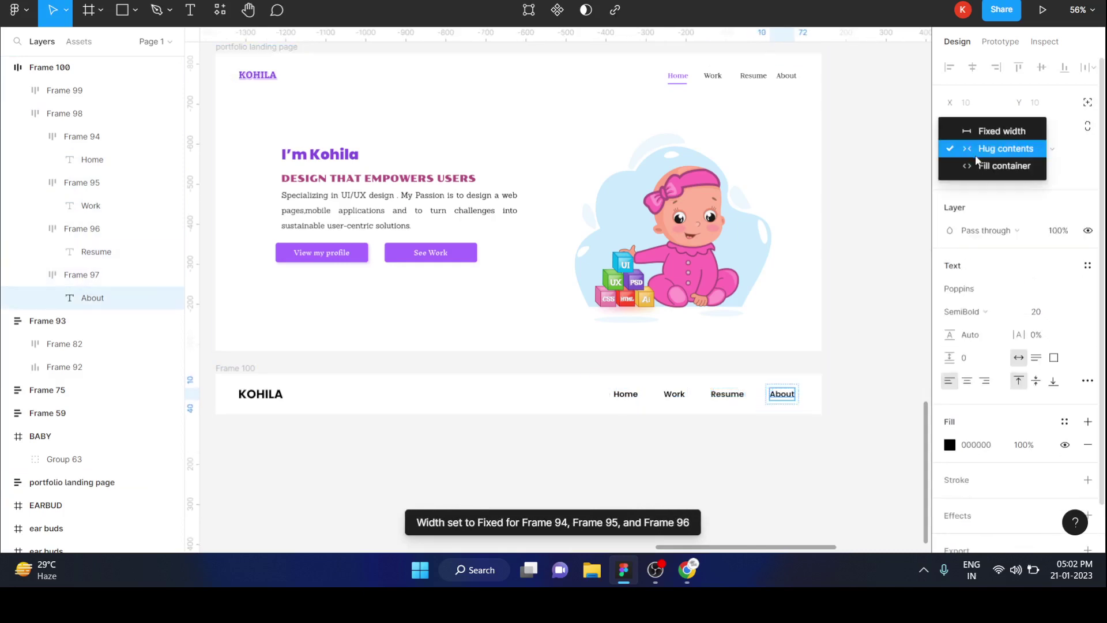
{"action": "left_click", "coordinate": [983, 166]}
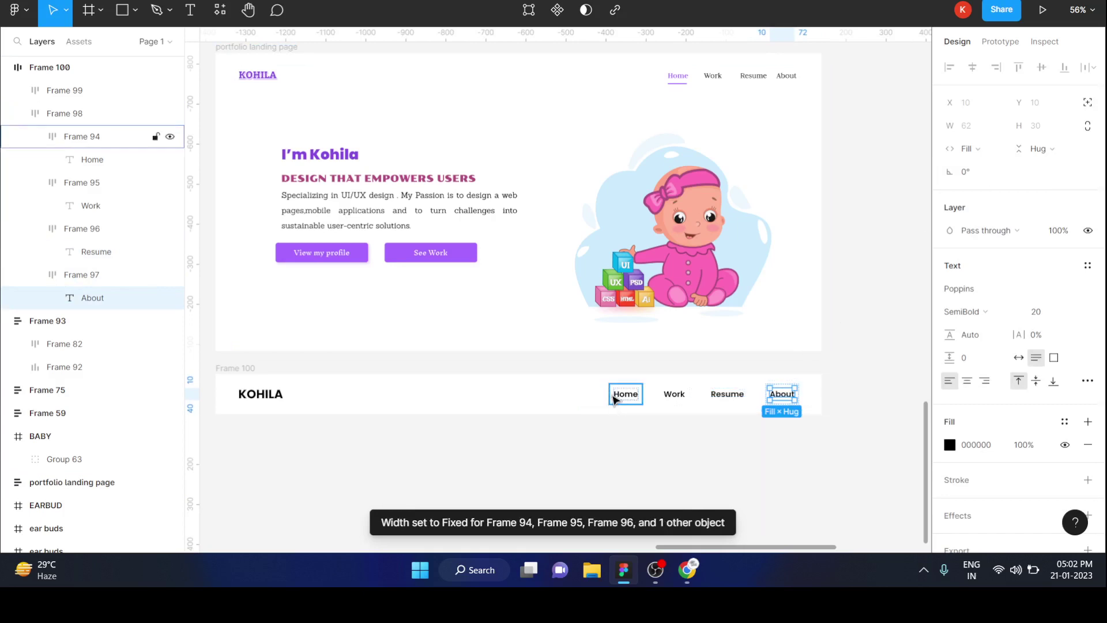
Step: Make the Home, Work, Resume and About link frames fill their container width
{"action": "left_click", "coordinate": [613, 399]}
{"action": "left_click", "coordinate": [983, 171]}
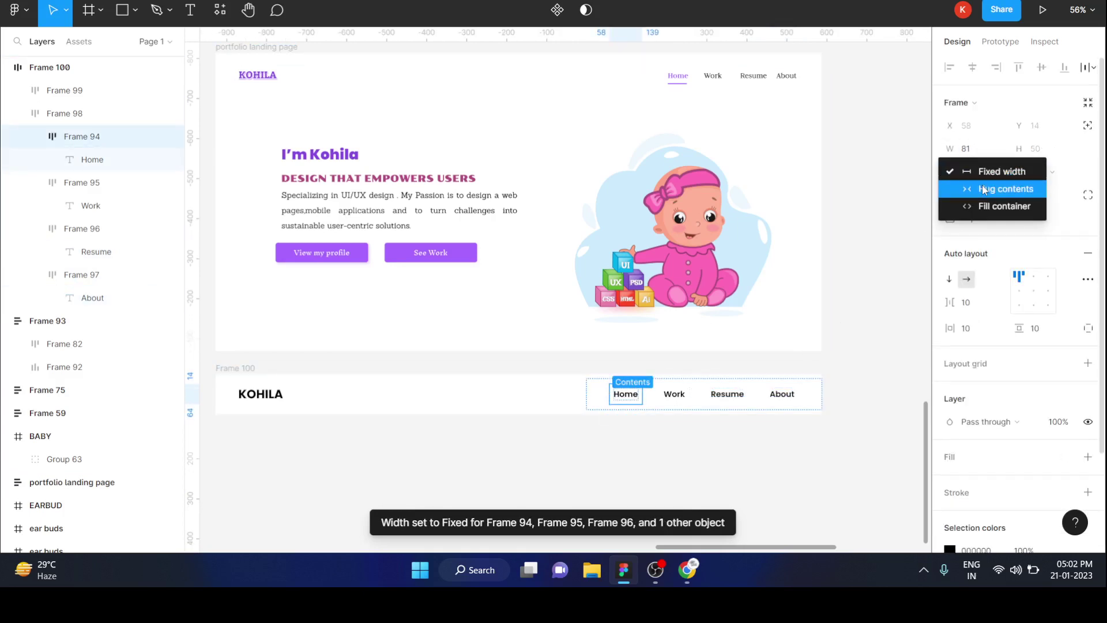
{"action": "left_click", "coordinate": [992, 206]}
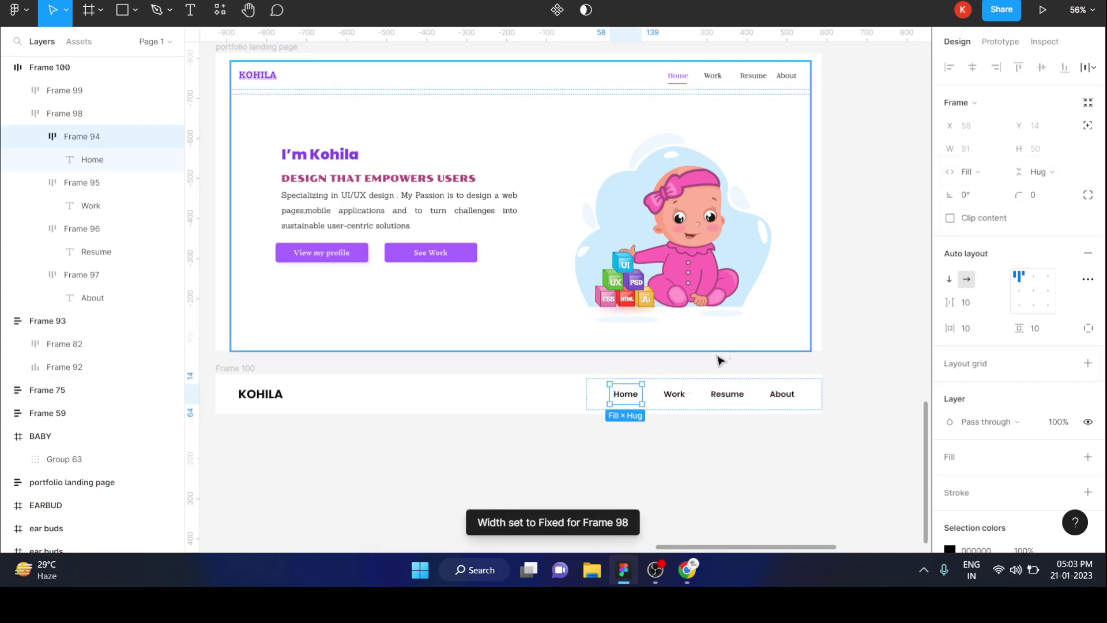
{"action": "left_click", "coordinate": [683, 398]}
{"action": "left_click", "coordinate": [1000, 172]}
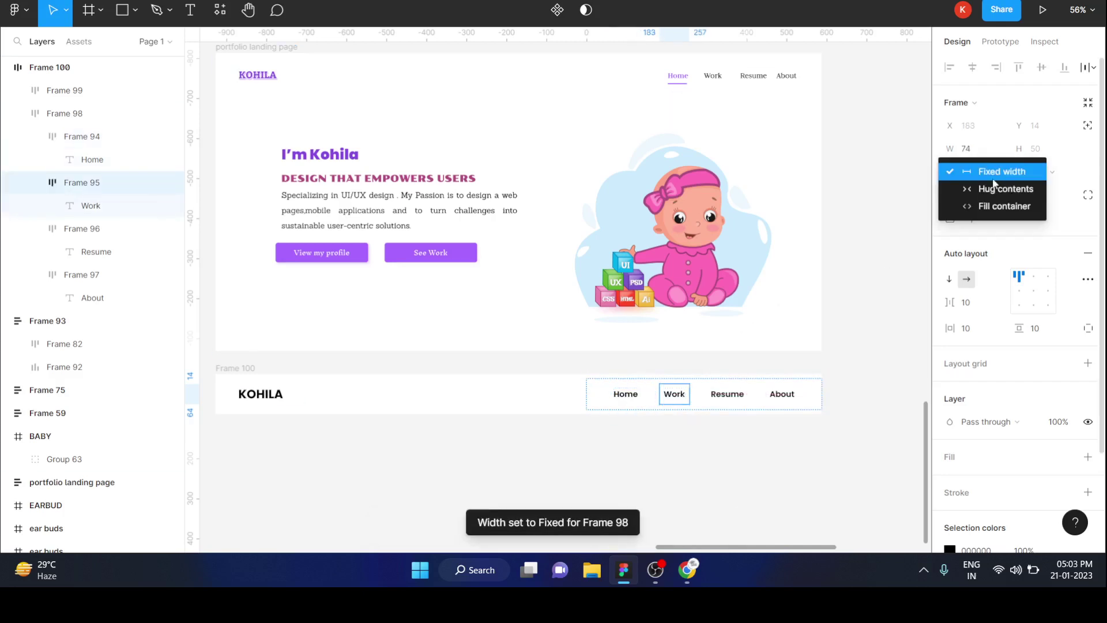
{"action": "left_click", "coordinate": [989, 208]}
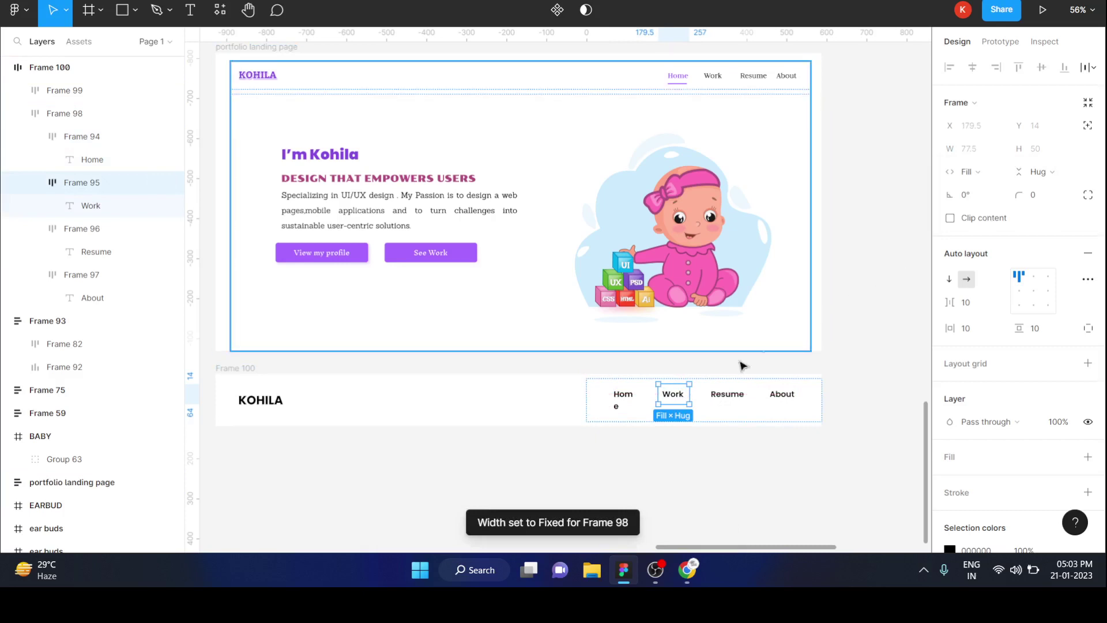
{"action": "left_click", "coordinate": [726, 397]}
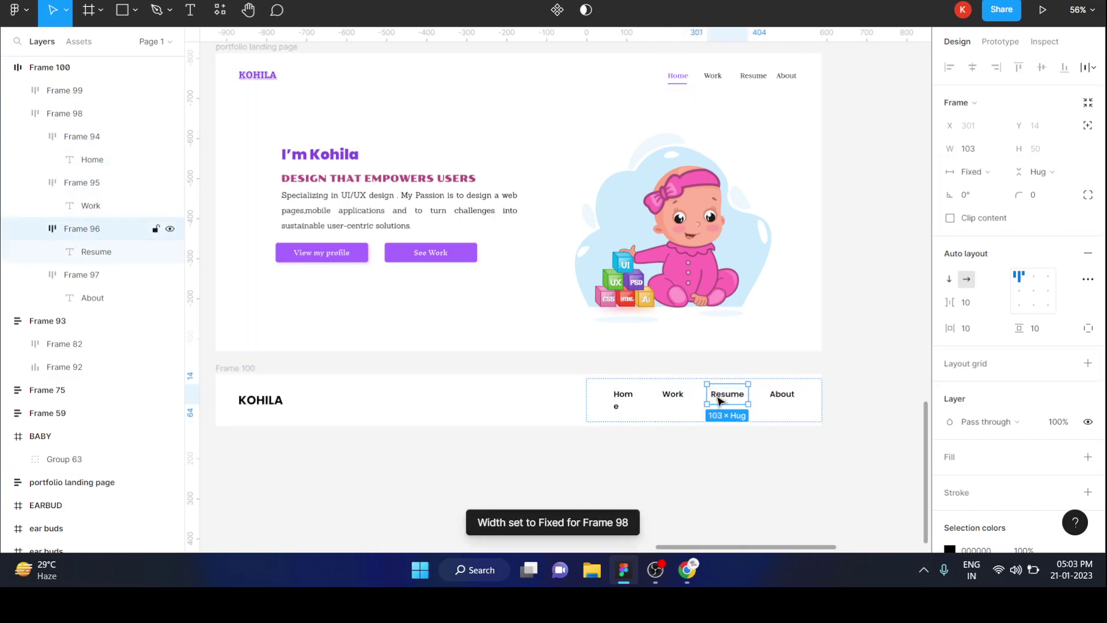
{"action": "left_click", "coordinate": [974, 171]}
{"action": "left_click", "coordinate": [988, 206]}
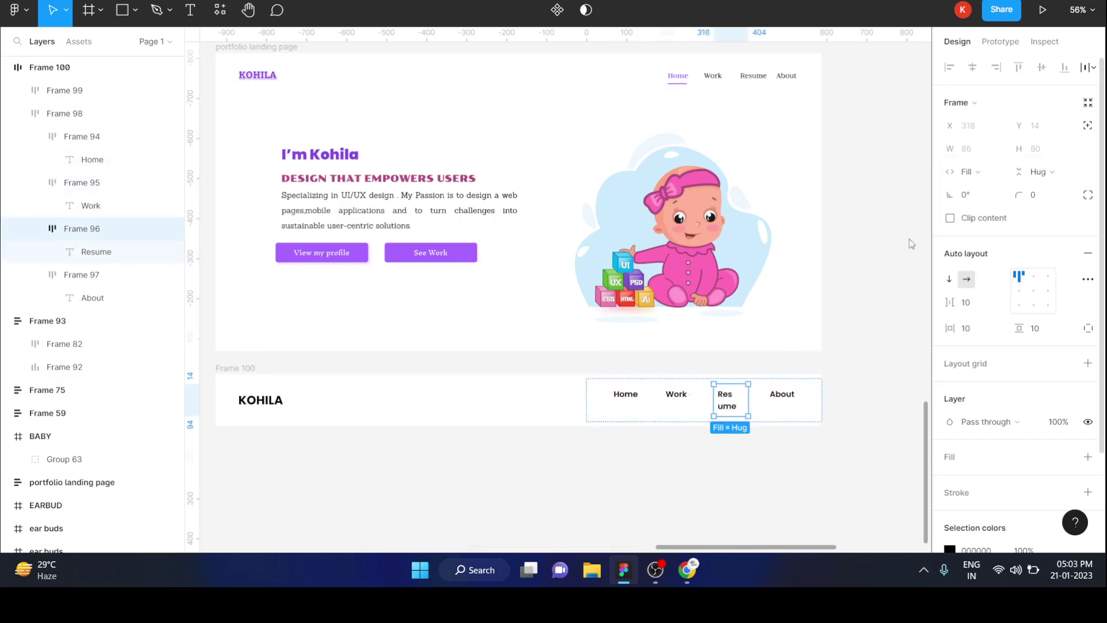
{"action": "left_click", "coordinate": [781, 395]}
{"action": "left_click", "coordinate": [974, 171]}
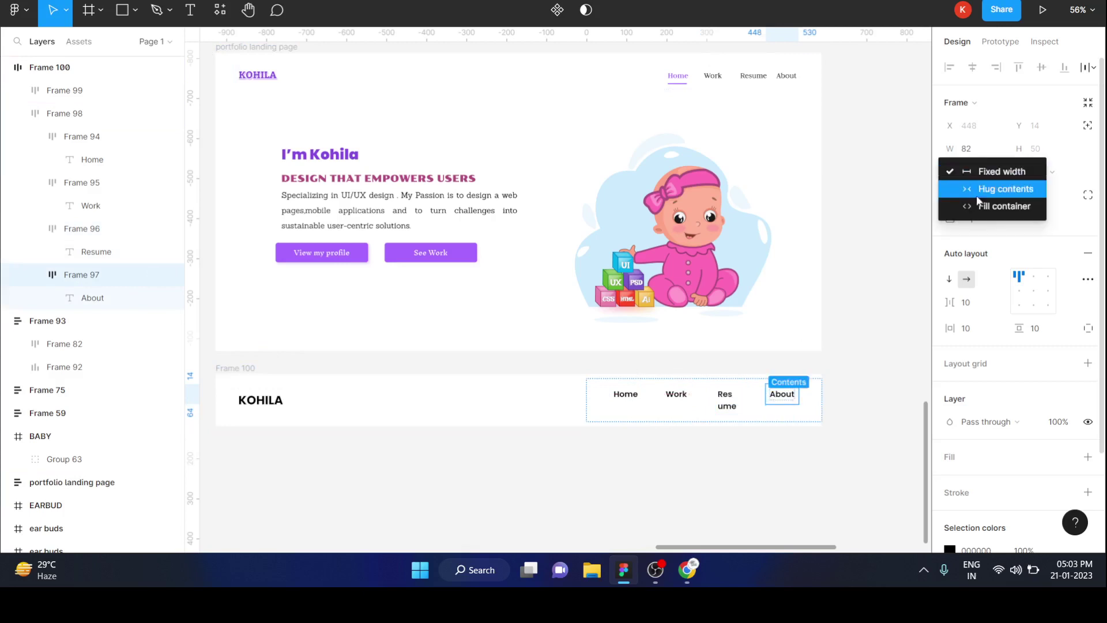
{"action": "left_click", "coordinate": [988, 206]}
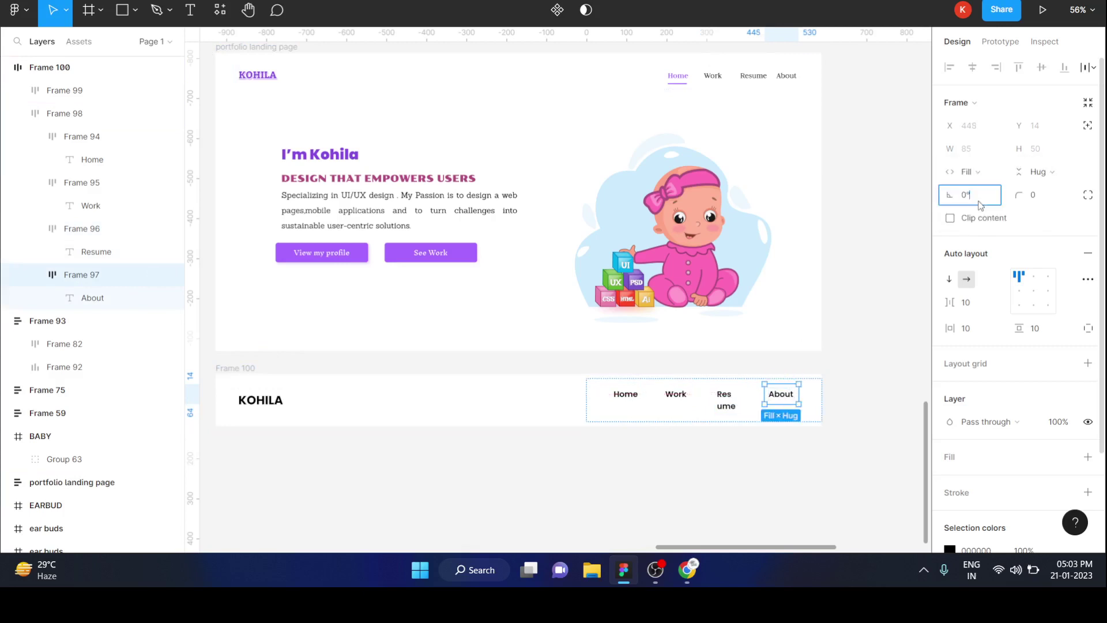
Step: Set the KOHILA text and its logo frame (Frame 99) to Fill container width
{"action": "left_click", "coordinate": [589, 445]}
{"action": "left_click", "coordinate": [262, 409]}
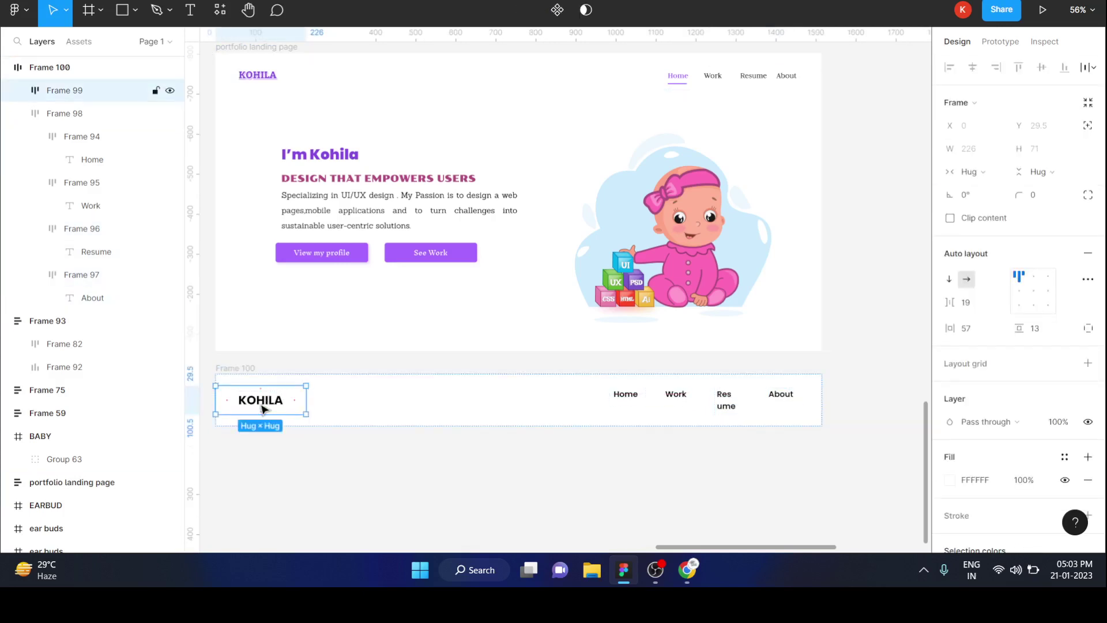
{"action": "left_click", "coordinate": [263, 409]}
{"action": "left_click", "coordinate": [972, 148]}
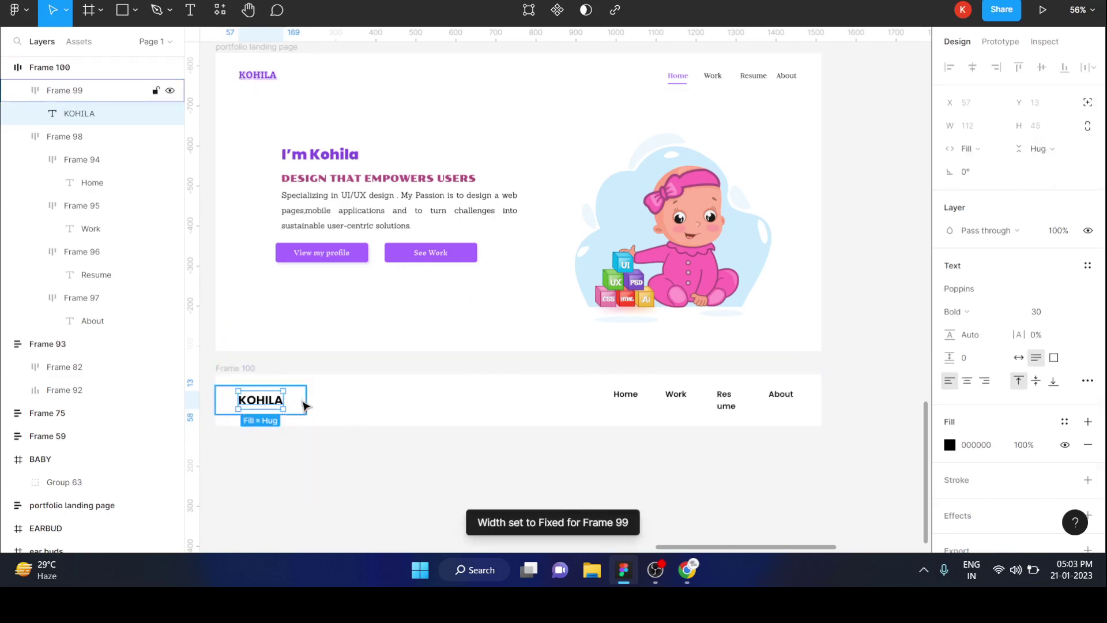
{"action": "left_click", "coordinate": [304, 406]}
{"action": "left_click", "coordinate": [969, 171]}
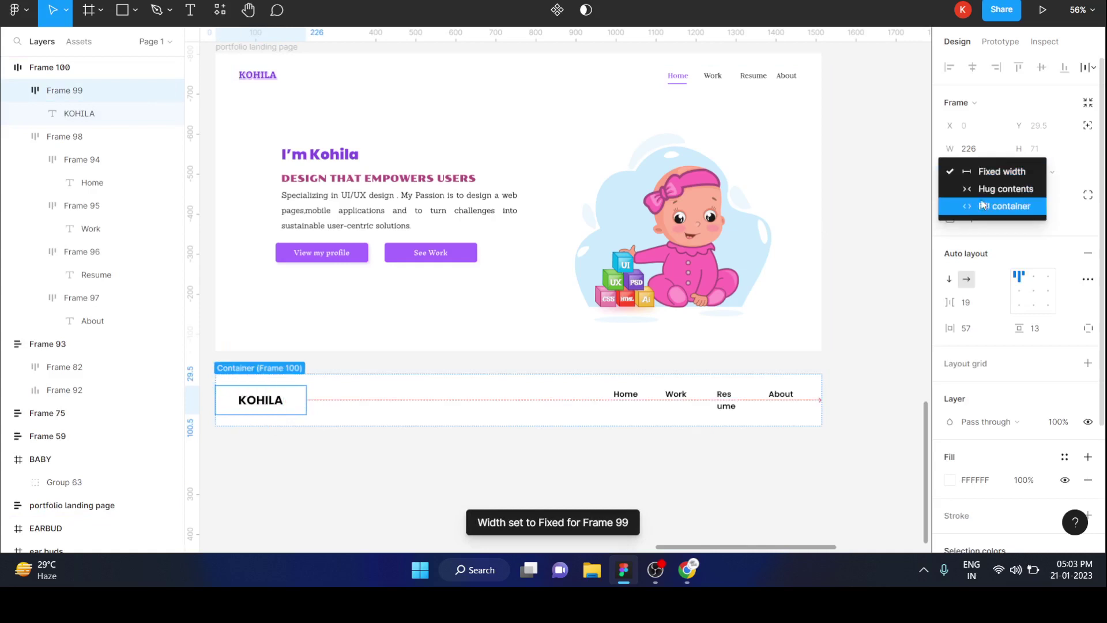
{"action": "left_click", "coordinate": [984, 206]}
Step: Test-widen the navbar frame to check the layout, then undo it
{"action": "left_click", "coordinate": [402, 491]}
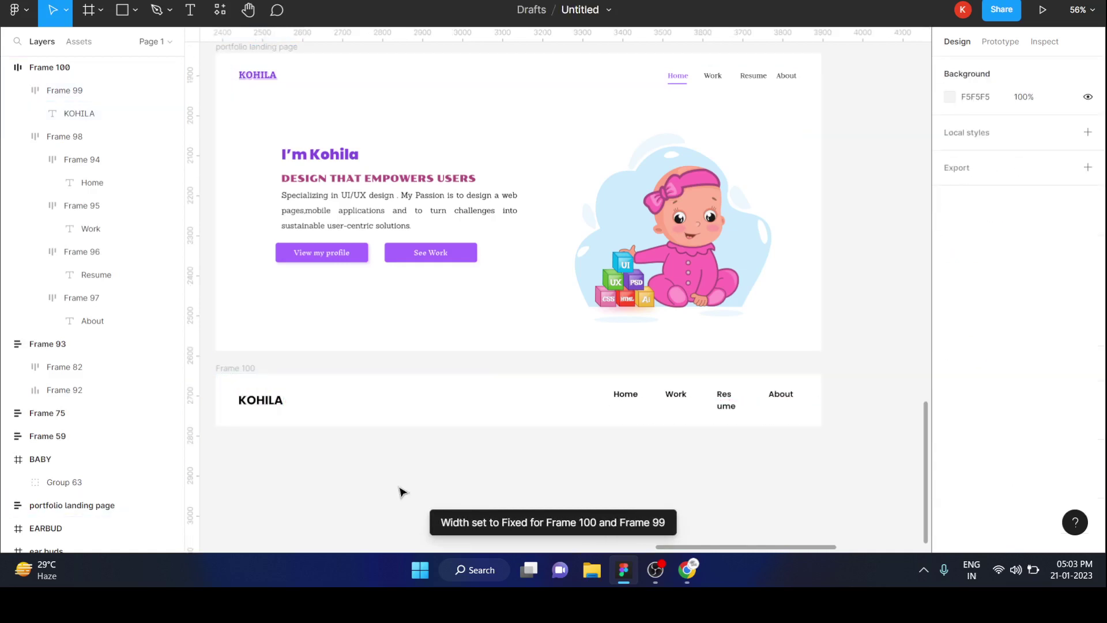
{"action": "left_click", "coordinate": [236, 369]}
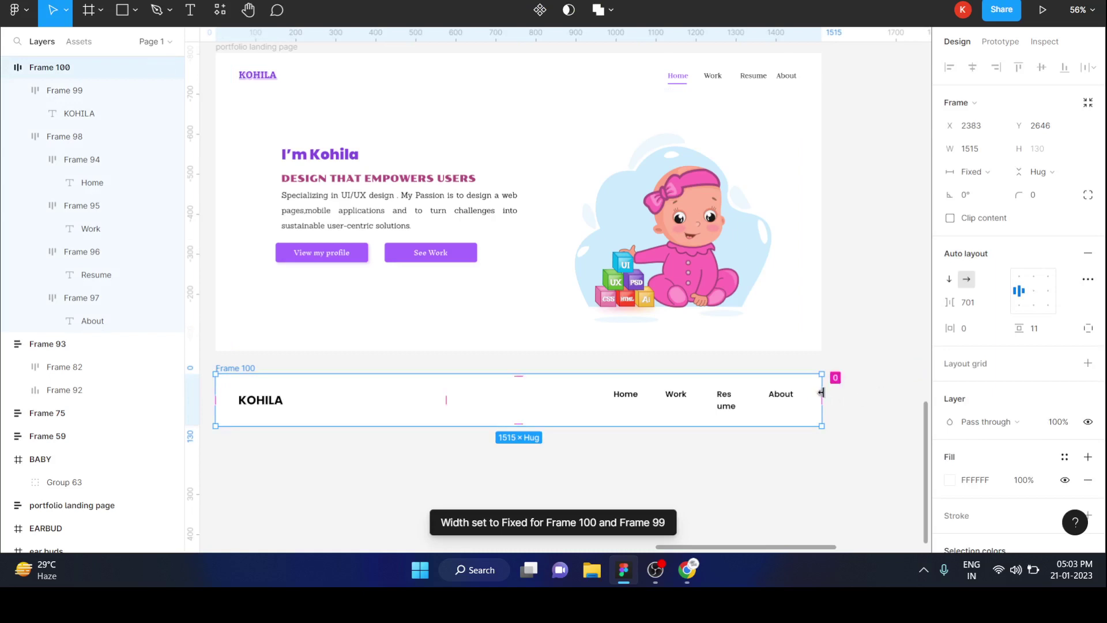
{"action": "left_click_drag", "start_coordinate": [824, 385], "coordinate": [902, 389]}
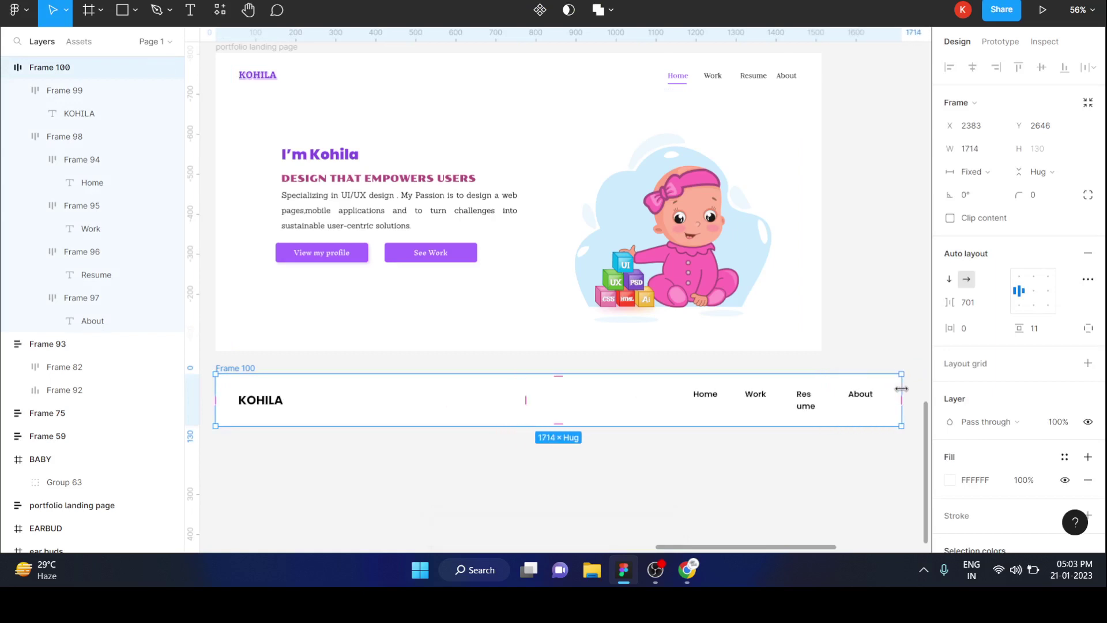
{"action": "key", "text": "ctrl+z"}
Step: Set the nav-links frame (Frame 98) to Fill container width
{"action": "left_click", "coordinate": [680, 398]}
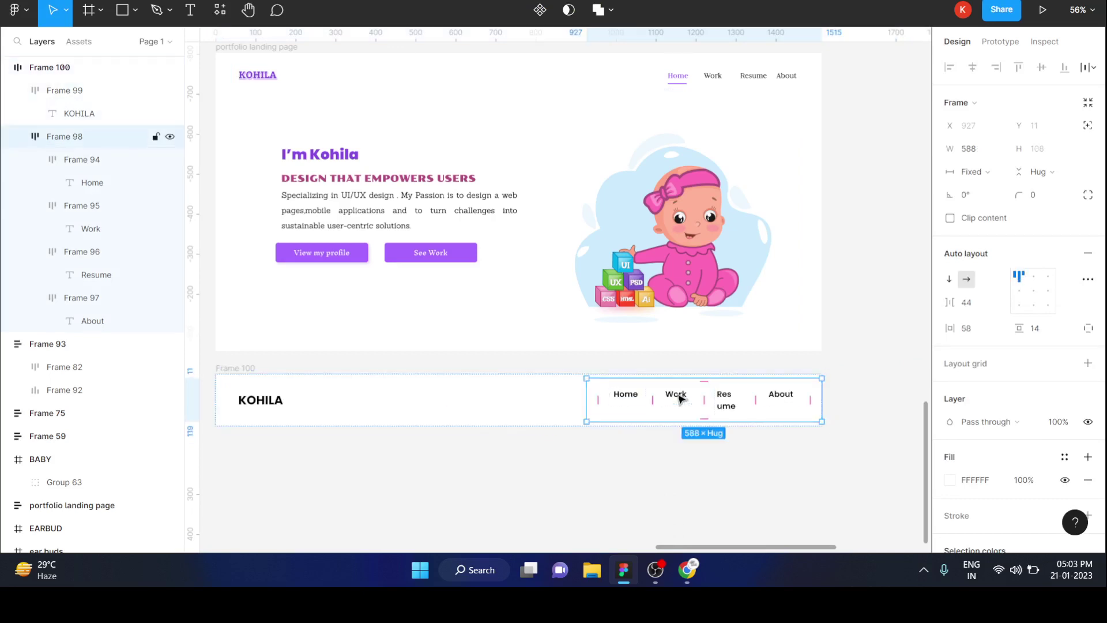
{"action": "left_click", "coordinate": [992, 173]}
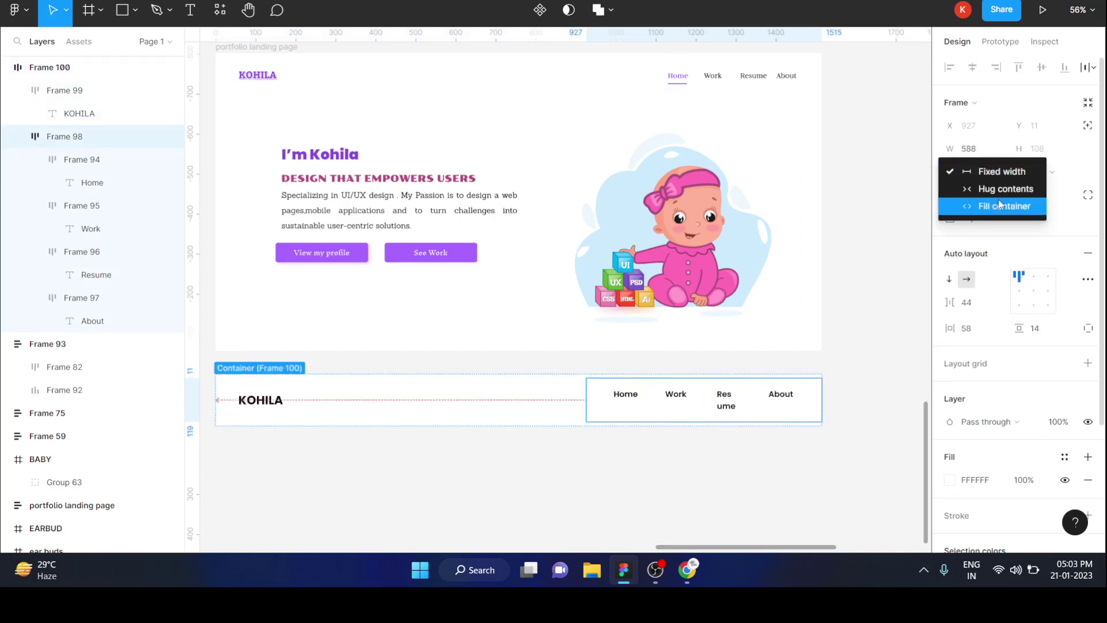
{"action": "left_click", "coordinate": [1004, 206]}
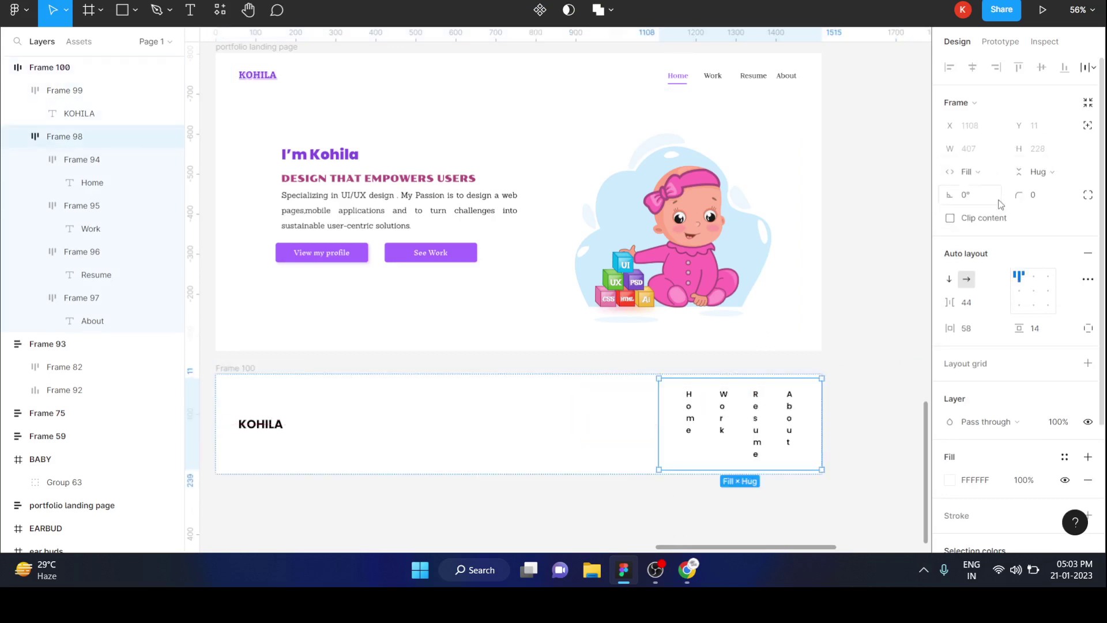
{"action": "left_click", "coordinate": [452, 500]}
{"action": "left_click", "coordinate": [242, 368]}
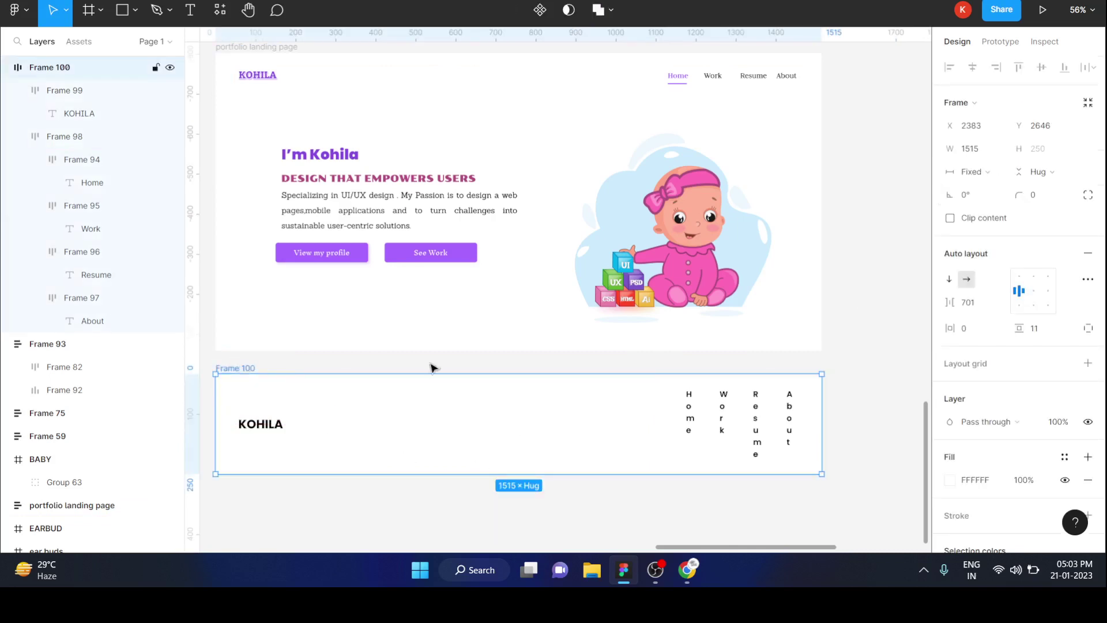
Step: Widen the navbar to 2082 so the nav labels sit on one line, undoing trial tweaks
{"action": "left_click_drag", "start_coordinate": [826, 401], "coordinate": [868, 401]}
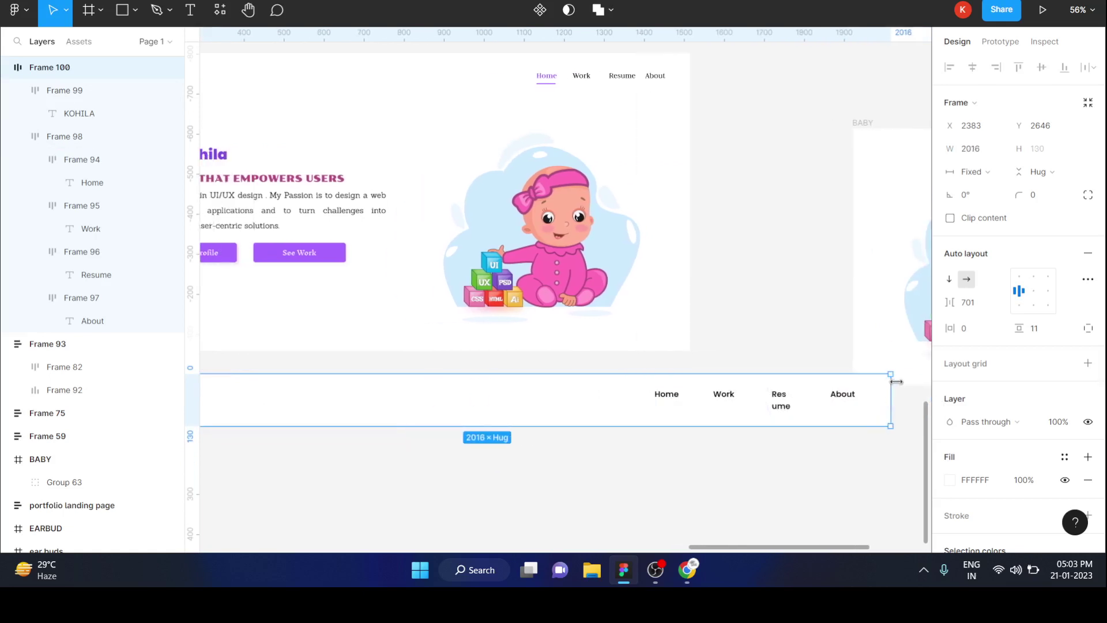
{"action": "left_click_drag", "start_coordinate": [896, 381], "coordinate": [919, 380]}
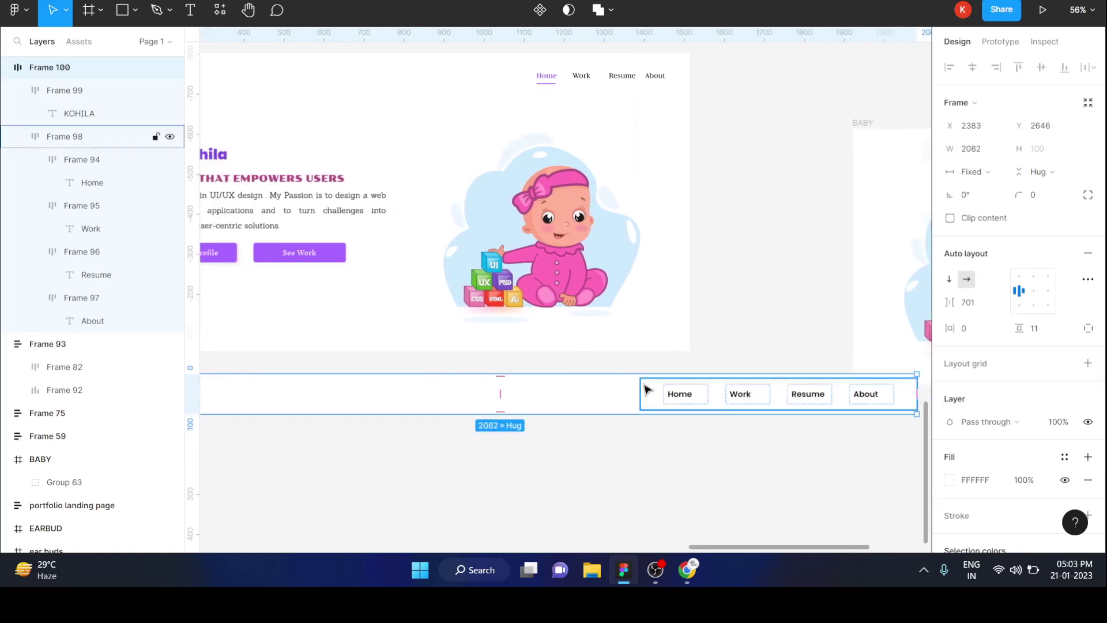
{"action": "scroll", "coordinate": [646, 387], "scroll_direction": "down", "scroll_amount": 5, "text": "ctrl"}
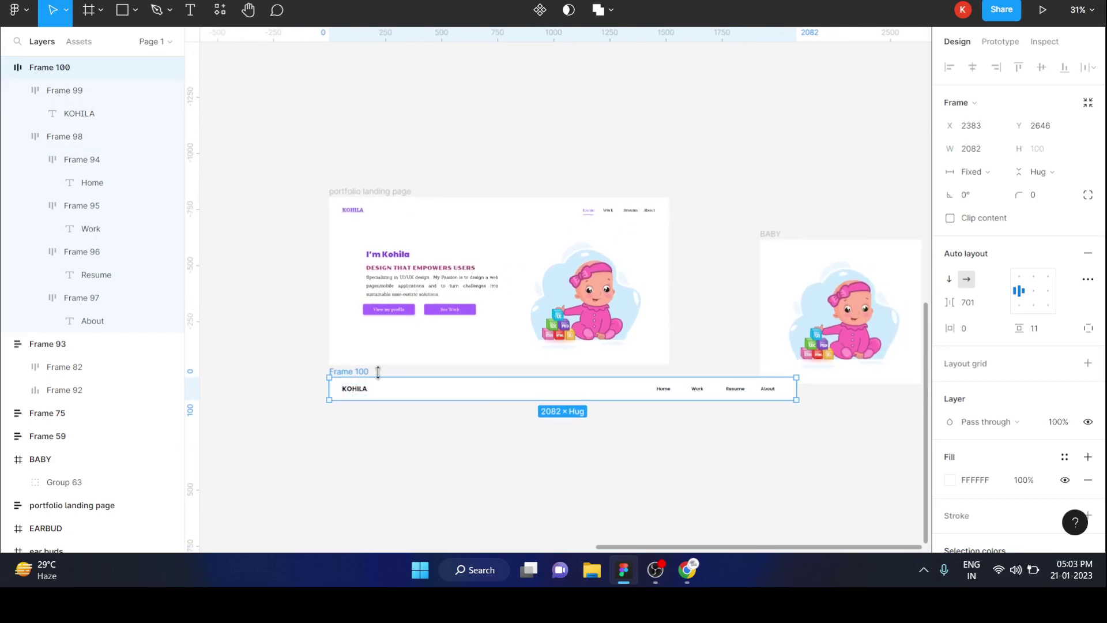
{"action": "left_click_drag", "start_coordinate": [949, 303], "coordinate": [761, 328]}
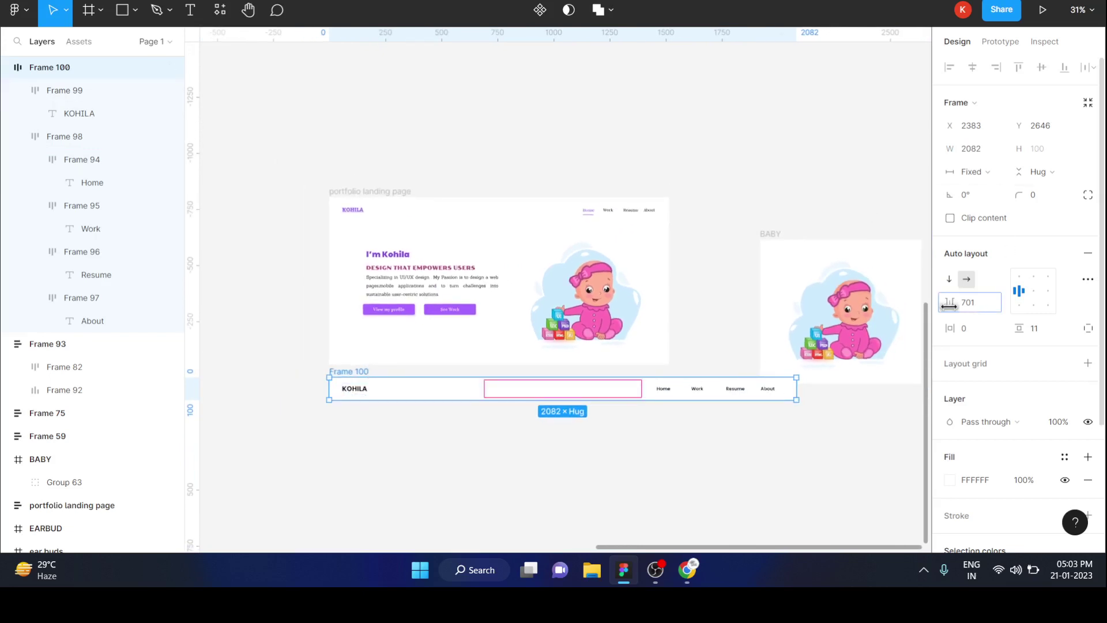
{"action": "key", "text": "ctrl+z"}
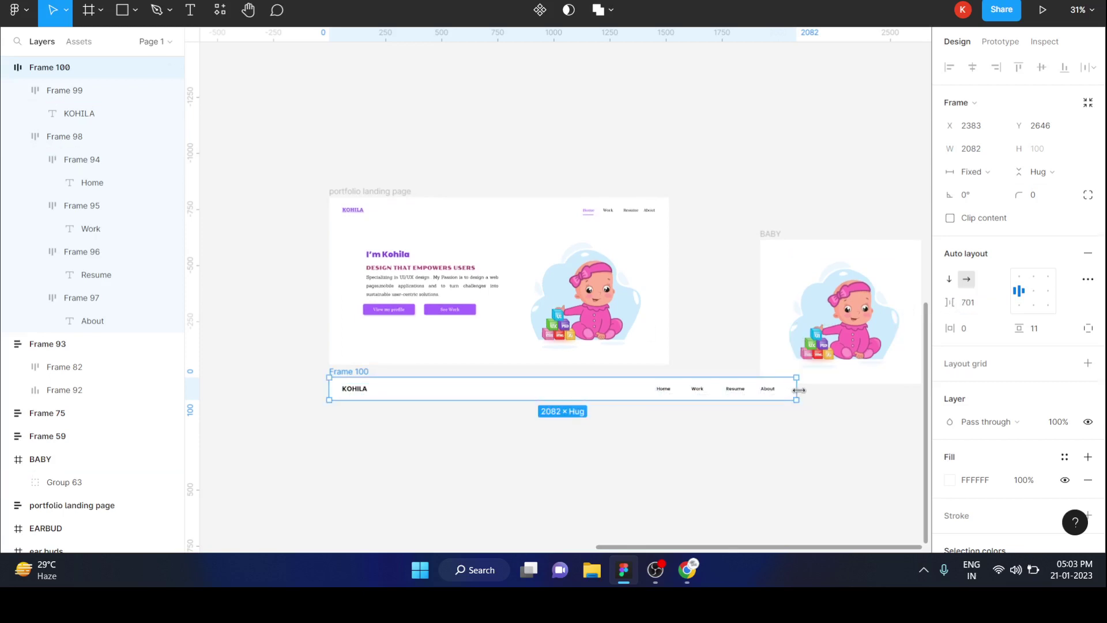
{"action": "left_click_drag", "start_coordinate": [799, 391], "coordinate": [762, 397]}
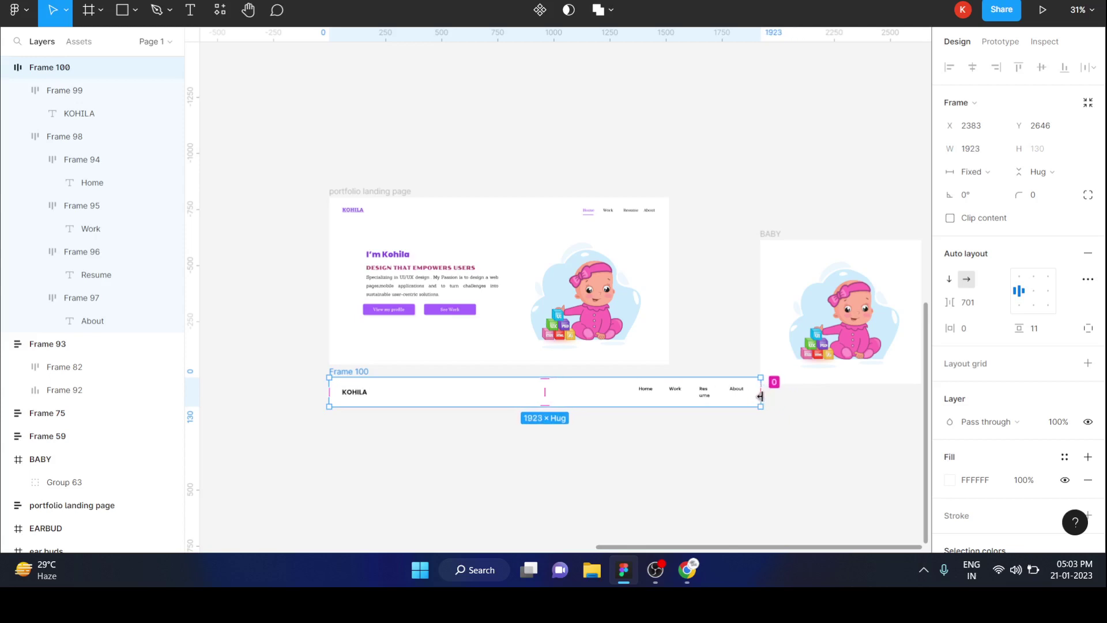
{"action": "key", "text": "ctrl+z"}
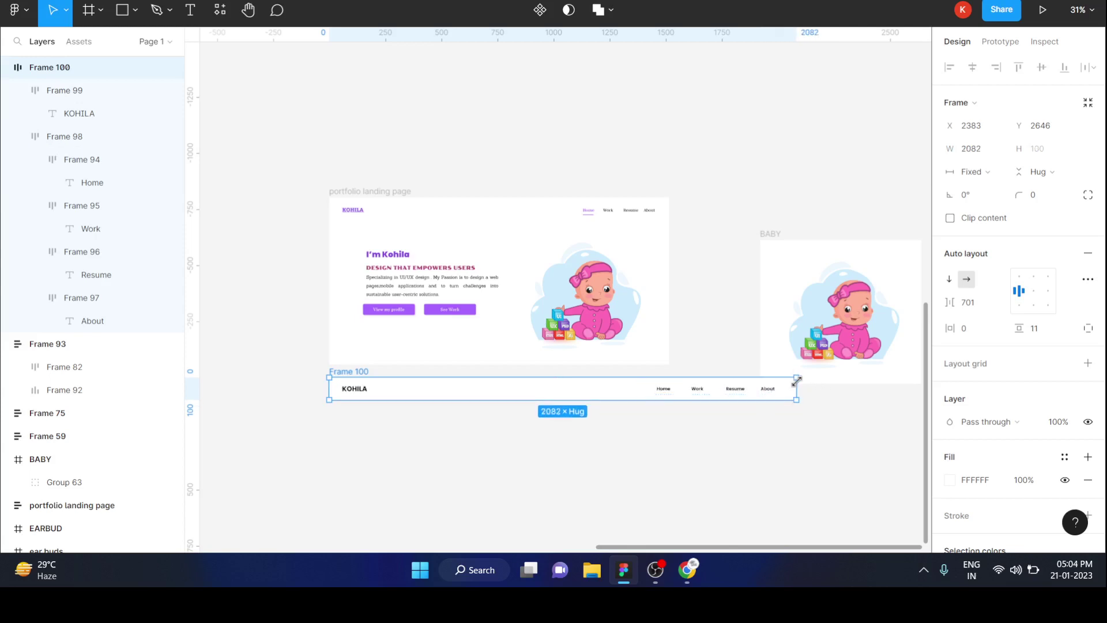
Step: Reduce the KOHILA frame's horizontal padding from 57 to 28 and narrow the navbar
{"action": "left_click", "coordinate": [425, 390]}
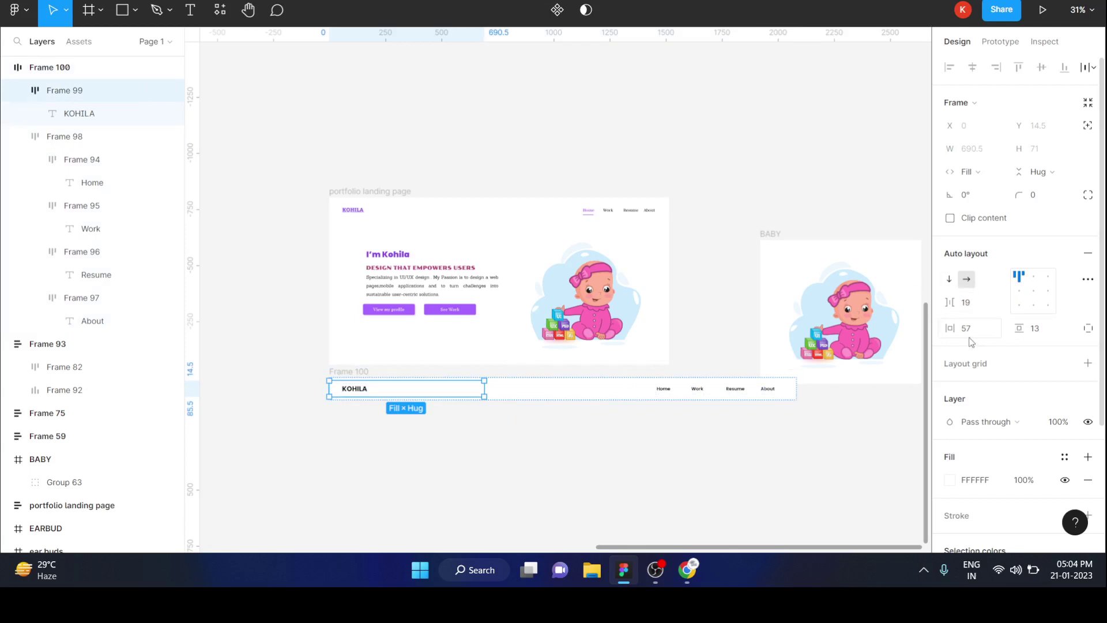
{"action": "left_click_drag", "start_coordinate": [949, 328], "coordinate": [919, 335]}
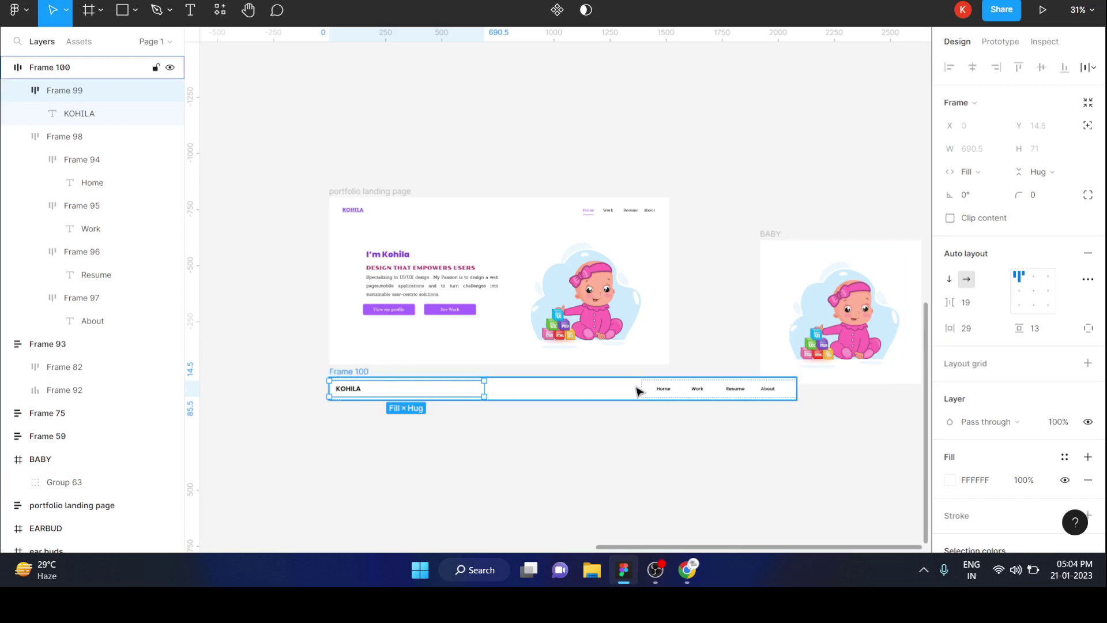
{"action": "left_click", "coordinate": [367, 375]}
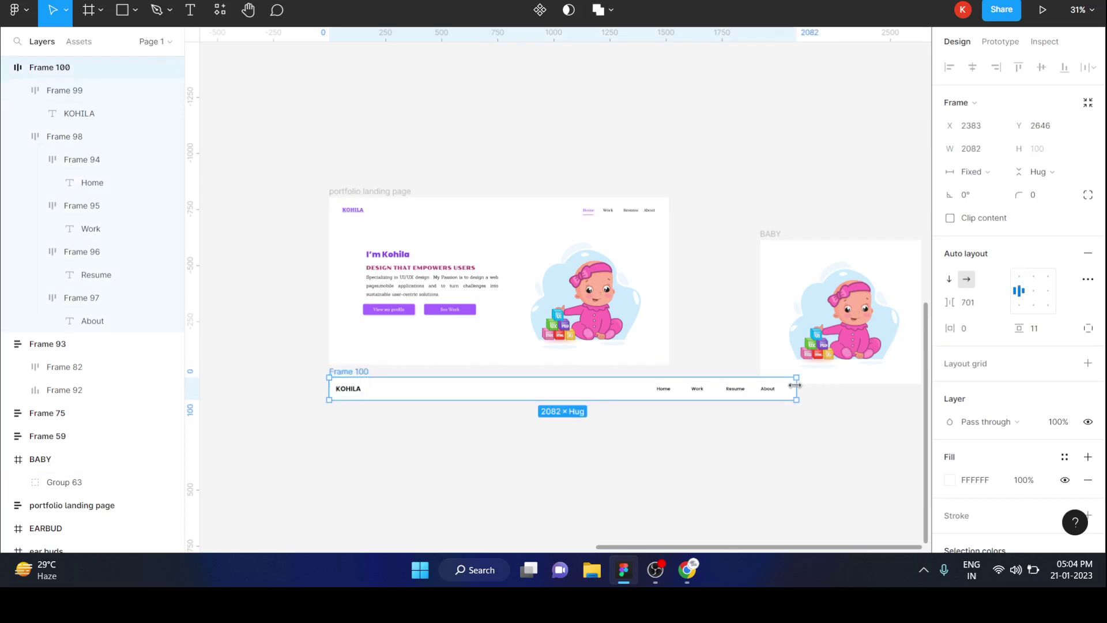
{"action": "mouse_move", "coordinate": [795, 385]}
{"action": "left_mouse_down"}
{"action": "mouse_move", "coordinate": [671, 390]}
{"action": "mouse_move", "coordinate": [760, 390]}
{"action": "left_mouse_up"}
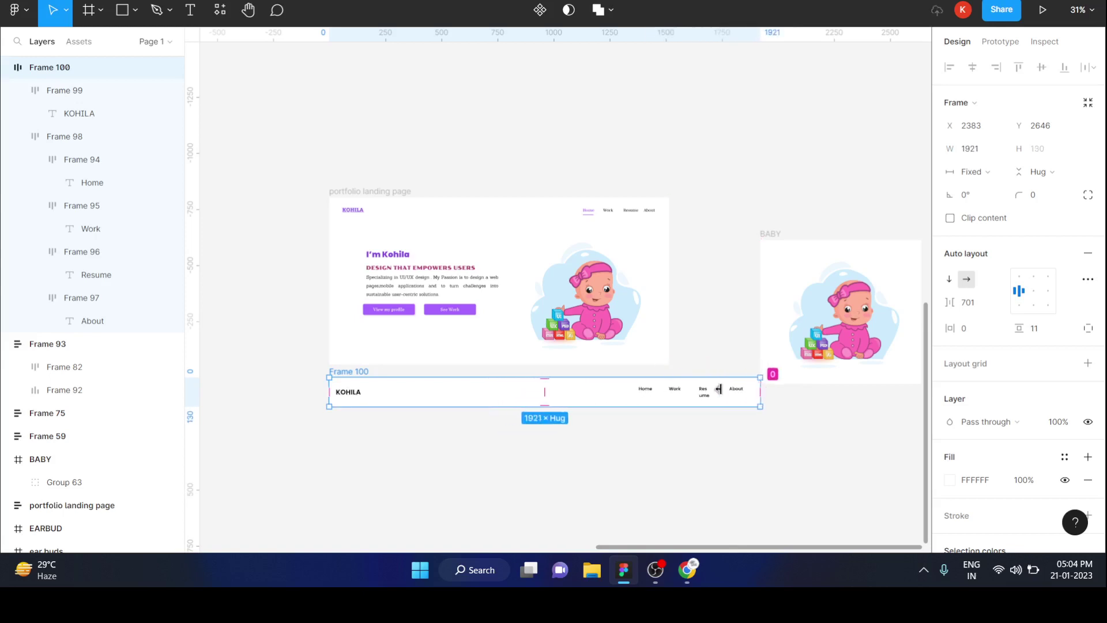
Step: Check the link frames, then widen the navbar to 2075 so Resume fits on one line
{"action": "left_click", "coordinate": [710, 390]}
{"action": "left_click", "coordinate": [699, 391]}
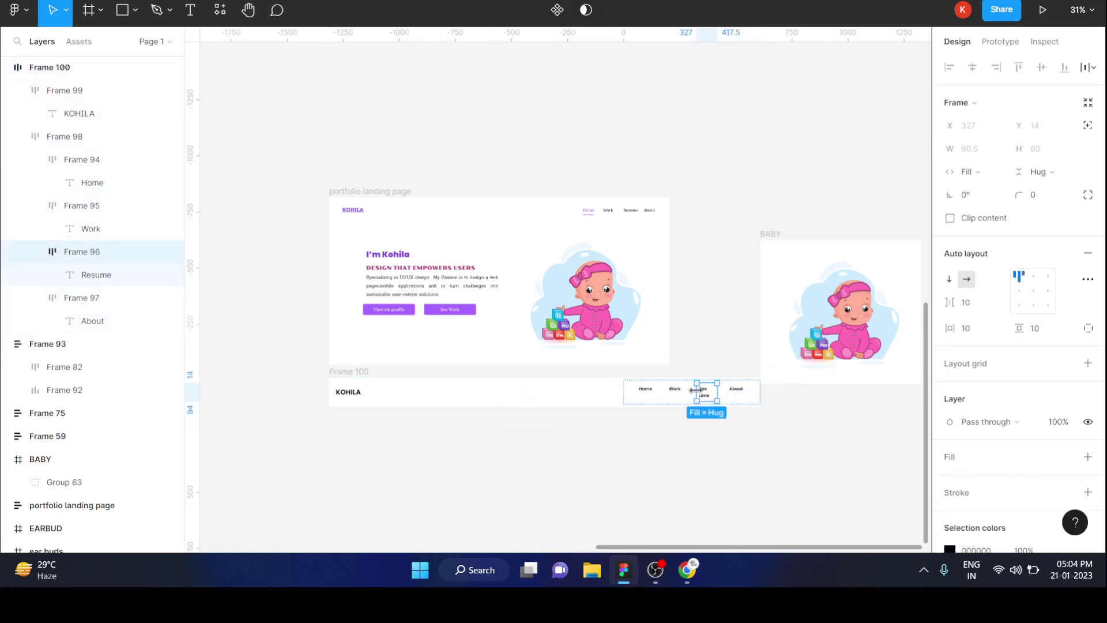
{"action": "left_click", "coordinate": [735, 392]}
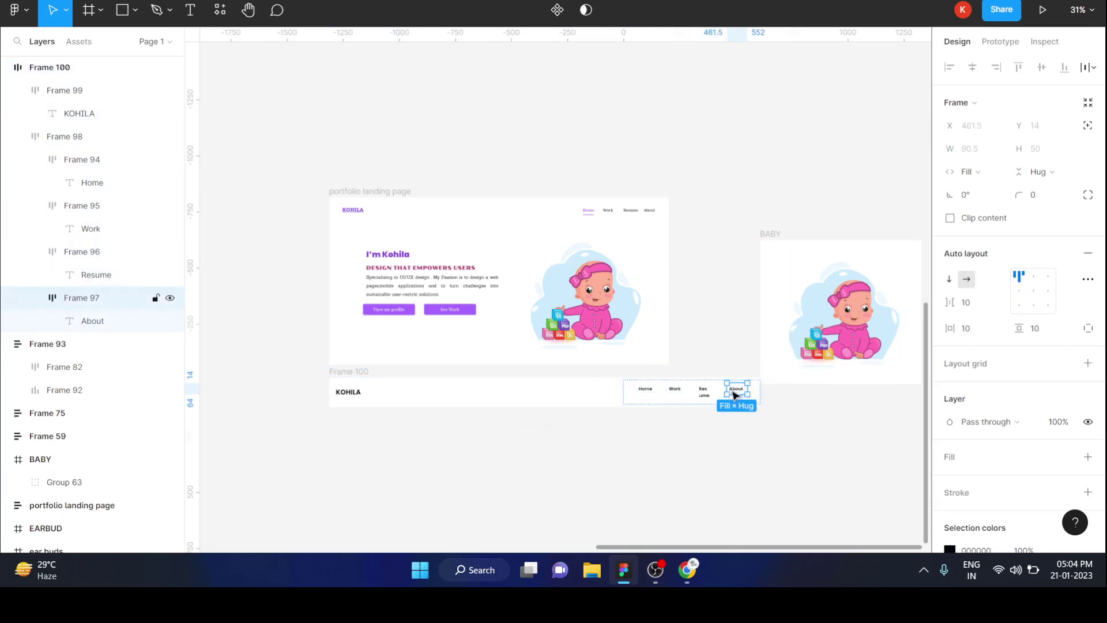
{"action": "left_click", "coordinate": [696, 447]}
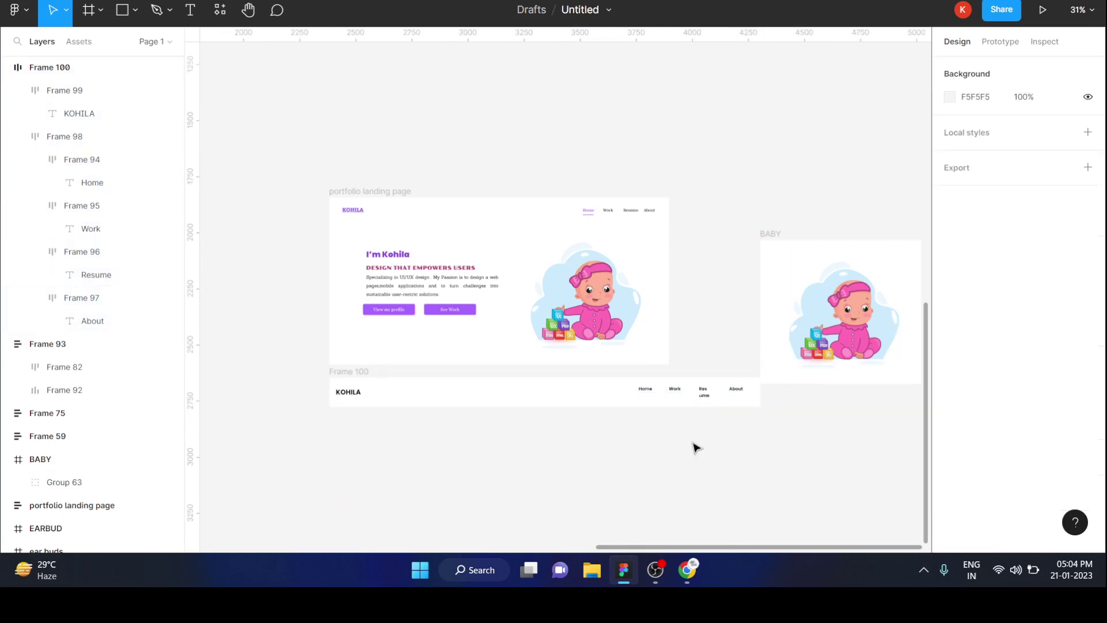
{"action": "left_click", "coordinate": [353, 379]}
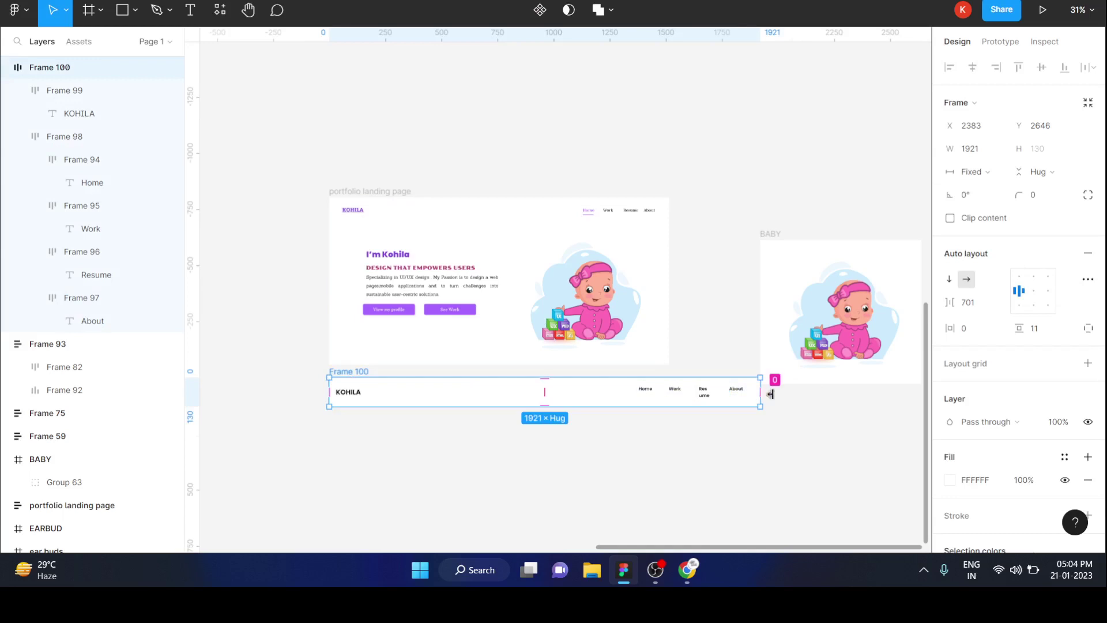
{"action": "left_click", "coordinate": [804, 394]}
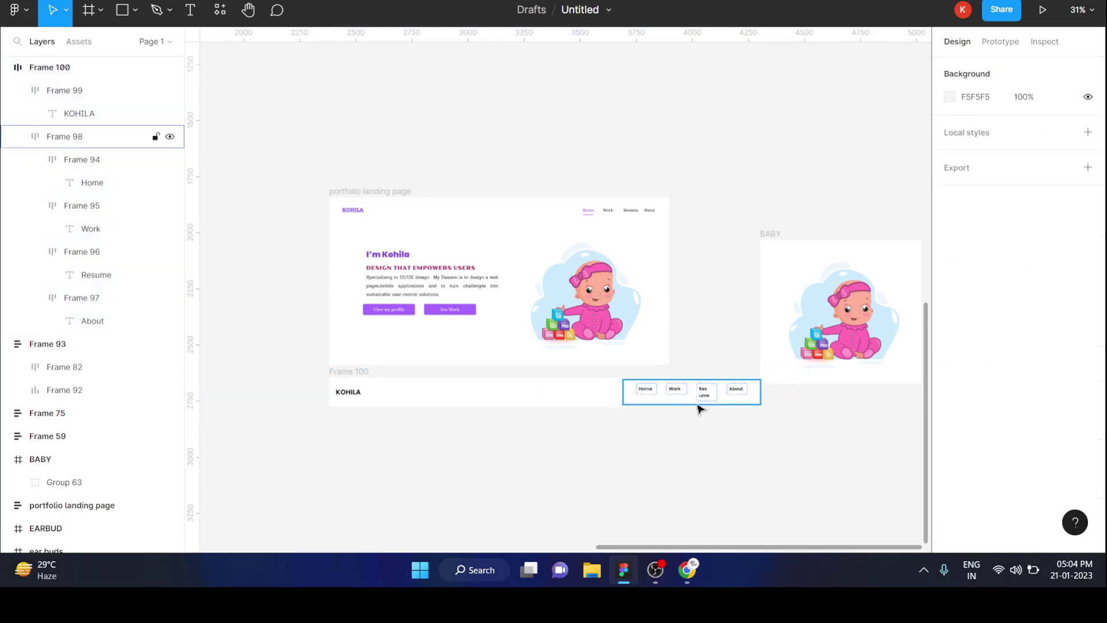
{"action": "left_click", "coordinate": [348, 379]}
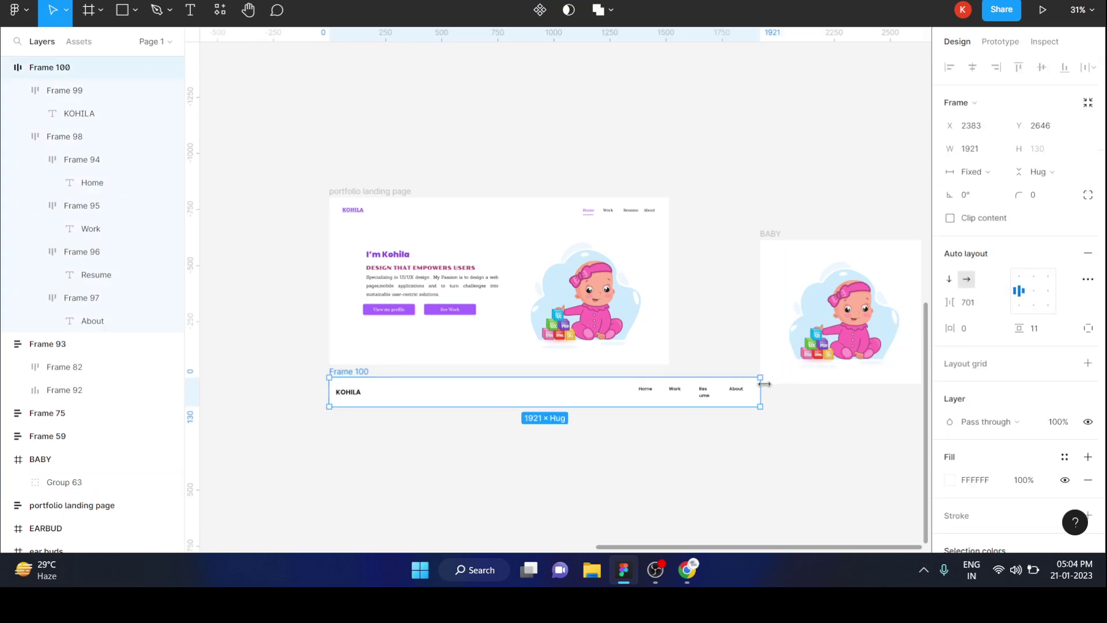
{"action": "left_click_drag", "start_coordinate": [764, 384], "coordinate": [791, 384]}
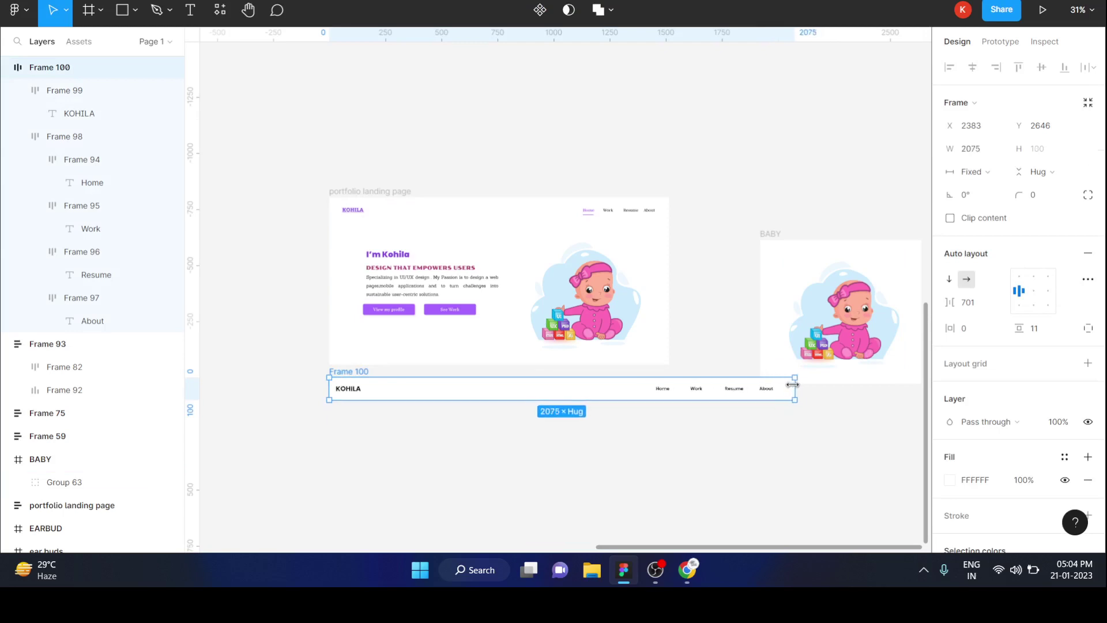
Step: Set Frame 98's horizontal padding to 0 and narrow the navbar to 1831
{"action": "left_click", "coordinate": [683, 396]}
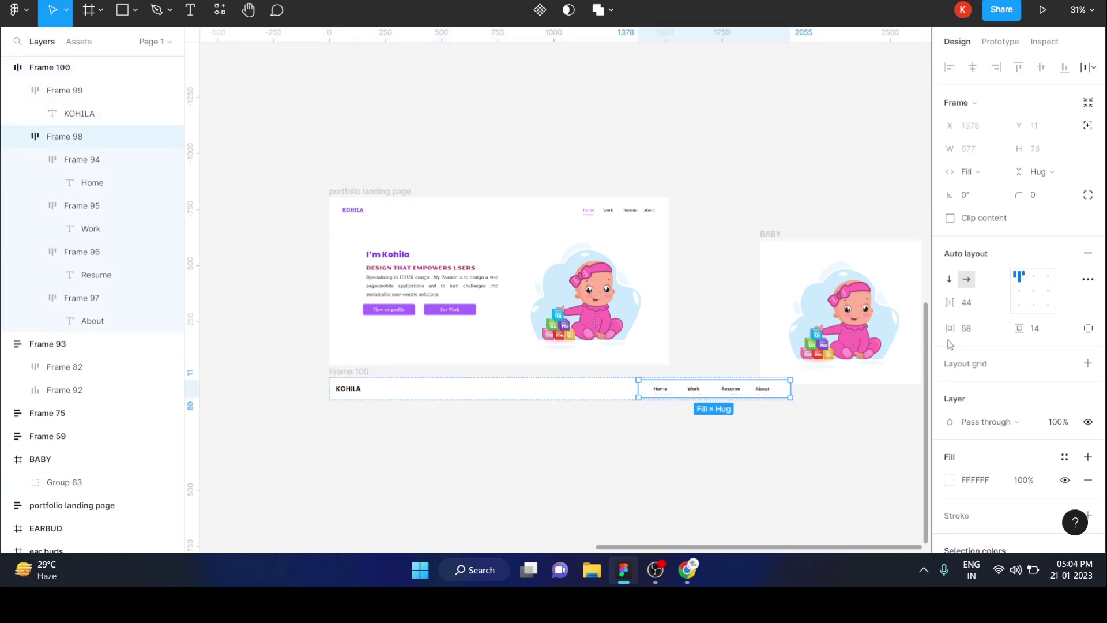
{"action": "left_click_drag", "start_coordinate": [951, 326], "coordinate": [841, 343]}
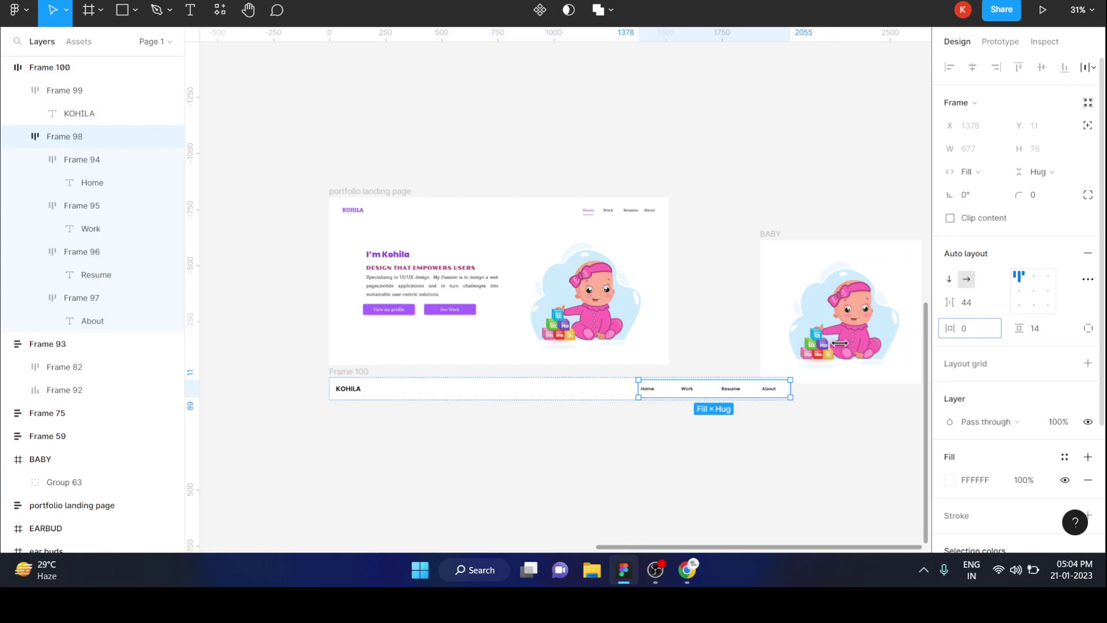
{"action": "left_click", "coordinate": [340, 371]}
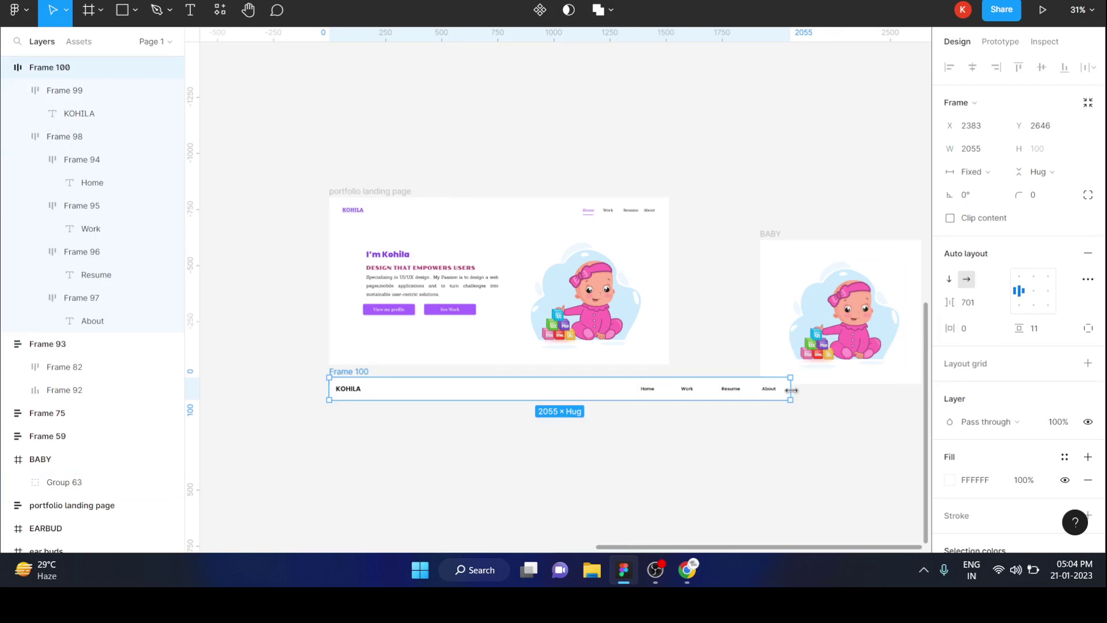
{"action": "mouse_move", "coordinate": [792, 390]}
{"action": "left_mouse_down"}
{"action": "mouse_move", "coordinate": [706, 396]}
{"action": "mouse_move", "coordinate": [737, 397]}
{"action": "left_mouse_up"}
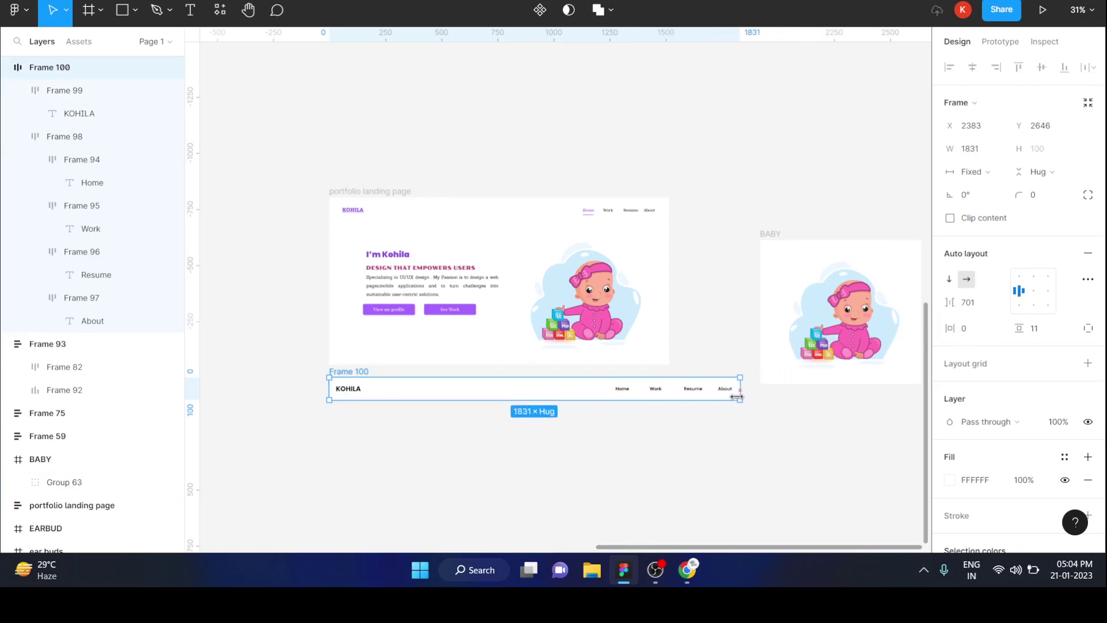
{"action": "left_click", "coordinate": [678, 391]}
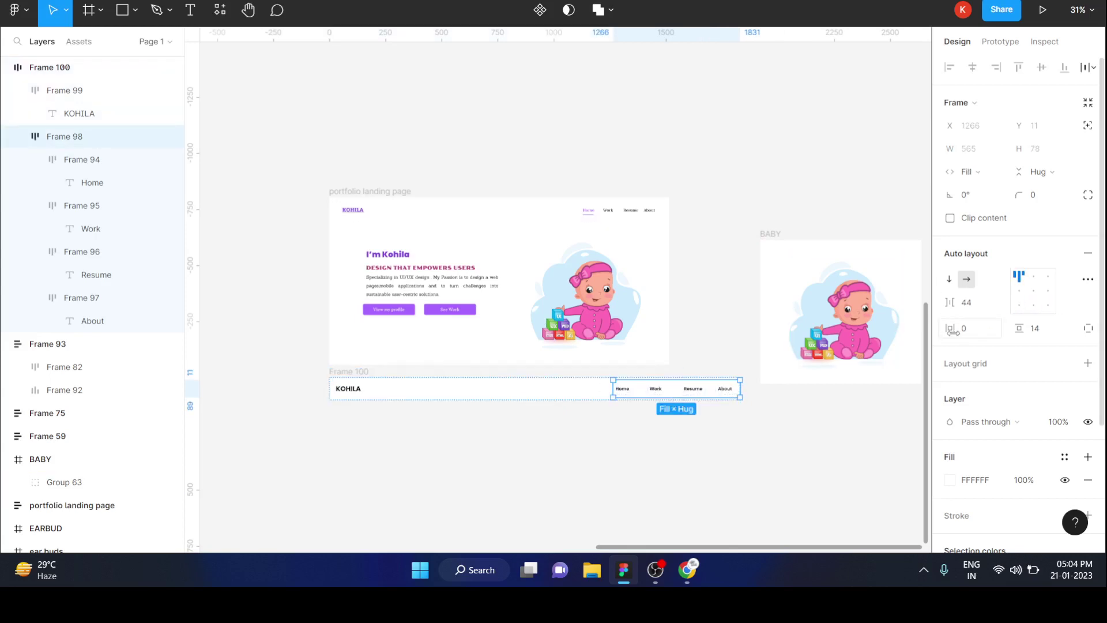
{"action": "left_click", "coordinate": [349, 372]}
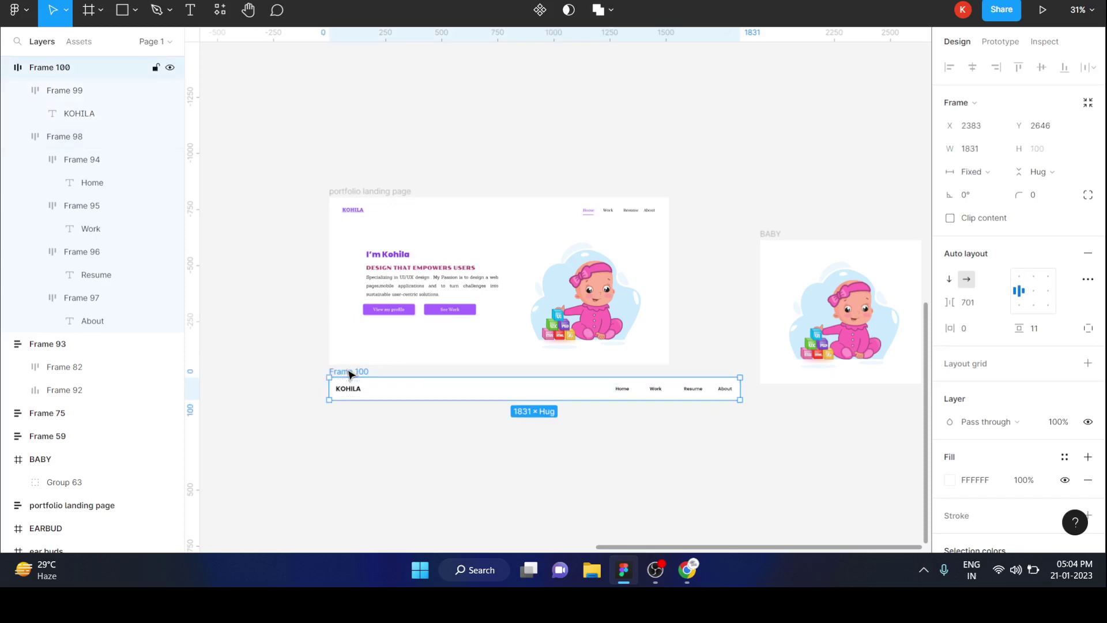
Step: Set the KOHILA logo frame's horizontal padding to 0
{"action": "left_click", "coordinate": [363, 396]}
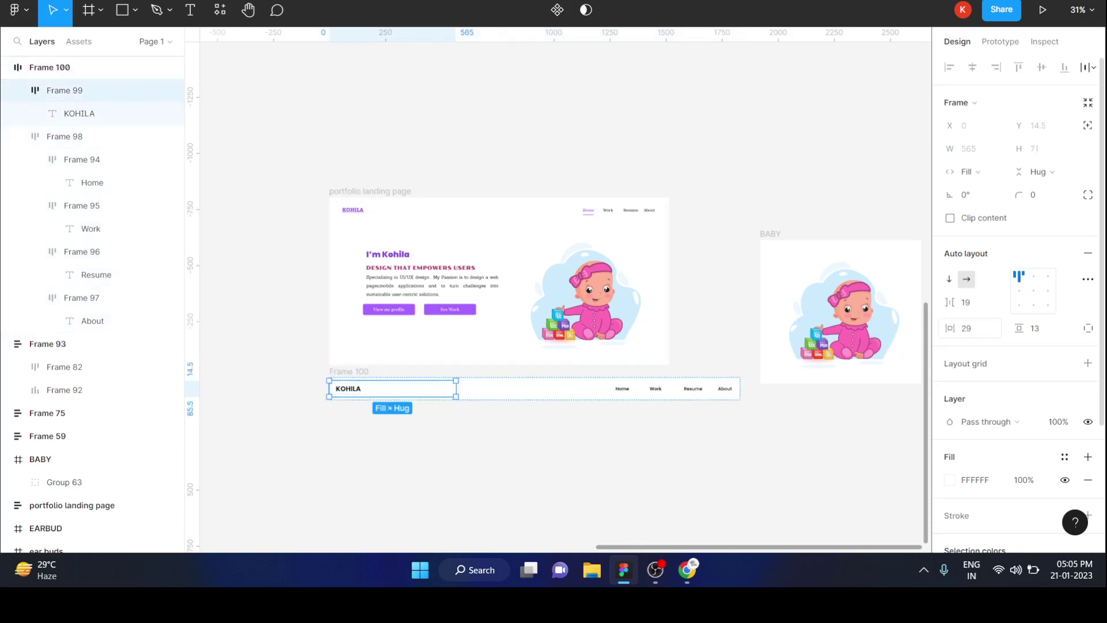
{"action": "mouse_move", "coordinate": [950, 328]}
{"action": "left_mouse_down"}
{"action": "mouse_move", "coordinate": [900, 331]}
{"action": "mouse_move", "coordinate": [1012, 333]}
{"action": "mouse_move", "coordinate": [1002, 328]}
{"action": "left_mouse_up"}
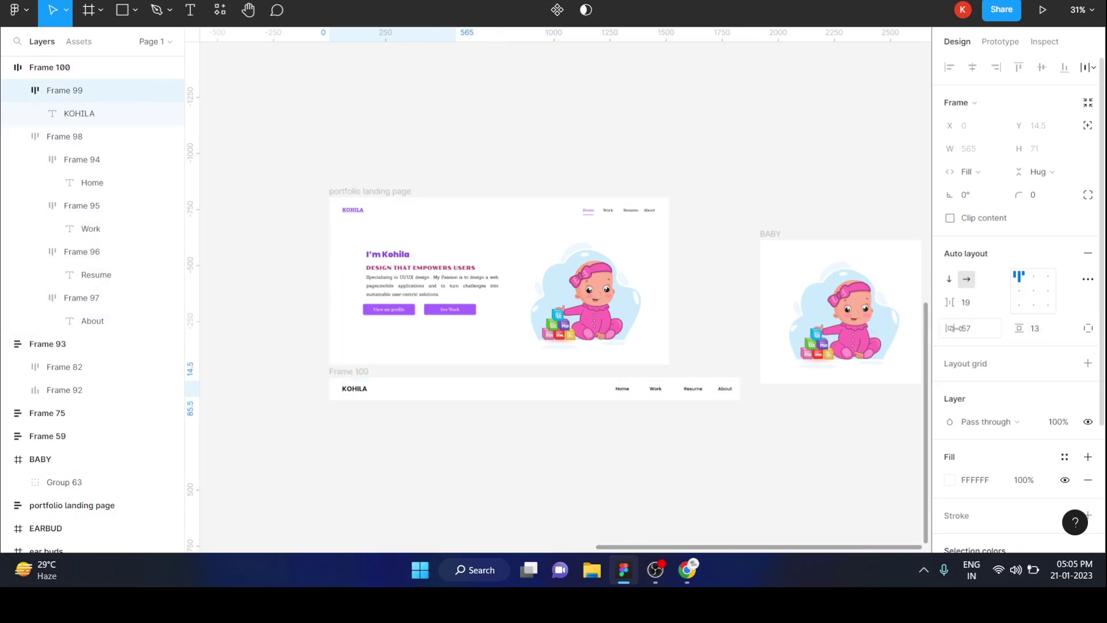
{"action": "left_click", "coordinate": [623, 435]}
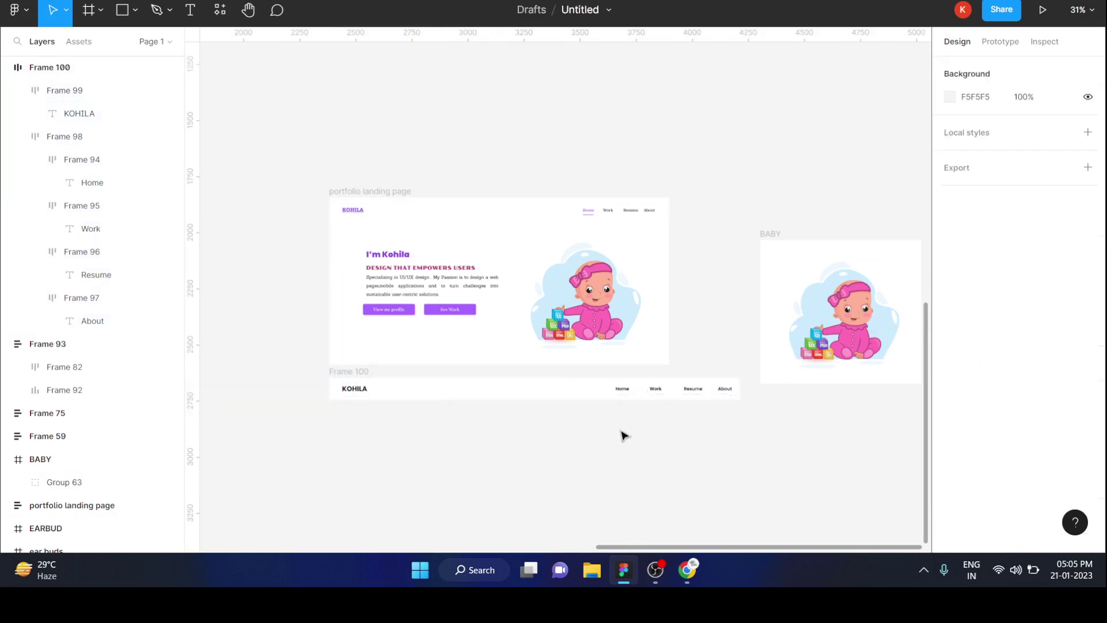
Step: Reduce nav-link spacing to about 35 and narrow the navbar to 1716 wide
{"action": "left_click", "coordinate": [360, 372]}
{"action": "left_click", "coordinate": [624, 388]}
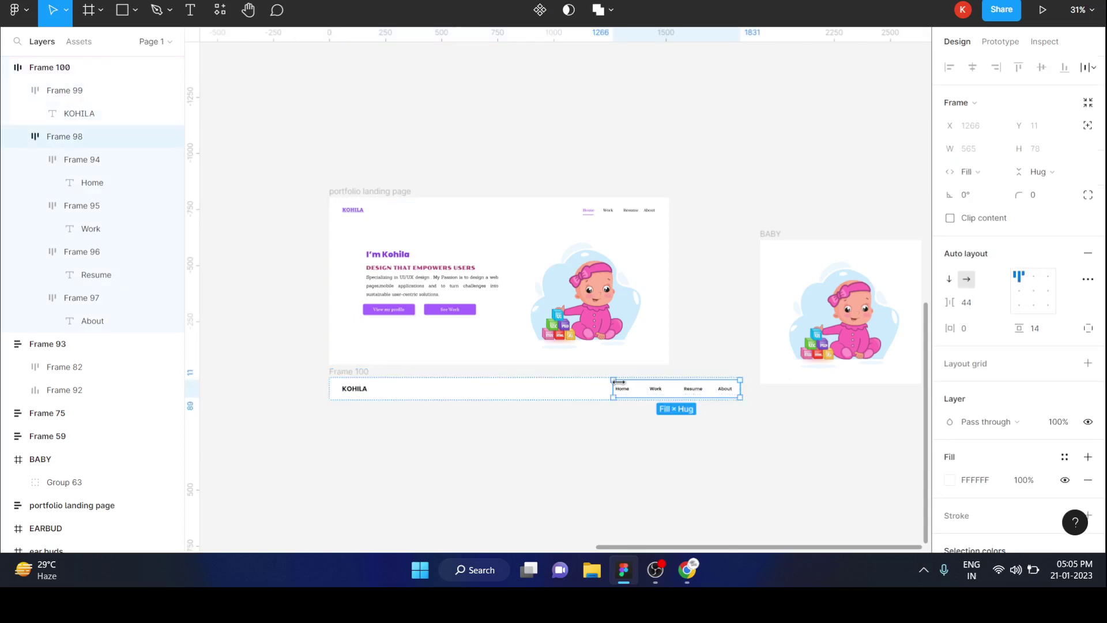
{"action": "left_click_drag", "start_coordinate": [954, 301], "coordinate": [942, 301]}
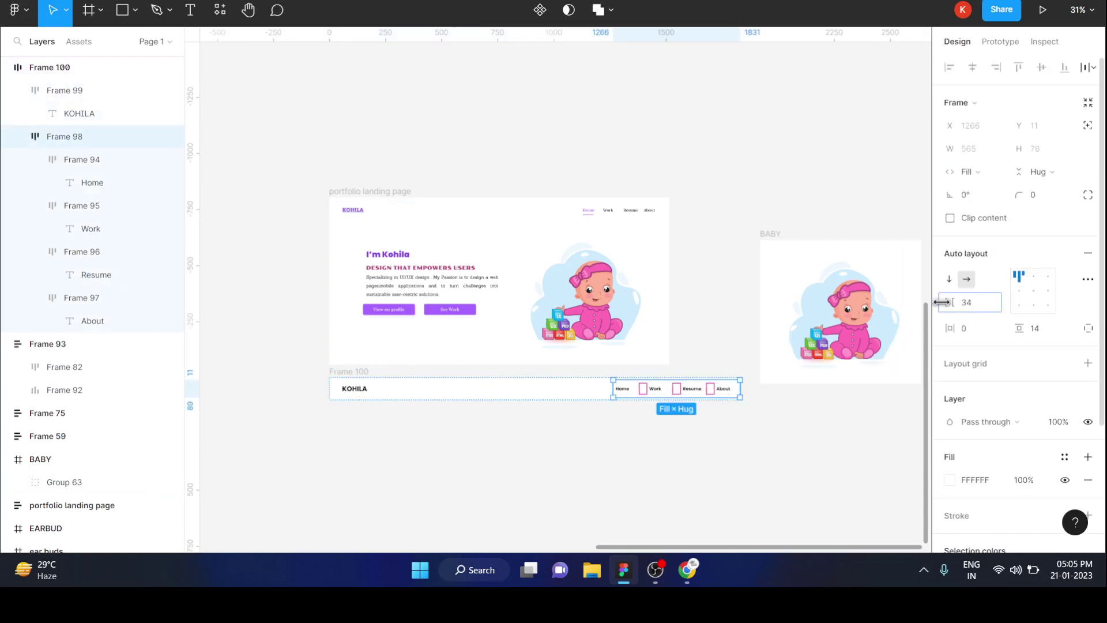
{"action": "left_click", "coordinate": [375, 376]}
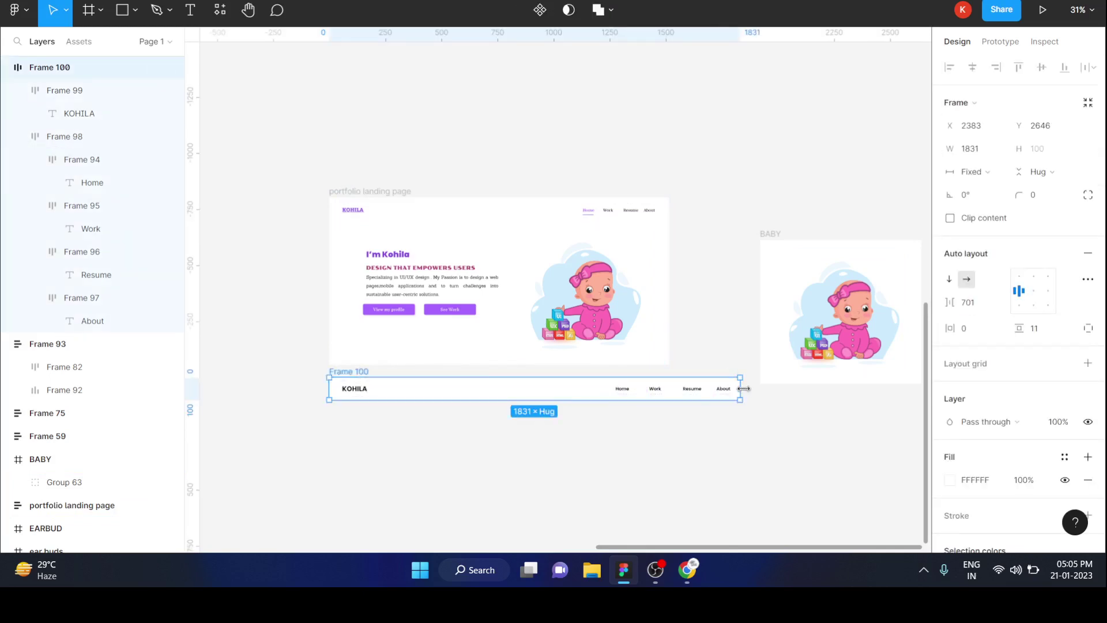
{"action": "left_click_drag", "start_coordinate": [747, 390], "coordinate": [714, 390]}
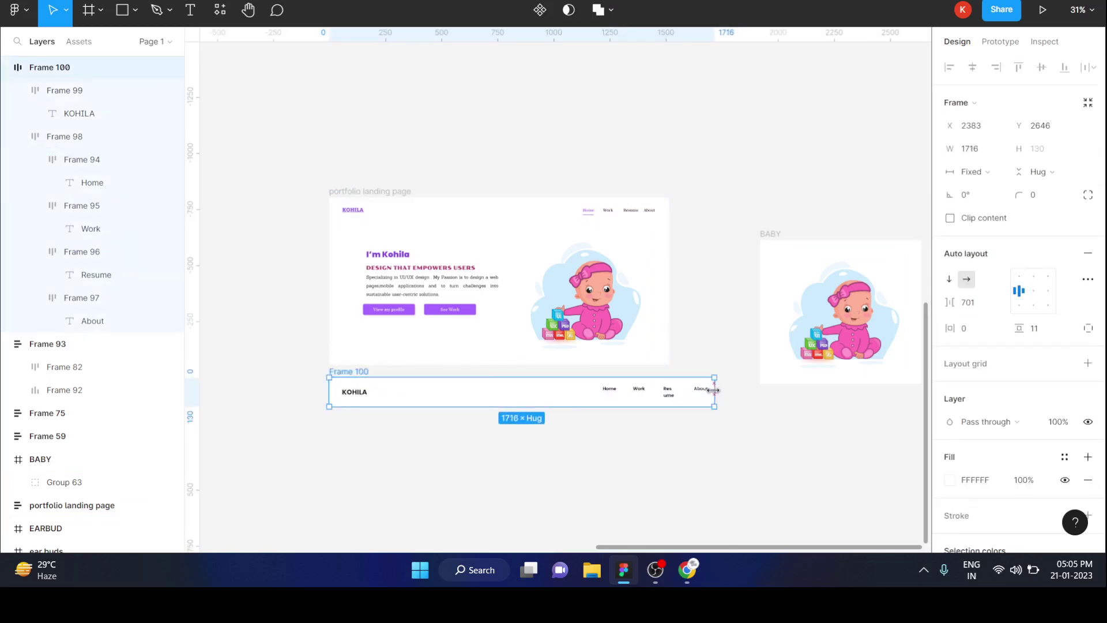
Step: Remove horizontal padding from the Resume, About, Work and Home items; narrow the navbar to 1514
{"action": "double_click", "coordinate": [671, 396]}
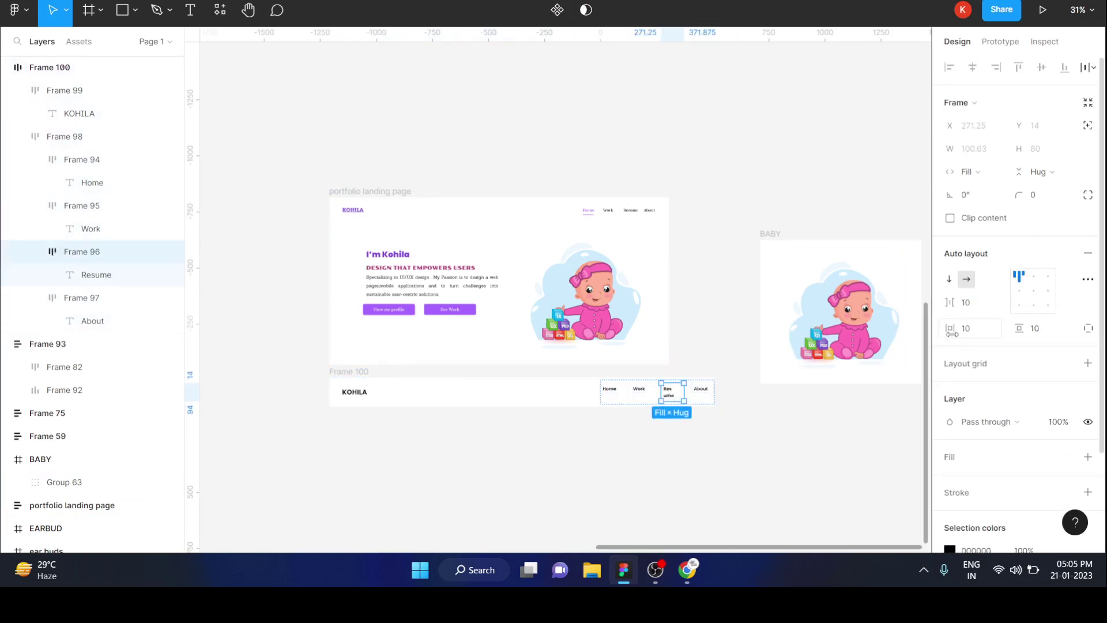
{"action": "left_click_drag", "start_coordinate": [951, 333], "coordinate": [933, 336]}
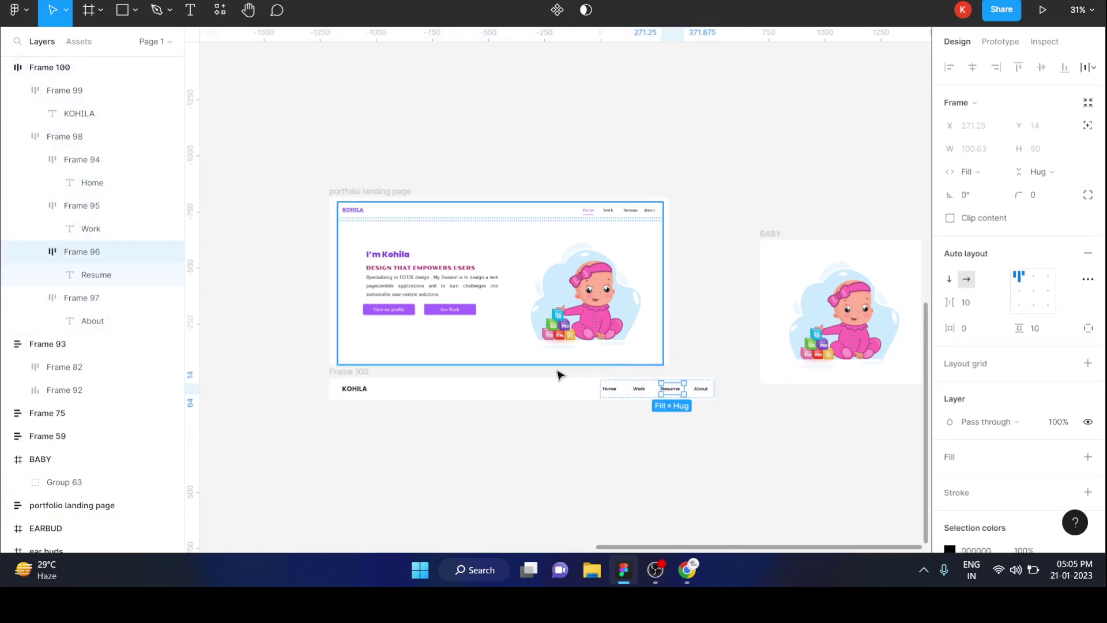
{"action": "left_click", "coordinate": [370, 372]}
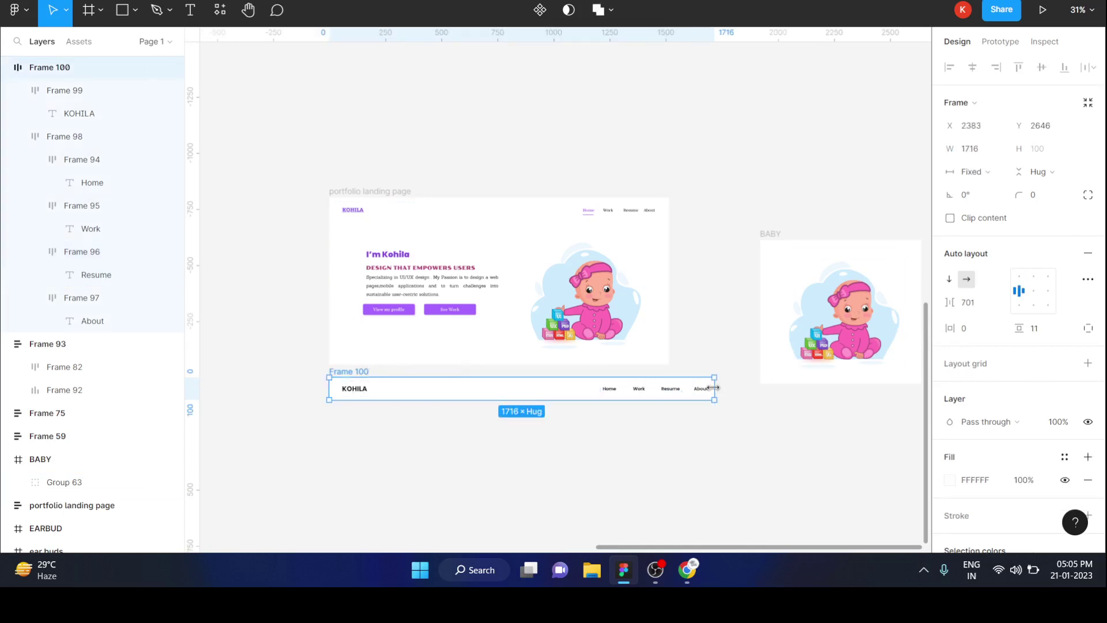
{"action": "left_click_drag", "start_coordinate": [714, 388], "coordinate": [669, 390]}
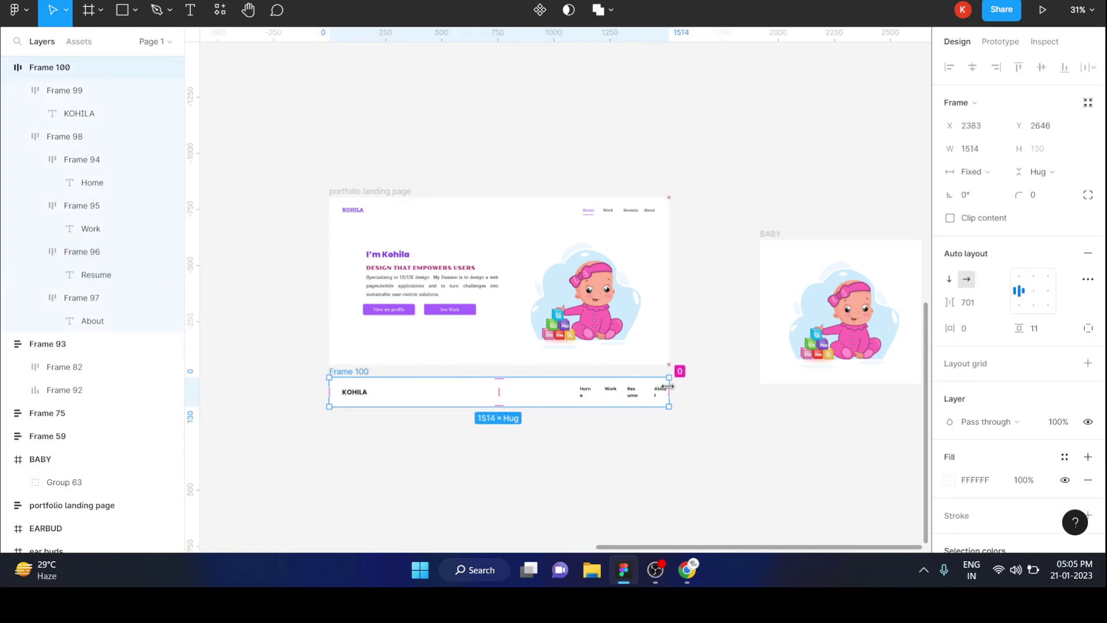
{"action": "double_click", "coordinate": [661, 395]}
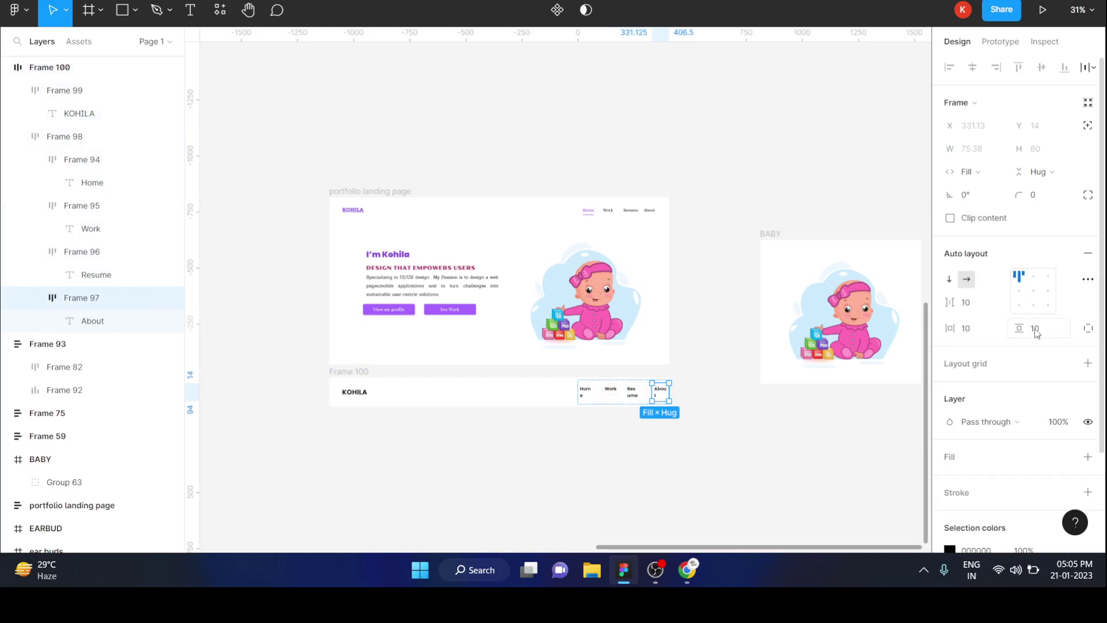
{"action": "left_click_drag", "start_coordinate": [949, 328], "coordinate": [926, 328]}
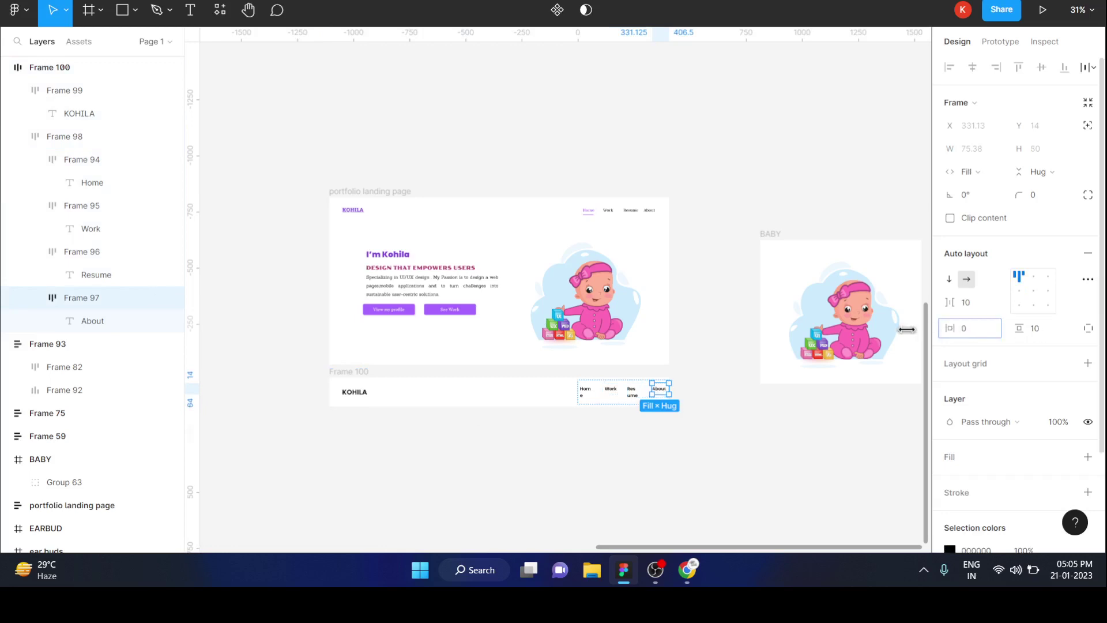
{"action": "left_click", "coordinate": [633, 397]}
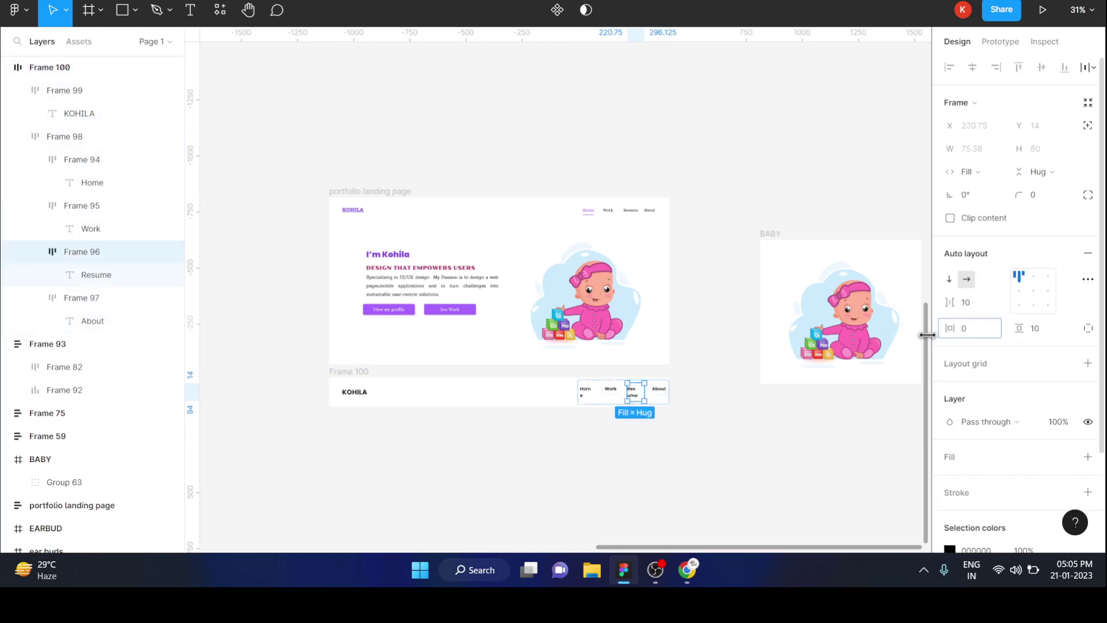
{"action": "left_click", "coordinate": [611, 391]}
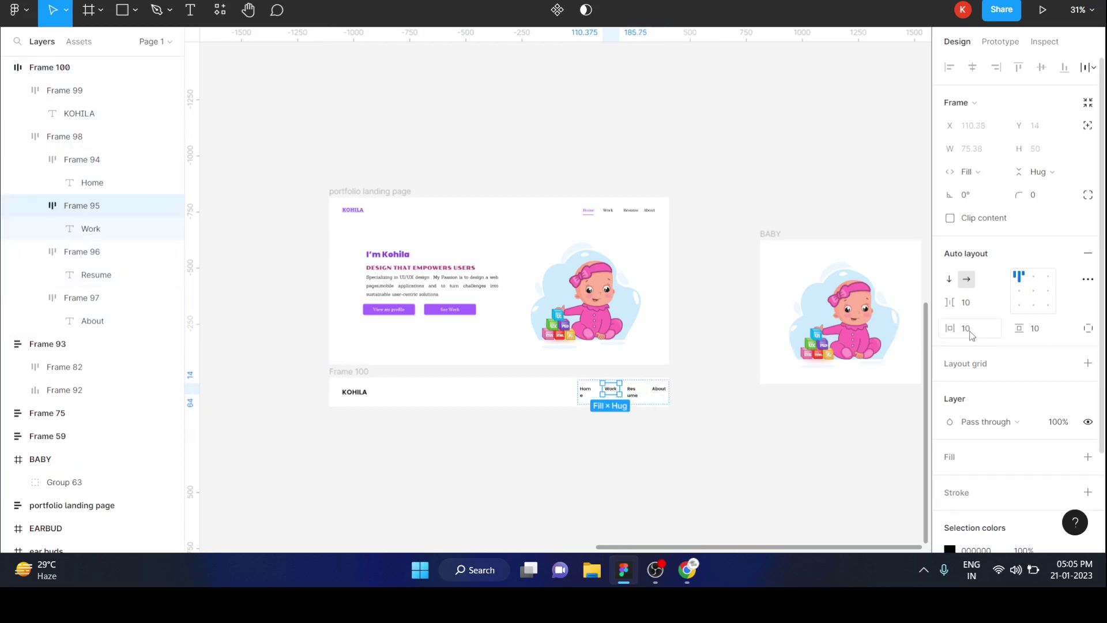
{"action": "left_click_drag", "start_coordinate": [949, 328], "coordinate": [871, 334]}
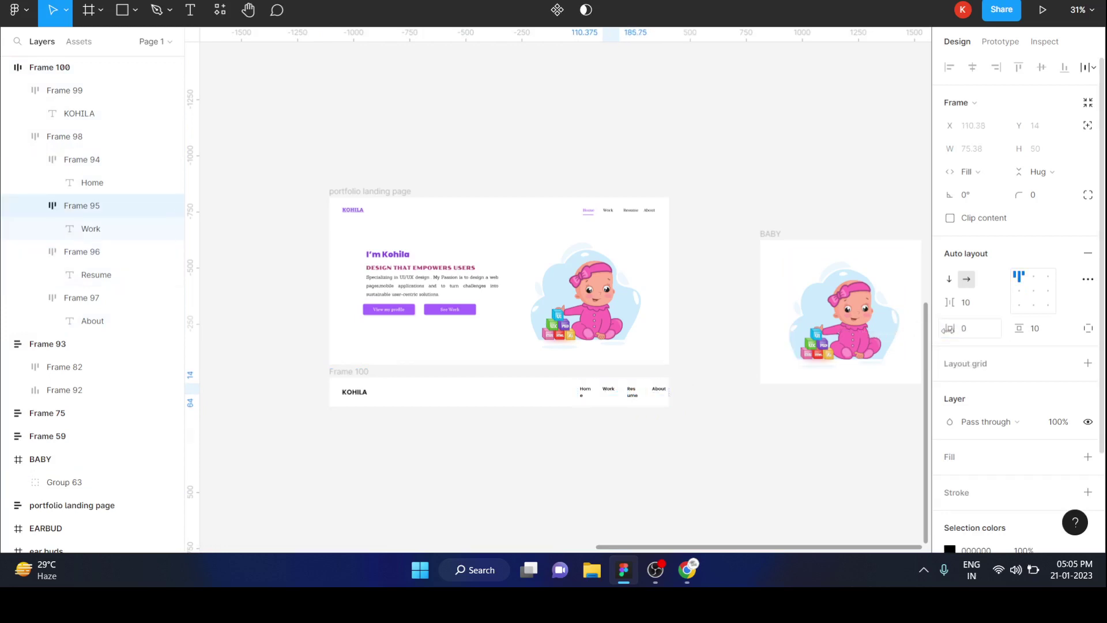
{"action": "left_click", "coordinate": [585, 391]}
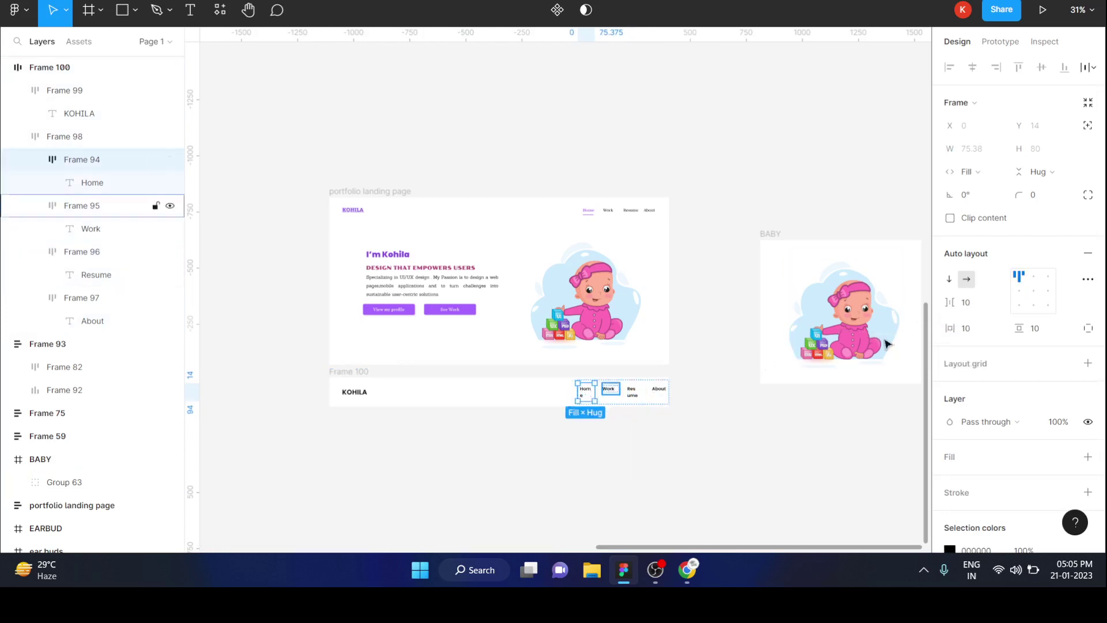
{"action": "left_click_drag", "start_coordinate": [958, 330], "coordinate": [888, 334]}
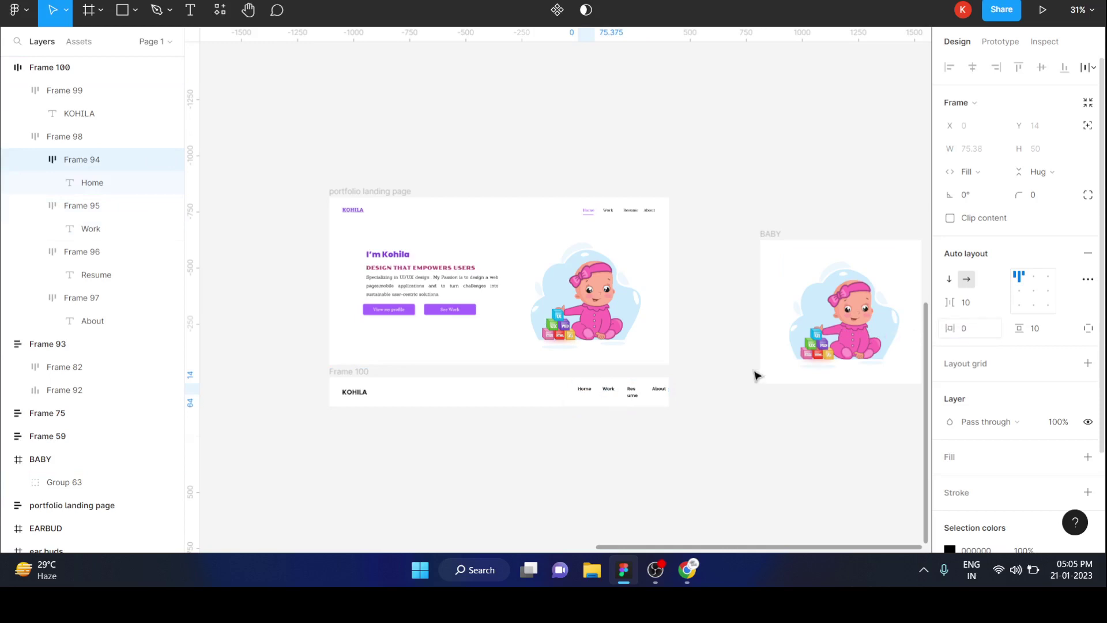
Step: Reduce nav-link spacing to 26, keep the navbar at 1514, and pan around to review
{"action": "left_click", "coordinate": [356, 372]}
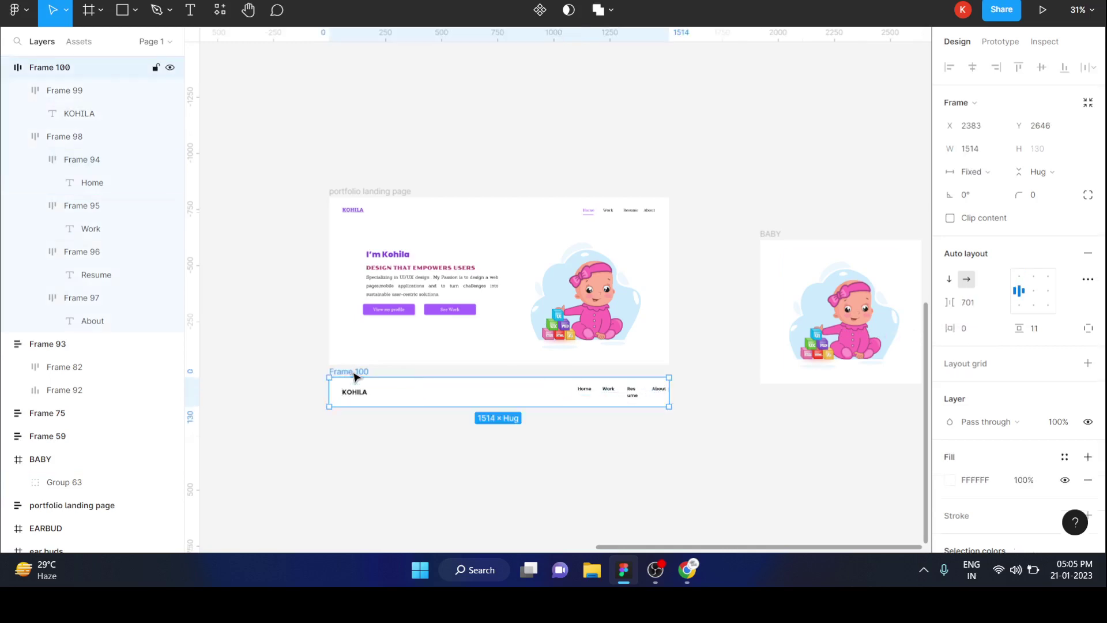
{"action": "left_click", "coordinate": [613, 397]}
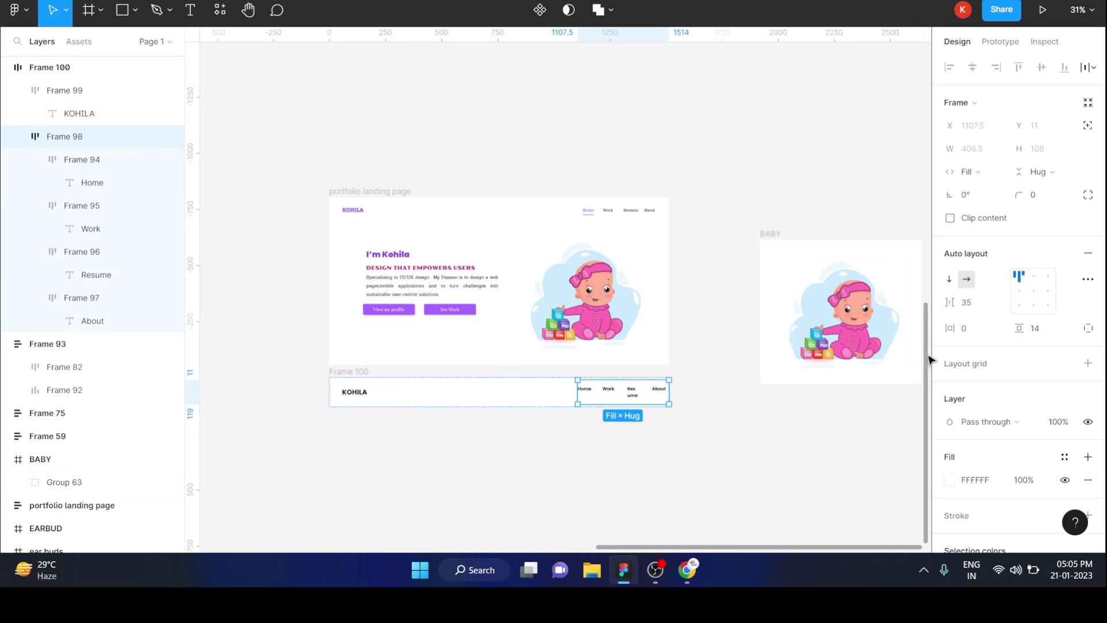
{"action": "left_click_drag", "start_coordinate": [960, 310], "coordinate": [919, 309]}
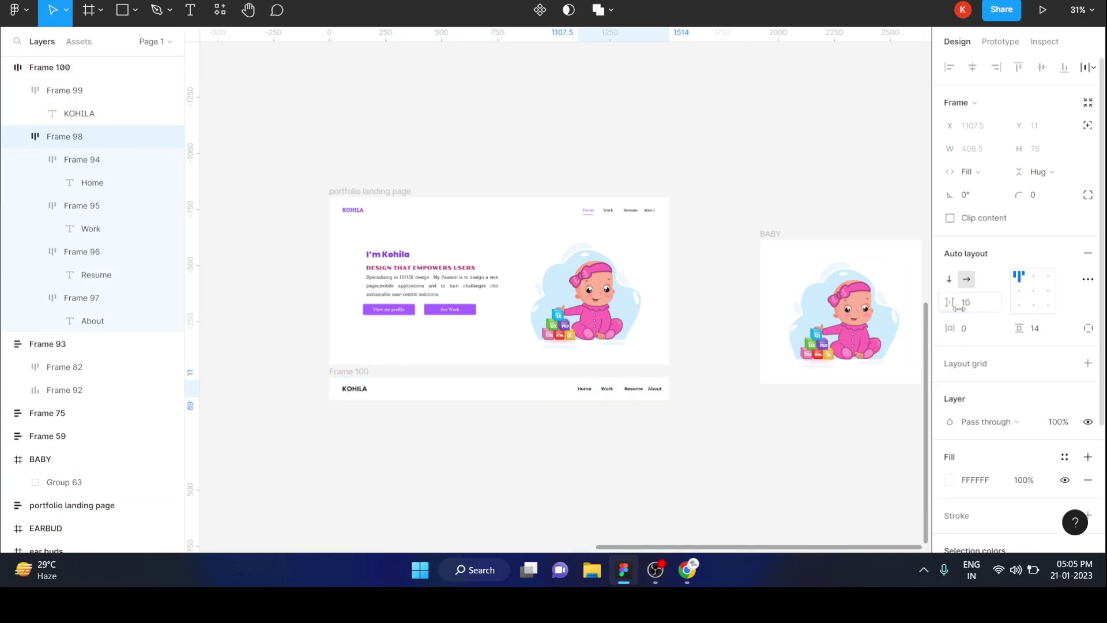
{"action": "left_click", "coordinate": [359, 372]}
{"action": "left_click_drag", "start_coordinate": [665, 386], "coordinate": [673, 389]}
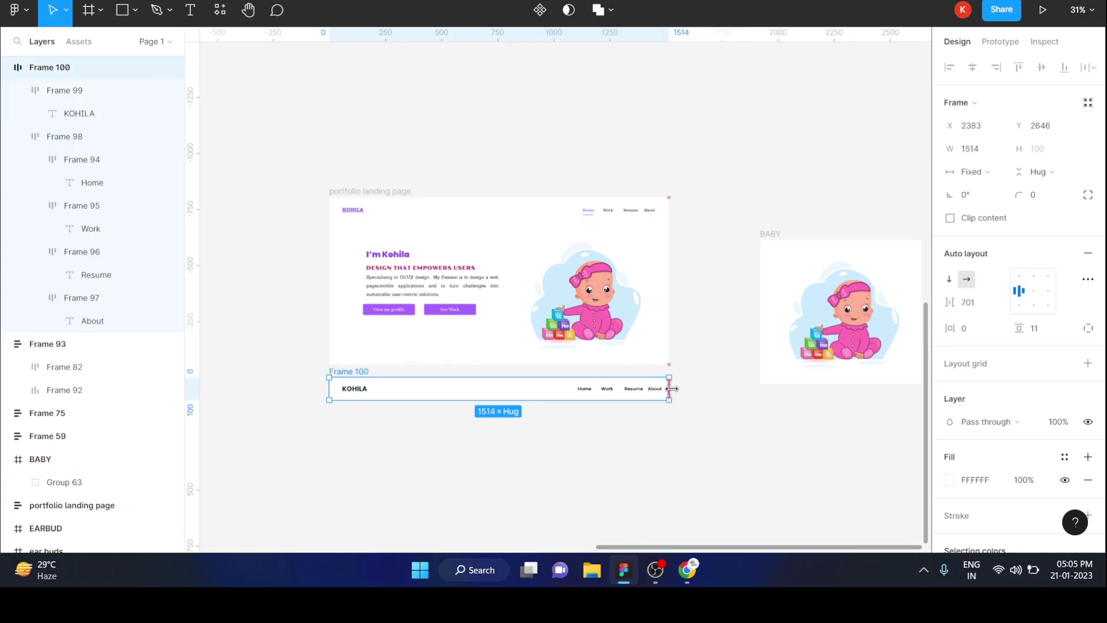
{"action": "left_click", "coordinate": [631, 433]}
{"action": "scroll", "coordinate": [631, 433], "scroll_direction": "up", "scroll_amount": 3, "text": "ctrl"}
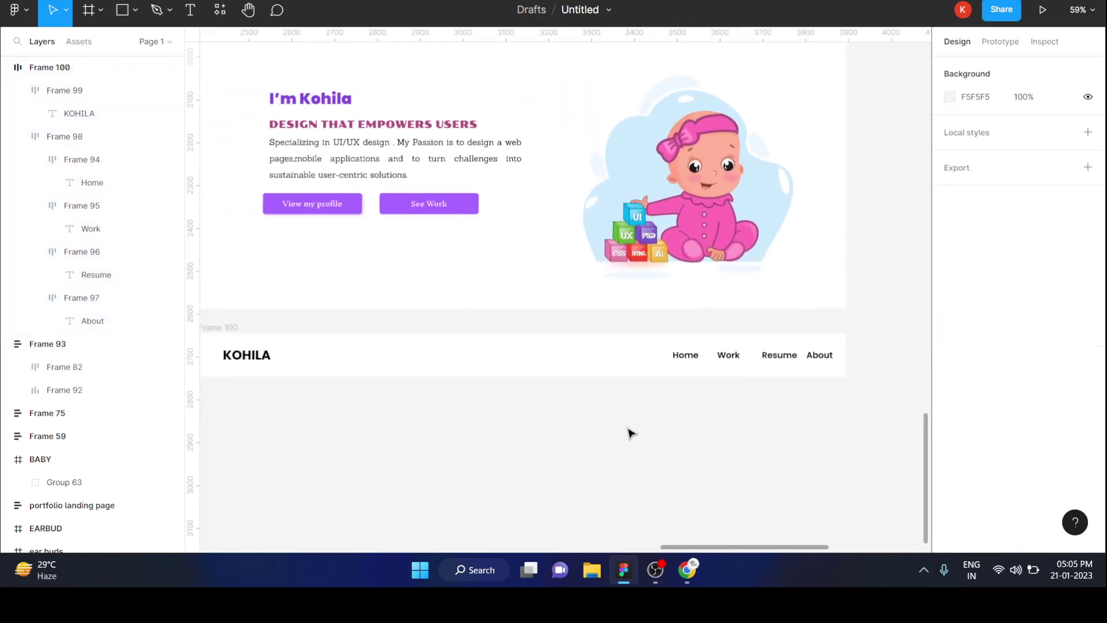
{"action": "scroll", "coordinate": [629, 433], "scroll_direction": "down", "scroll_amount": 2}
{"action": "scroll", "coordinate": [628, 432], "scroll_direction": "left", "scroll_amount": 1}
{"action": "scroll", "coordinate": [629, 433], "scroll_direction": "down", "scroll_amount": 2, "text": "ctrl"}
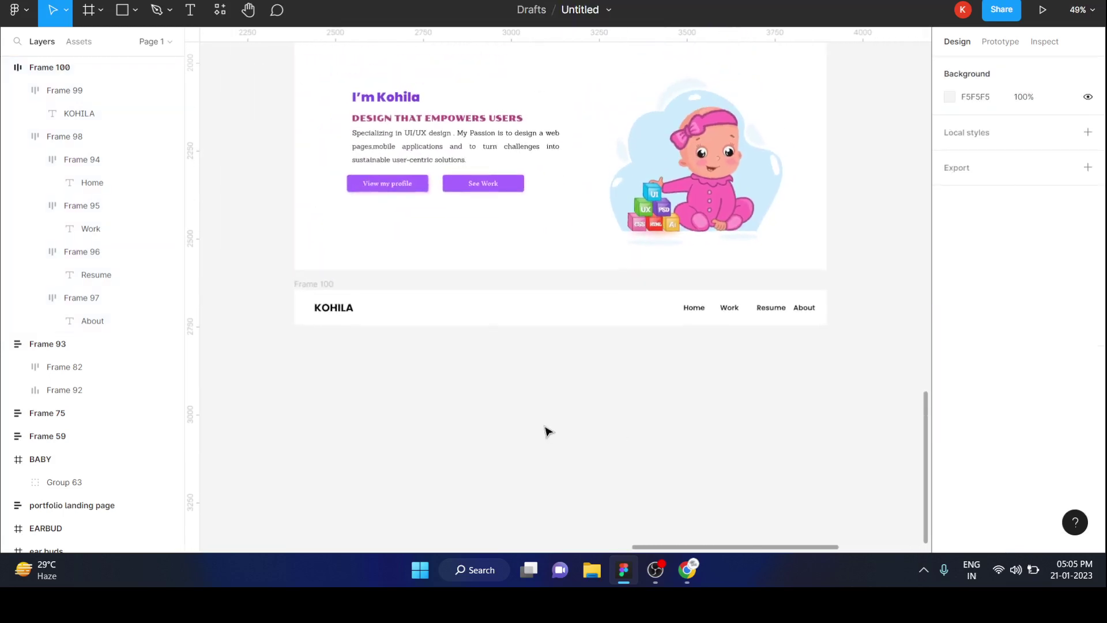
{"action": "scroll", "coordinate": [547, 432], "scroll_direction": "right", "scroll_amount": 1}
{"action": "scroll", "coordinate": [547, 432], "scroll_direction": "down", "scroll_amount": 1, "text": "ctrl"}
{"action": "scroll", "coordinate": [546, 431], "scroll_direction": "up", "scroll_amount": 2}
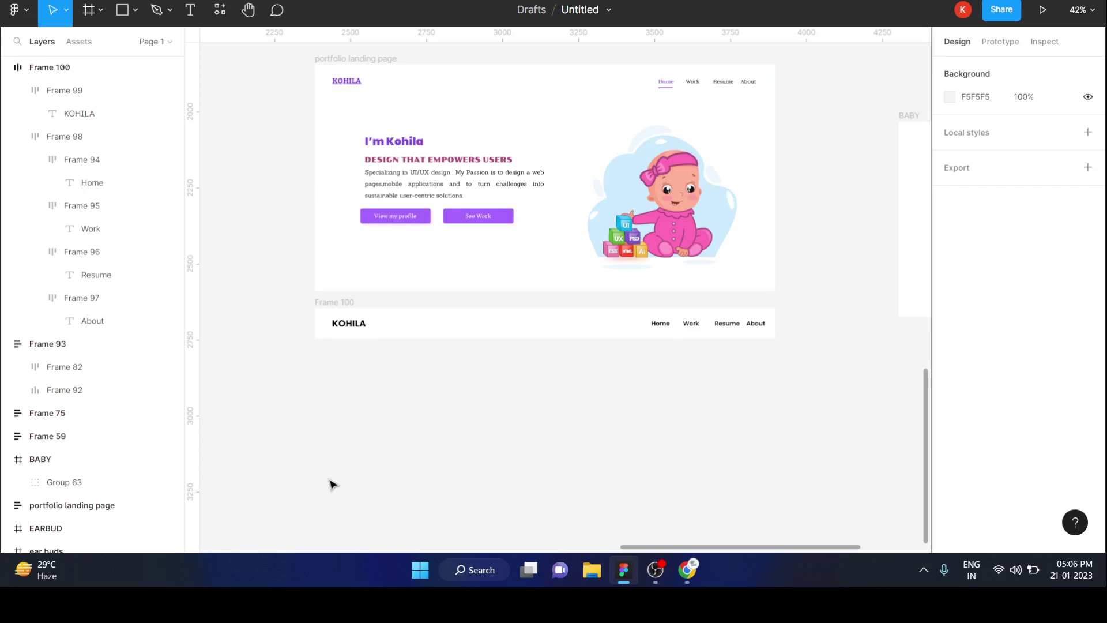
Step: Add a text line reading "i'm Kohila" below the navbar
{"action": "key", "text": "t"}
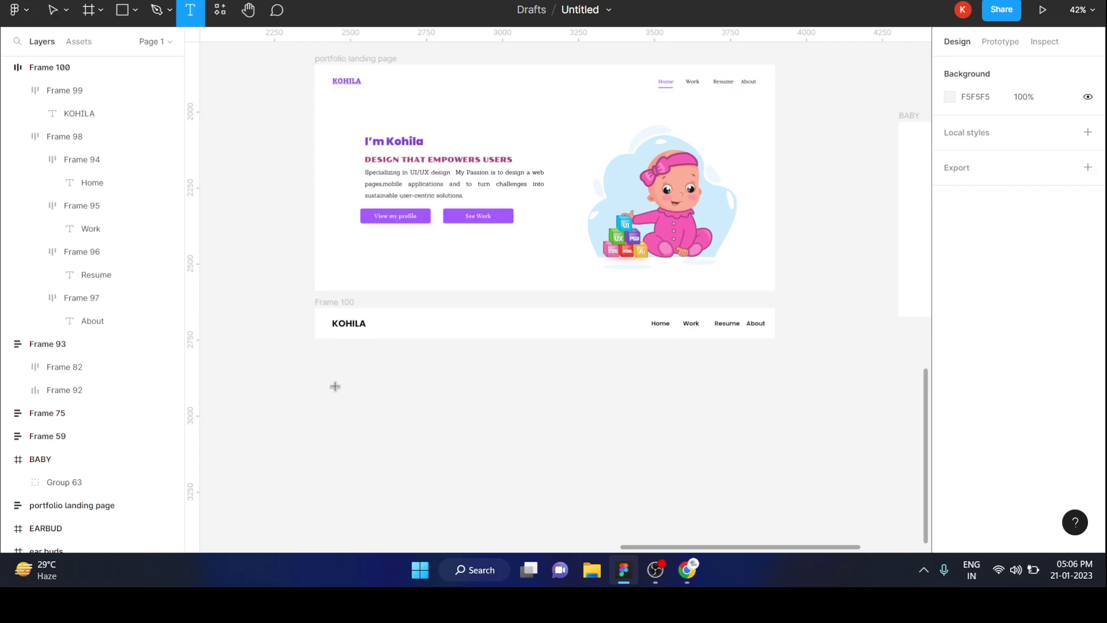
{"action": "left_click", "coordinate": [336, 386]}
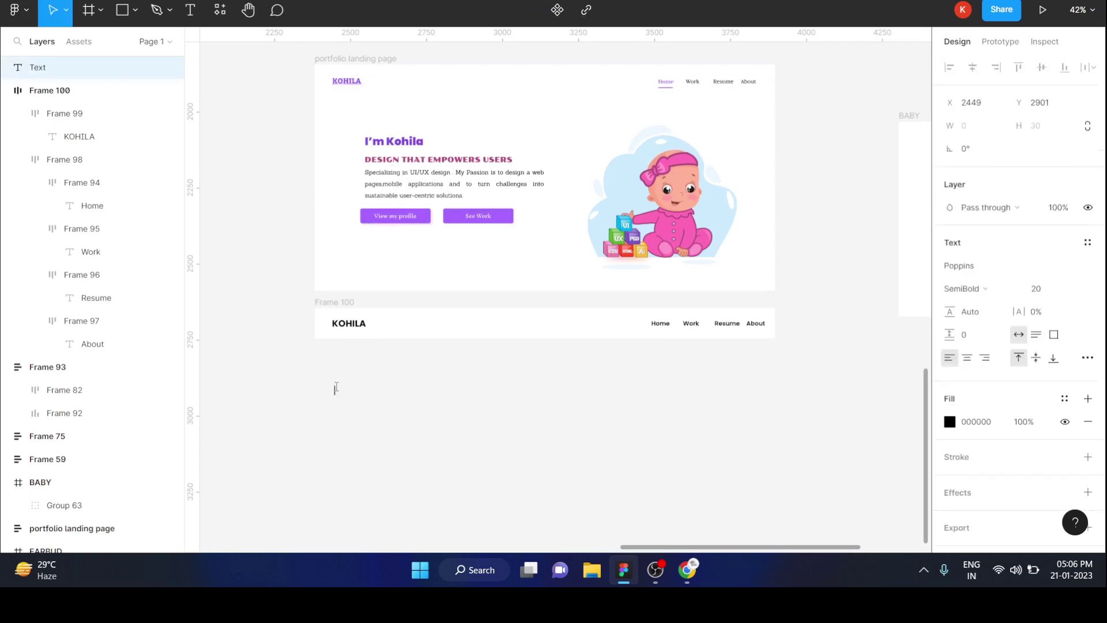
{"action": "type", "text": "i'M"}
{"action": "key", "text": "BackSpace"}
{"action": "key", "text": "Caps_Lock"}
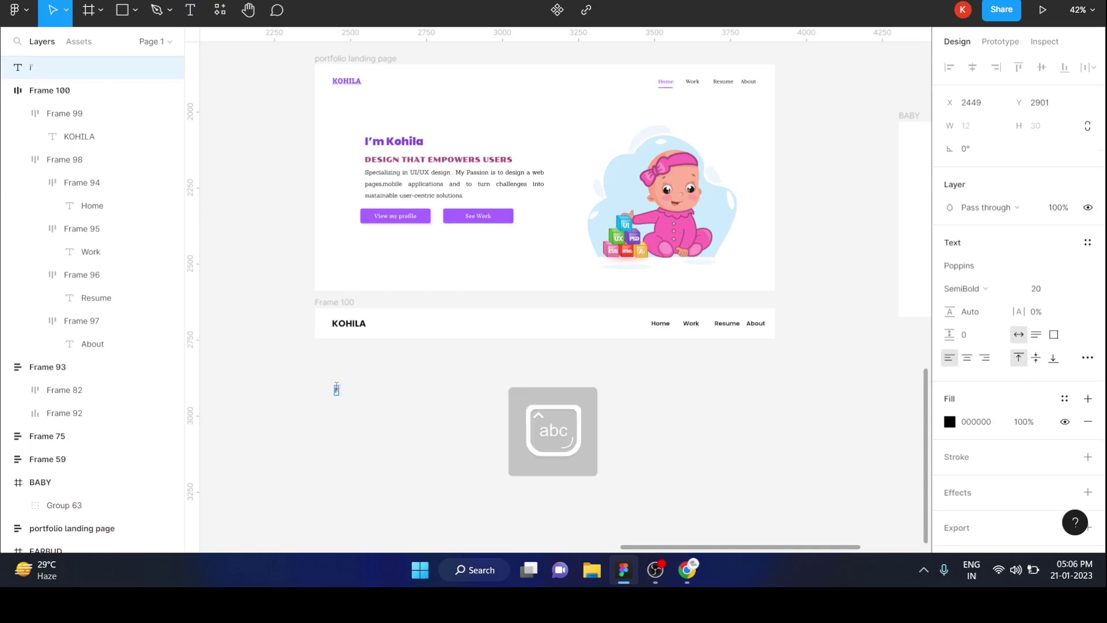
{"action": "type", "text": "m Koh"}
{"action": "type", "text": "ila"}
{"action": "key", "text": "Escape"}
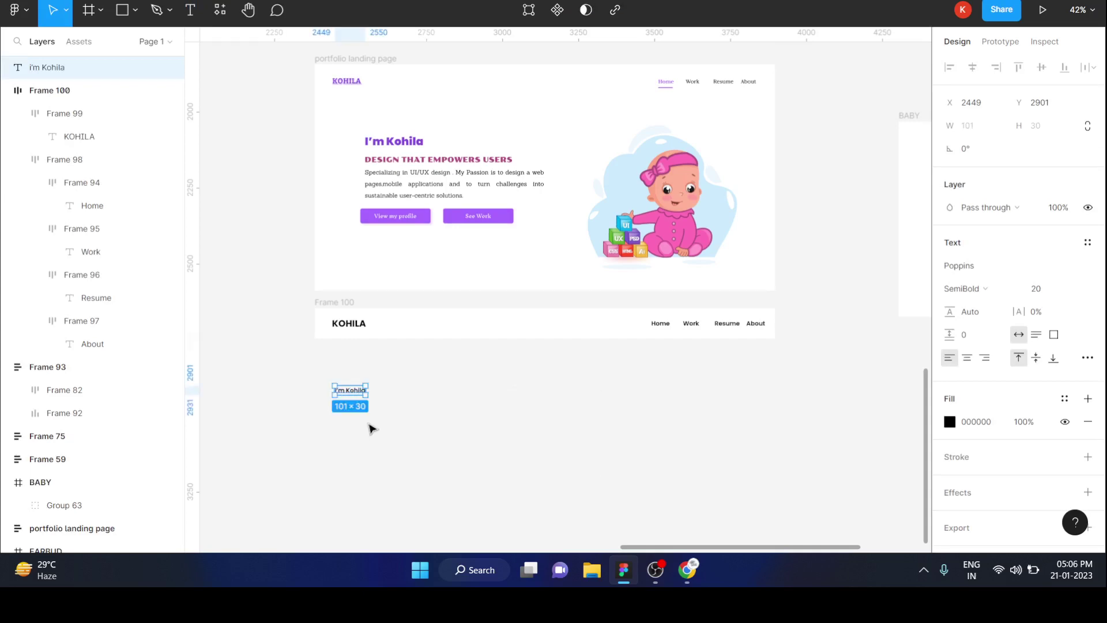
Step: Make the "i'm Kohila" heading Bold at font size 35
{"action": "double_click", "coordinate": [353, 394]}
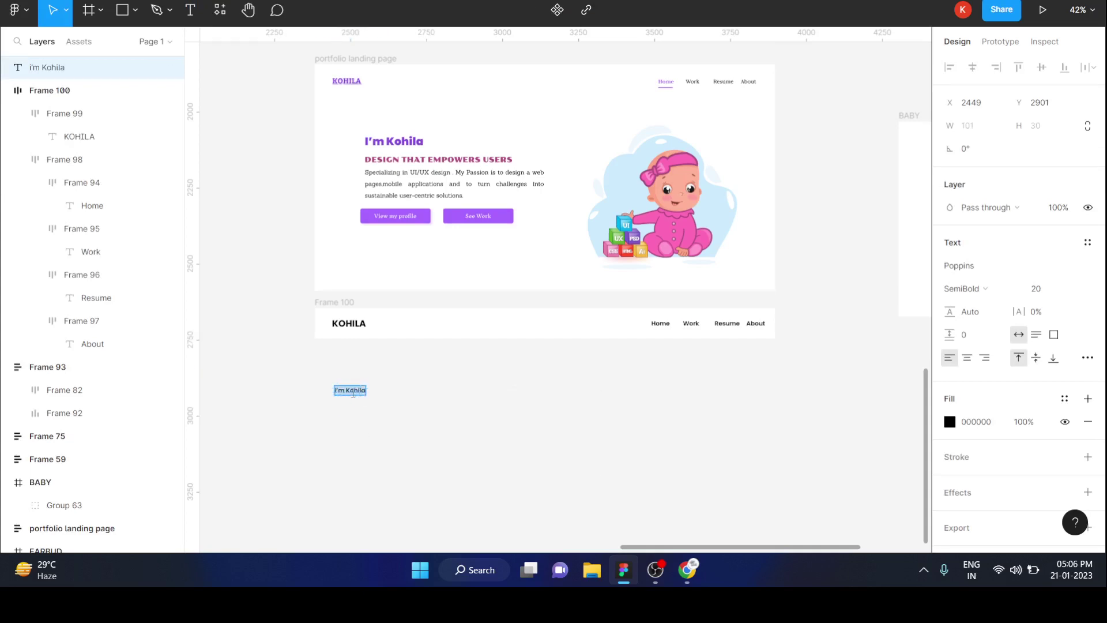
{"action": "left_click", "coordinate": [980, 300]}
{"action": "left_click", "coordinate": [978, 309]}
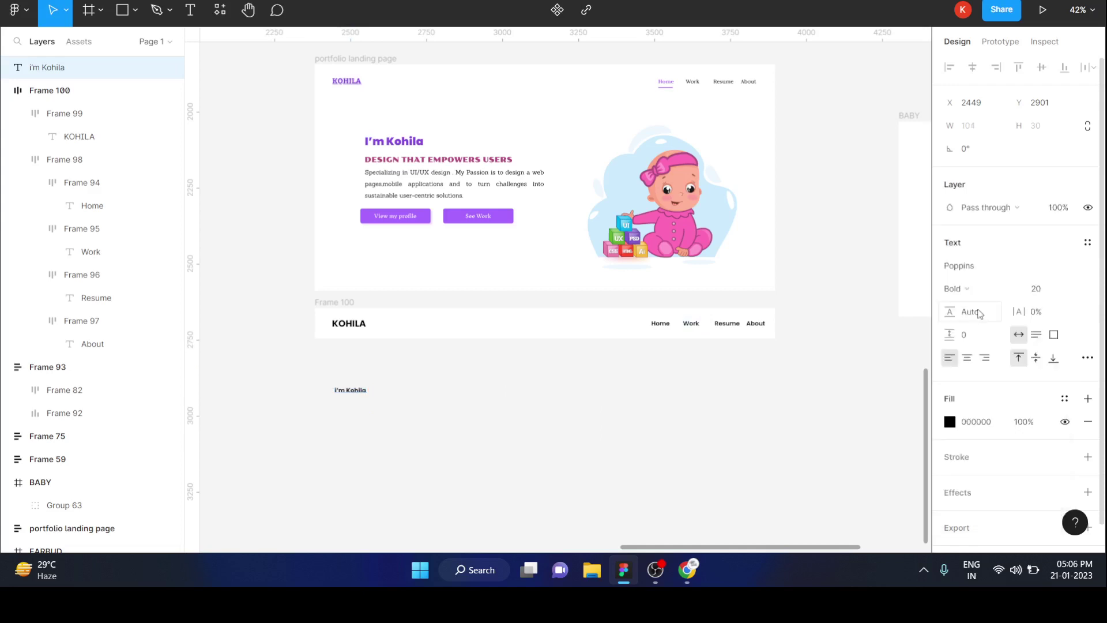
{"action": "left_click", "coordinate": [1055, 290]}
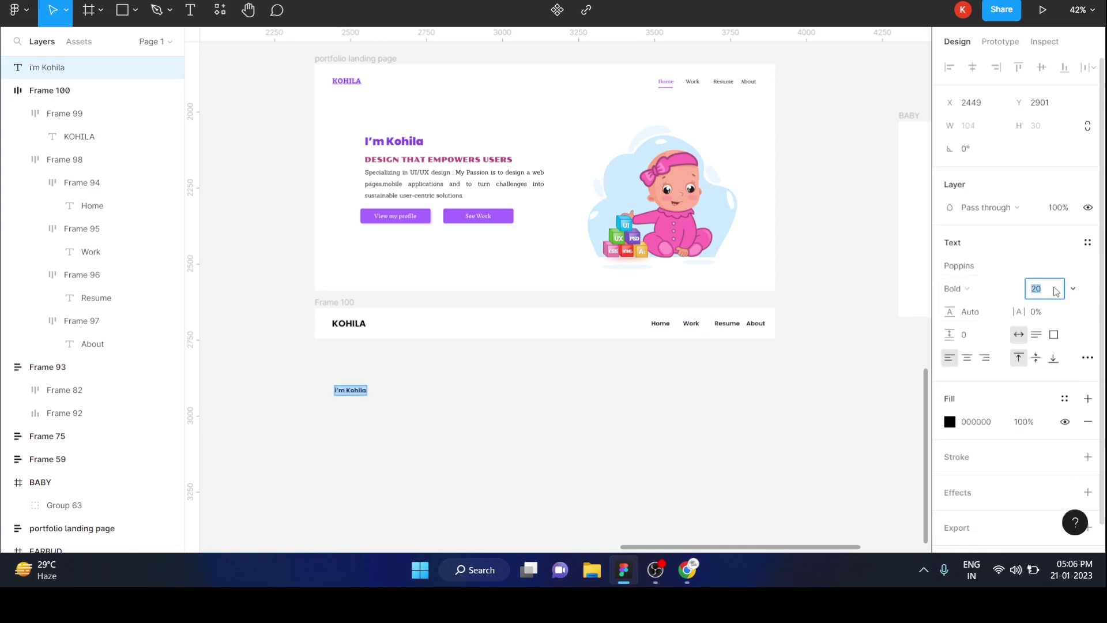
{"action": "type", "text": "35"}
{"action": "key", "text": "Return"}
{"action": "key", "text": "Escape"}
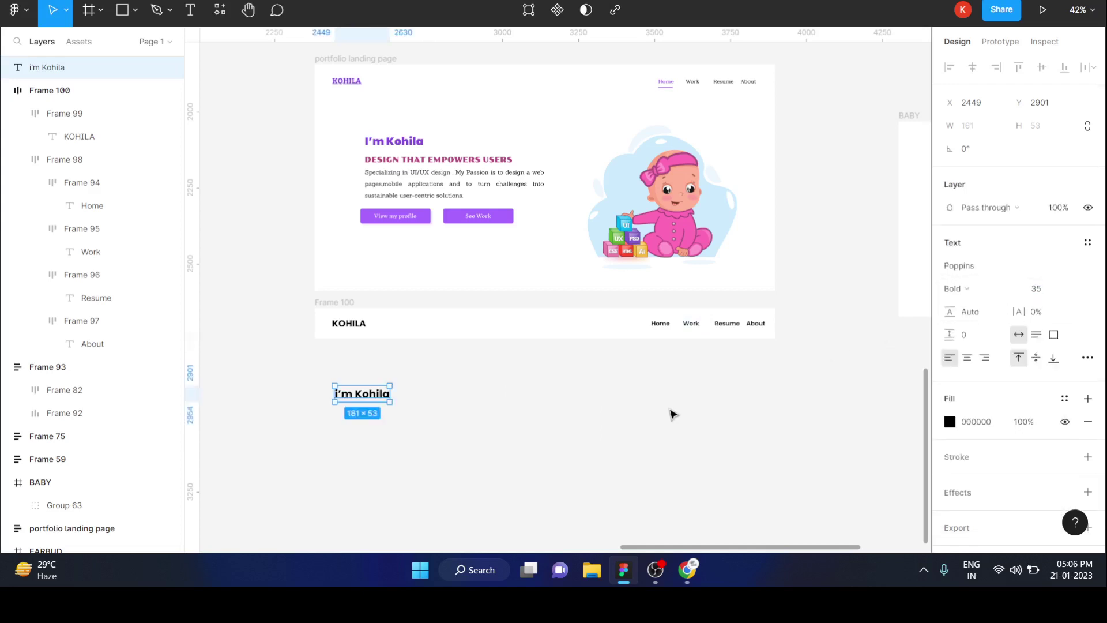
Step: Capitalise the heading to "I'm Kohila"
{"action": "double_click", "coordinate": [340, 393]}
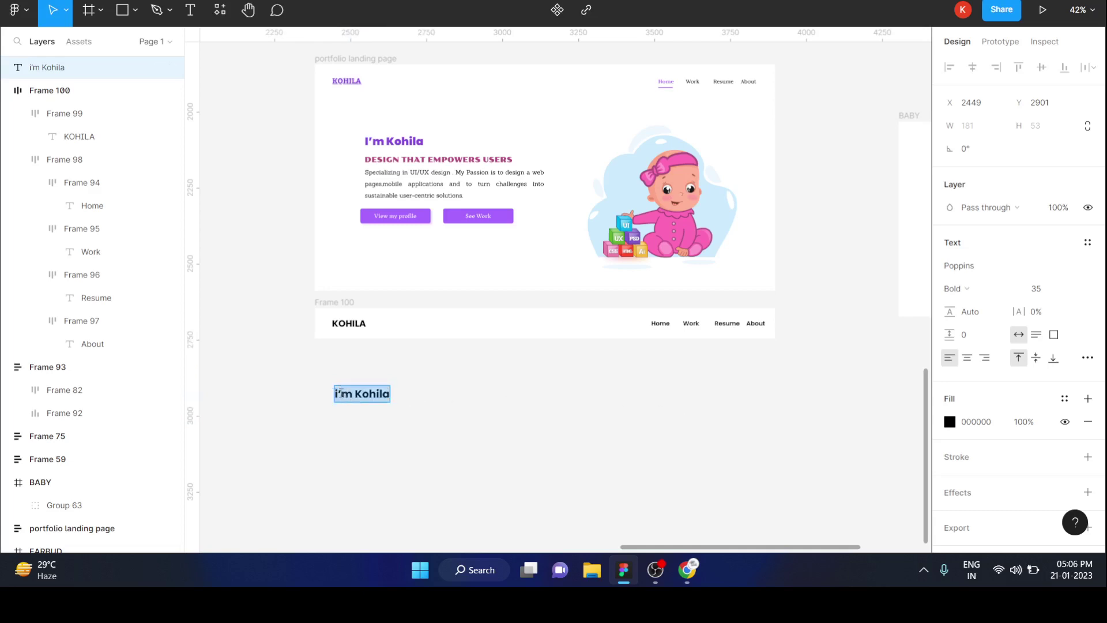
{"action": "left_click", "coordinate": [340, 394]}
{"action": "key", "text": "BackSpace"}
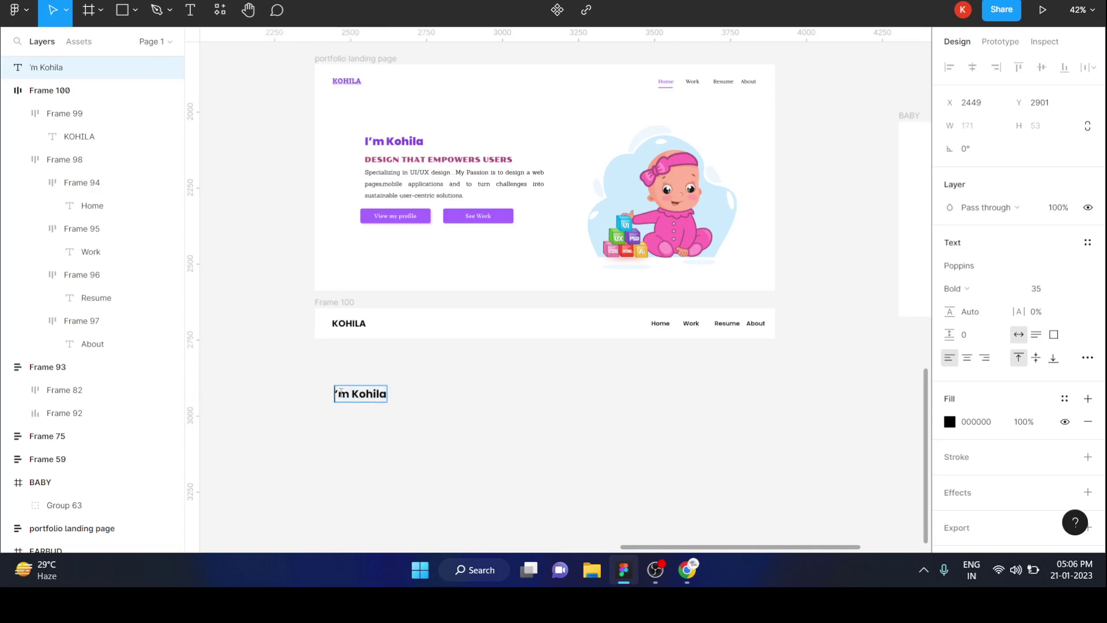
{"action": "type", "text": "I"}
{"action": "key", "text": "Escape"}
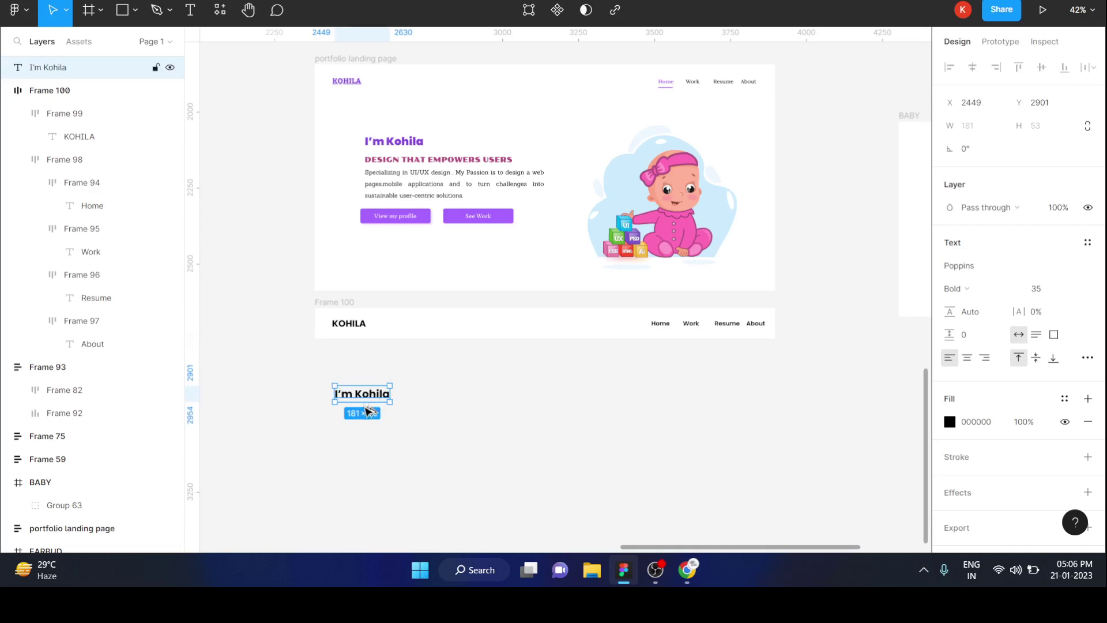
Step: Duplicate it as a size-38 "Design that empowers users" line, then duplicate that below
{"action": "left_click_drag", "start_coordinate": [366, 397], "coordinate": [367, 417]}
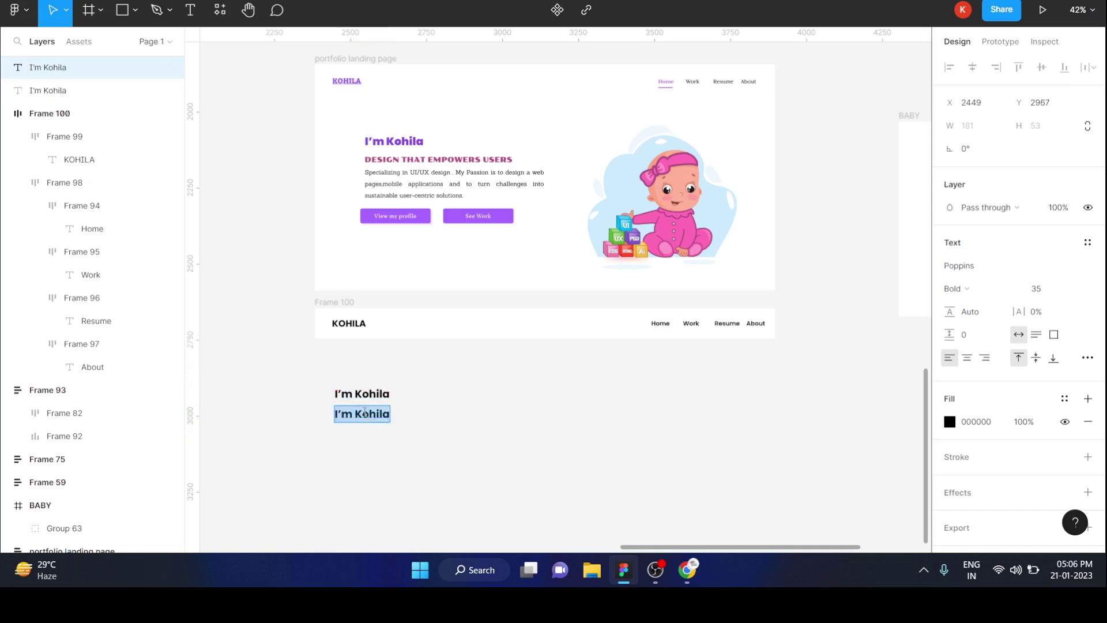
{"action": "type", "text": "Design t"}
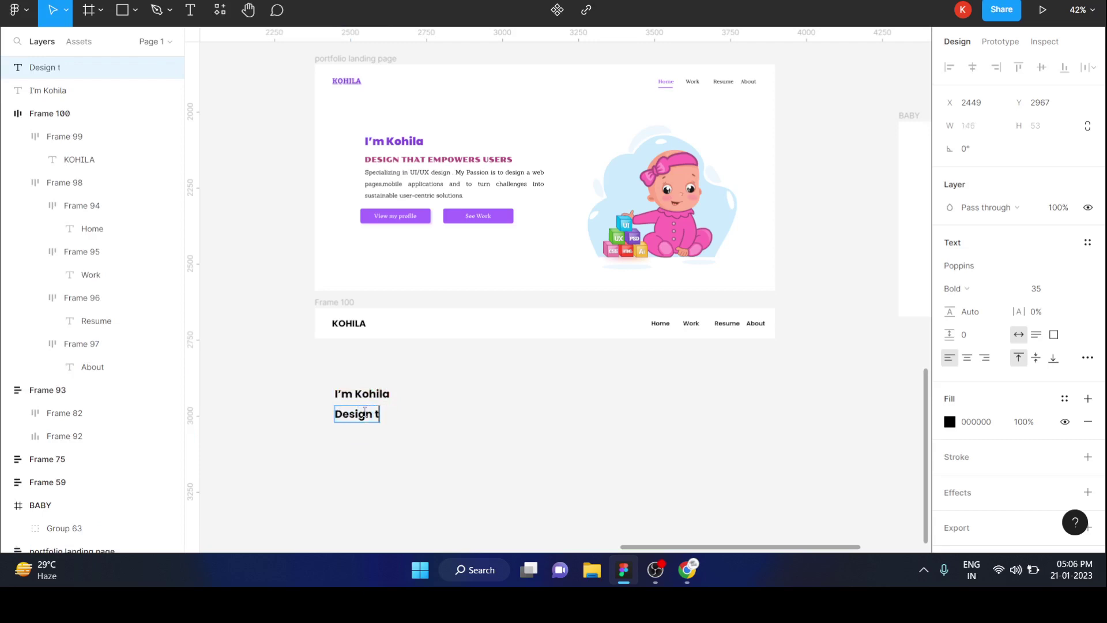
{"action": "type", "text": "hat emp"}
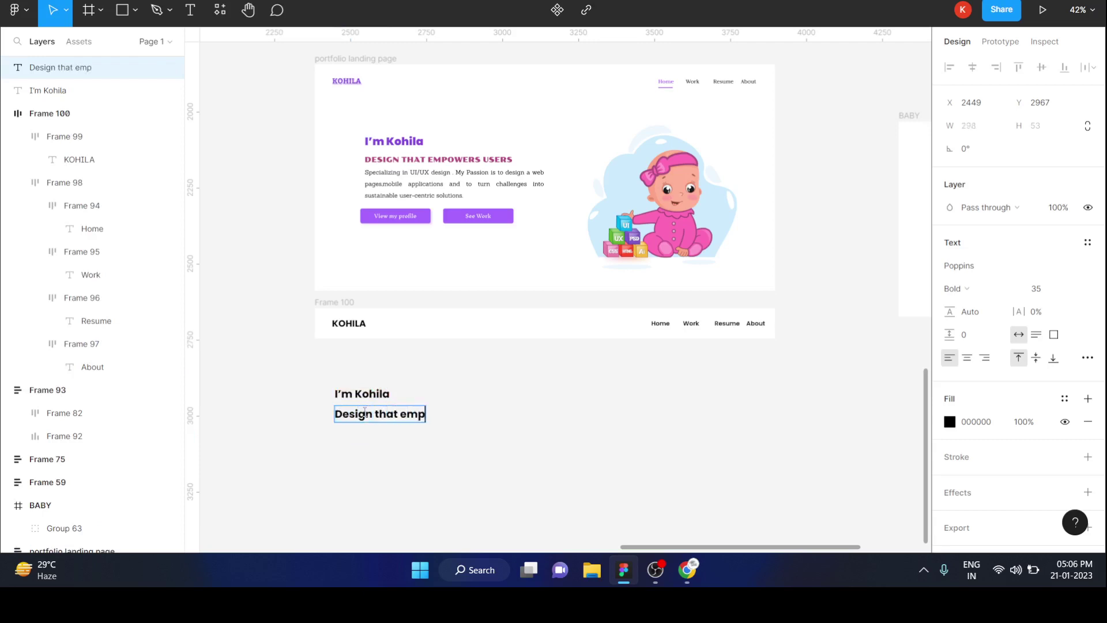
{"action": "type", "text": "owers"}
{"action": "type", "text": " users"}
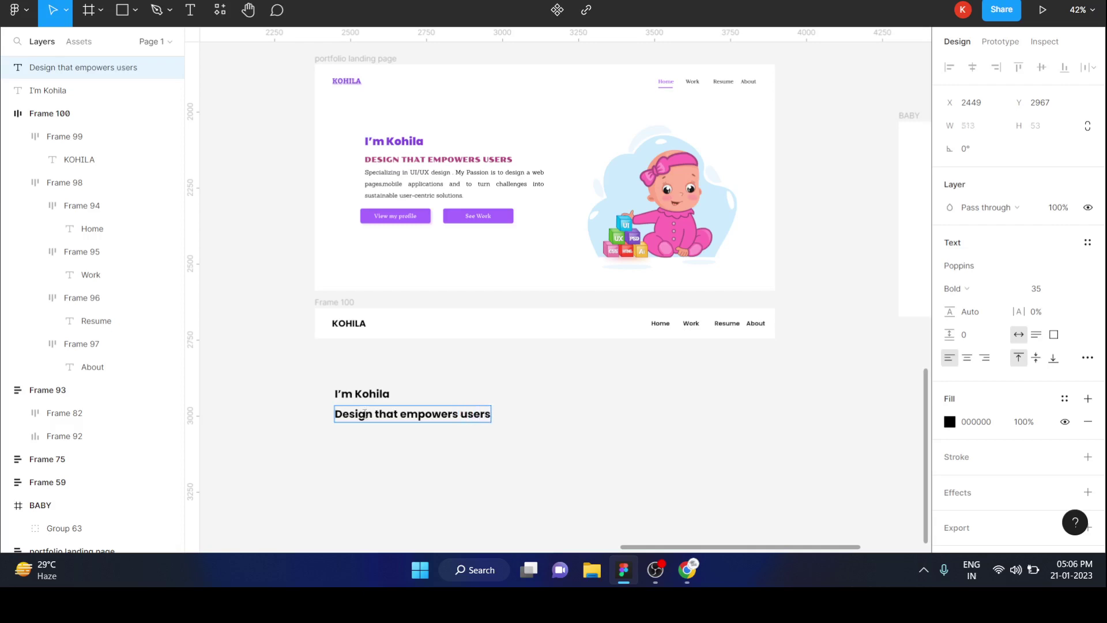
{"action": "key", "text": "ctrl+a"}
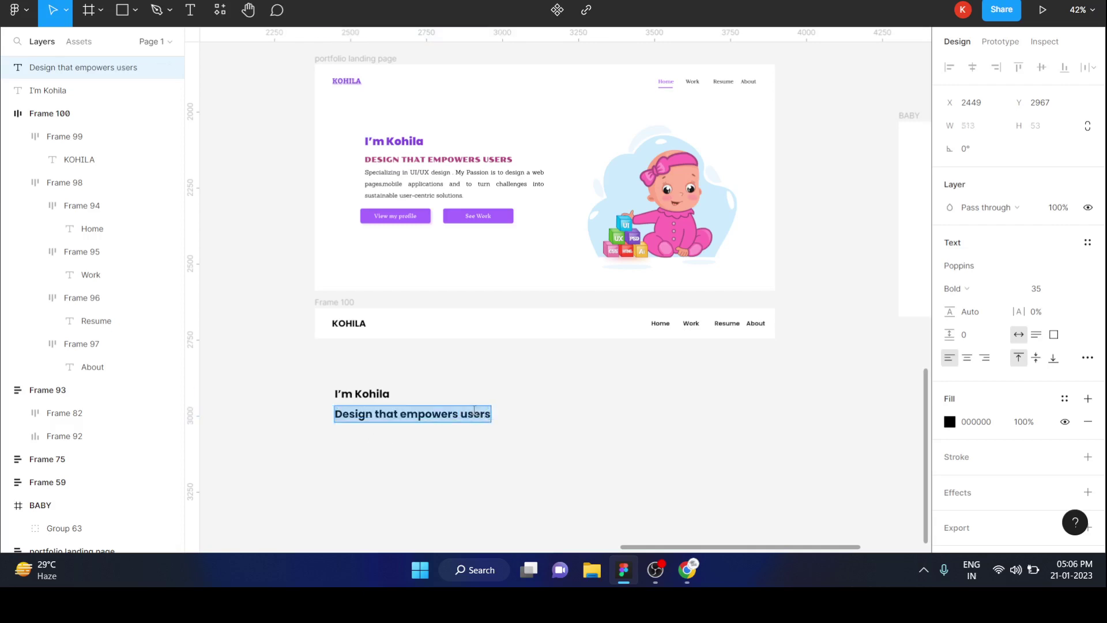
{"action": "left_click", "coordinate": [1062, 292]}
{"action": "type", "text": "38"}
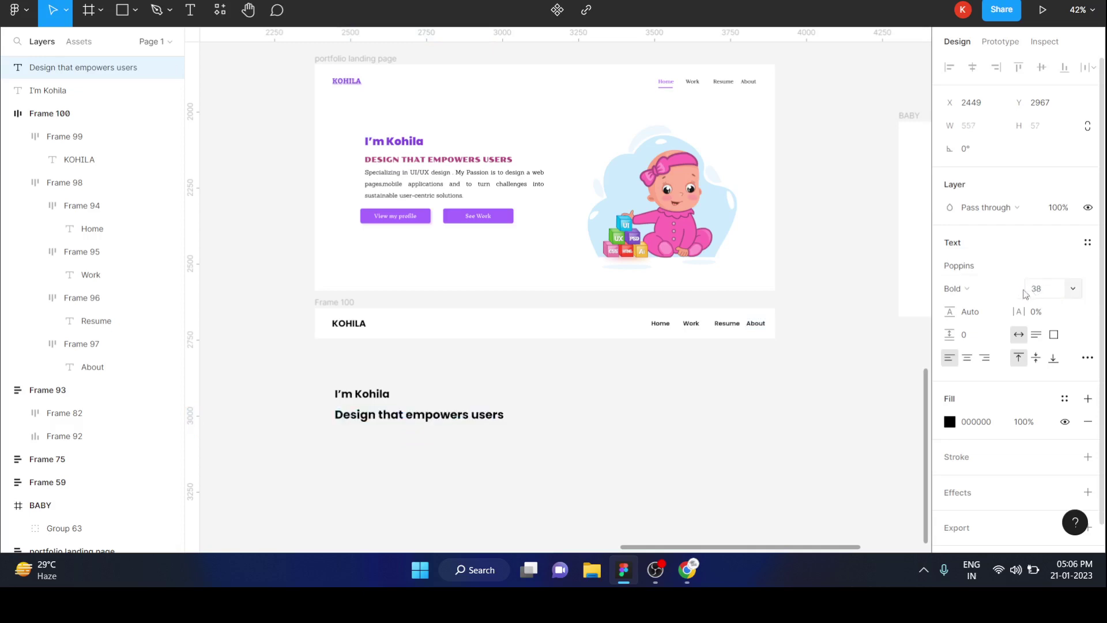
{"action": "key", "text": "Return"}
{"action": "key", "text": "Escape"}
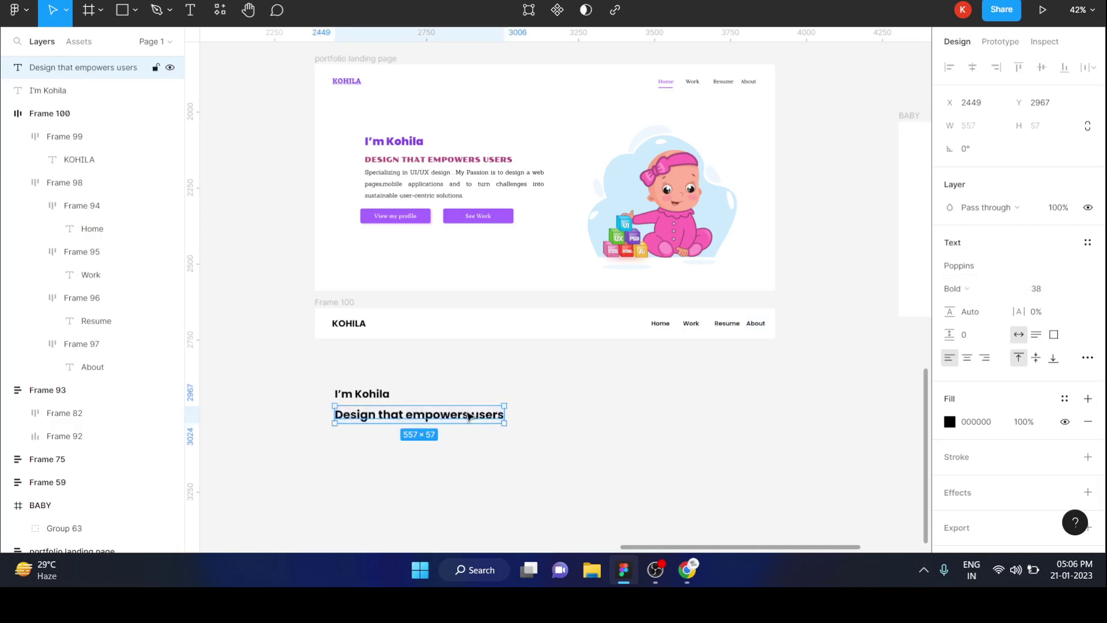
{"action": "left_click_drag", "start_coordinate": [465, 417], "coordinate": [459, 439]}
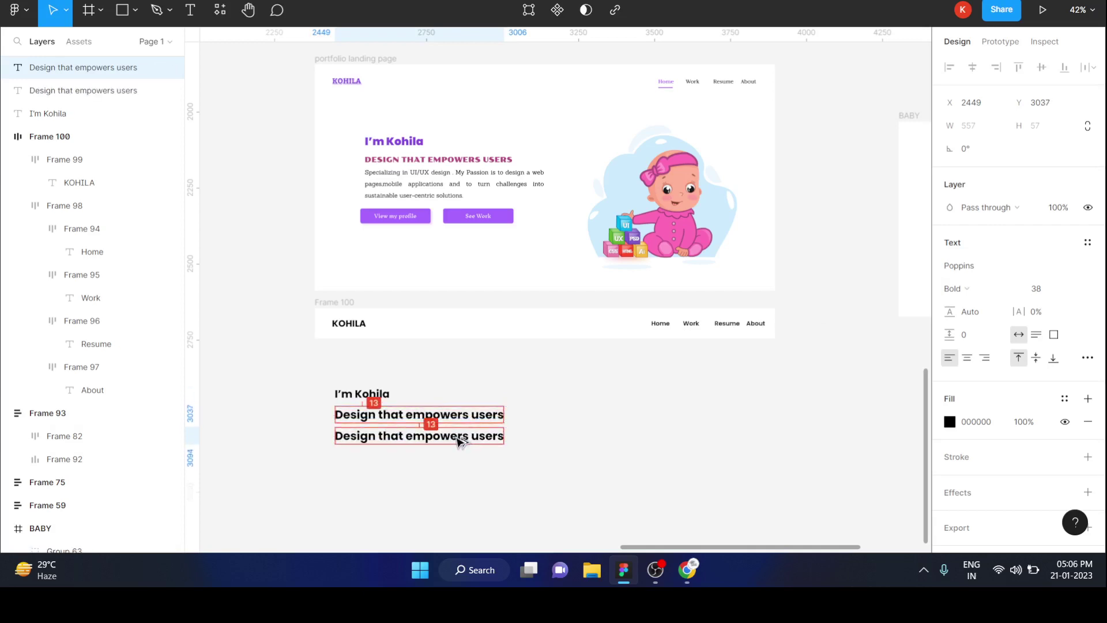
Step: Set the lowest copy to Poppins Regular at font size 20
{"action": "left_click", "coordinate": [1052, 296]}
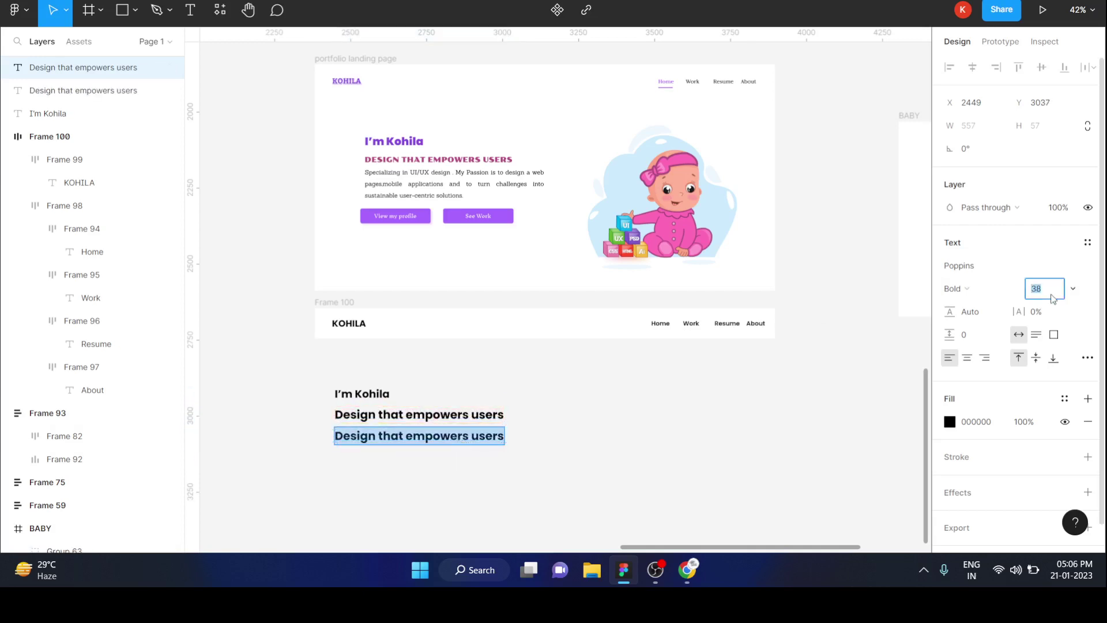
{"action": "type", "text": "20"}
{"action": "key", "text": "Return"}
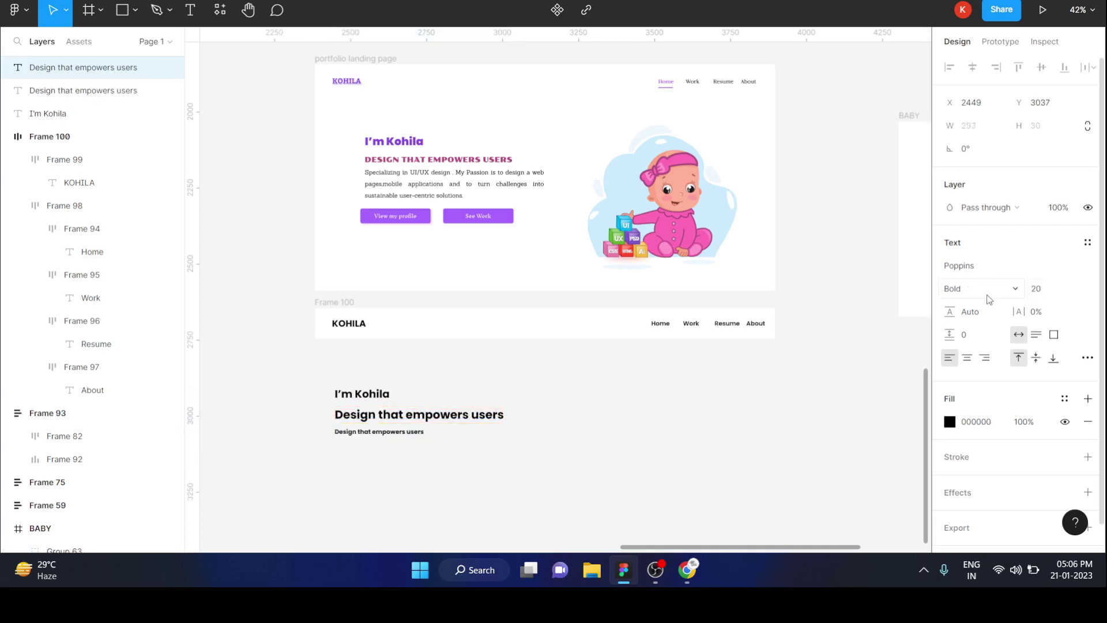
{"action": "left_click", "coordinate": [988, 299]}
{"action": "left_click", "coordinate": [977, 237]}
{"action": "key", "text": "Escape"}
Step: Type the paragraph about specializing in UI/UX design and sustainable user-centric solutions
{"action": "double_click", "coordinate": [414, 436]}
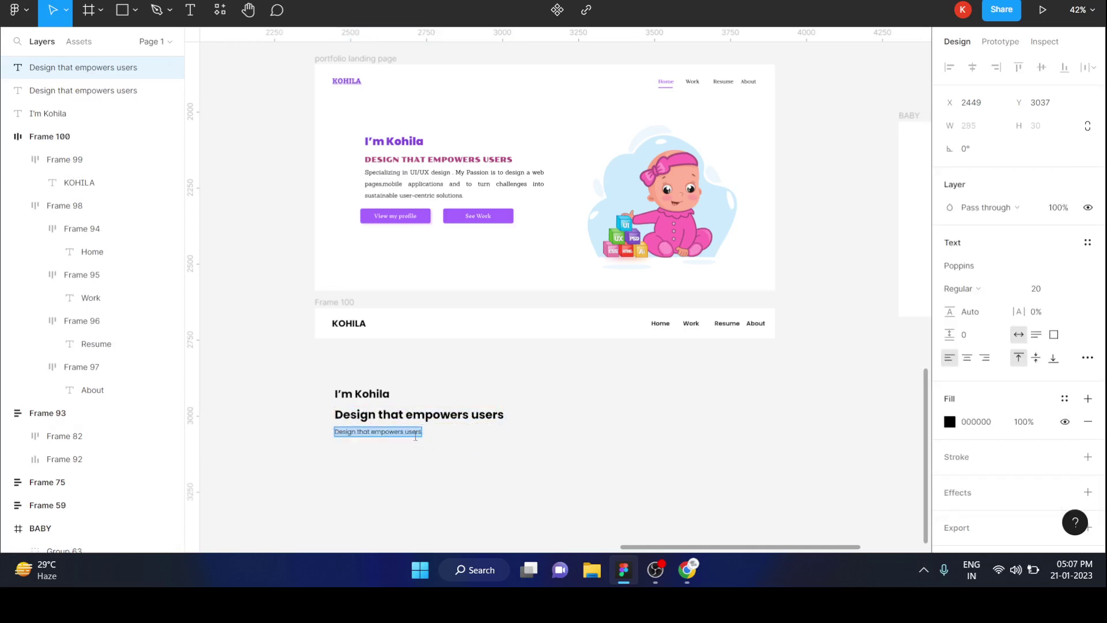
{"action": "type", "text": "Specializ"}
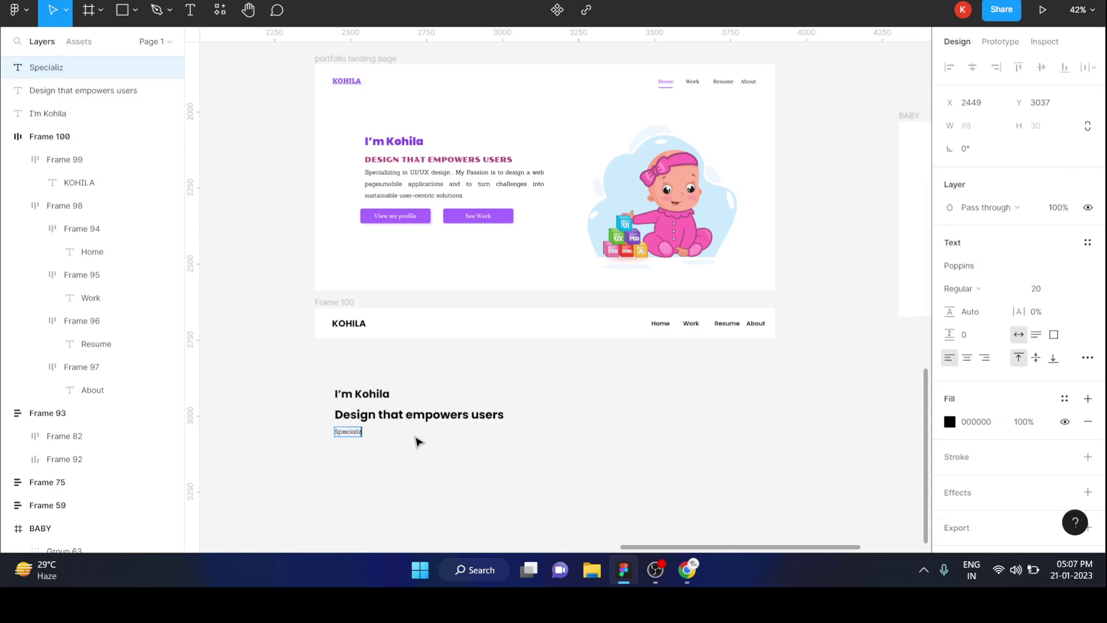
{"action": "type", "text": "ing"}
{"action": "type", "text": " in UI/UX de"}
{"action": "type", "text": "sign"}
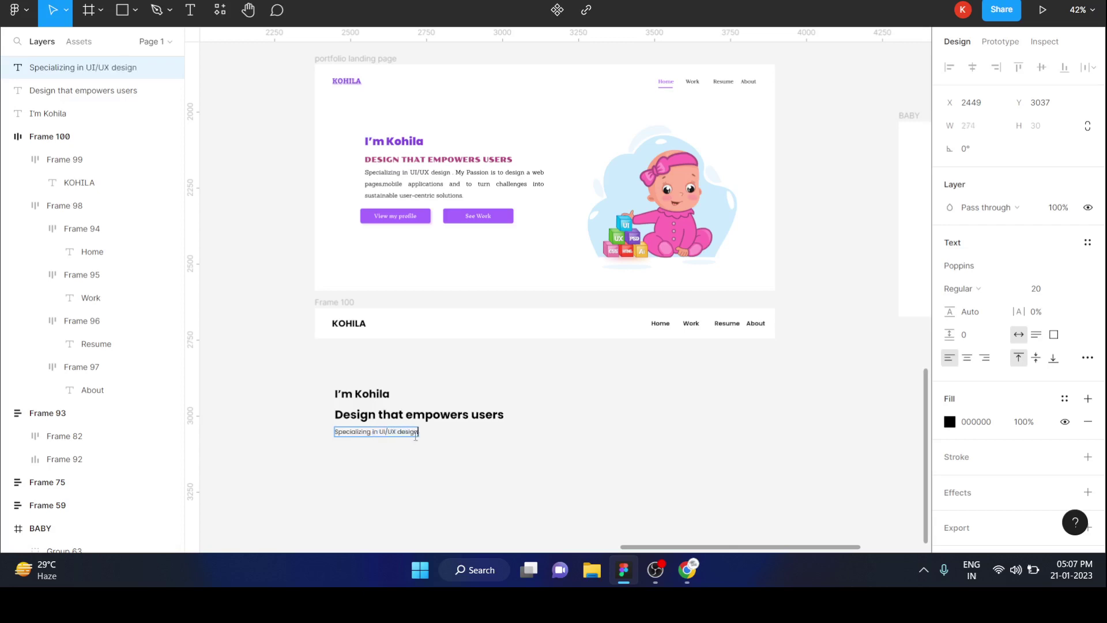
{"action": "type", "text": ".My pa"}
{"action": "type", "text": "ssion is to"}
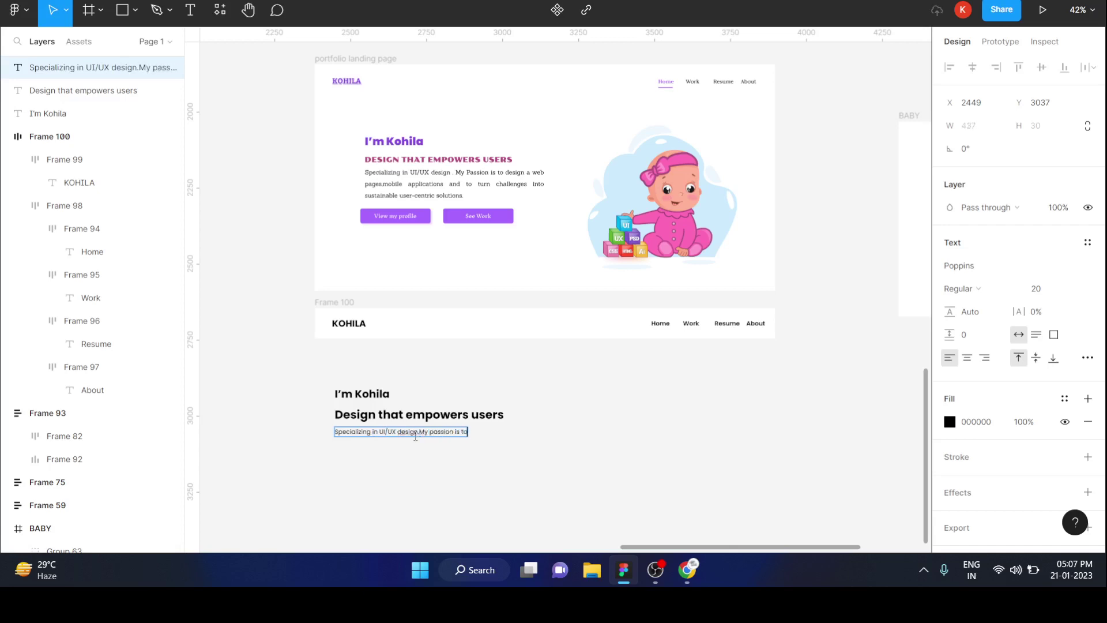
{"action": "type", "text": " design a web"}
{"action": "type", "text": " pages, m"}
{"action": "type", "text": "obil"}
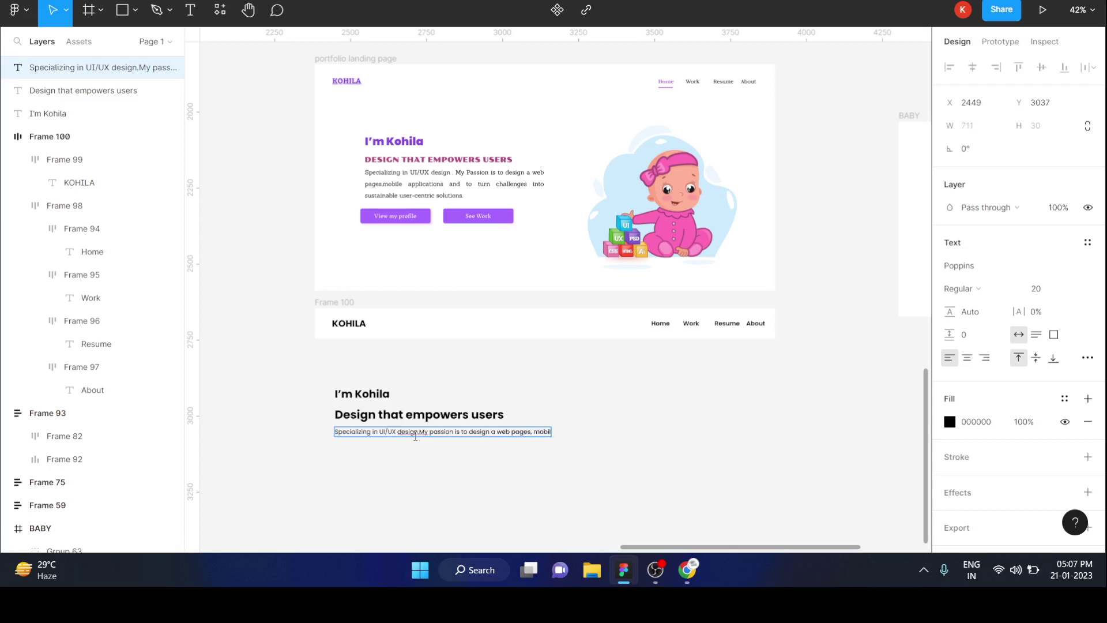
{"action": "type", "text": "e appl"}
{"action": "type", "text": "ications and"}
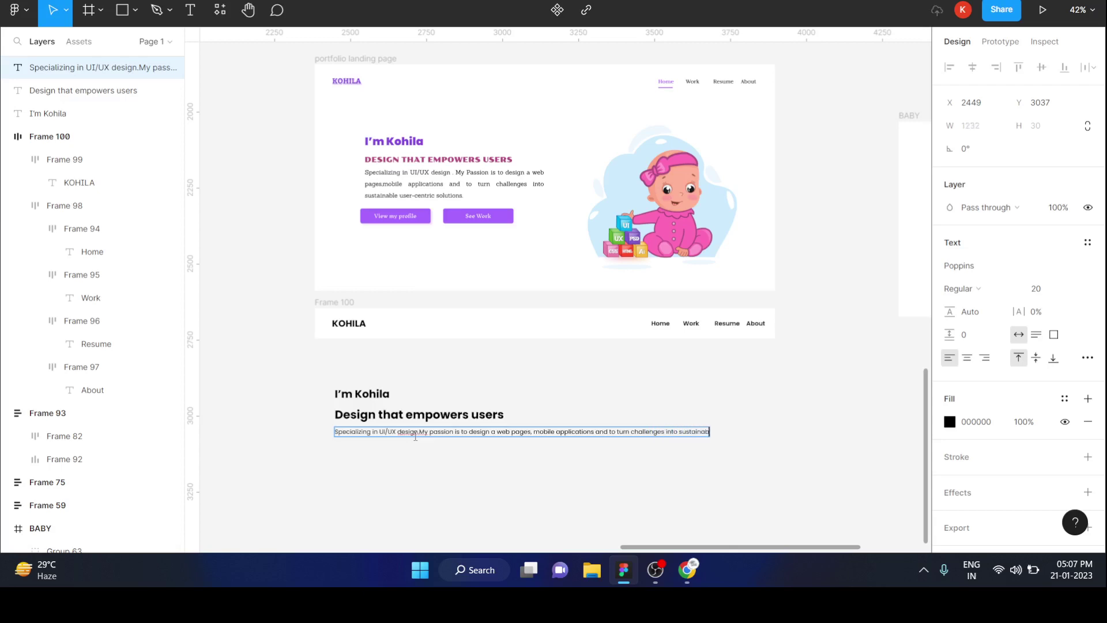
{"action": "type", "text": "er-centric"}
{"action": "type", "text": " solutions."}
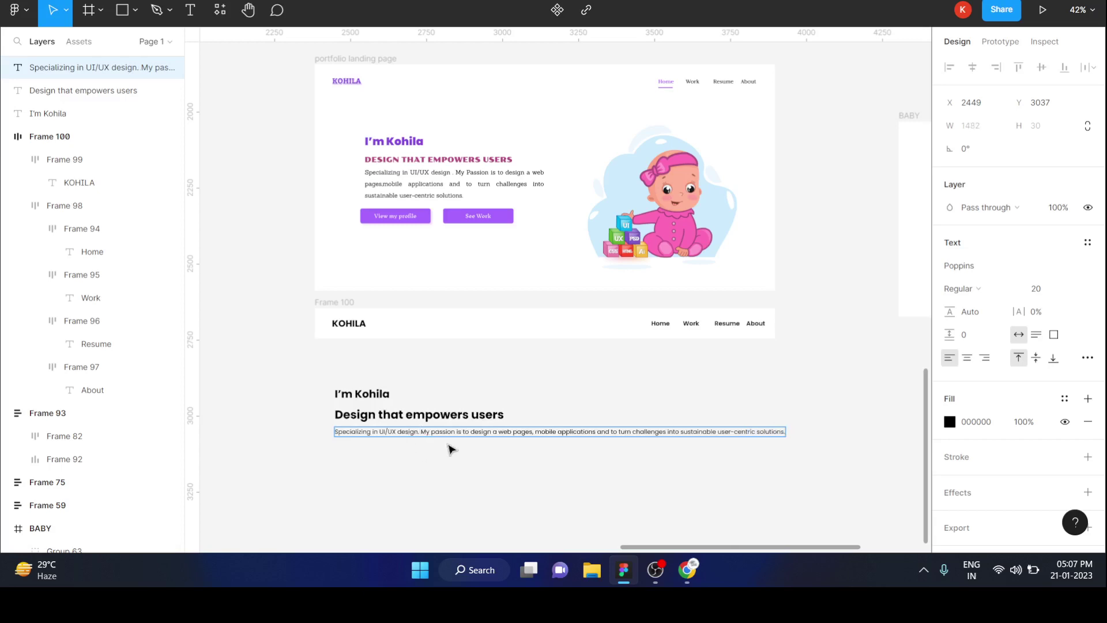
{"action": "key", "text": "Escape"}
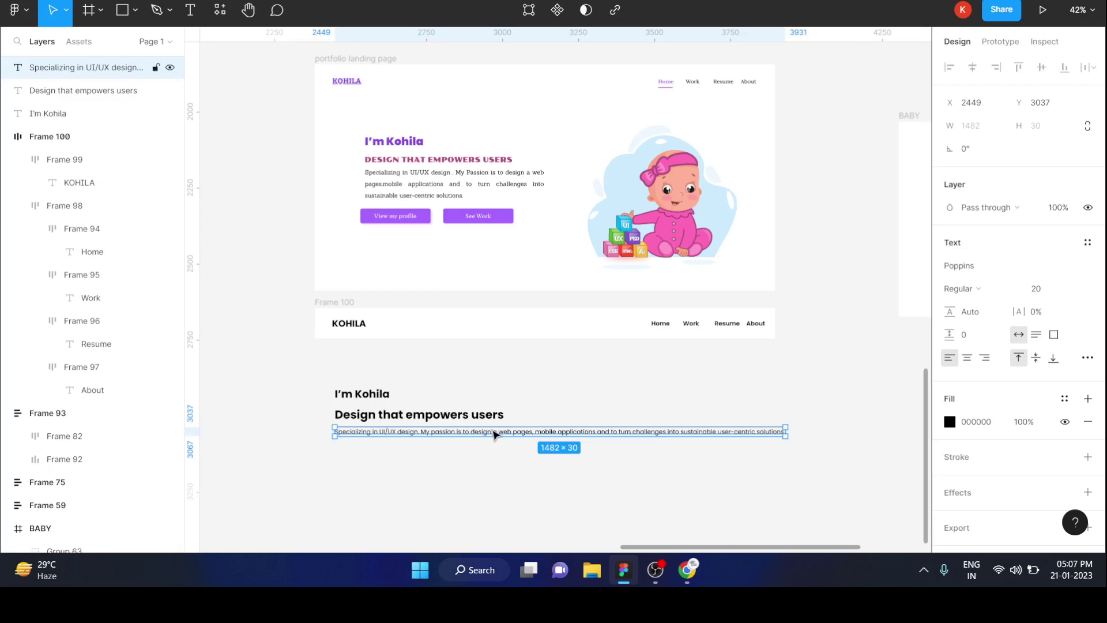
{"action": "key", "text": "Return"}
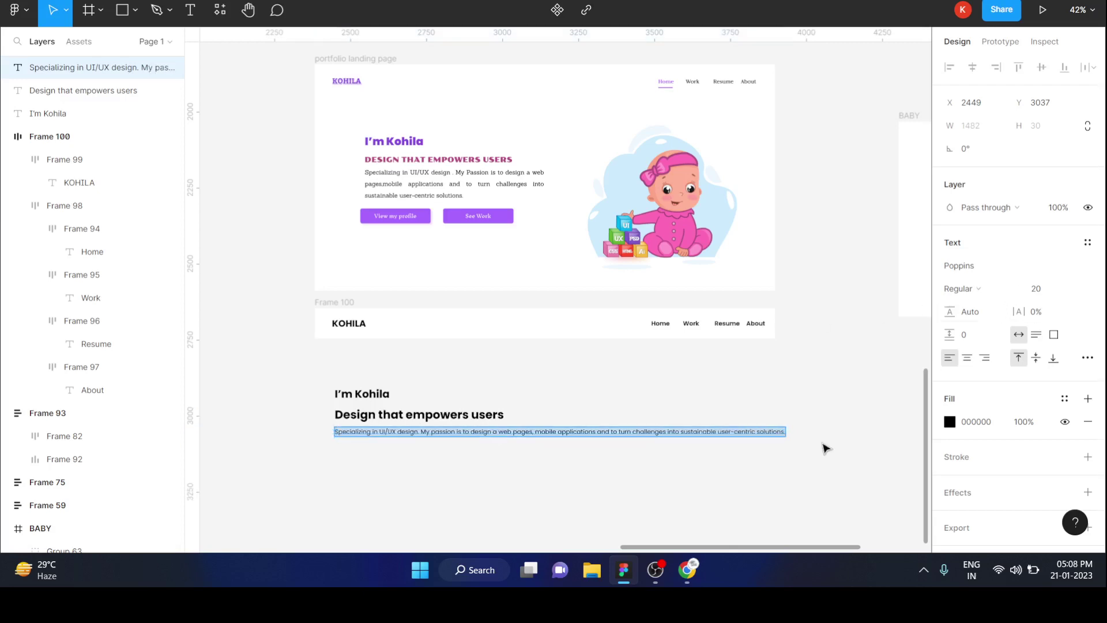
{"action": "key", "text": "Escape"}
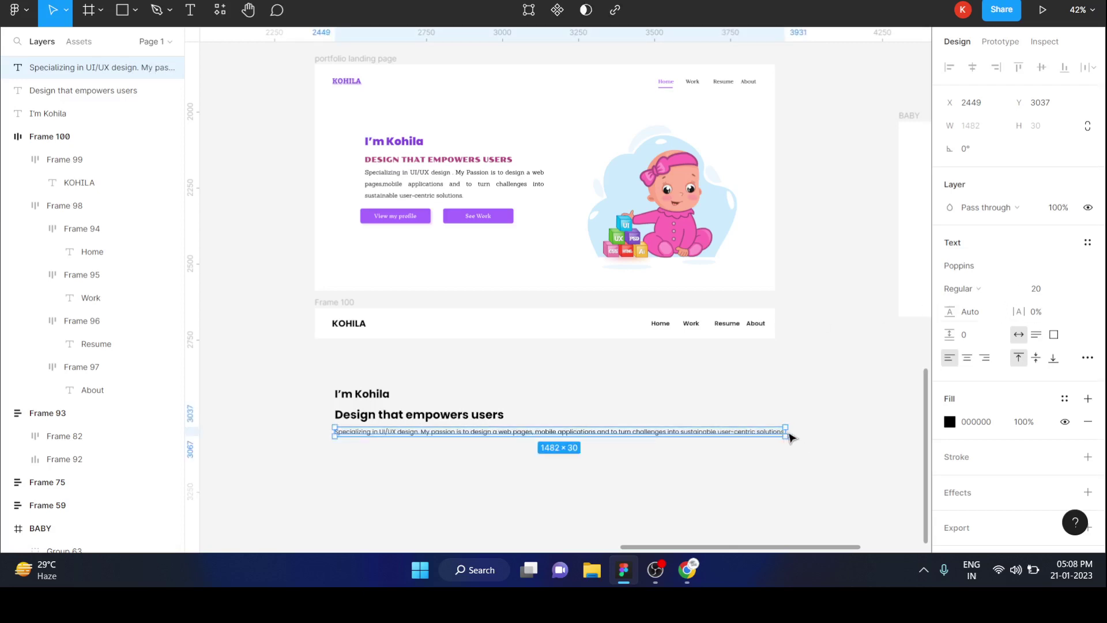
Step: Narrow the Specializing paragraph box so the text wraps to three lines
{"action": "scroll", "coordinate": [789, 433], "scroll_direction": "up", "scroll_amount": 3}
{"action": "left_click_drag", "start_coordinate": [789, 433], "coordinate": [252, 433]}
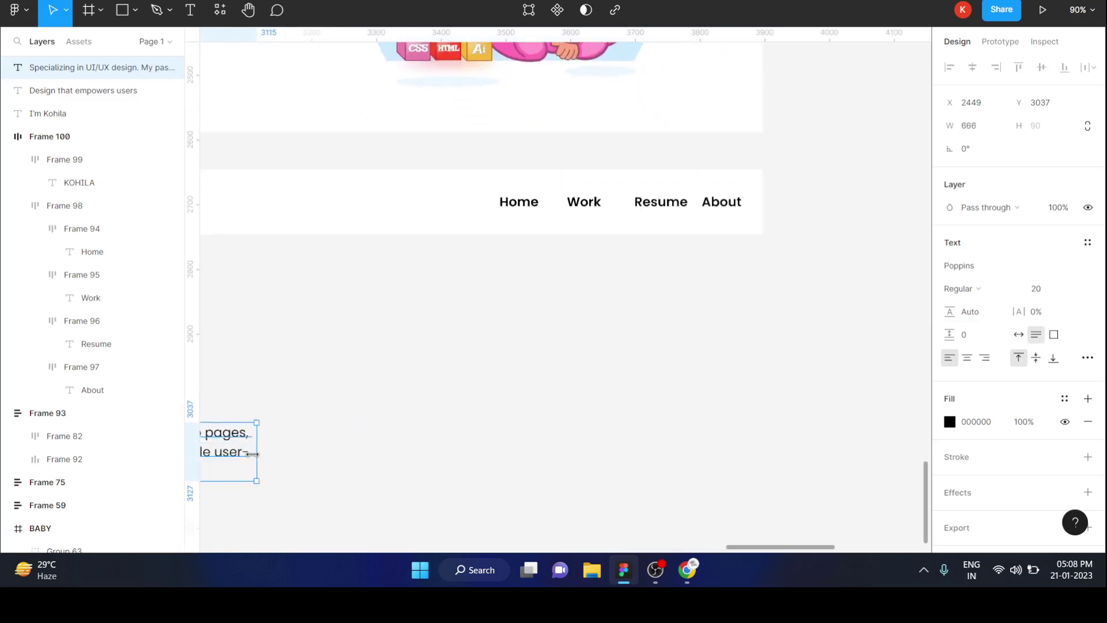
{"action": "scroll", "coordinate": [254, 456], "scroll_direction": "left", "scroll_amount": 5}
{"action": "scroll", "coordinate": [324, 445], "scroll_direction": "left", "scroll_amount": 3}
{"action": "scroll", "coordinate": [346, 445], "scroll_direction": "down", "scroll_amount": 5}
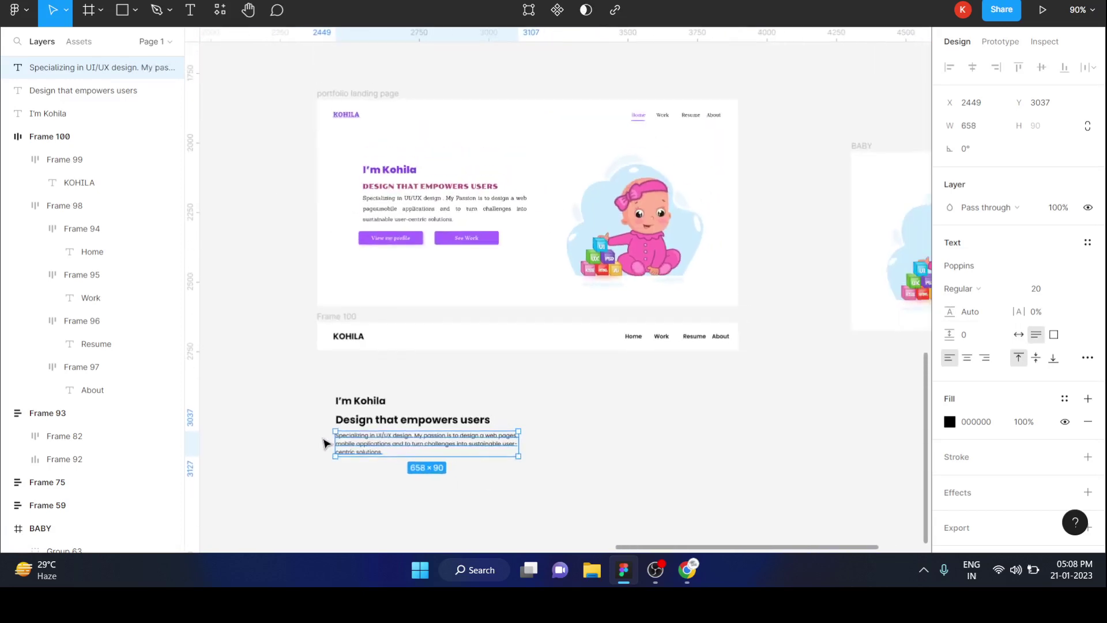
{"action": "left_click_drag", "start_coordinate": [522, 438], "coordinate": [497, 439]}
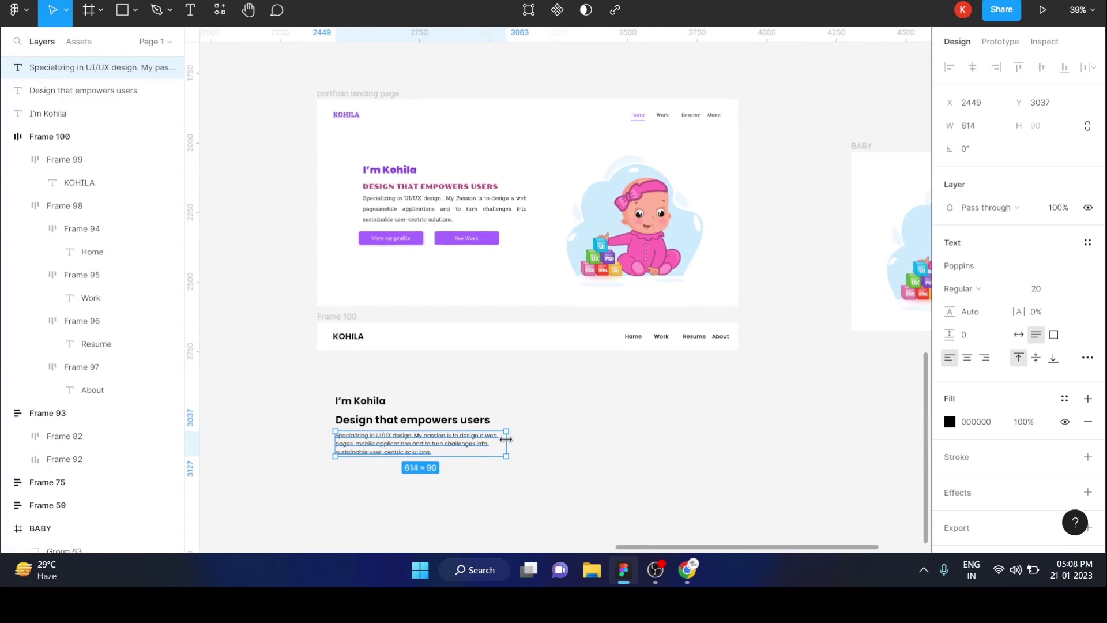
{"action": "left_click", "coordinate": [580, 463]}
Step: Justify the paragraph text using the advanced type settings
{"action": "left_click", "coordinate": [445, 447]}
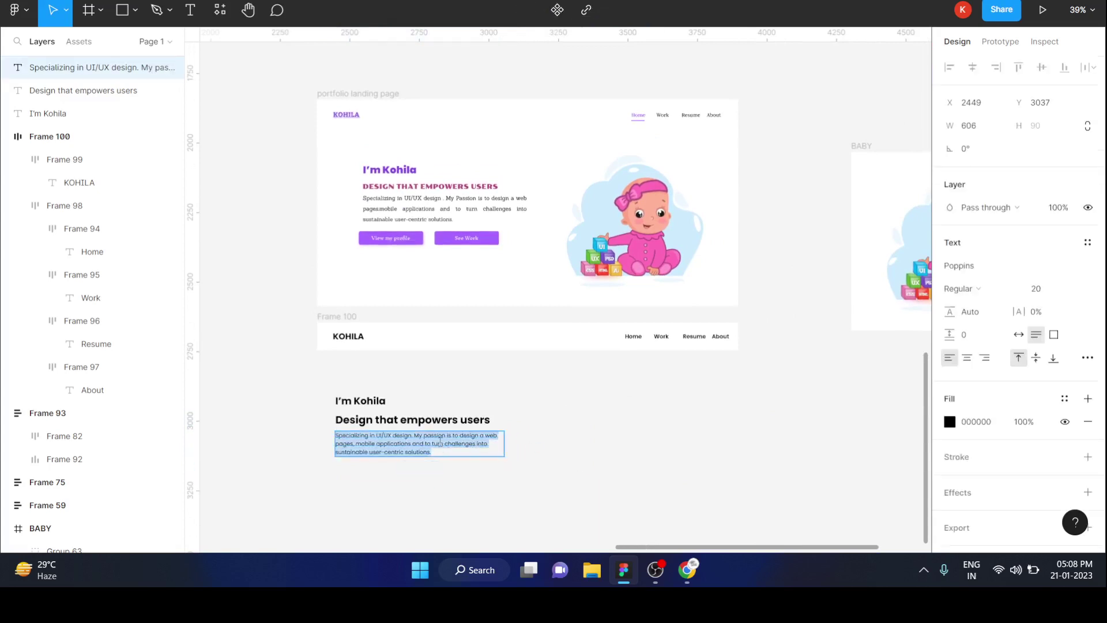
{"action": "left_click", "coordinate": [1088, 358]}
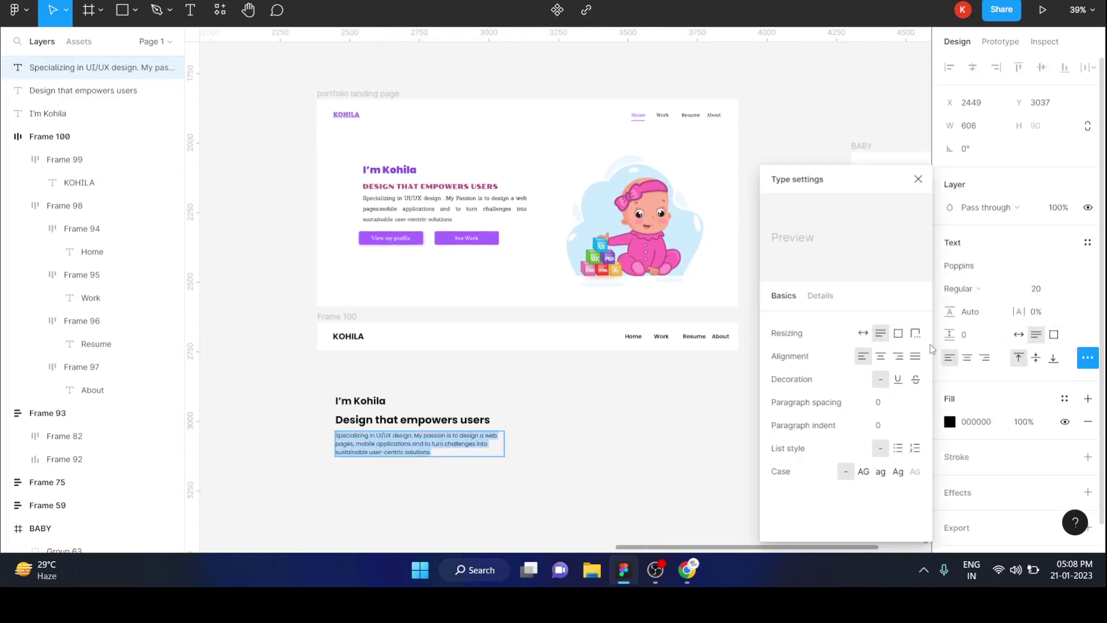
{"action": "left_click", "coordinate": [915, 357]}
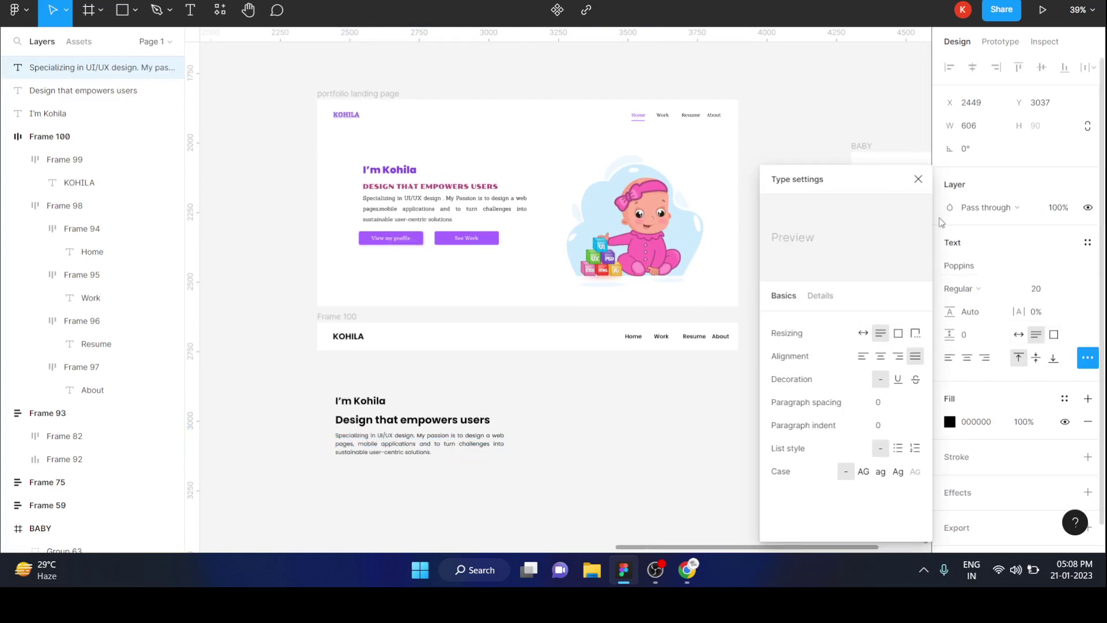
{"action": "left_click", "coordinate": [918, 179]}
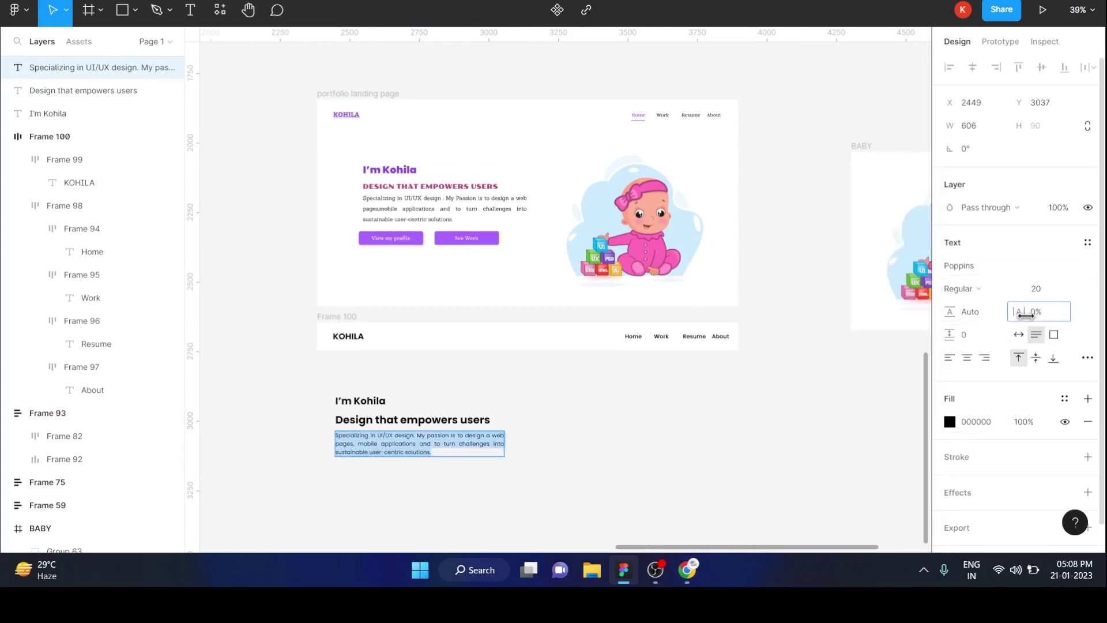
Step: Give the paragraph 4% letter spacing and 170% line height
{"action": "left_click_drag", "start_coordinate": [1028, 311], "coordinate": [1032, 314]}
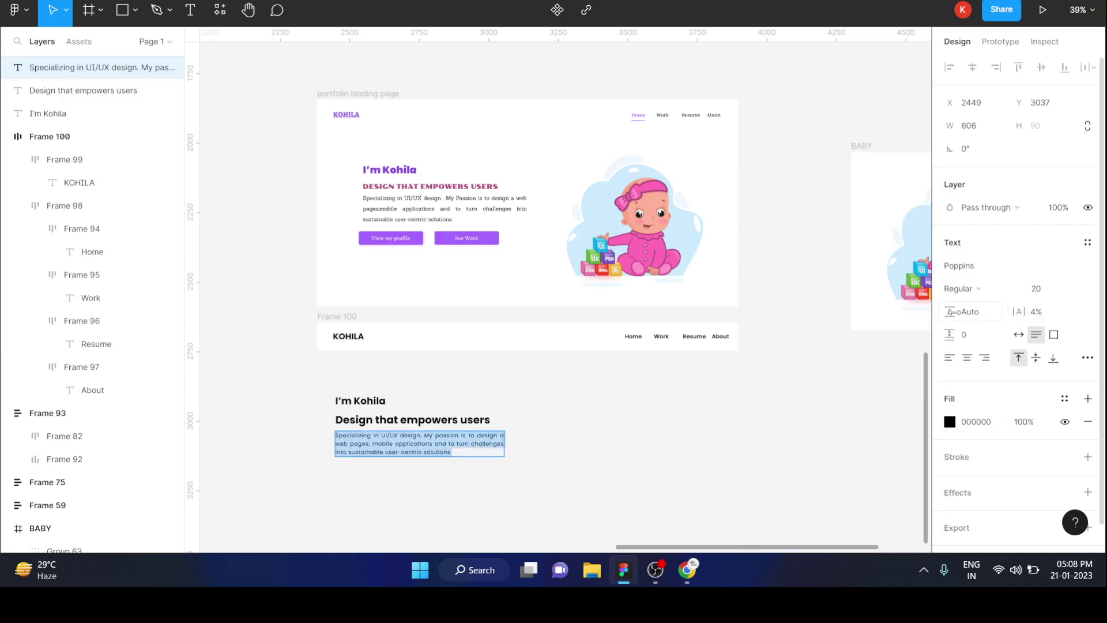
{"action": "left_click_drag", "start_coordinate": [951, 314], "coordinate": [985, 320]}
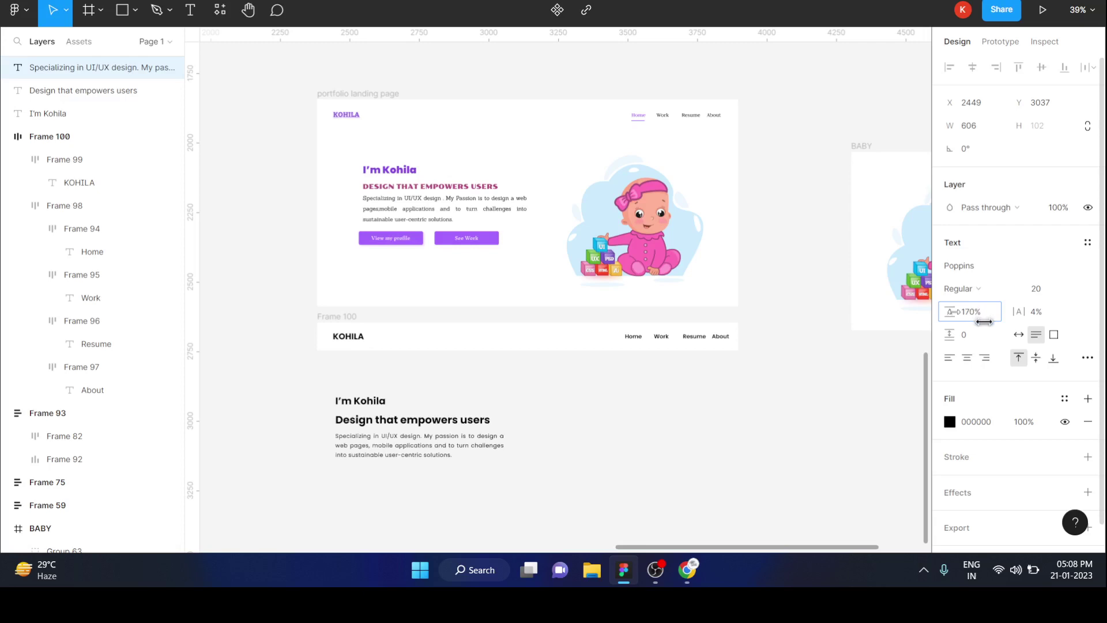
{"action": "left_click", "coordinate": [541, 460]}
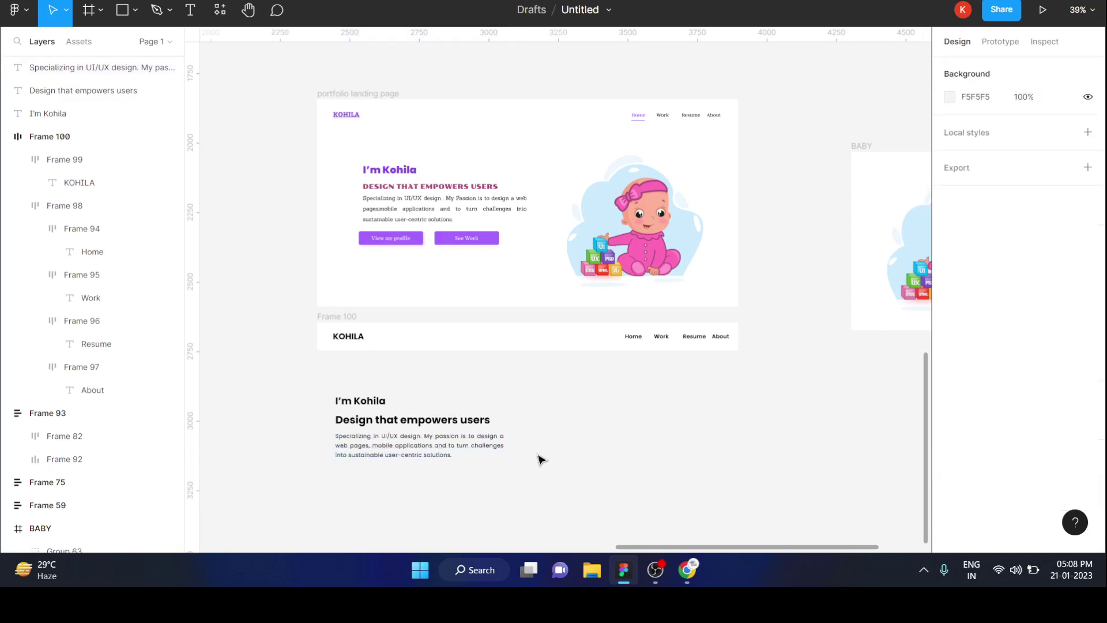
{"action": "left_click", "coordinate": [345, 405]}
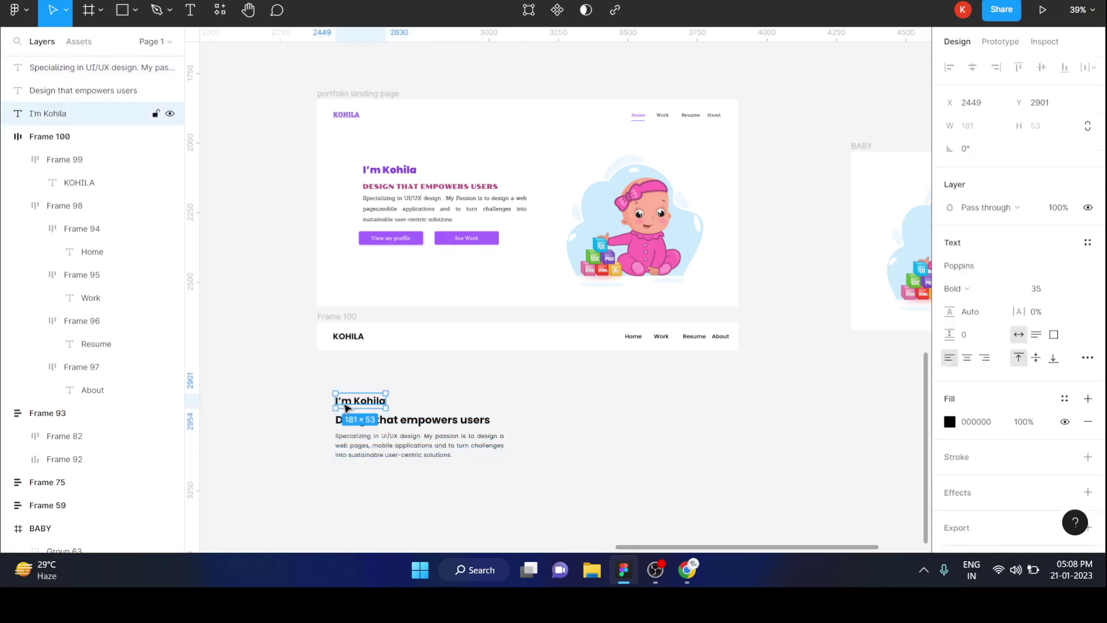
Step: Wrap the I'm Kohila heading, the Design heading and the paragraph each in auto-layout frames
{"action": "key", "text": "shift+a"}
{"action": "left_click", "coordinate": [372, 426]}
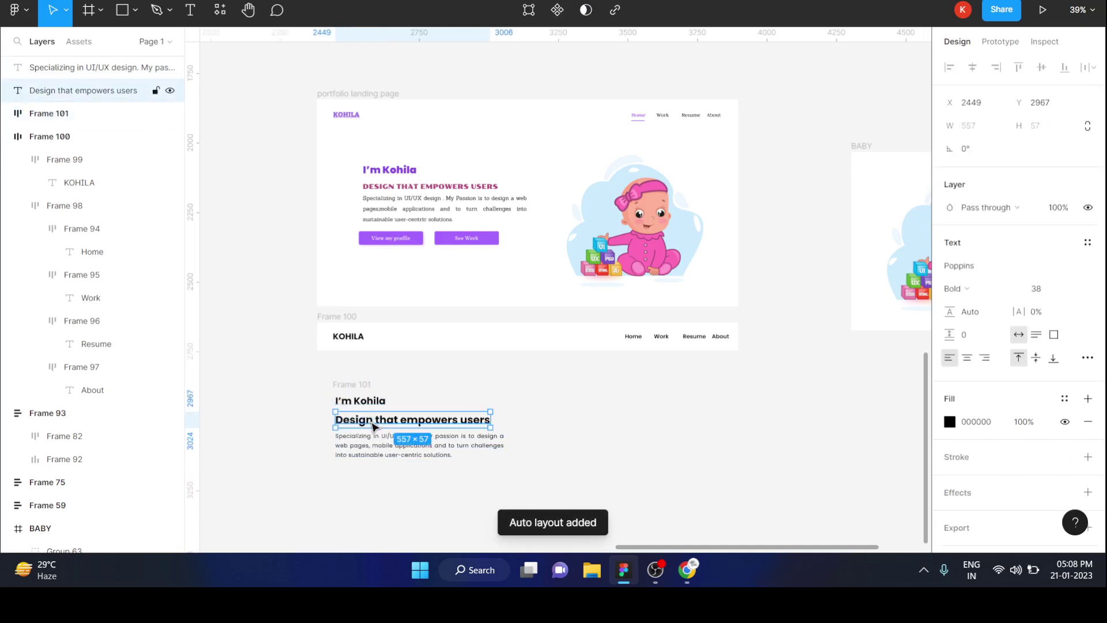
{"action": "key", "text": "shift+a"}
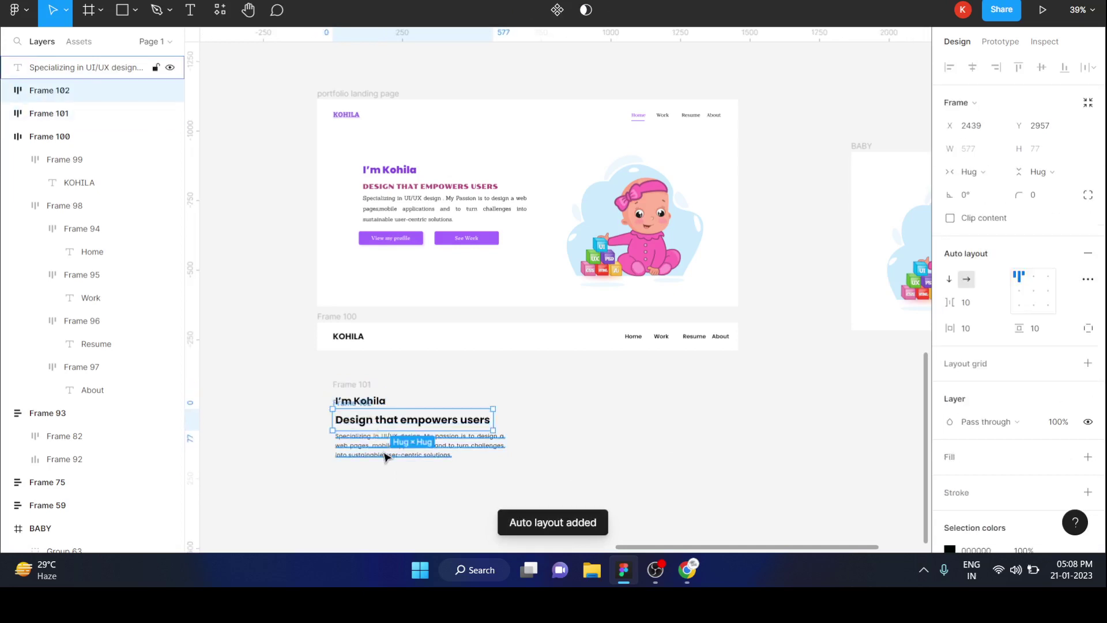
{"action": "left_click", "coordinate": [385, 455]}
{"action": "key", "text": "shift+a"}
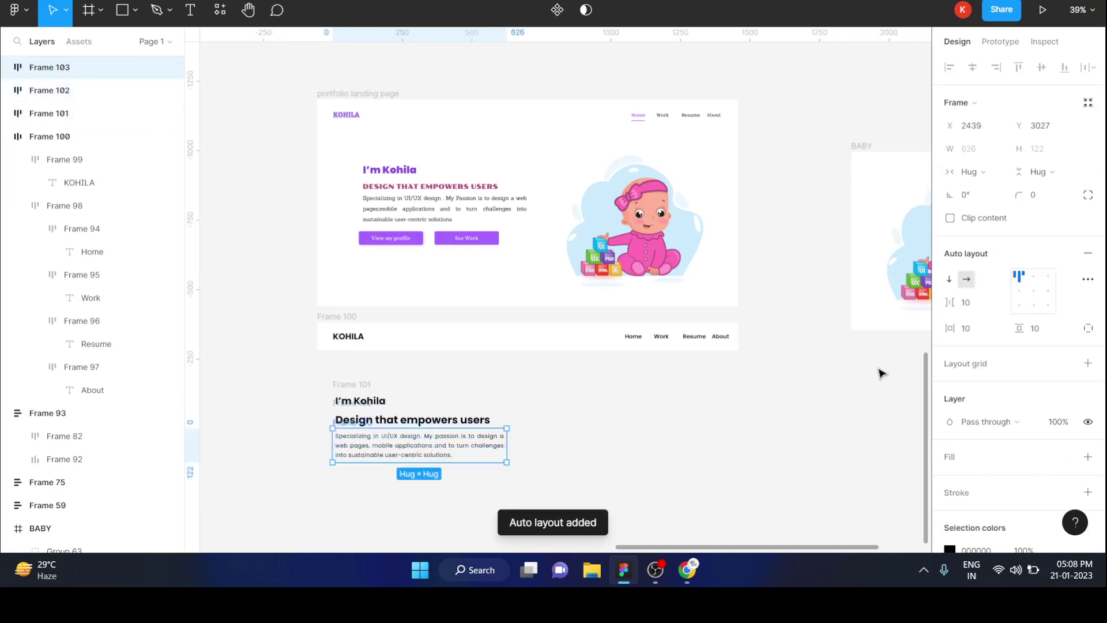
Step: Zoom to the paragraph and nudge its frame slightly down
{"action": "left_click", "coordinate": [485, 424]}
{"action": "left_click", "coordinate": [471, 386]}
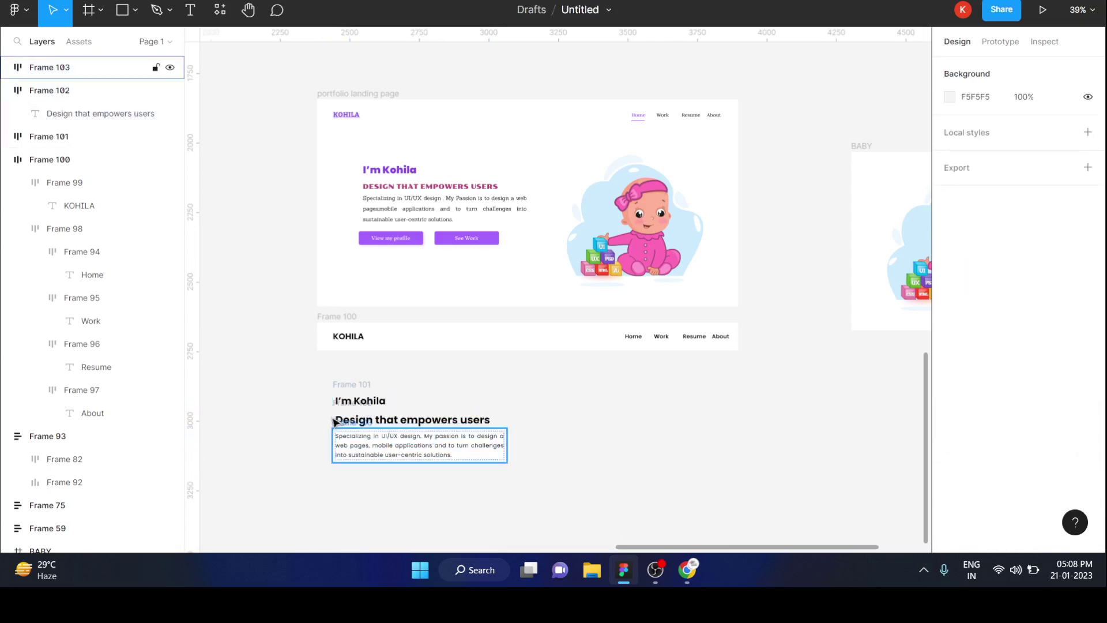
{"action": "left_click", "coordinate": [355, 446]}
{"action": "key", "text": "shift+2"}
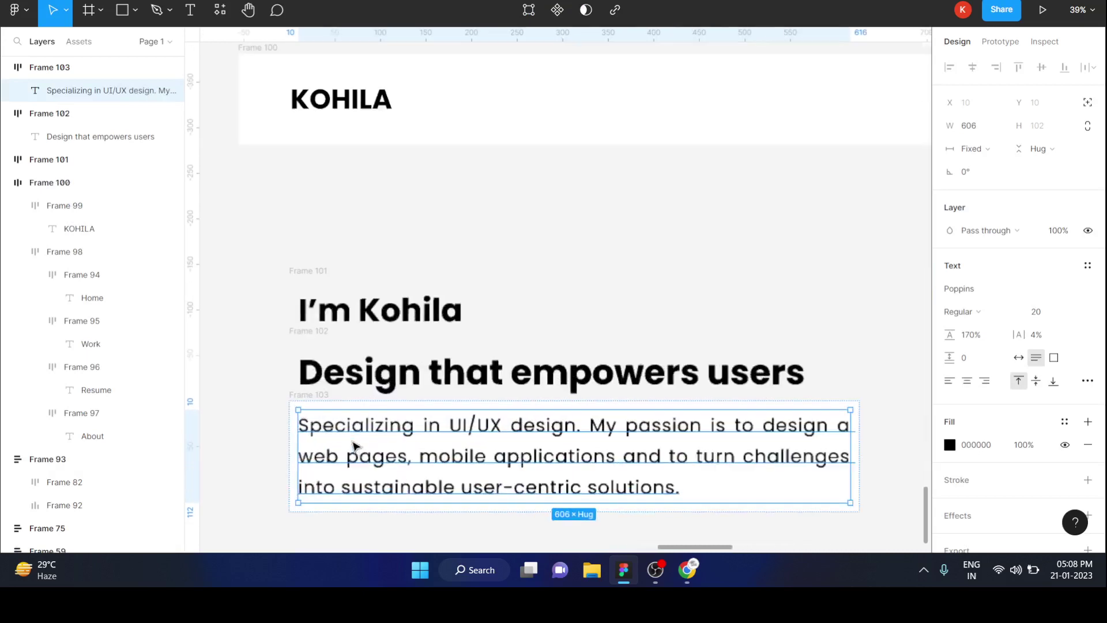
{"action": "left_click", "coordinate": [318, 396]}
{"action": "left_click_drag", "start_coordinate": [318, 396], "coordinate": [318, 403]}
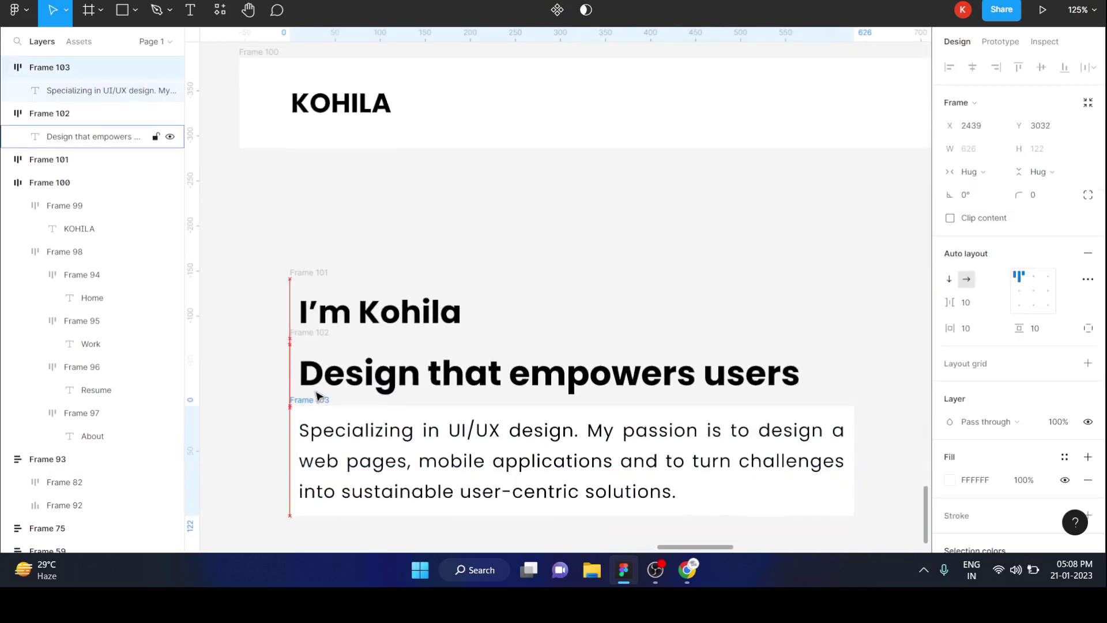
Step: Give the Design that empowers users and I'm Kohila frames white fills
{"action": "left_click", "coordinate": [318, 344]}
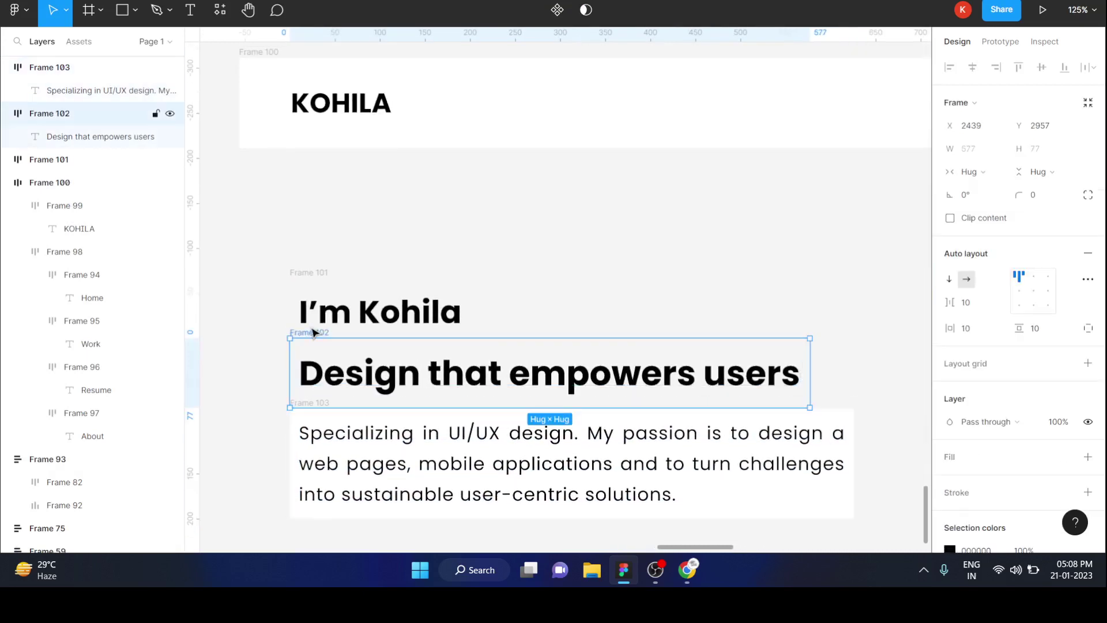
{"action": "left_click", "coordinate": [946, 457]}
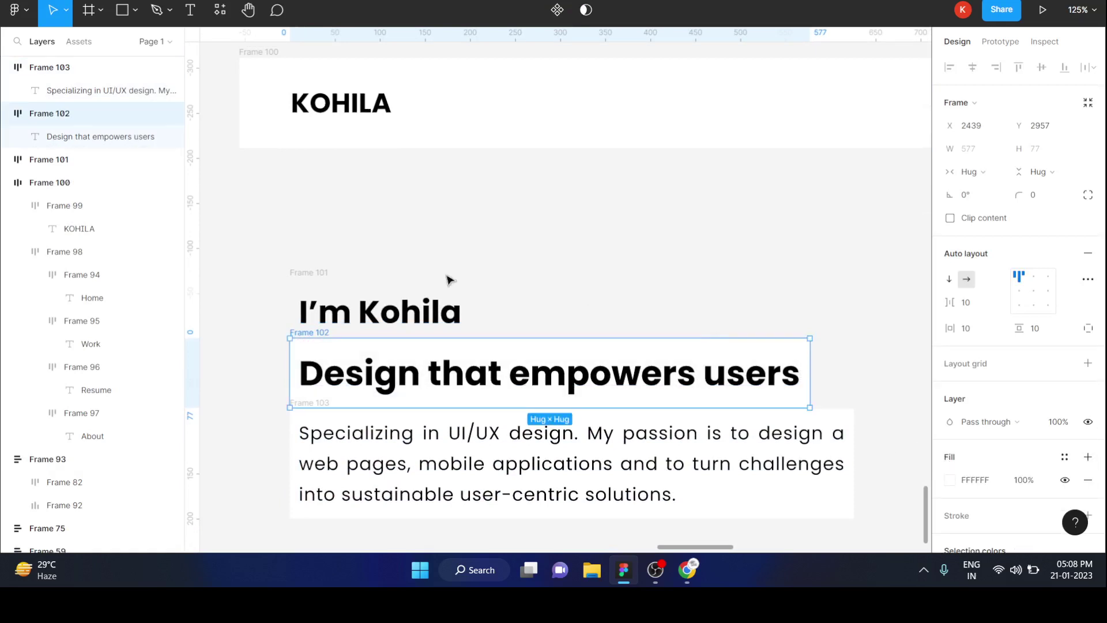
{"action": "left_click", "coordinate": [317, 272]}
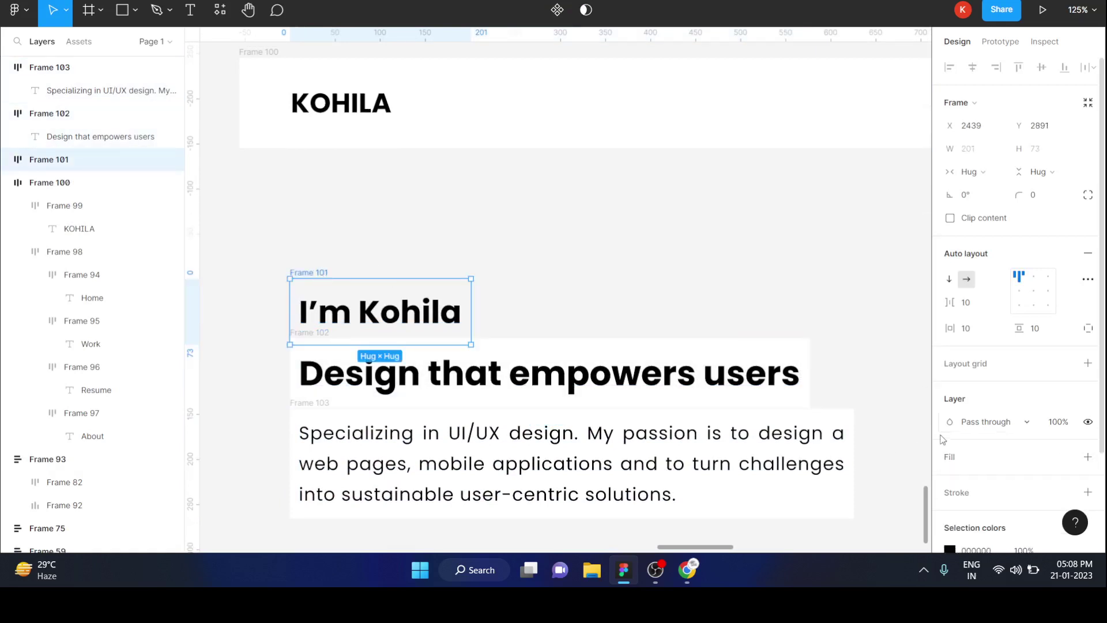
{"action": "left_click", "coordinate": [949, 458]}
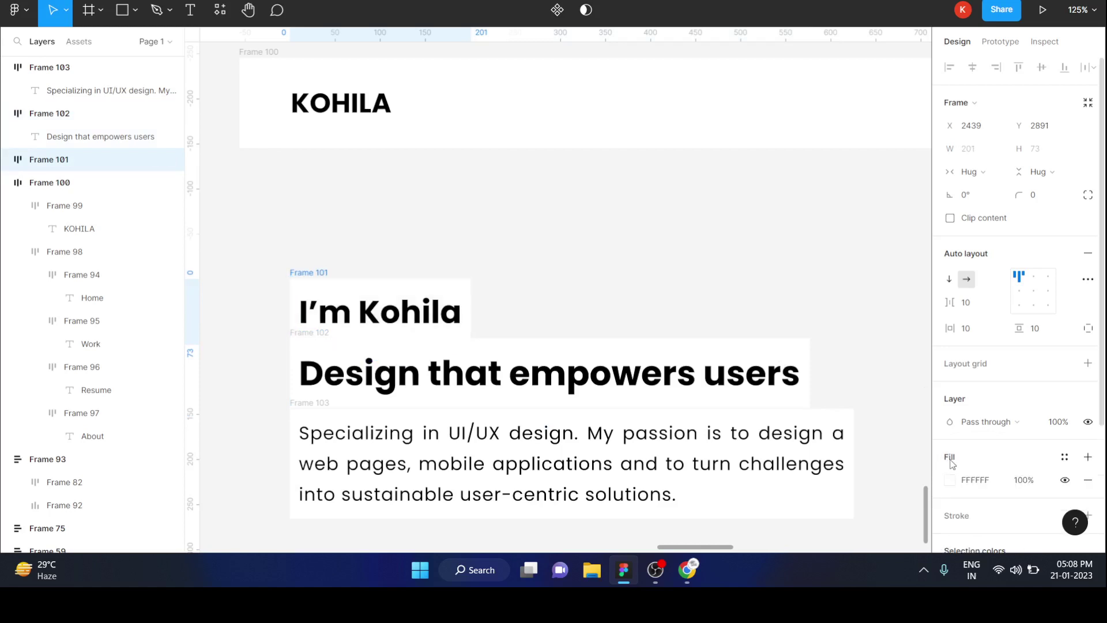
Step: Move the I'm Kohila frame up and left to line up with the navbar
{"action": "left_click", "coordinate": [629, 278]}
{"action": "scroll", "coordinate": [628, 278], "scroll_direction": "down", "scroll_amount": 3}
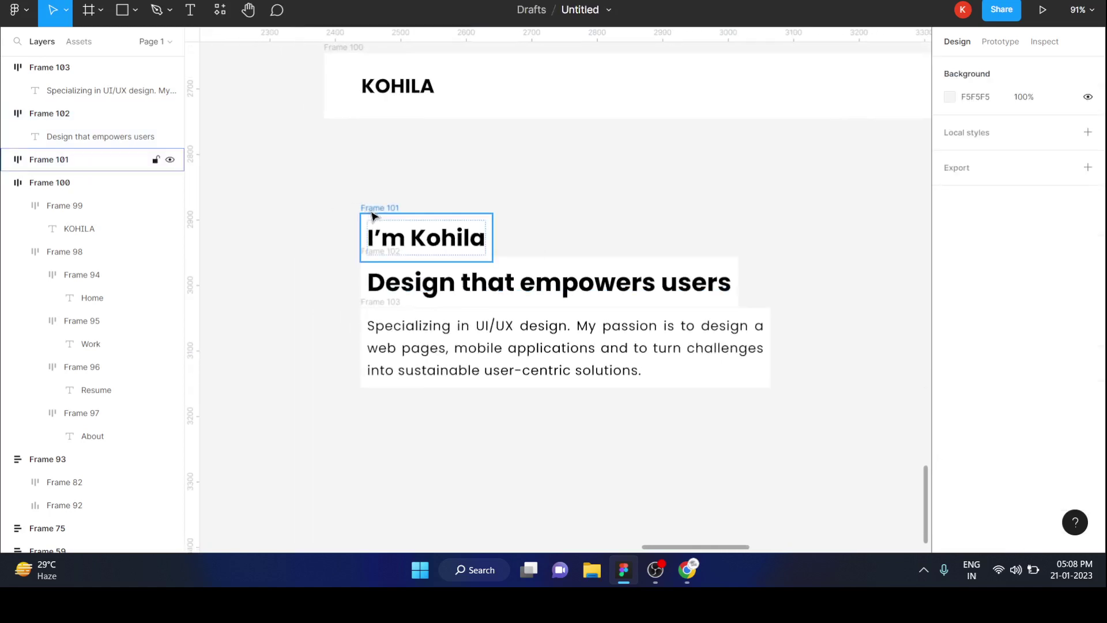
{"action": "left_click_drag", "start_coordinate": [372, 216], "coordinate": [336, 181]}
{"action": "left_click", "coordinate": [383, 263]}
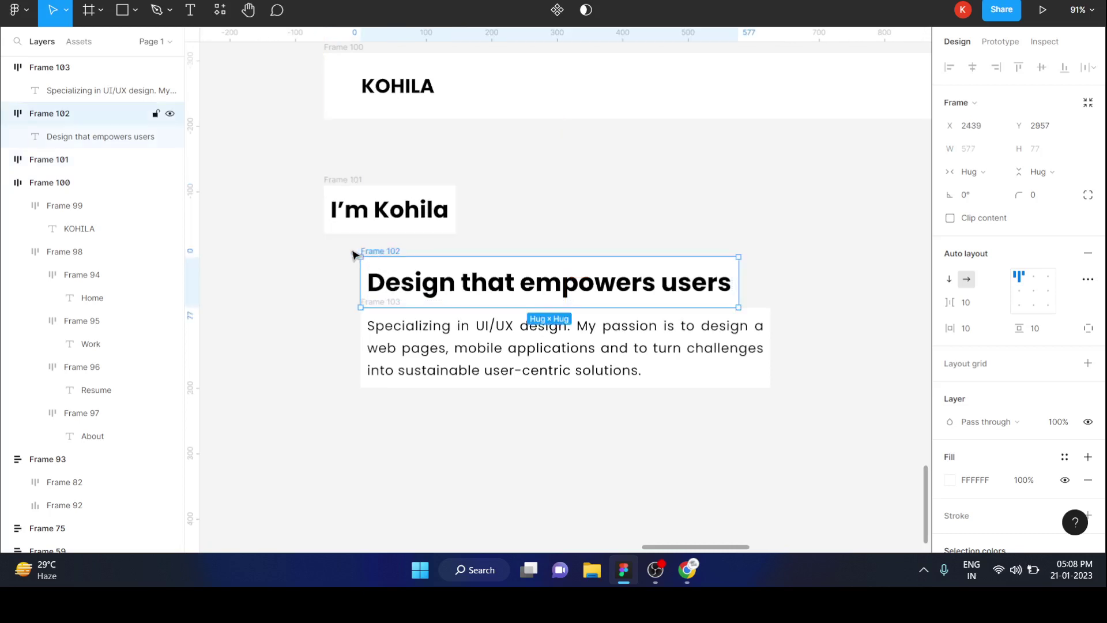
Step: Align the second heading under I'm Kohila and wrap both headings in one white auto-layout frame
{"action": "left_click_drag", "start_coordinate": [353, 254], "coordinate": [340, 245]}
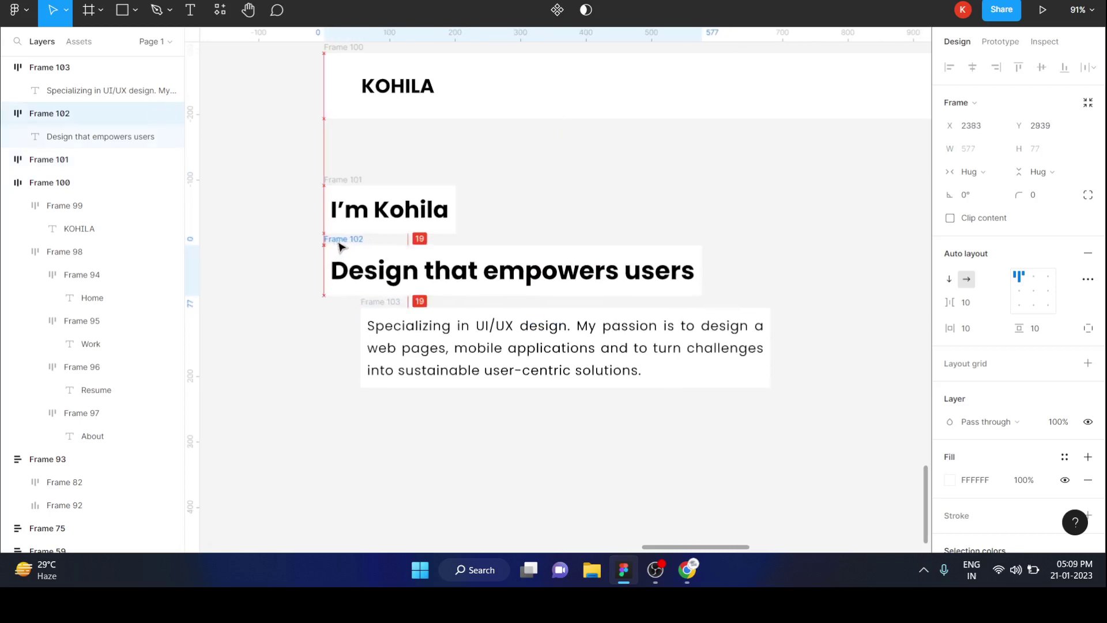
{"action": "left_click", "coordinate": [346, 181], "text": "shift"}
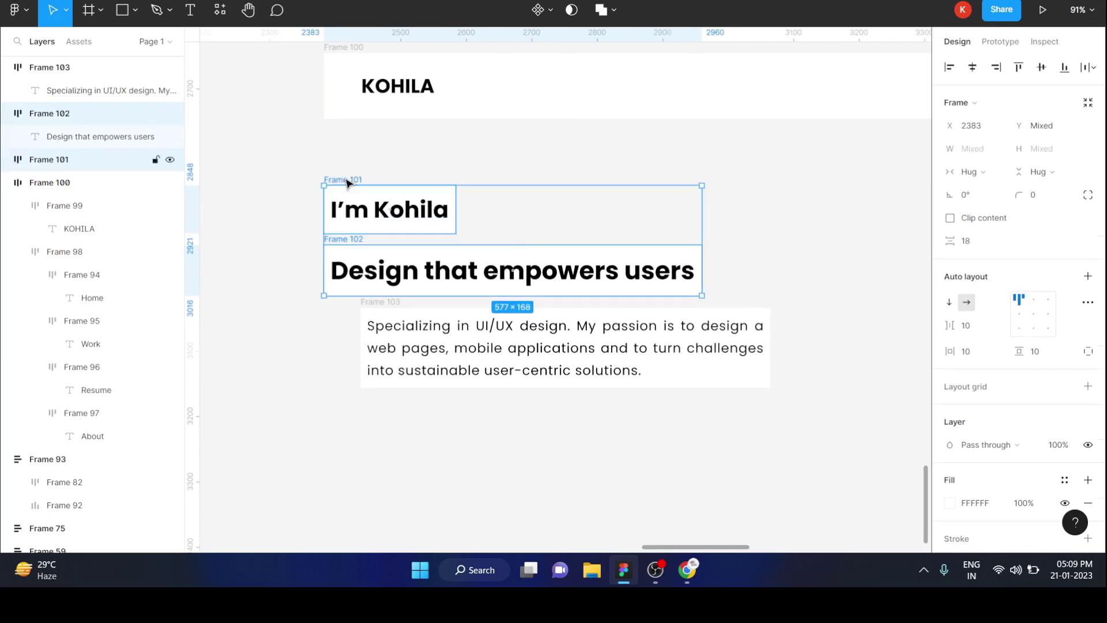
{"action": "key", "text": "shift+a"}
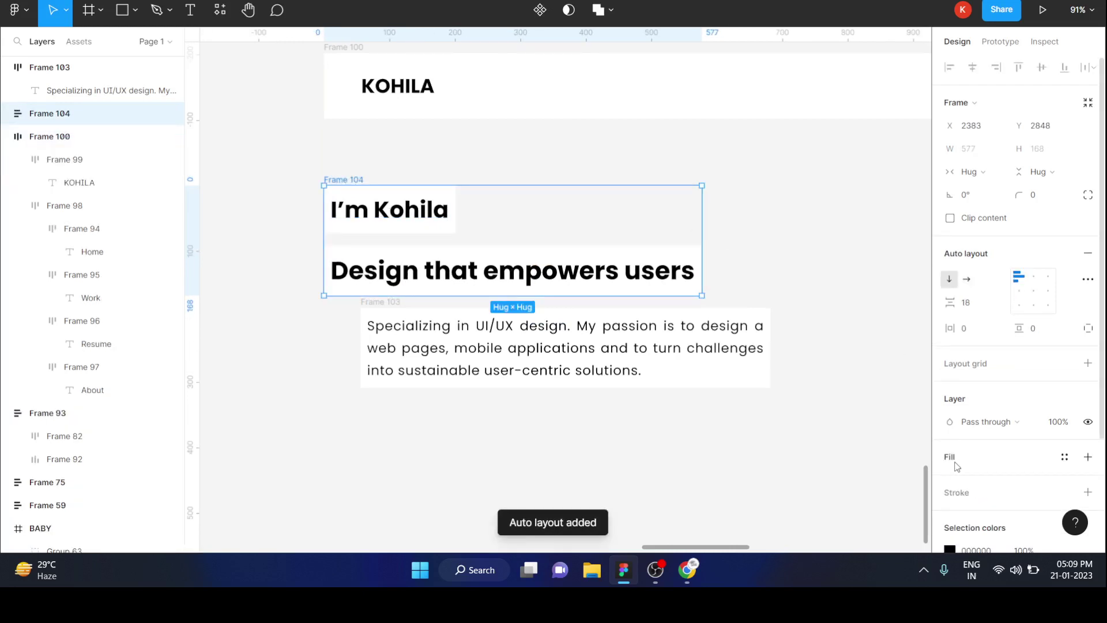
{"action": "left_click", "coordinate": [957, 466]}
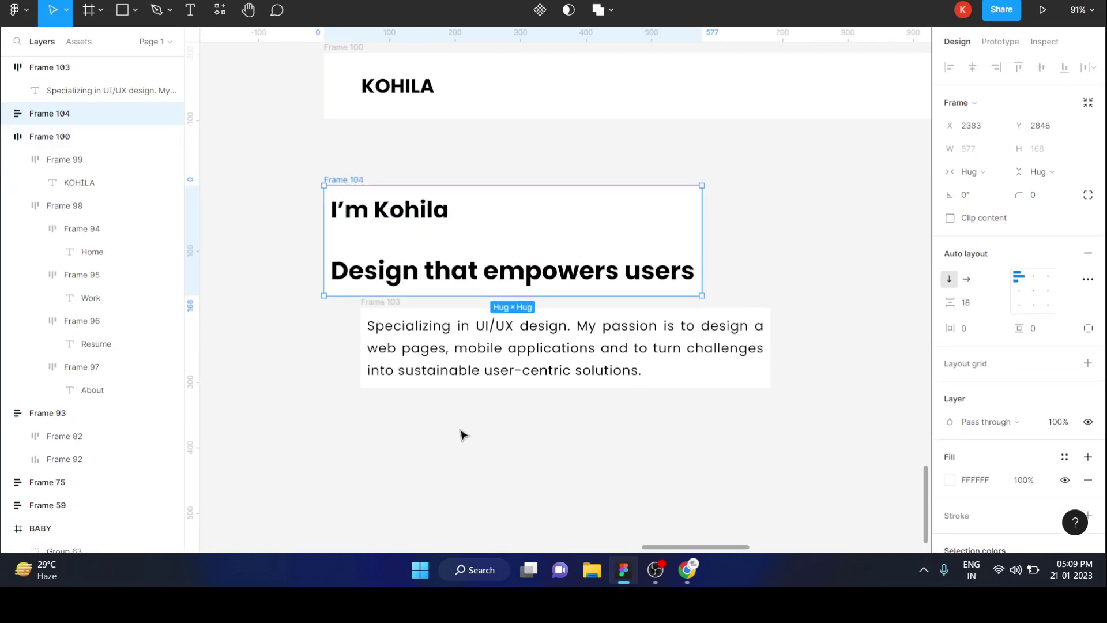
Step: Align the paragraph frame with the headings and stack them in a vertical auto-layout frame
{"action": "left_click_drag", "start_coordinate": [379, 311], "coordinate": [341, 314]}
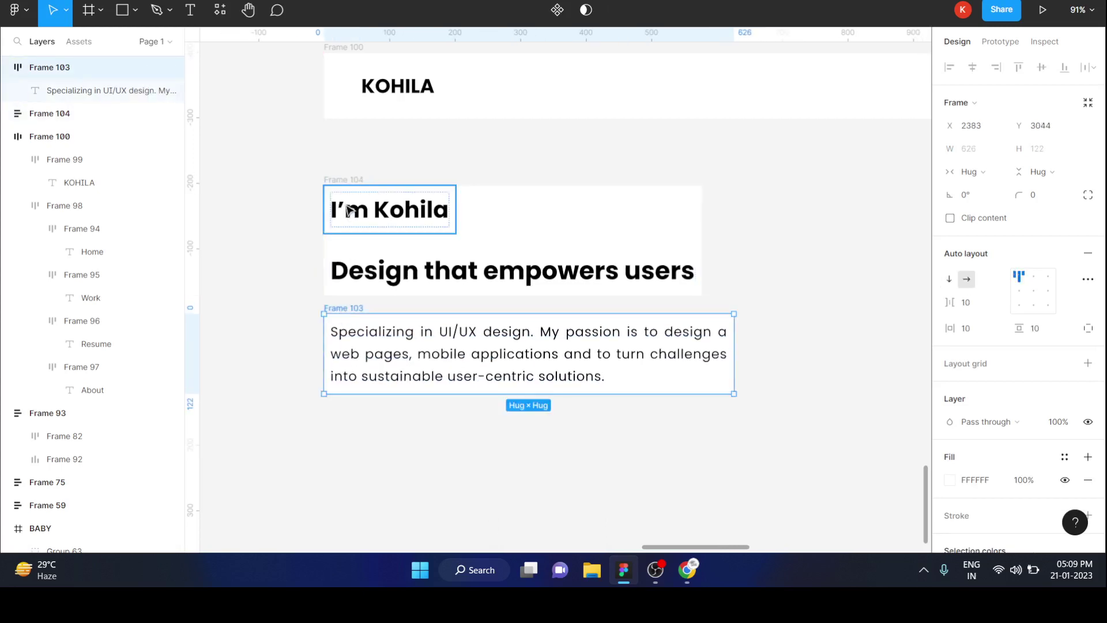
{"action": "left_click", "coordinate": [343, 184], "text": "shift"}
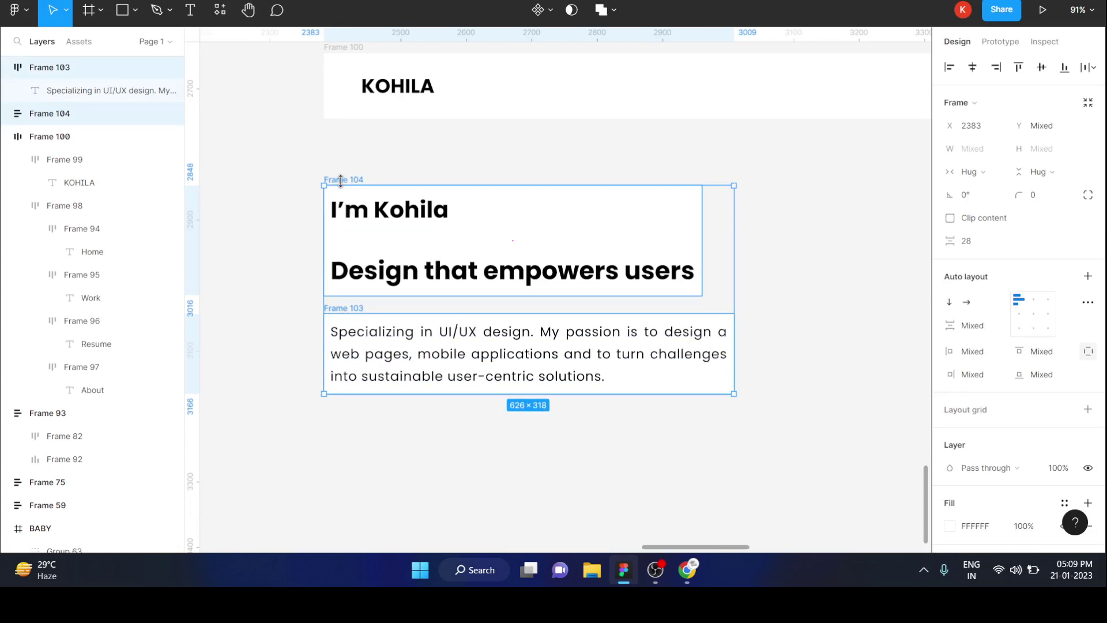
{"action": "key", "text": "shift+a"}
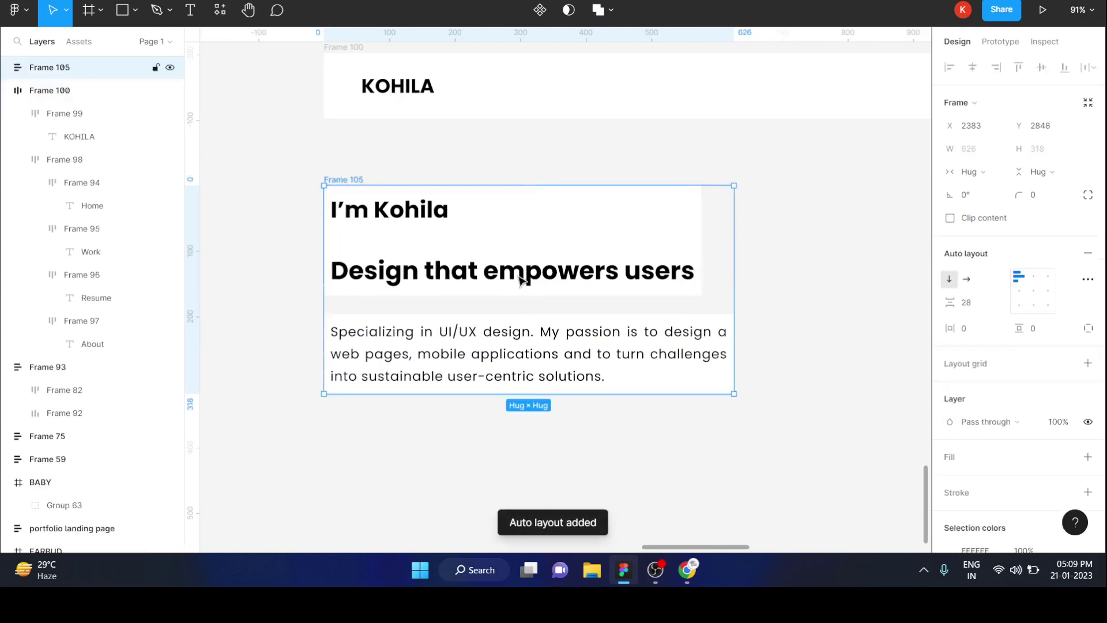
Step: Fill the outer hero text frame white and tighten the spacing between the two headings
{"action": "left_click", "coordinate": [950, 461]}
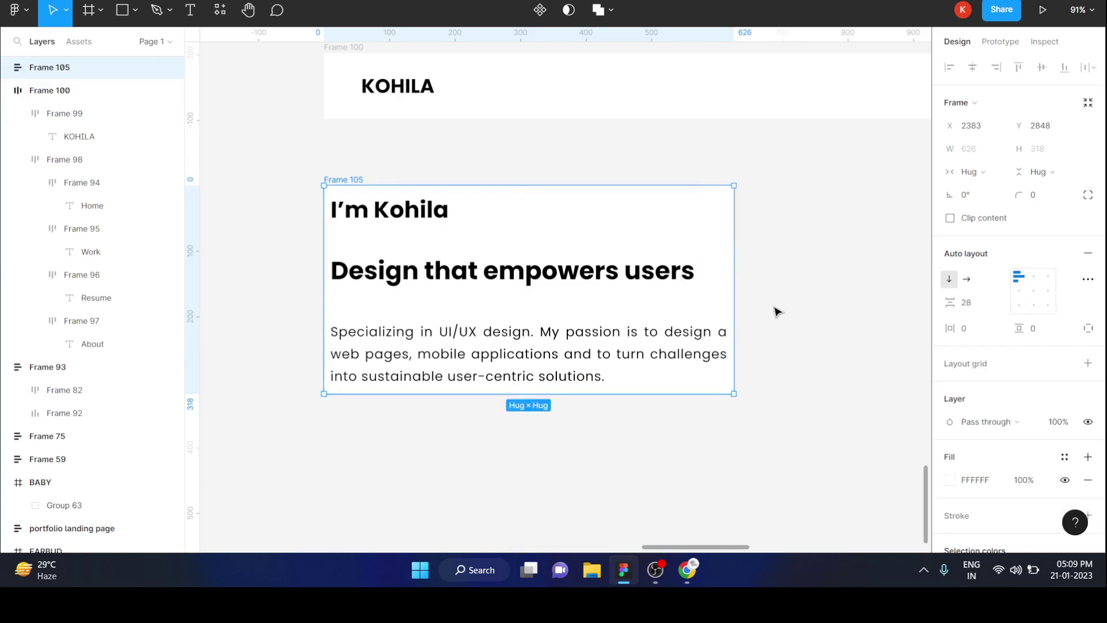
{"action": "scroll", "coordinate": [775, 311], "scroll_direction": "down", "scroll_amount": 3, "text": "ctrl"}
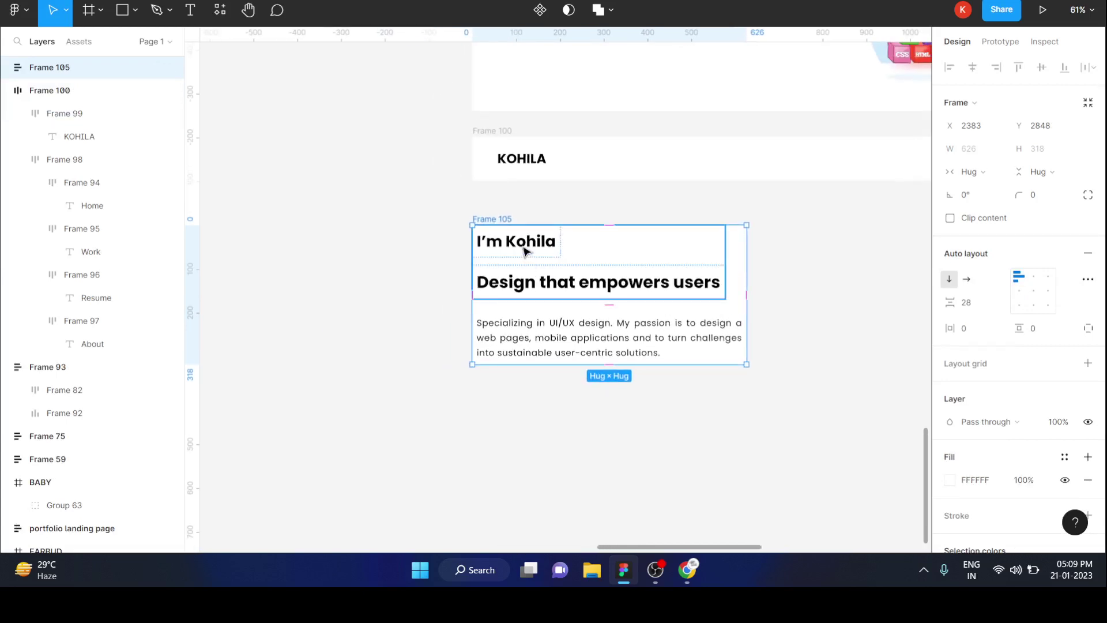
{"action": "left_click", "coordinate": [524, 251]}
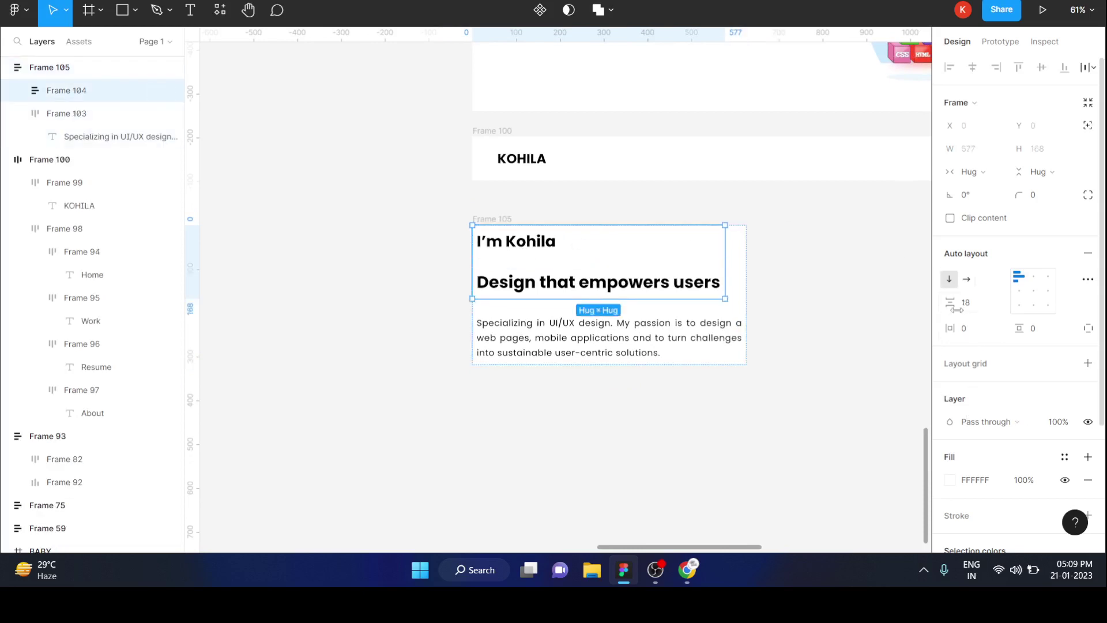
{"action": "left_click_drag", "start_coordinate": [950, 304], "coordinate": [927, 302]}
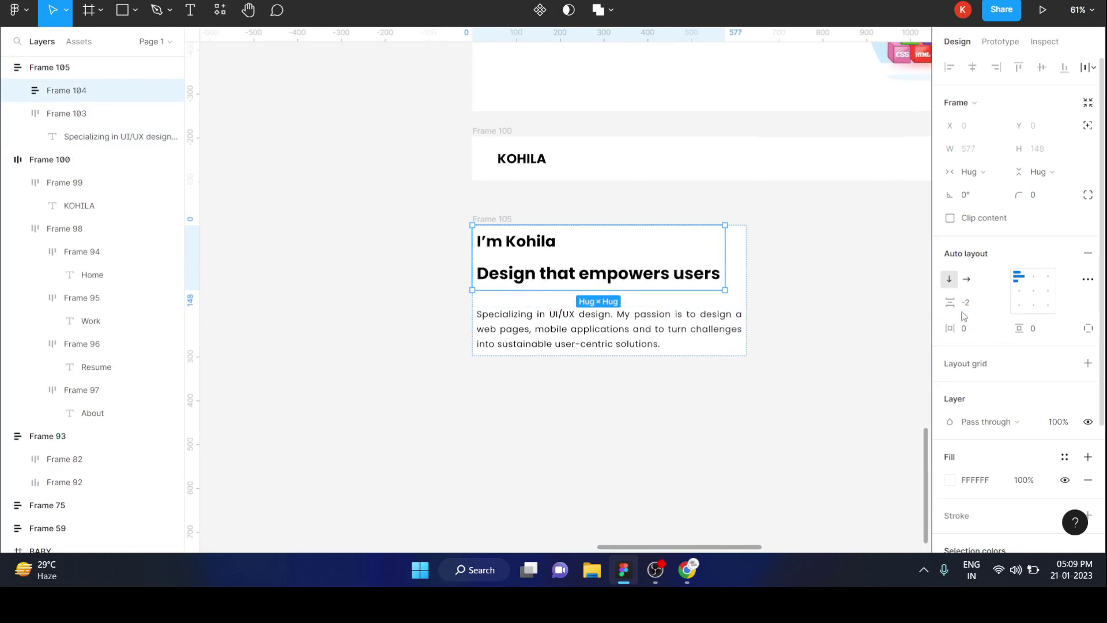
{"action": "left_click_drag", "start_coordinate": [956, 306], "coordinate": [930, 306]}
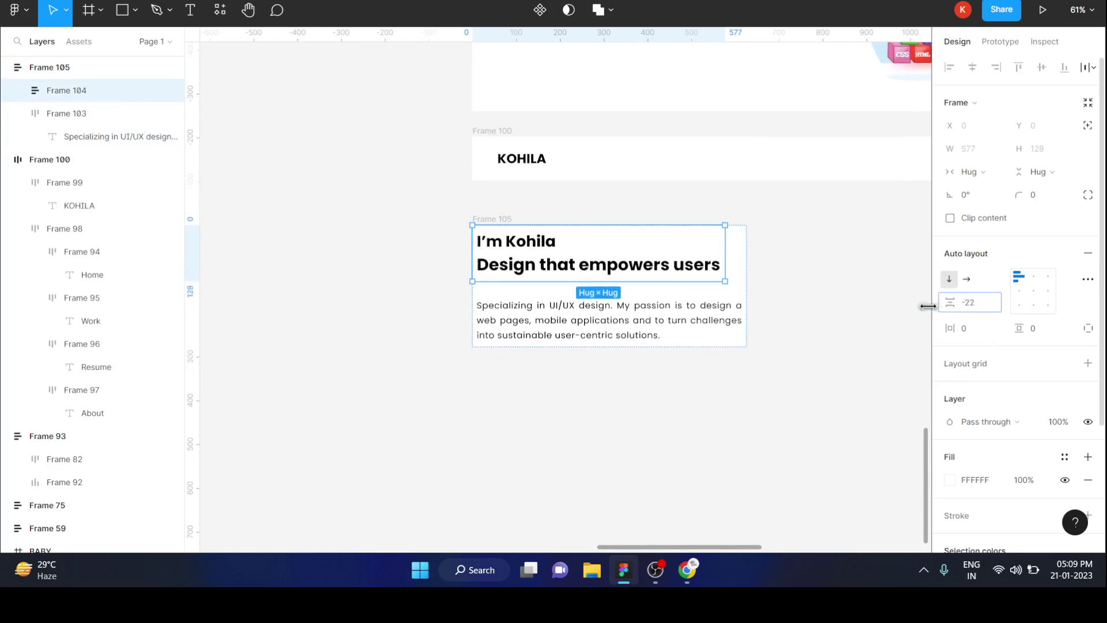
Step: Set Frame 105 to -11 spacing, 38 side padding and 55 vertical padding
{"action": "left_click", "coordinate": [511, 219]}
{"action": "left_click_drag", "start_coordinate": [947, 302], "coordinate": [893, 300]}
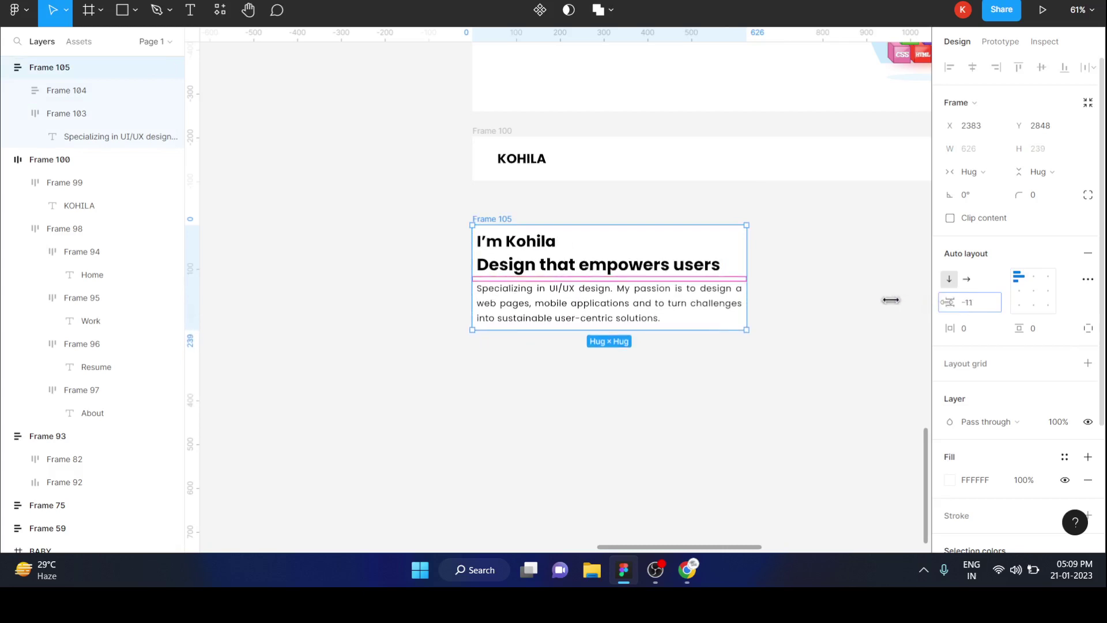
{"action": "left_click", "coordinate": [787, 397]}
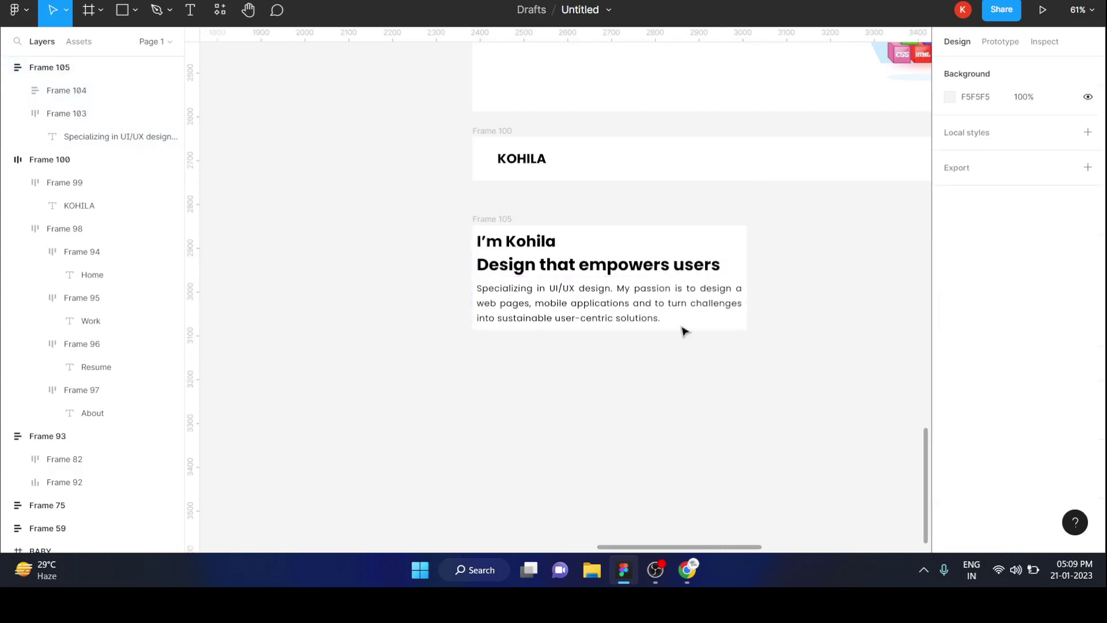
{"action": "left_click", "coordinate": [491, 218]}
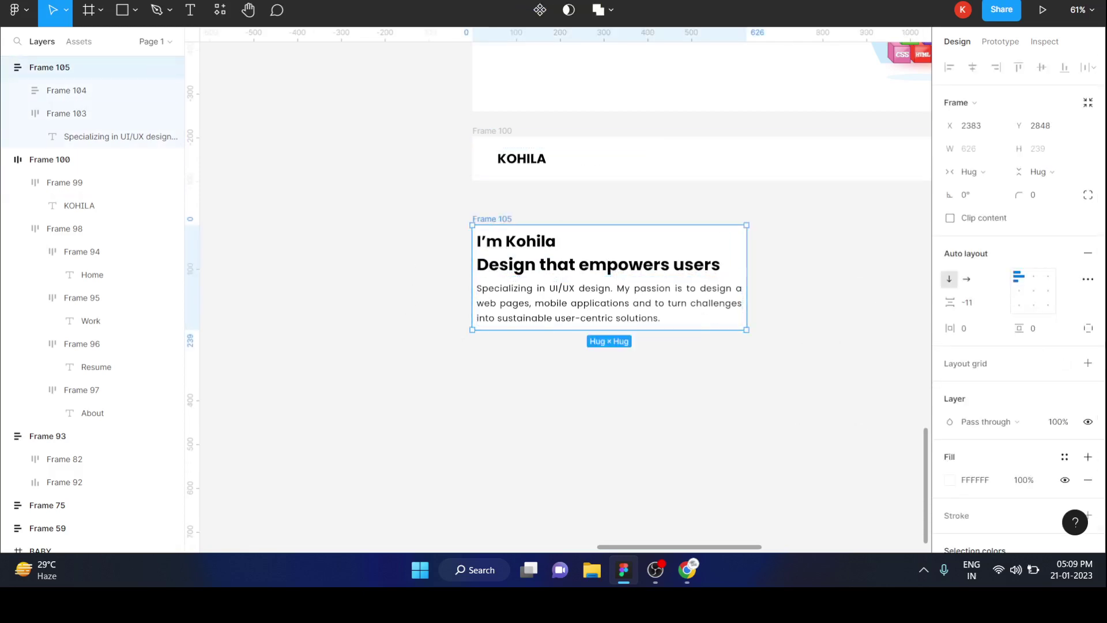
{"action": "mouse_move", "coordinate": [953, 325]}
{"action": "left_mouse_down"}
{"action": "mouse_move", "coordinate": [1010, 335]}
{"action": "mouse_move", "coordinate": [951, 327]}
{"action": "left_mouse_up"}
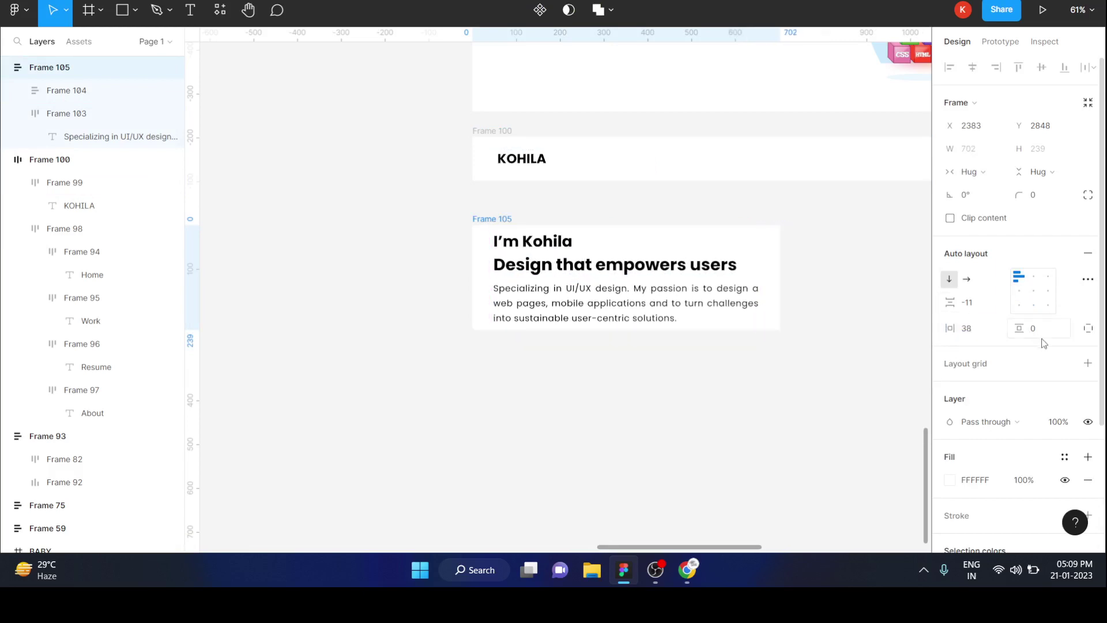
{"action": "left_click_drag", "start_coordinate": [1023, 333], "coordinate": [1099, 345]}
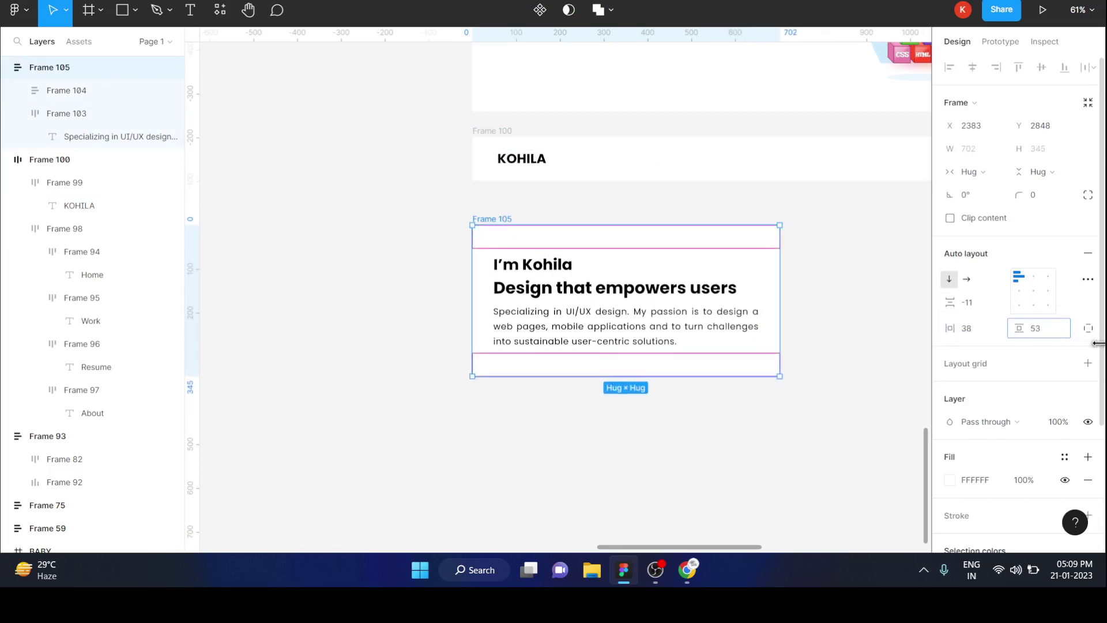
Step: Move Frame 105 up so it sits just below the KOHILA navbar
{"action": "left_click", "coordinate": [638, 442]}
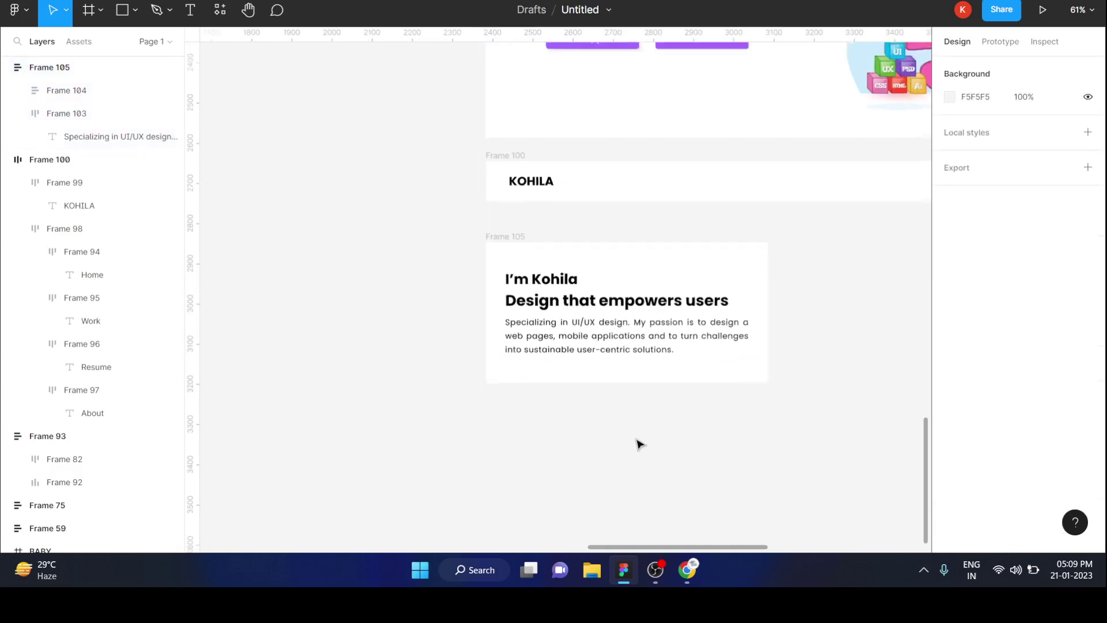
{"action": "scroll", "coordinate": [639, 445], "scroll_direction": "down", "scroll_amount": 2, "text": "ctrl"}
{"action": "scroll", "coordinate": [638, 443], "scroll_direction": "right", "scroll_amount": 1}
{"action": "left_click_drag", "start_coordinate": [332, 247], "coordinate": [332, 225]}
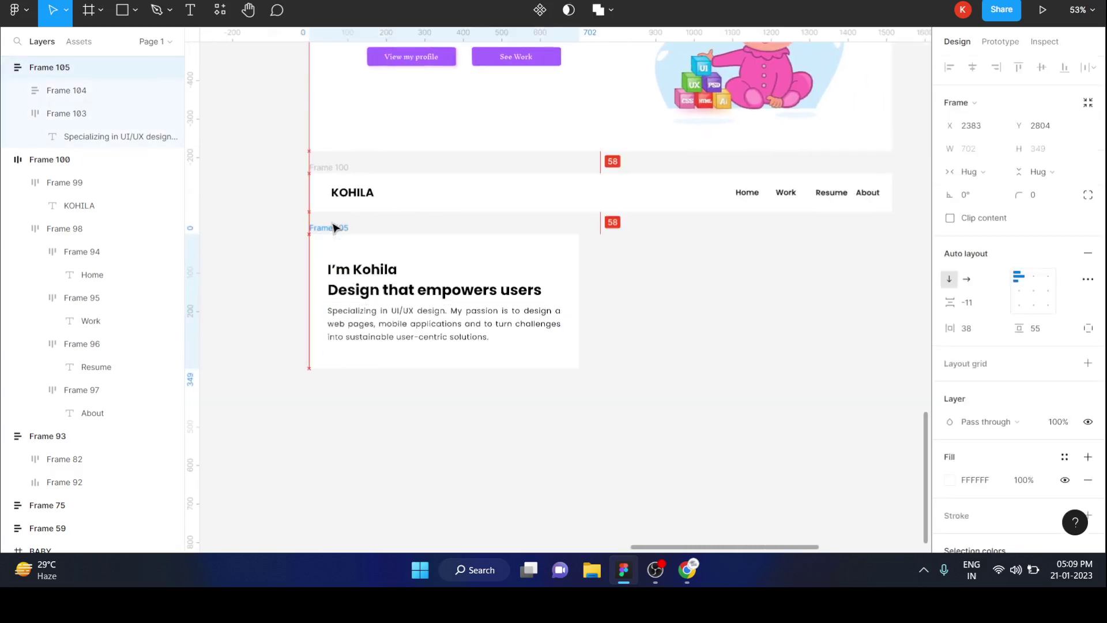
Step: Set the I'm Kohila text and its Frame 101 to Fill container width
{"action": "double_click", "coordinate": [399, 267]}
{"action": "left_click", "coordinate": [378, 268]}
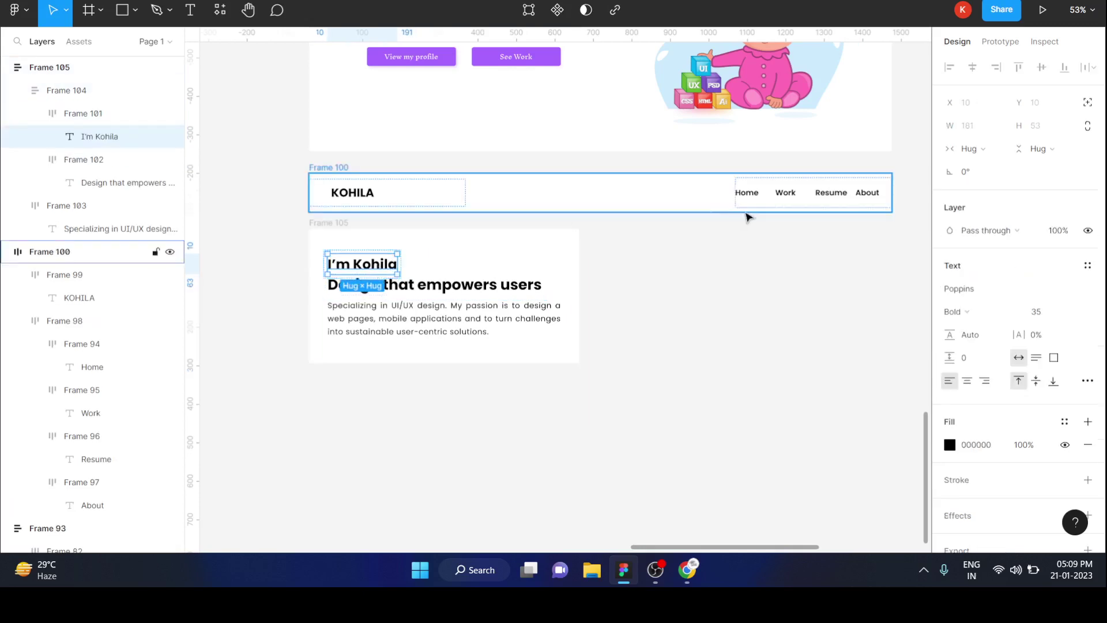
{"action": "left_click", "coordinate": [600, 306]}
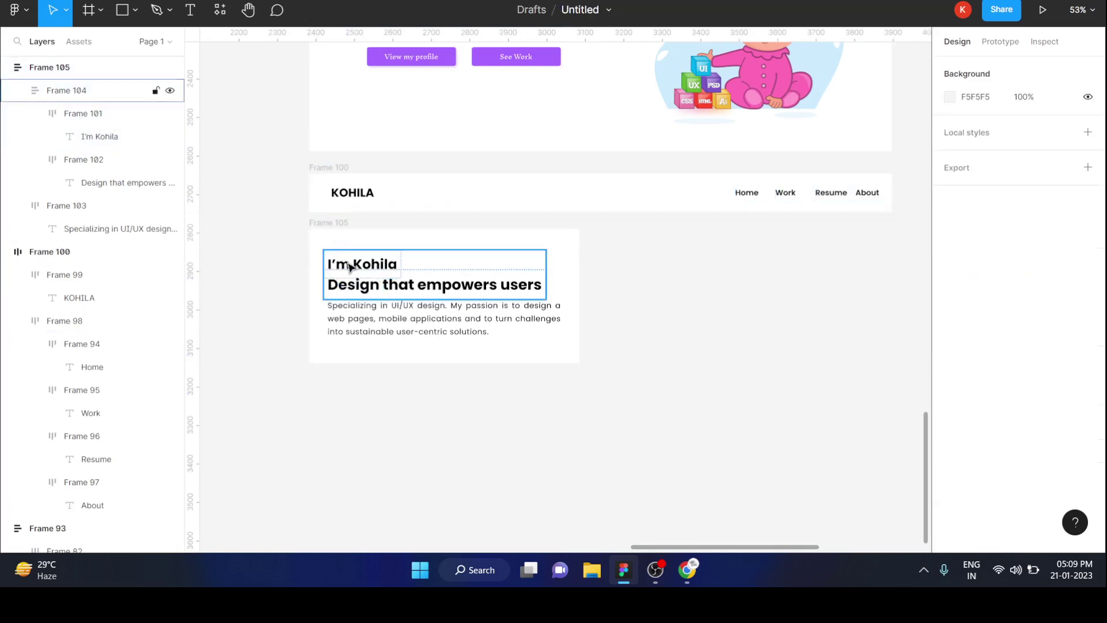
{"action": "left_click", "coordinate": [519, 289]}
{"action": "double_click", "coordinate": [369, 264]}
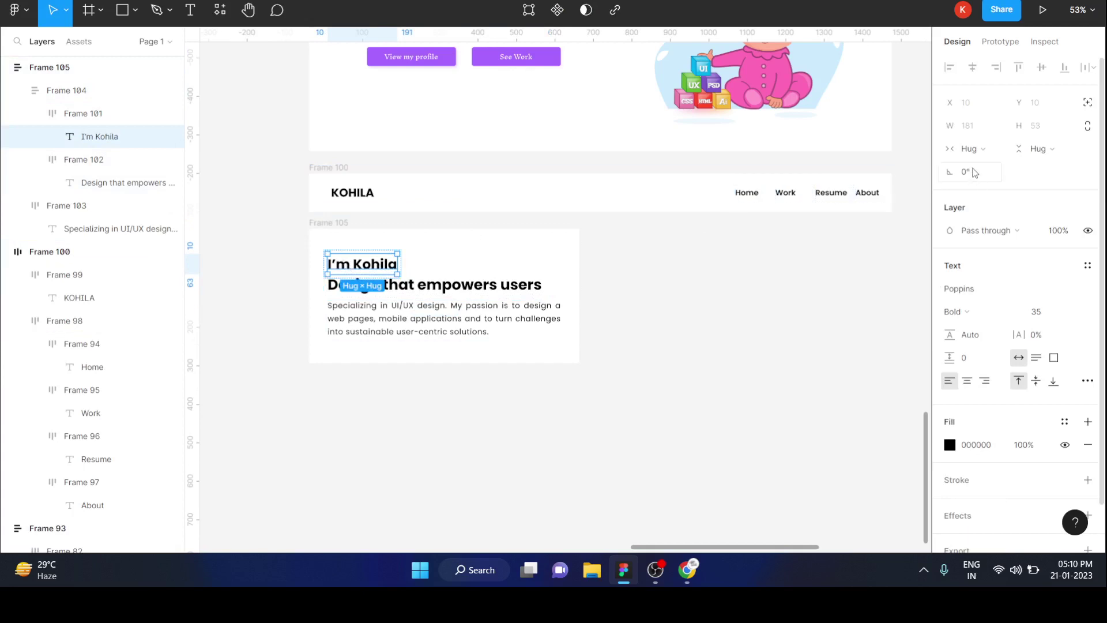
{"action": "left_click", "coordinate": [973, 149]}
{"action": "left_click", "coordinate": [983, 167]}
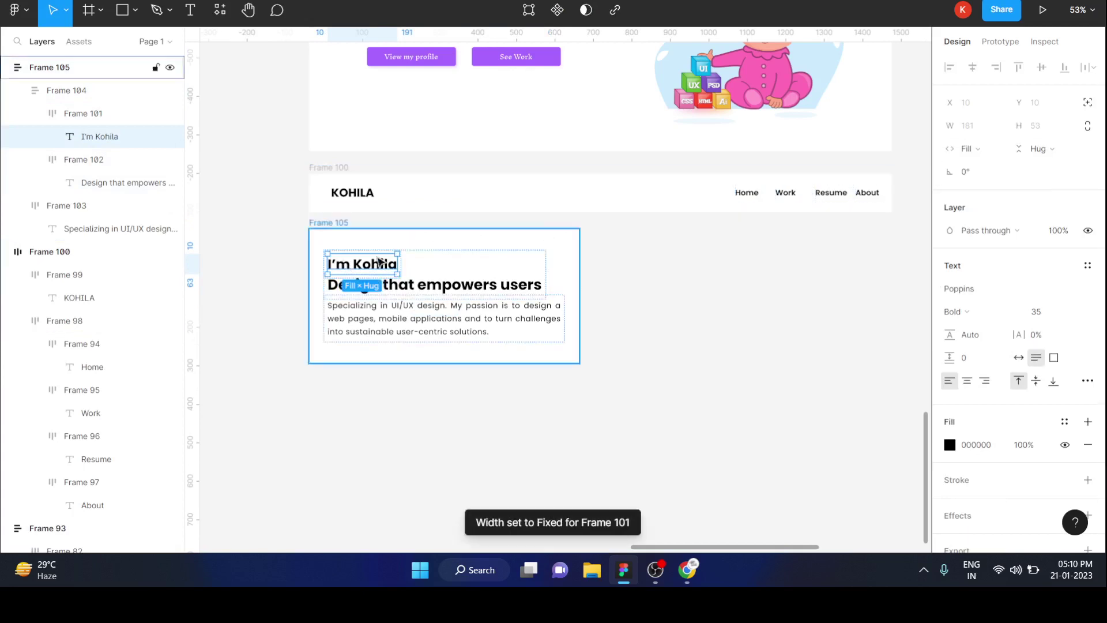
{"action": "left_click", "coordinate": [364, 252]}
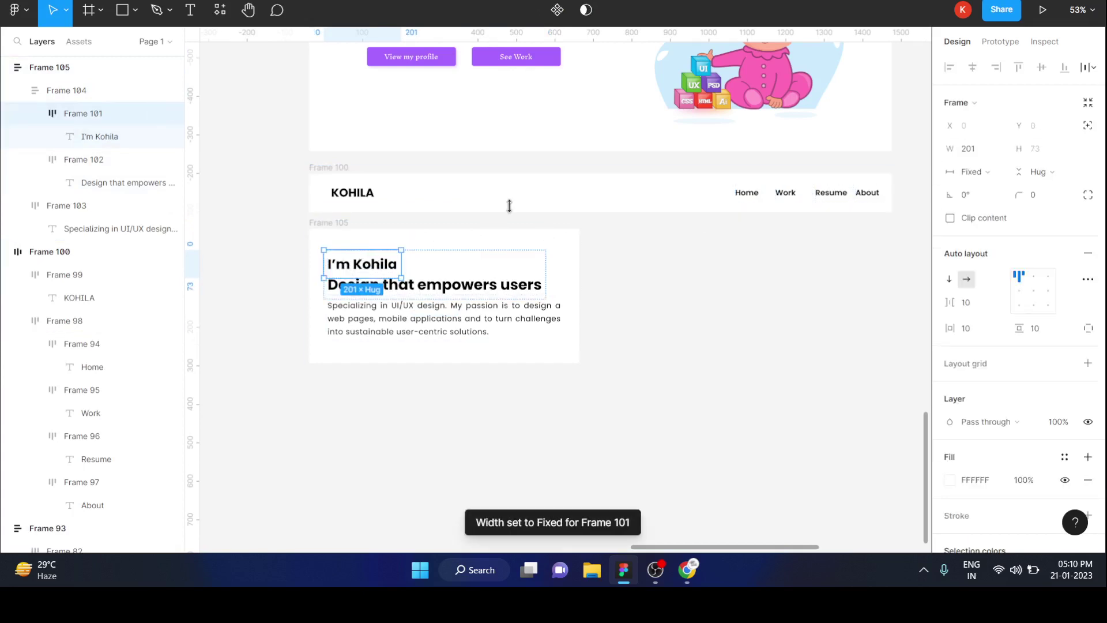
{"action": "left_click", "coordinate": [991, 173]}
{"action": "left_click", "coordinate": [992, 207]}
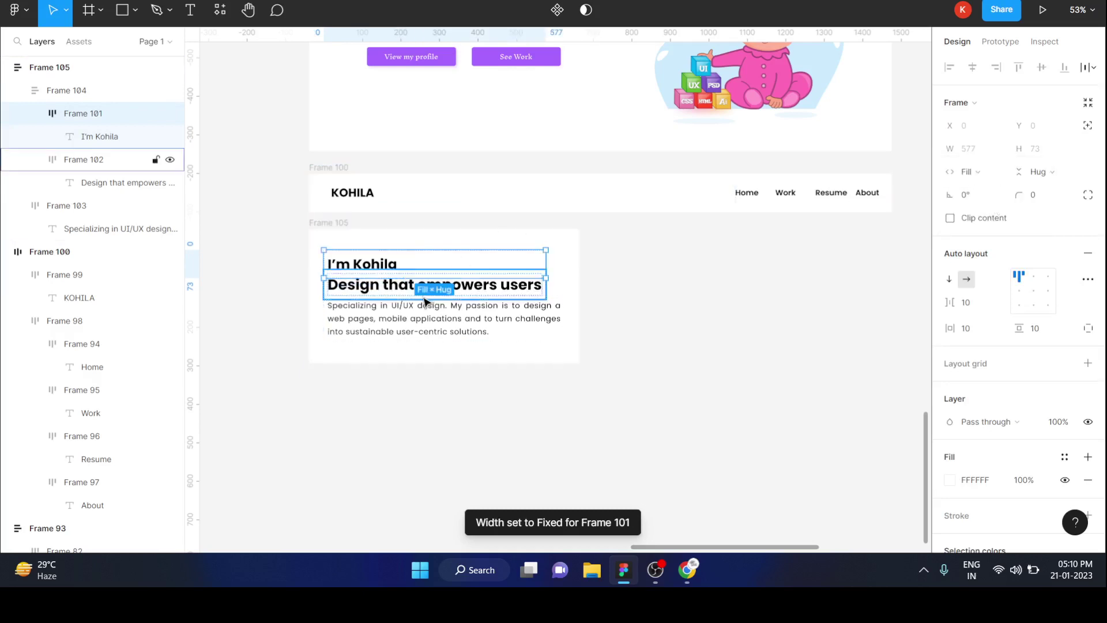
Step: Set the Design that empowers users text and Frame 102 to Fill container width
{"action": "left_click", "coordinate": [487, 290]}
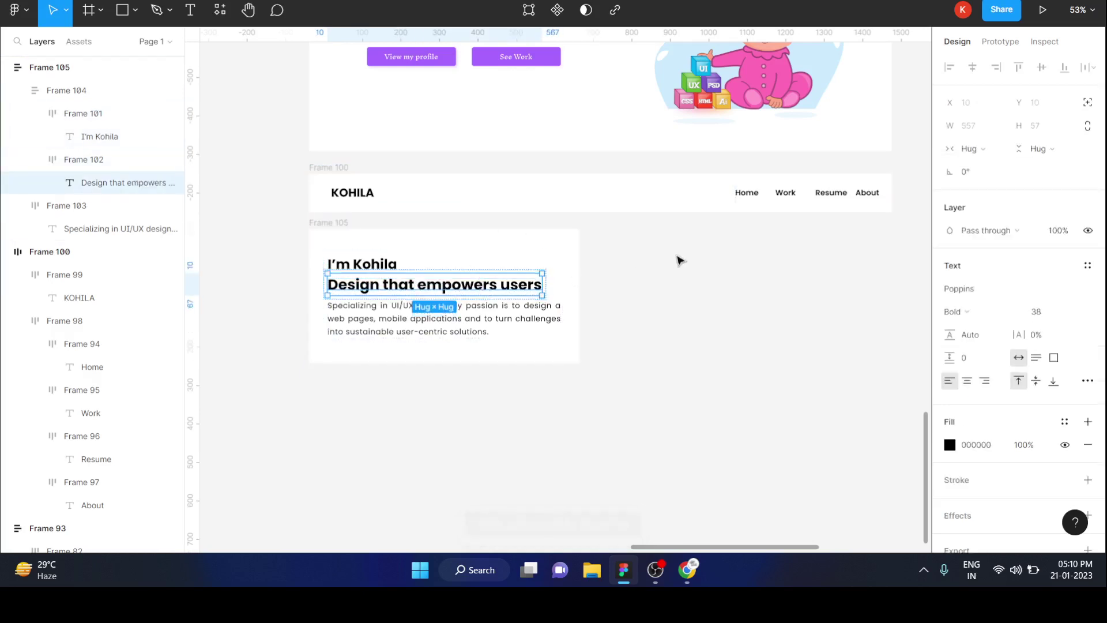
{"action": "left_click", "coordinate": [987, 152]}
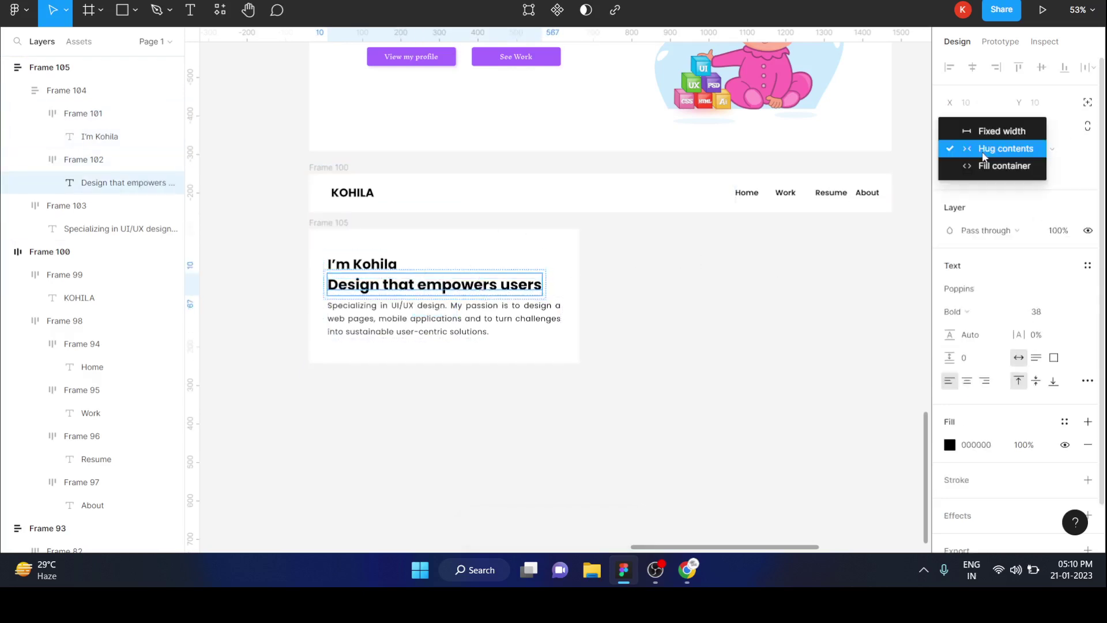
{"action": "left_click", "coordinate": [984, 179]}
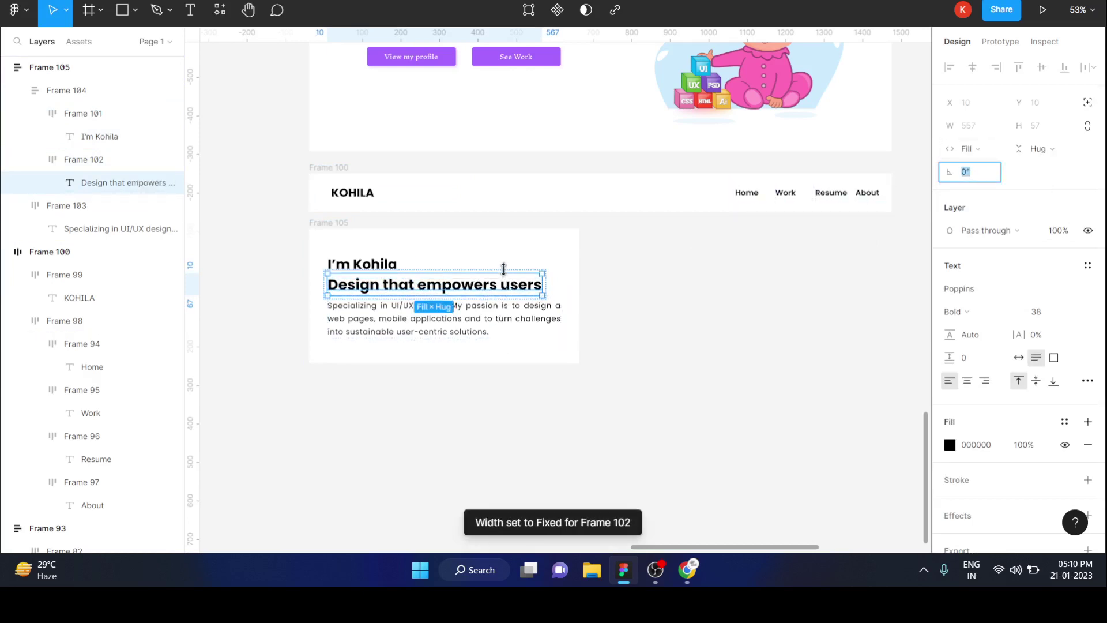
{"action": "left_click", "coordinate": [505, 272]}
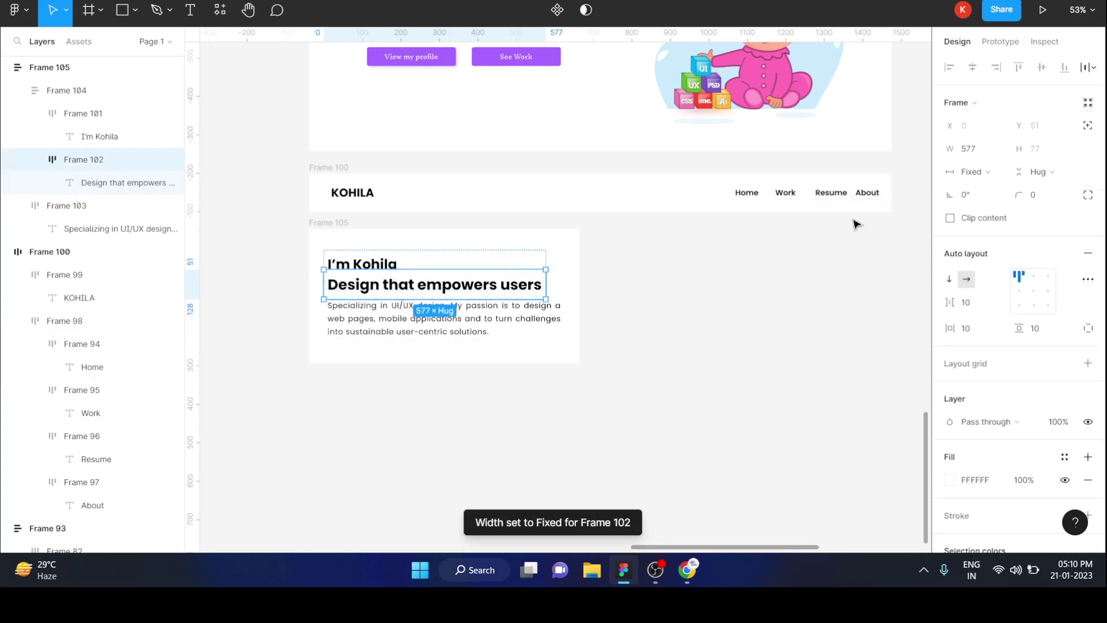
{"action": "left_click", "coordinate": [981, 170]}
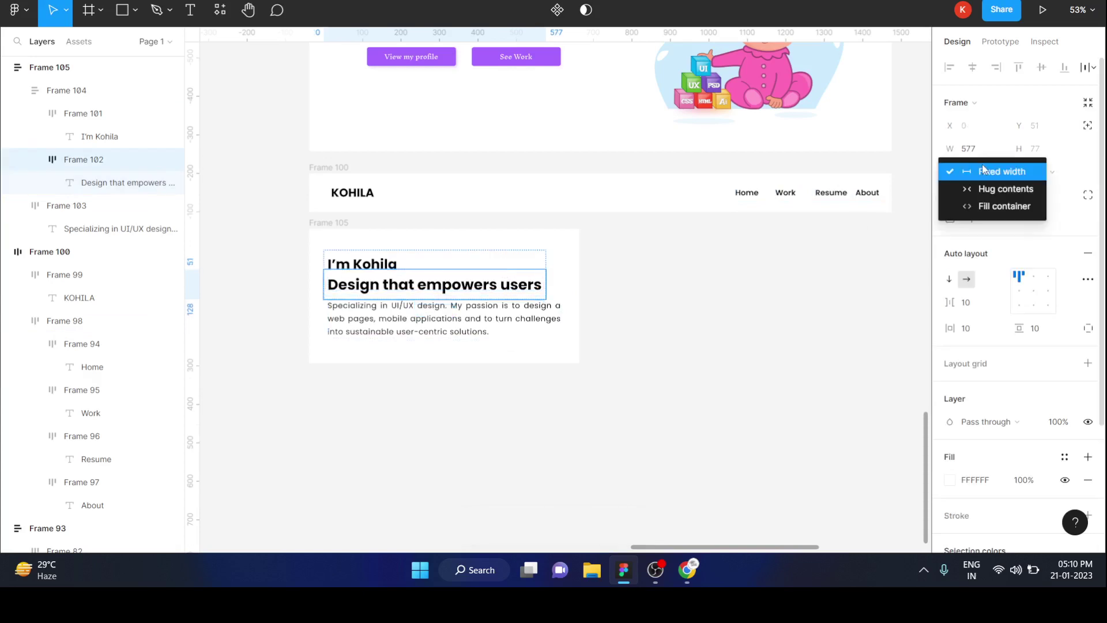
{"action": "left_click", "coordinate": [995, 205]}
Step: Set the Specializing paragraph and Frame 103 to Fill container width
{"action": "left_click", "coordinate": [505, 314]}
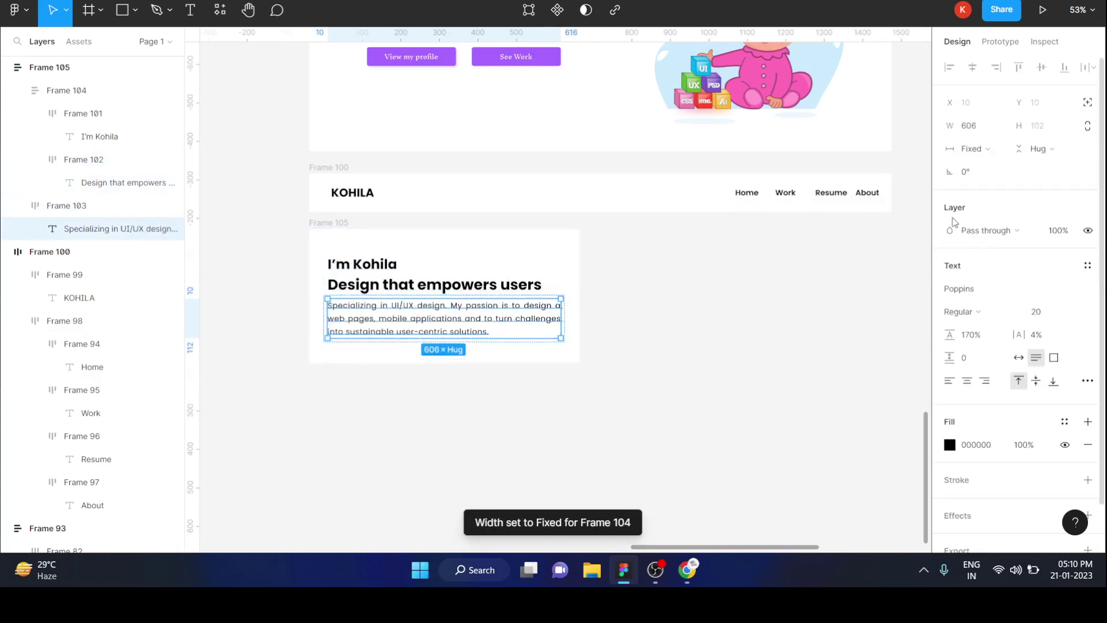
{"action": "left_click", "coordinate": [992, 149]}
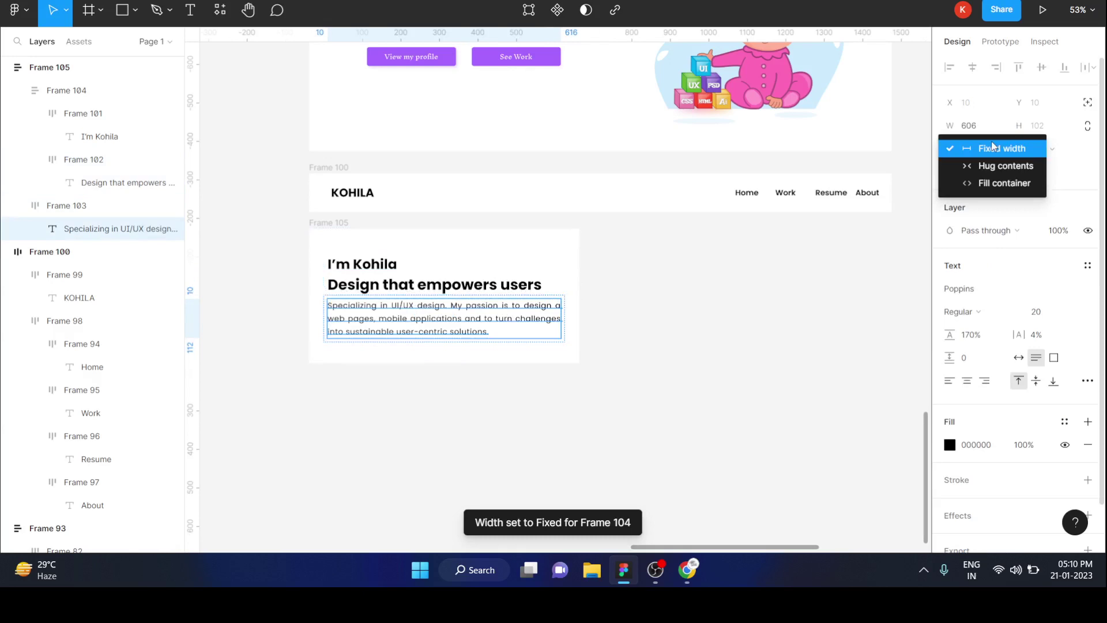
{"action": "left_click", "coordinate": [995, 182]}
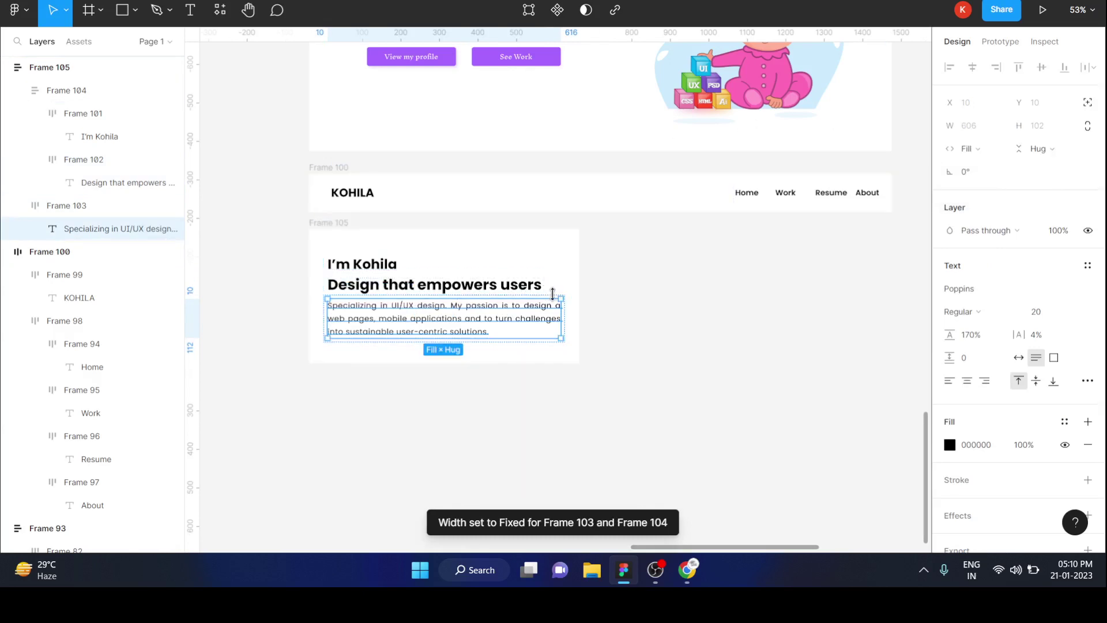
{"action": "left_click", "coordinate": [104, 206]}
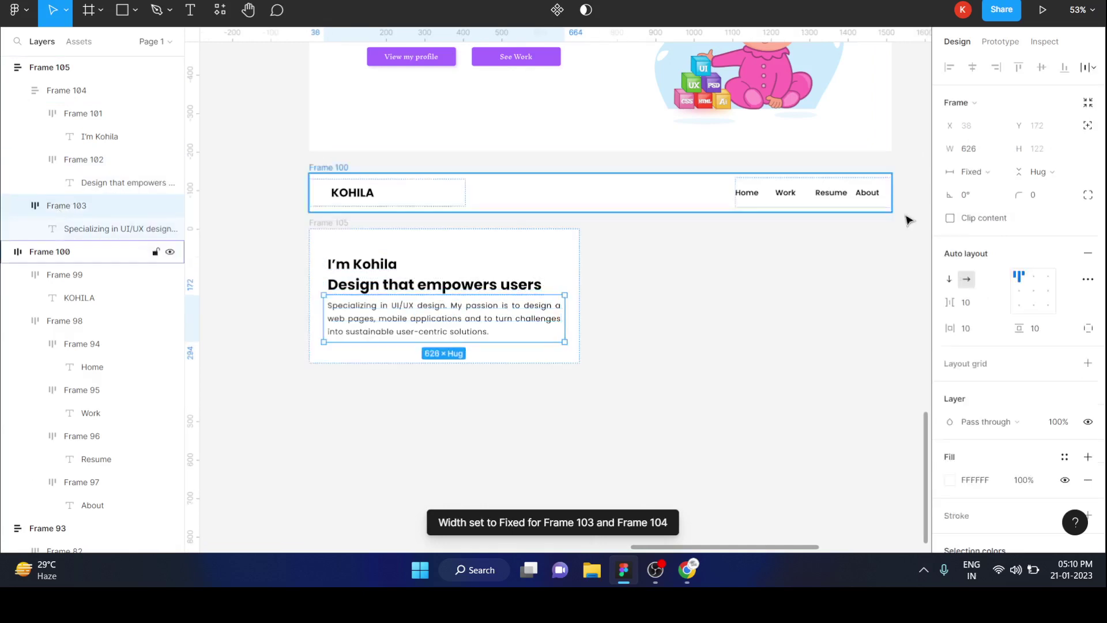
{"action": "left_click", "coordinate": [981, 172]}
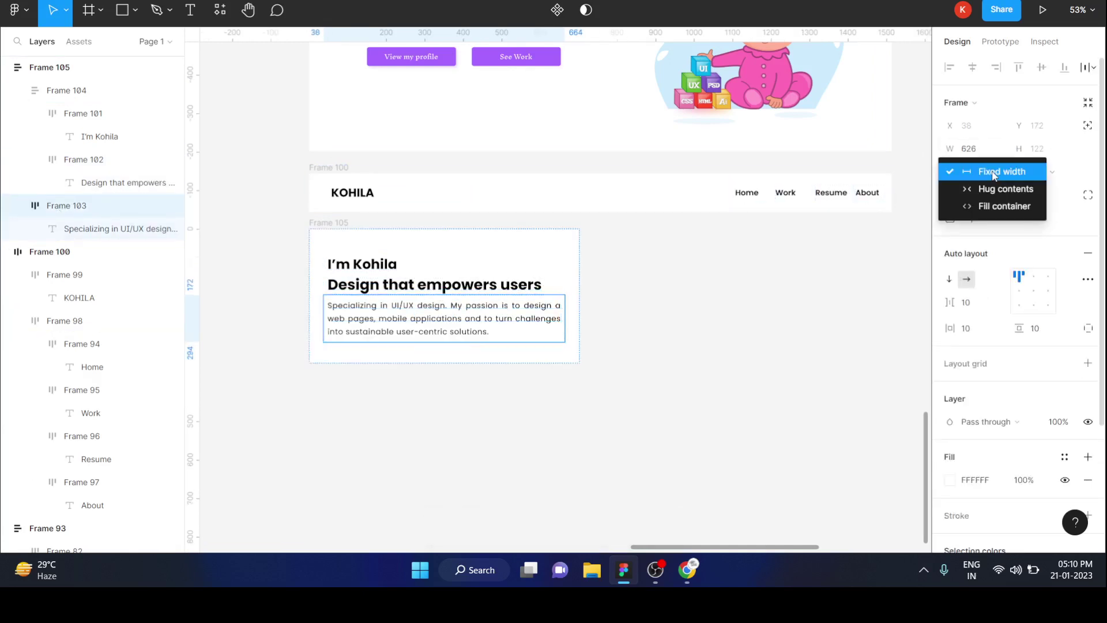
{"action": "left_click", "coordinate": [995, 203]}
Step: Set Frame 104 to Fill container width, then check Frame 103 and the 653-wide Frame 105
{"action": "left_click", "coordinate": [477, 261]}
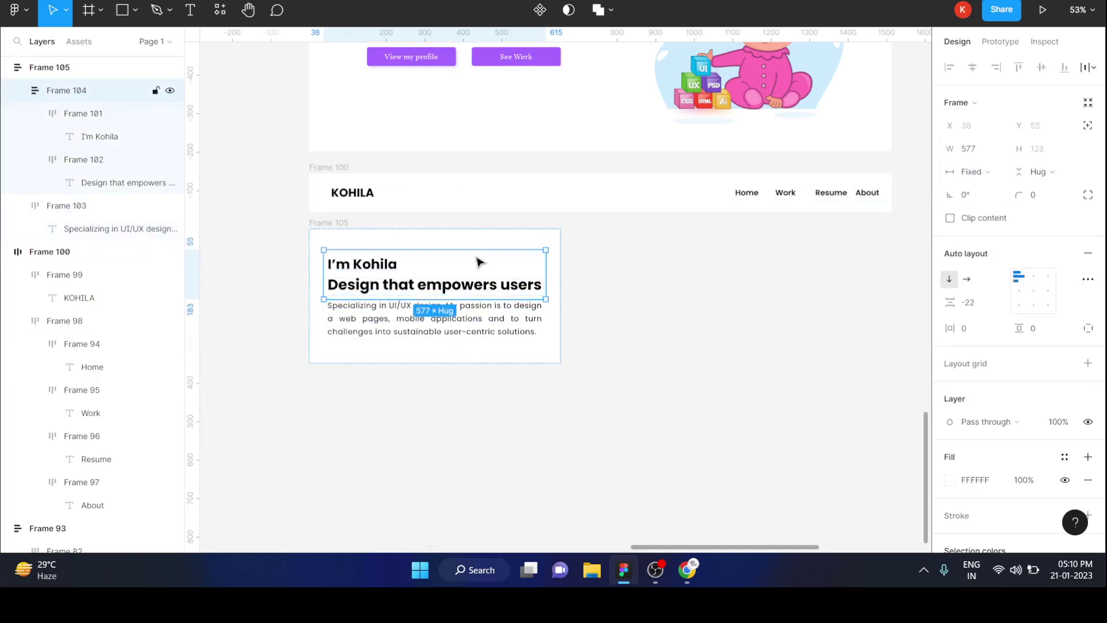
{"action": "left_click", "coordinate": [975, 172]}
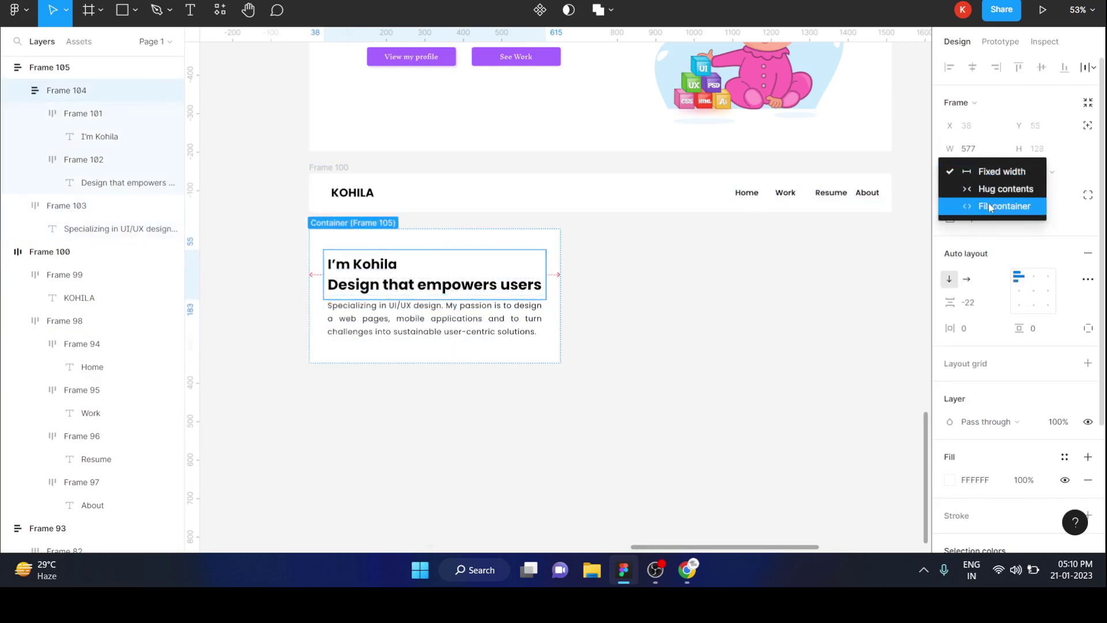
{"action": "left_click", "coordinate": [995, 202]}
{"action": "left_click", "coordinate": [535, 306]}
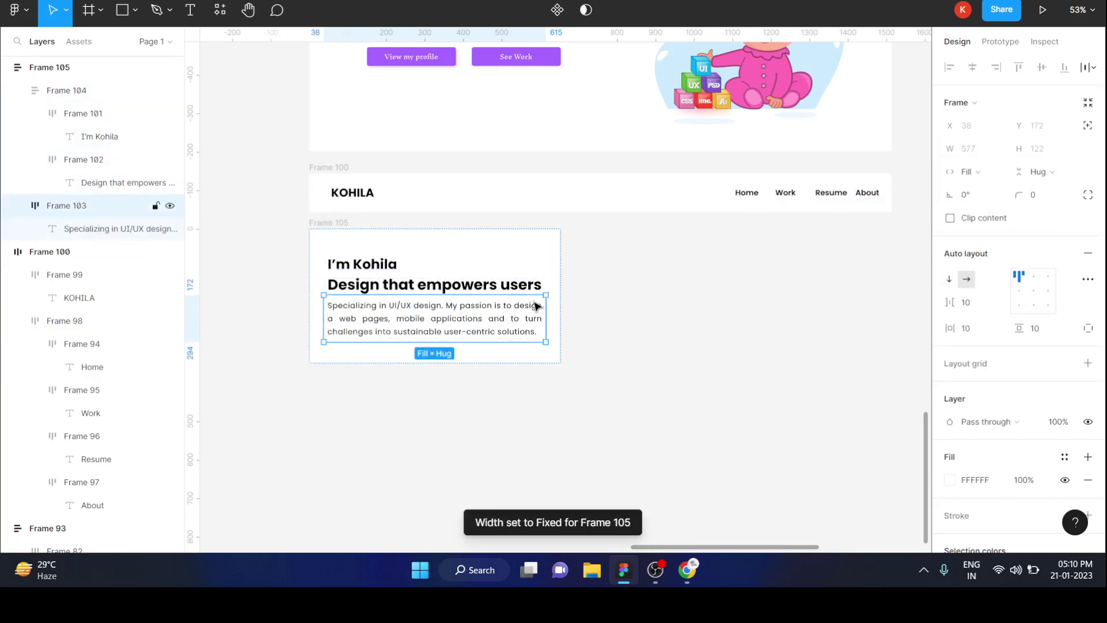
{"action": "left_click", "coordinate": [995, 173]}
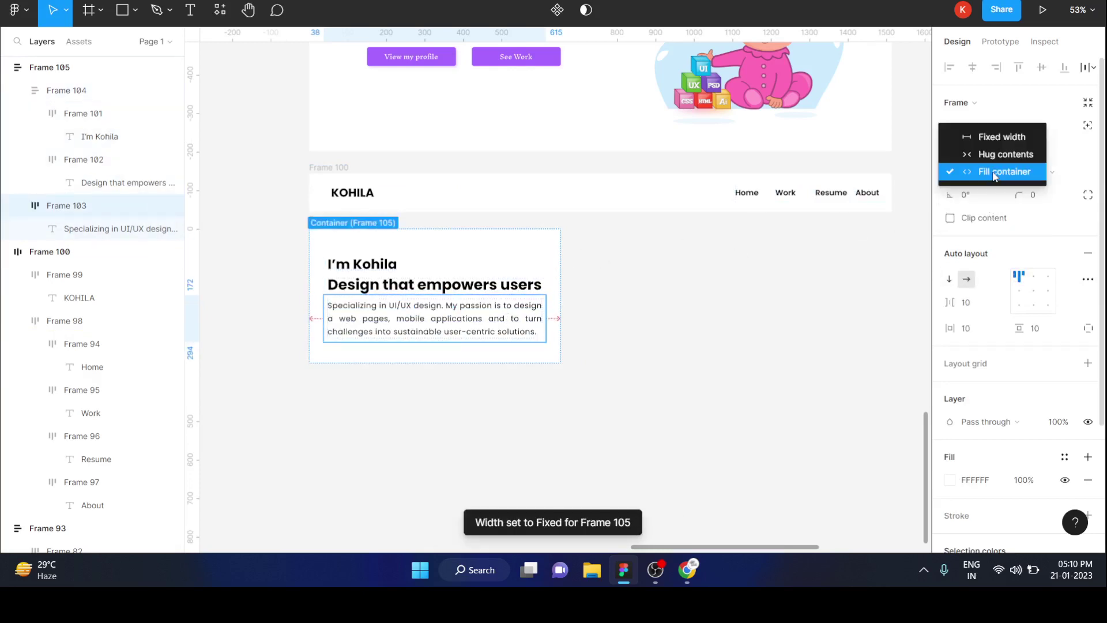
{"action": "left_click", "coordinate": [348, 229]}
{"action": "left_click", "coordinate": [705, 296]}
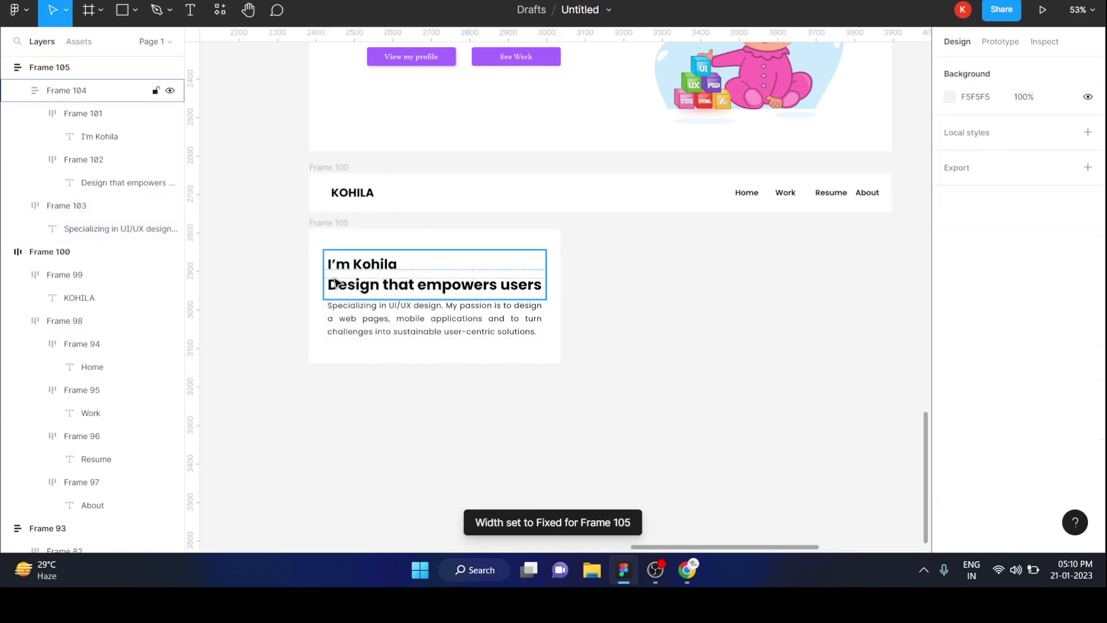
{"action": "left_click", "coordinate": [330, 223]}
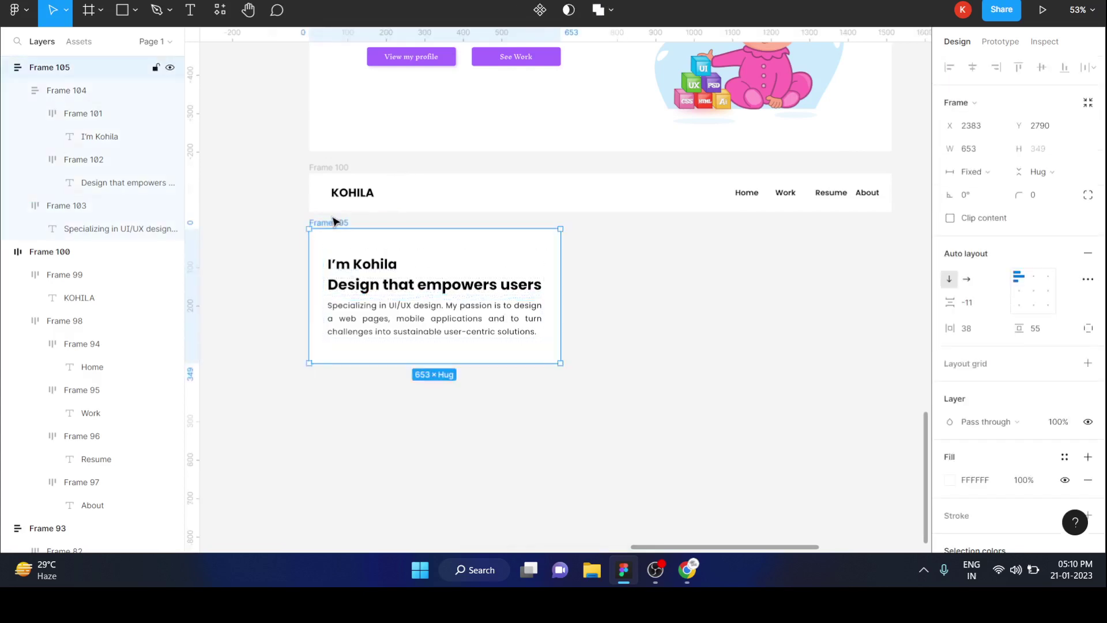
Step: Alt-drag a copy of the baby illustration out of BABY to sit beside Frame 105
{"action": "left_click", "coordinate": [802, 382]}
{"action": "scroll", "coordinate": [800, 380], "scroll_direction": "down", "scroll_amount": 3}
{"action": "scroll", "coordinate": [779, 369], "scroll_direction": "right", "scroll_amount": 3}
{"action": "scroll", "coordinate": [773, 363], "scroll_direction": "up", "scroll_amount": 2}
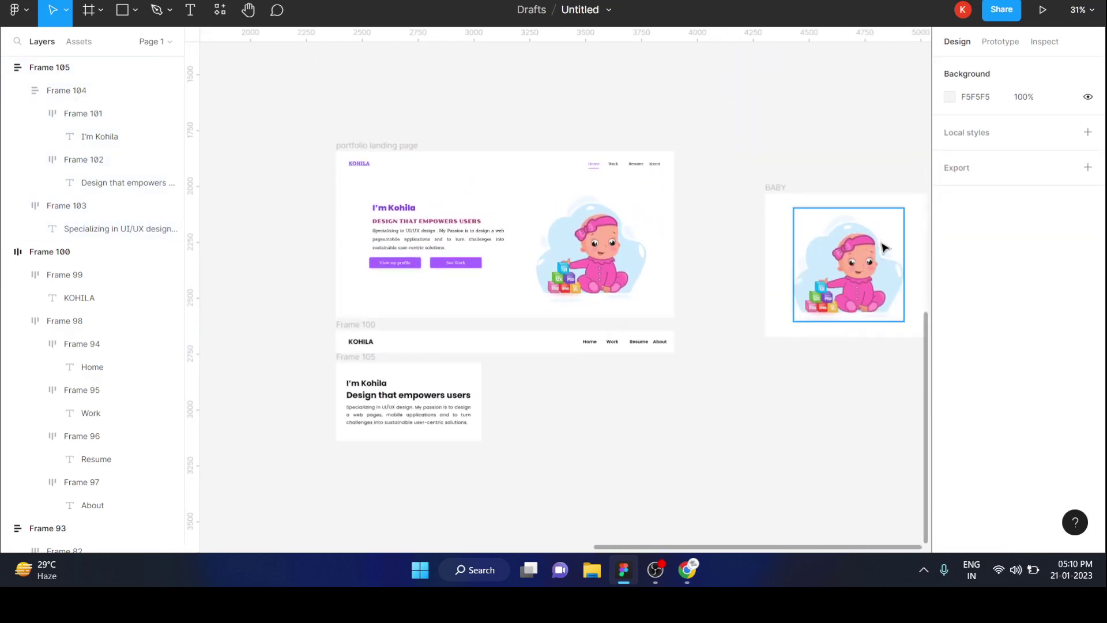
{"action": "left_click", "coordinate": [856, 290]}
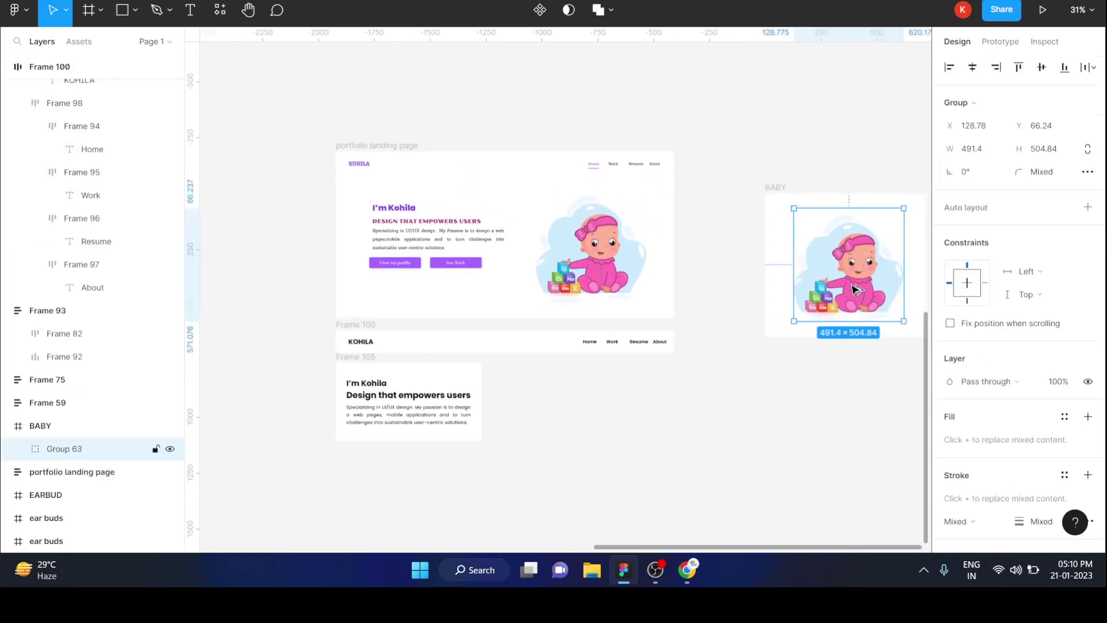
{"action": "mouse_move", "coordinate": [855, 289]}
{"action": "left_mouse_down"}
{"action": "mouse_move", "coordinate": [582, 434]}
{"action": "mouse_move", "coordinate": [606, 430]}
{"action": "left_mouse_up"}
Step: Wrap Frame 105 and the illustration copy in a horizontal auto-layout frame
{"action": "scroll", "coordinate": [606, 430], "scroll_direction": "up", "scroll_amount": 5}
{"action": "scroll", "coordinate": [606, 429], "scroll_direction": "down", "scroll_amount": 5}
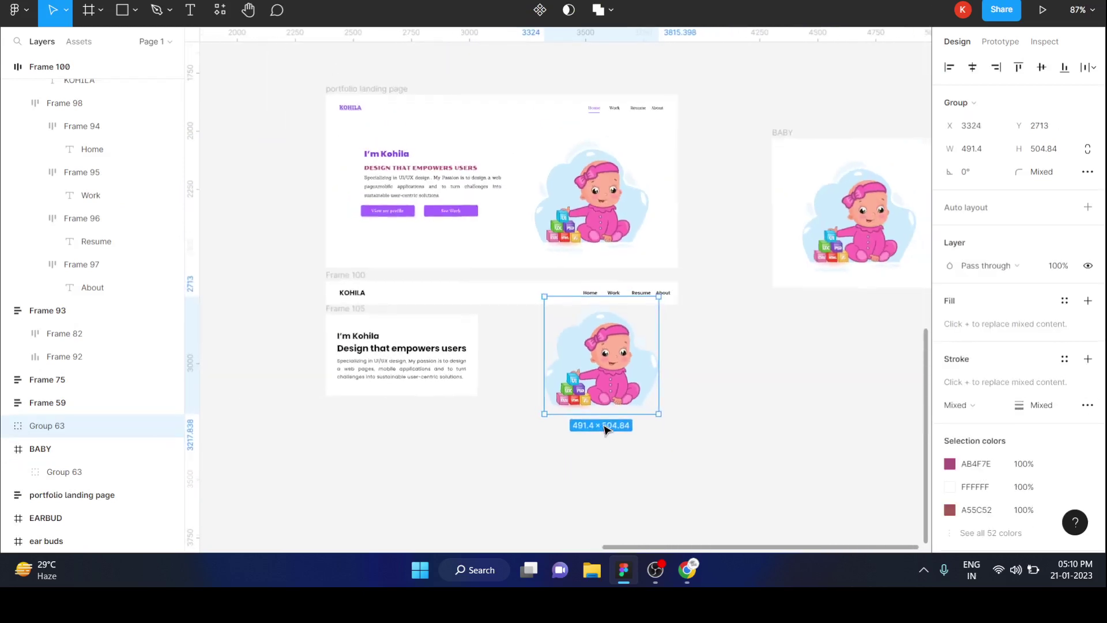
{"action": "scroll", "coordinate": [606, 430], "scroll_direction": "down", "scroll_amount": 1}
{"action": "left_click", "coordinate": [355, 318], "text": "shift"}
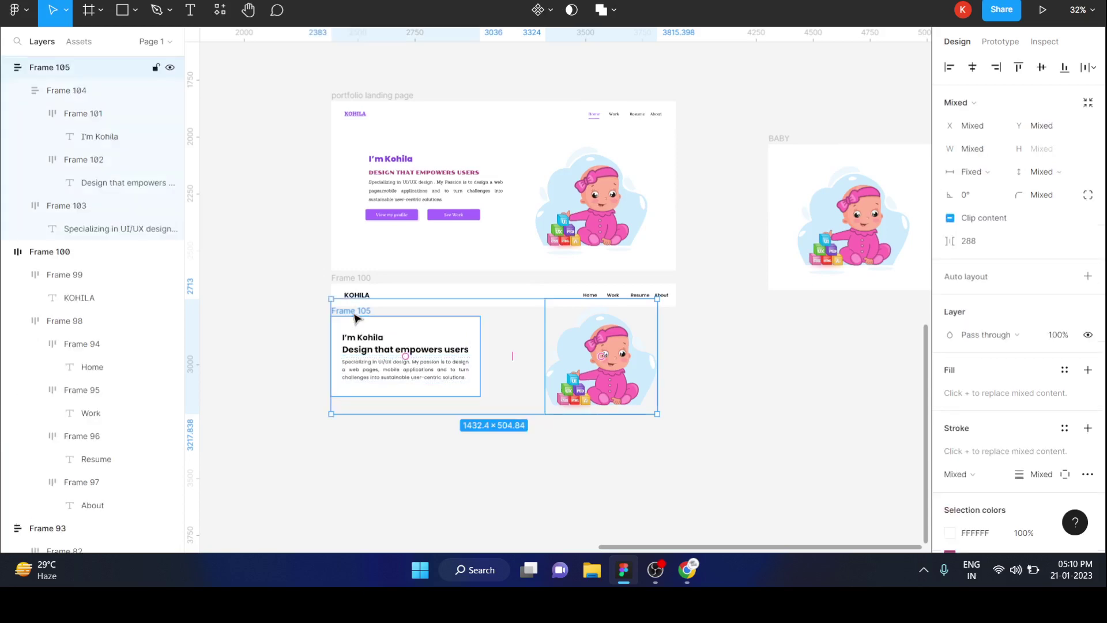
{"action": "key", "text": "shift+a"}
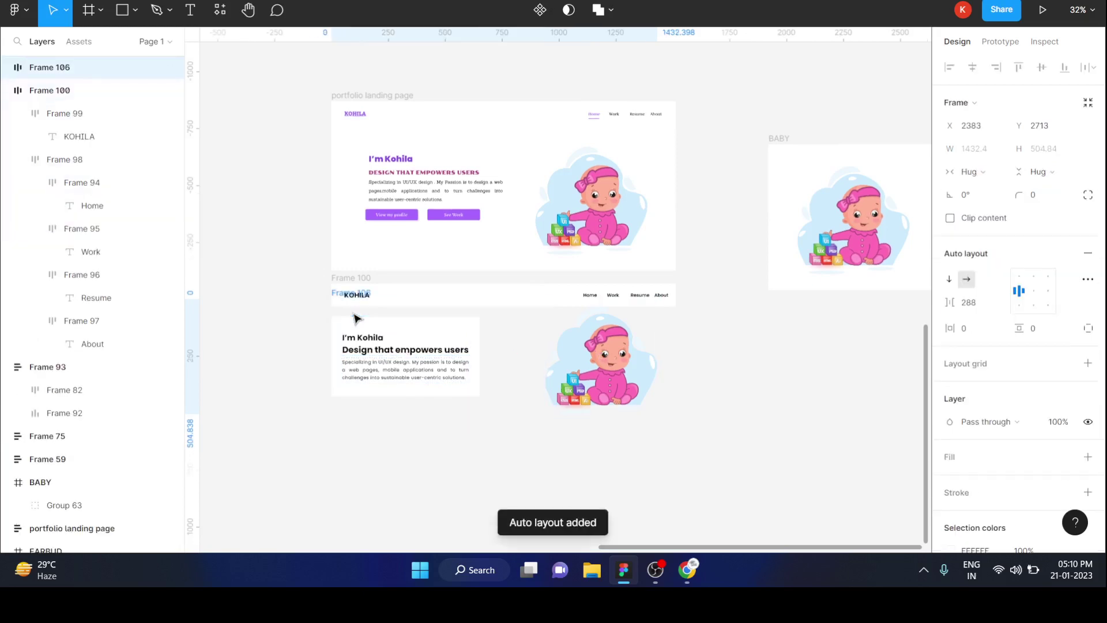
Step: Give Frame 106 a white FFFFFF fill and set Frame 105 to Fill container width
{"action": "scroll", "coordinate": [355, 317], "scroll_direction": "up", "scroll_amount": 3}
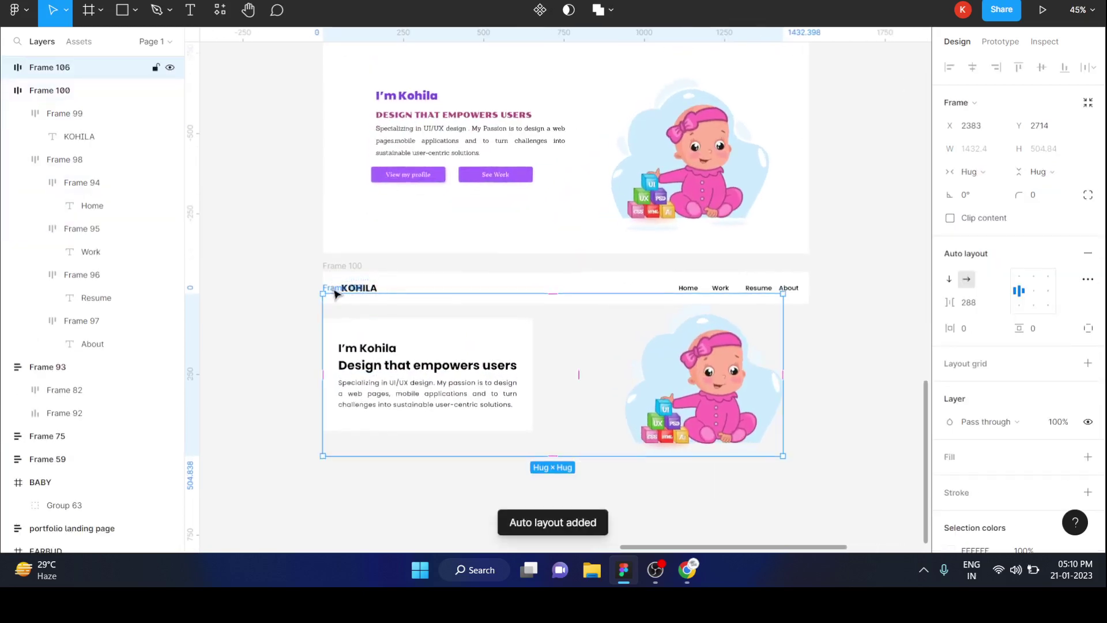
{"action": "left_click_drag", "start_coordinate": [335, 294], "coordinate": [337, 295]}
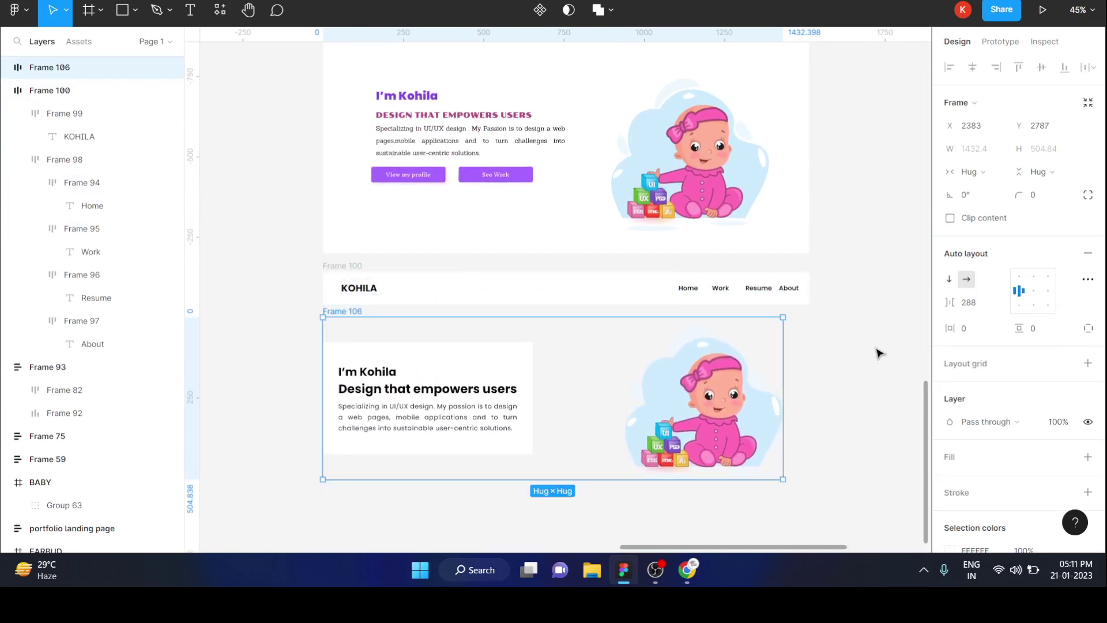
{"action": "left_click", "coordinate": [950, 458]}
{"action": "left_click", "coordinate": [453, 393]}
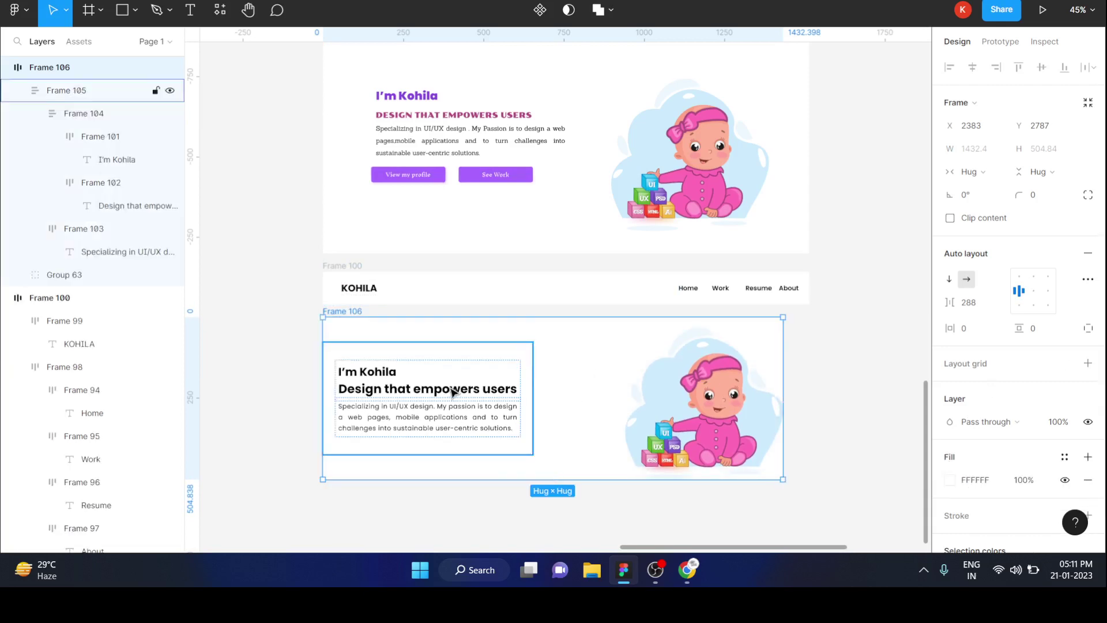
{"action": "left_click", "coordinate": [984, 173]}
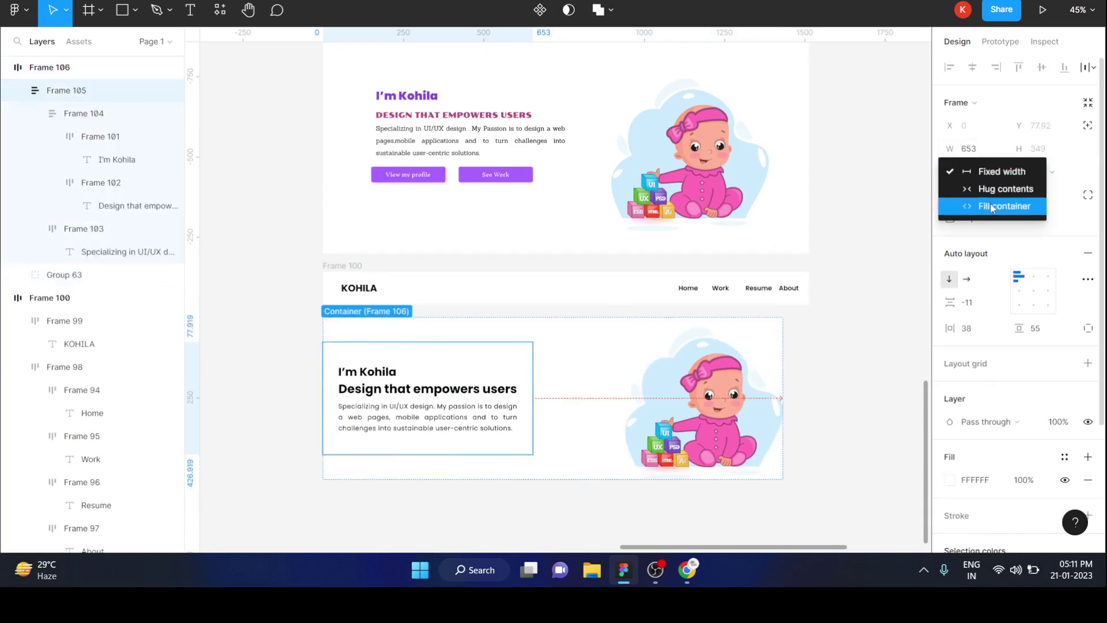
{"action": "left_click", "coordinate": [1004, 206]}
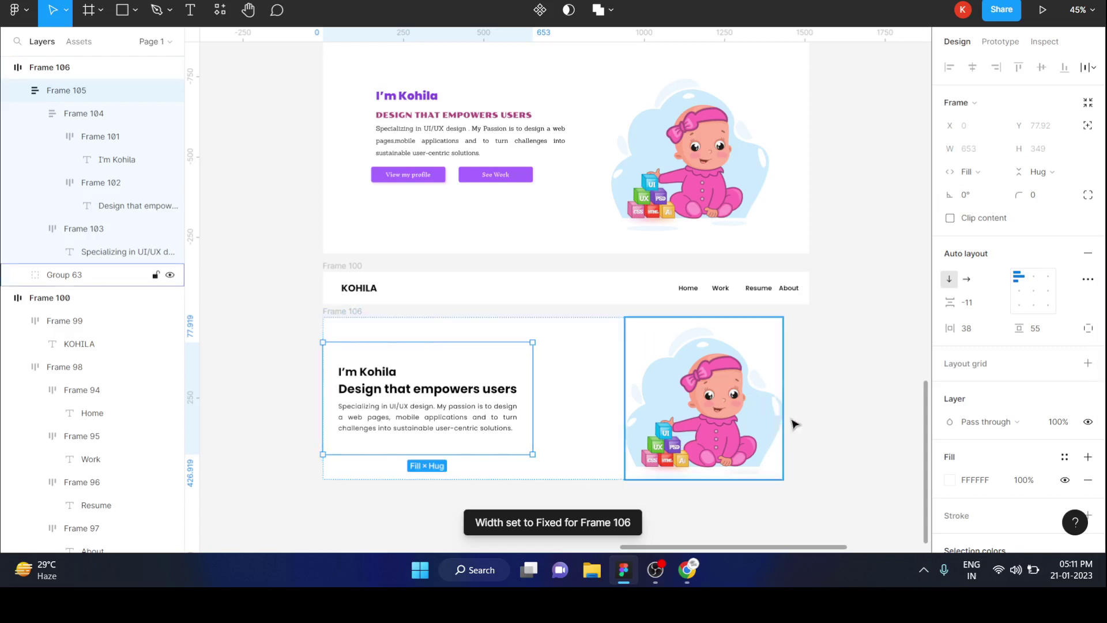
Step: Try Fill container width on the baby illustration Group 63, then undo it
{"action": "left_click", "coordinate": [352, 315]}
{"action": "left_click", "coordinate": [720, 394]}
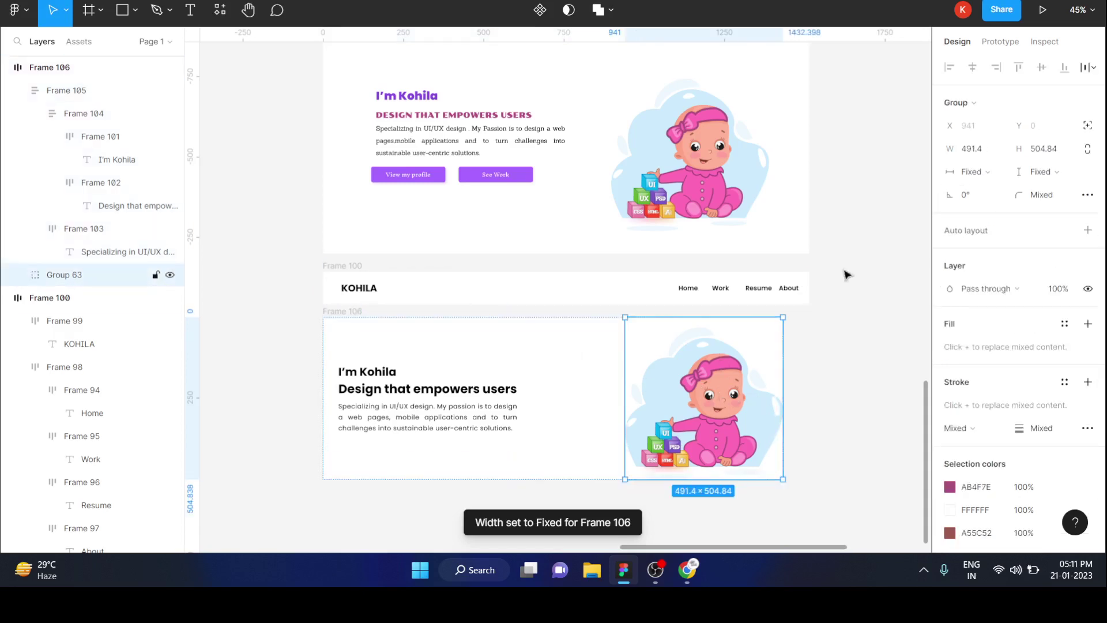
{"action": "left_click", "coordinate": [978, 172]}
{"action": "left_click", "coordinate": [985, 190]}
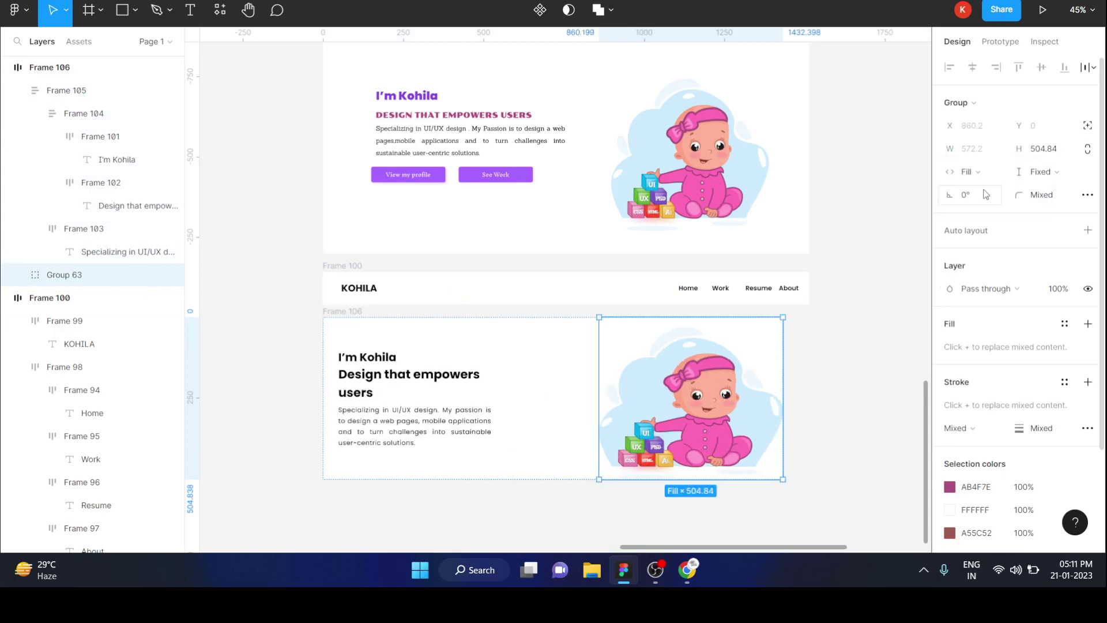
{"action": "scroll", "coordinate": [626, 429], "scroll_direction": "down", "scroll_amount": 2}
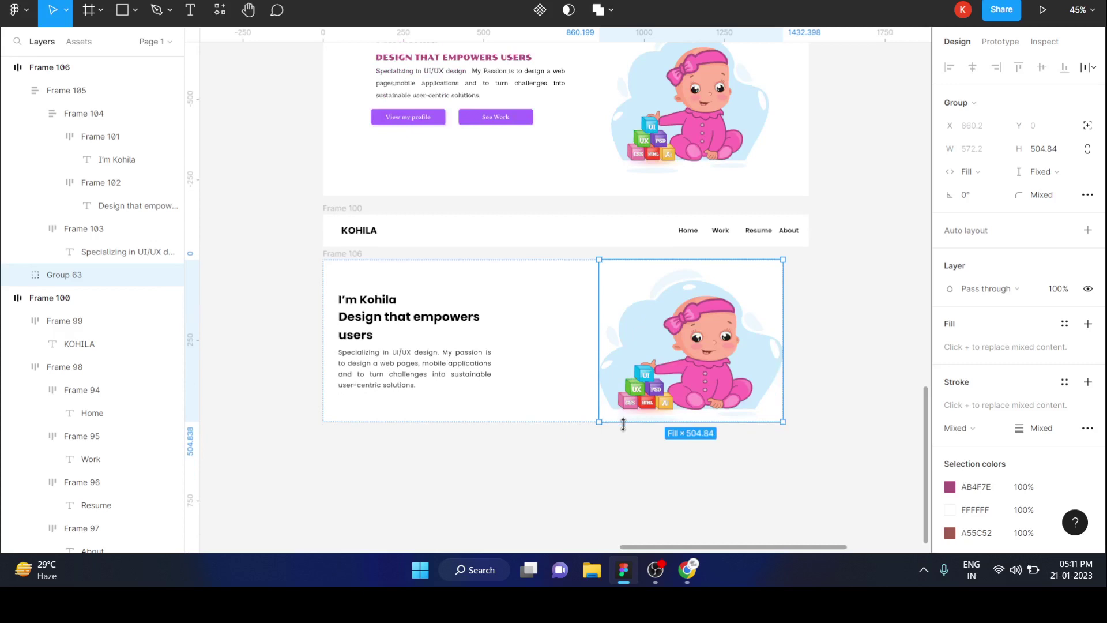
{"action": "key", "text": "ctrl+z"}
Step: Give the hero Frame 106 43 horizontal padding, 31 vertical padding and 189 item spacing
{"action": "left_click", "coordinate": [881, 301]}
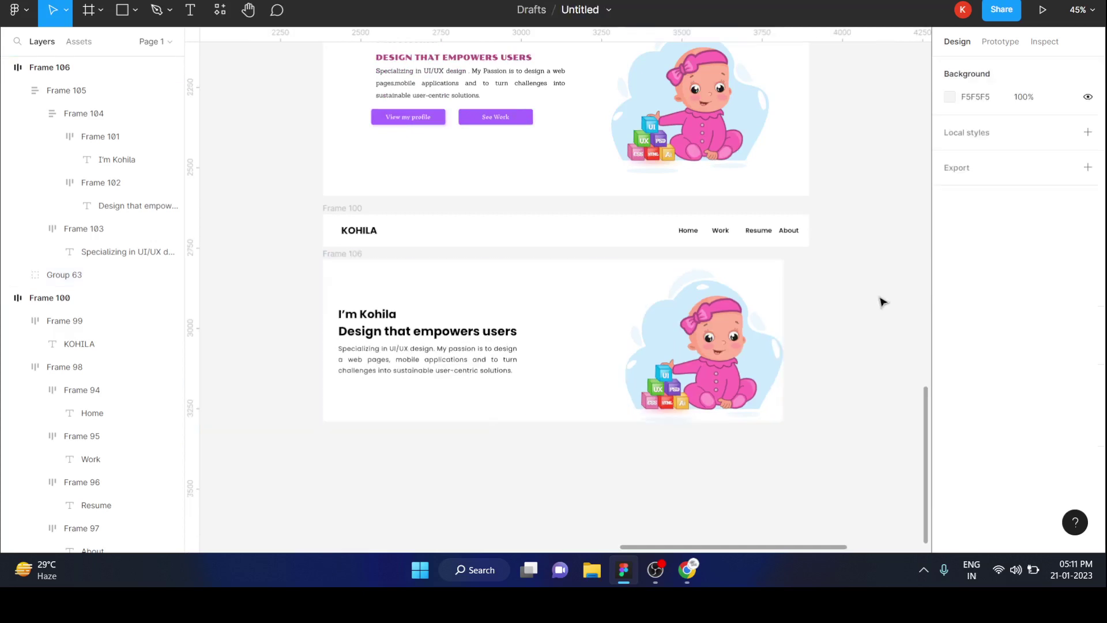
{"action": "left_click", "coordinate": [357, 255]}
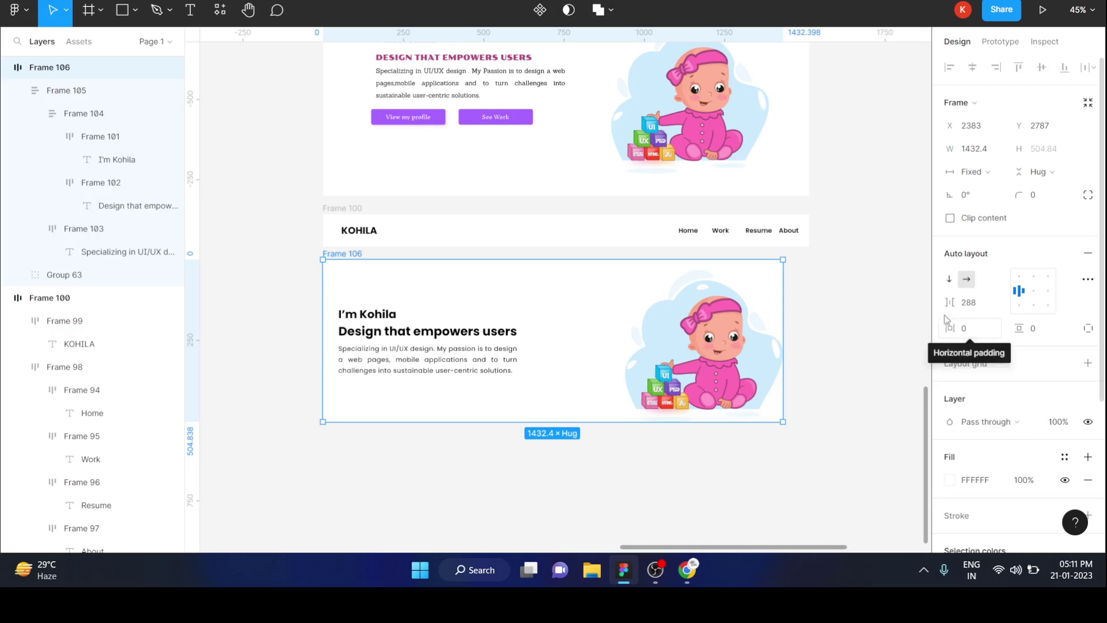
{"action": "left_click_drag", "start_coordinate": [950, 328], "coordinate": [1008, 342]}
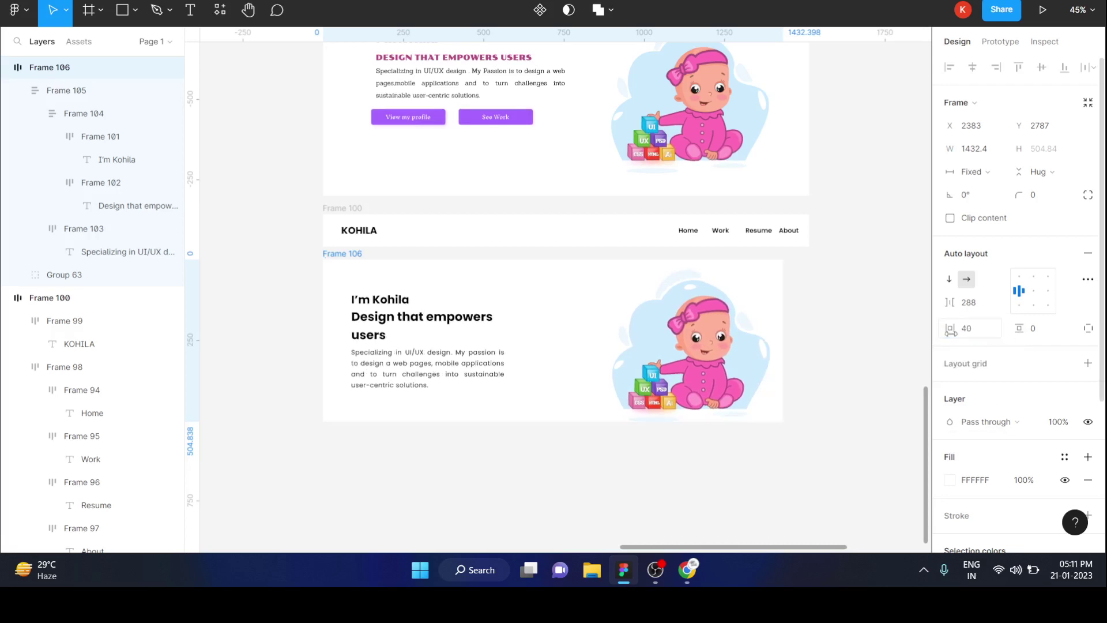
{"action": "left_click", "coordinate": [799, 295]}
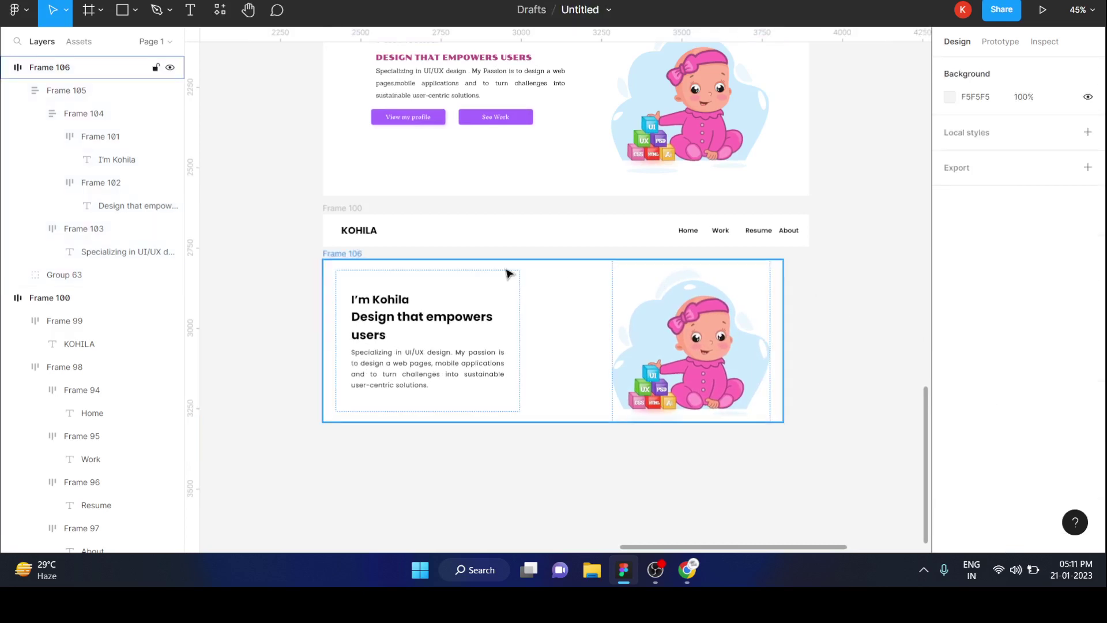
{"action": "left_click", "coordinate": [358, 253]}
{"action": "mouse_move", "coordinate": [1027, 328]}
{"action": "left_mouse_down"}
{"action": "mouse_move", "coordinate": [946, 329]}
{"action": "mouse_move", "coordinate": [950, 339]}
{"action": "left_mouse_up"}
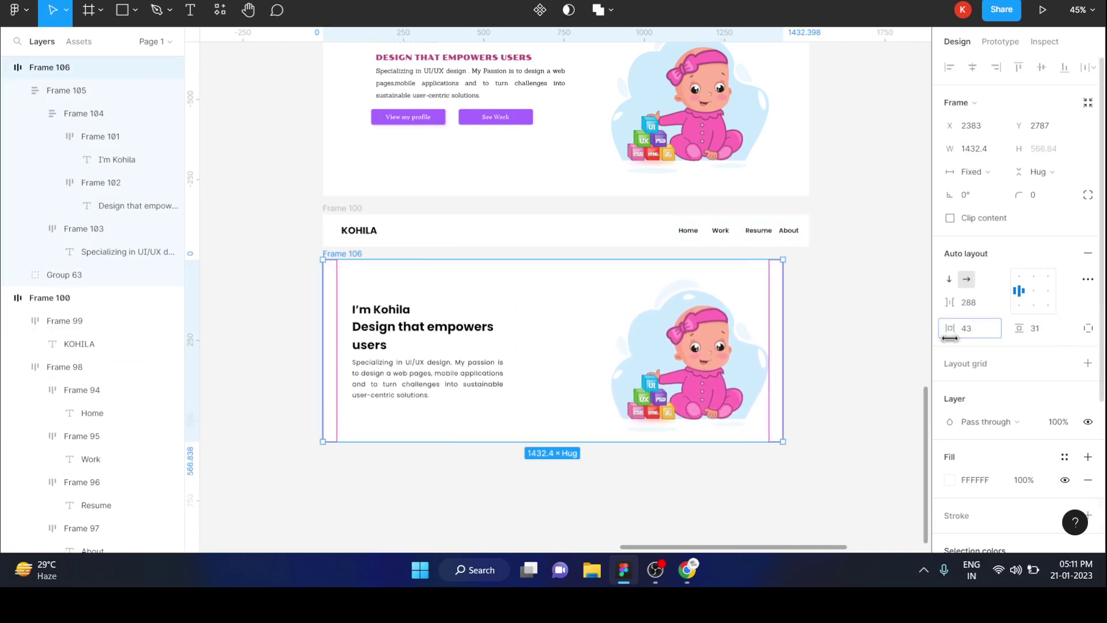
{"action": "left_click", "coordinate": [842, 335]}
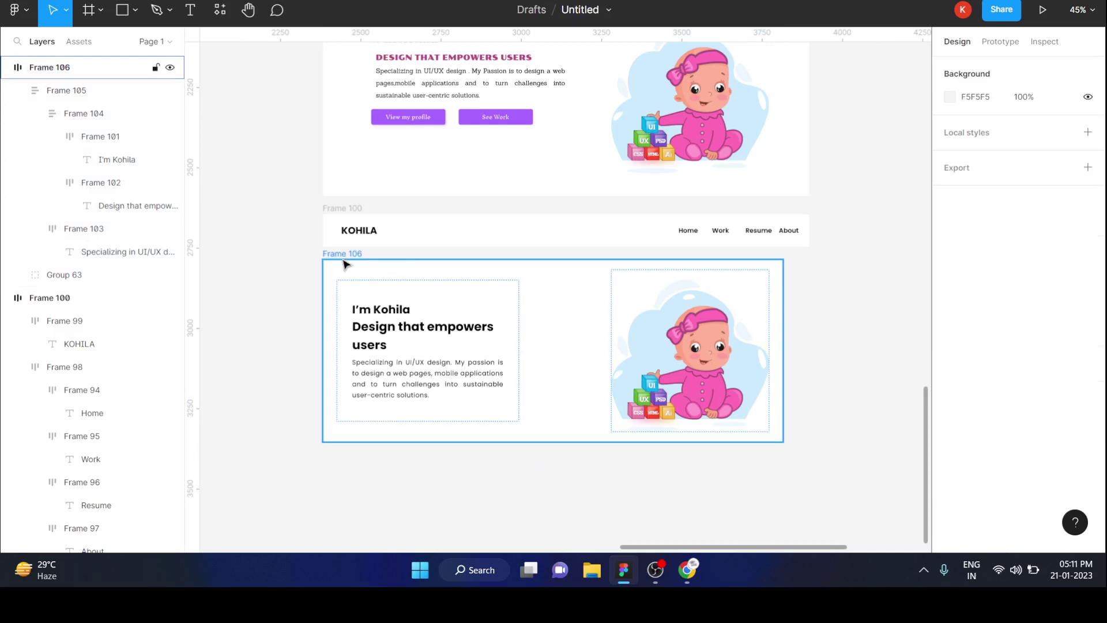
{"action": "left_click", "coordinate": [344, 264]}
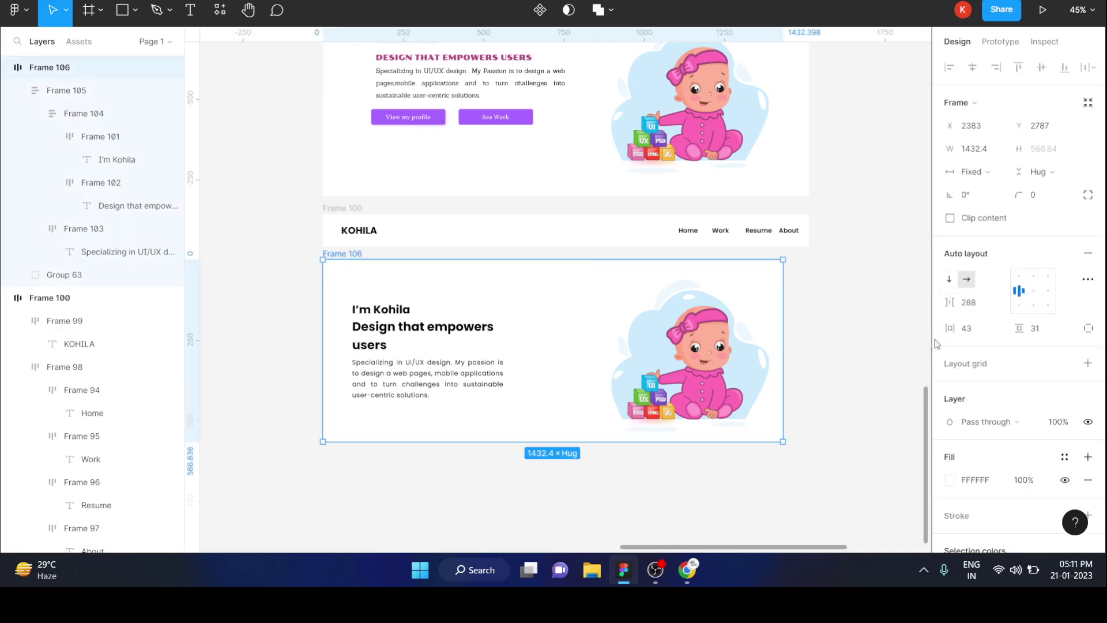
{"action": "mouse_move", "coordinate": [949, 302]}
{"action": "left_mouse_down"}
{"action": "mouse_move", "coordinate": [1021, 310]}
{"action": "mouse_move", "coordinate": [810, 291]}
{"action": "left_mouse_up"}
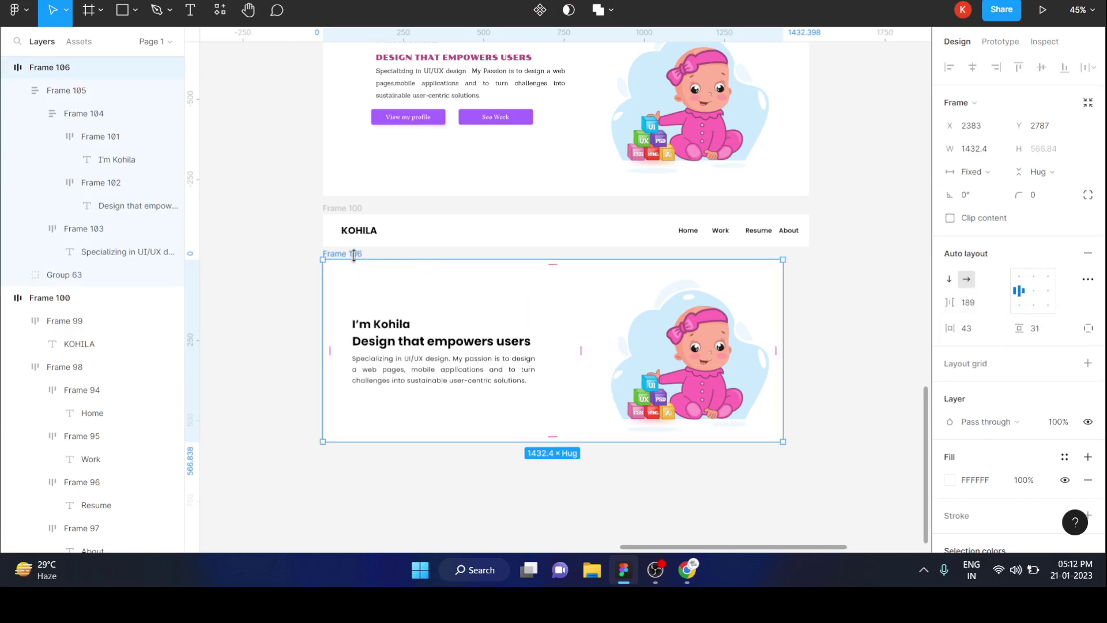
Step: Widen Frame 106 to 1514 and wrap it with navbar Frame 100 in an auto-layout frame
{"action": "left_click_drag", "start_coordinate": [786, 286], "coordinate": [806, 287]}
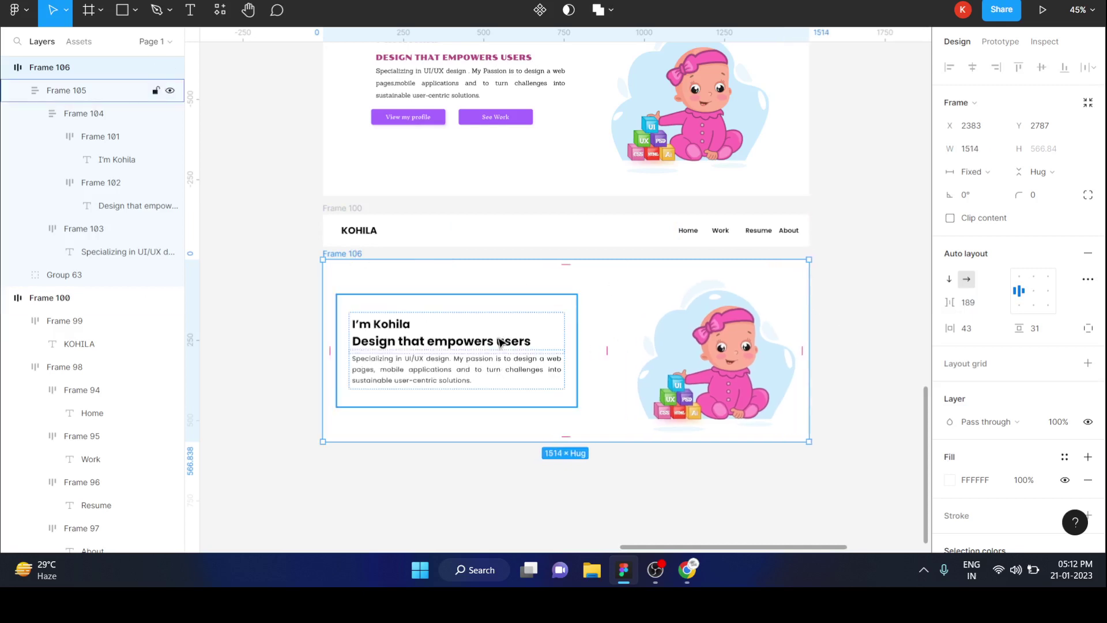
{"action": "left_click", "coordinate": [340, 207], "text": "shift"}
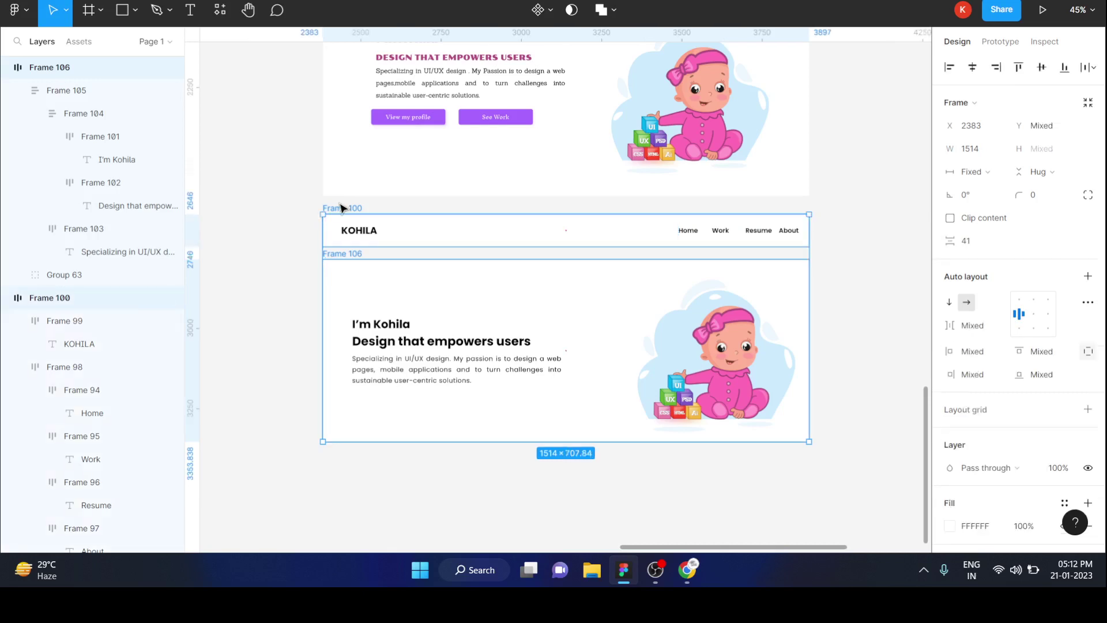
{"action": "key", "text": "shift+a"}
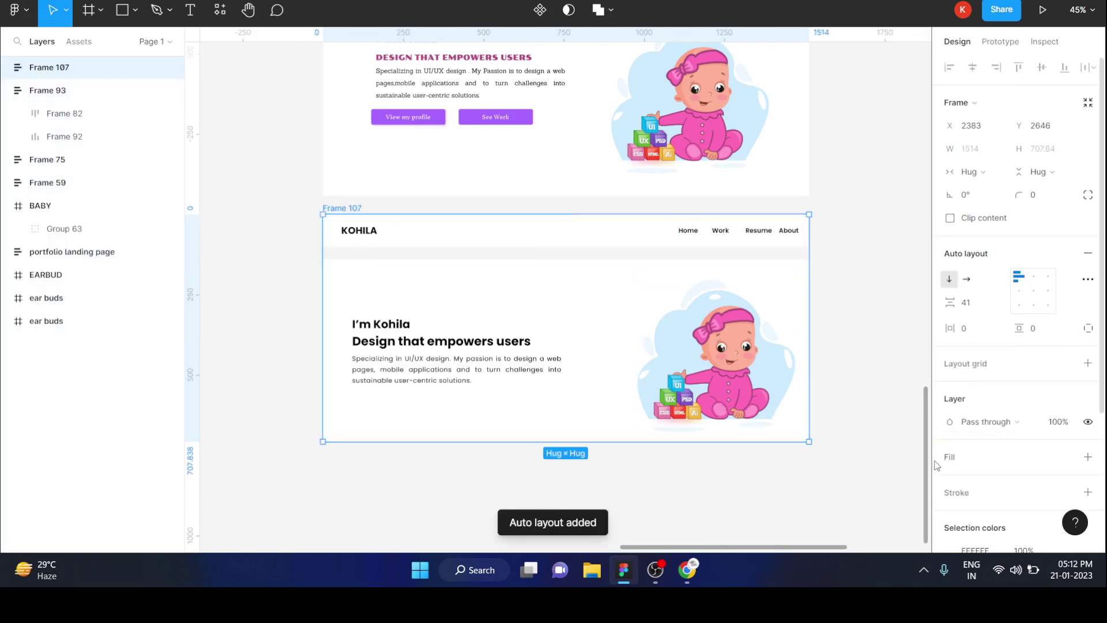
Step: Set the navbar Frame 100 to Fill container width inside the new wrapper
{"action": "left_click", "coordinate": [719, 494]}
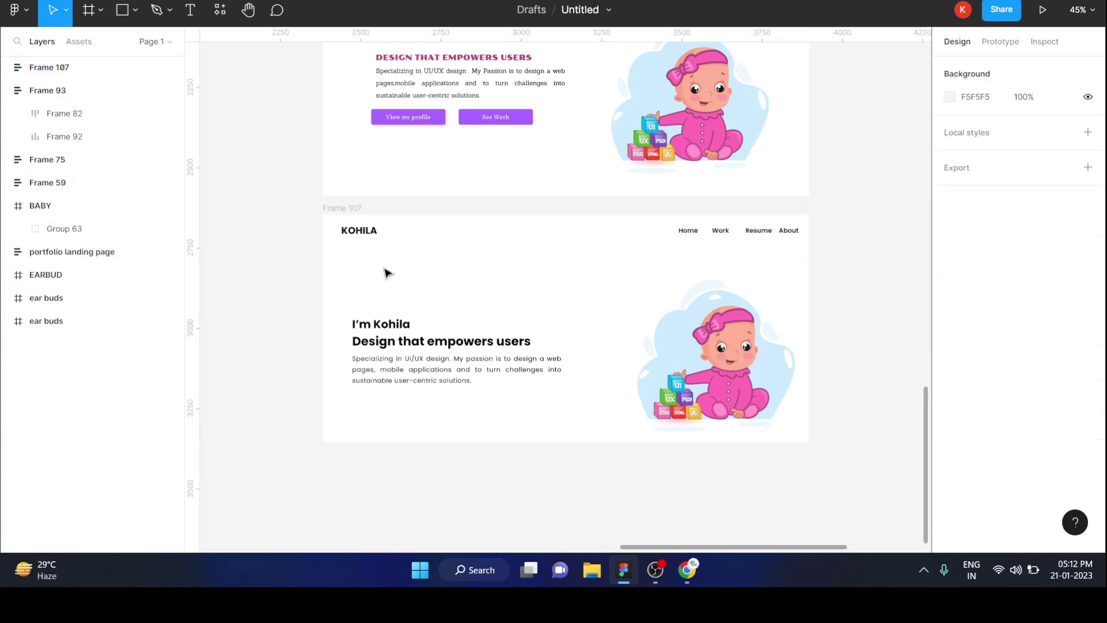
{"action": "left_click", "coordinate": [353, 213]}
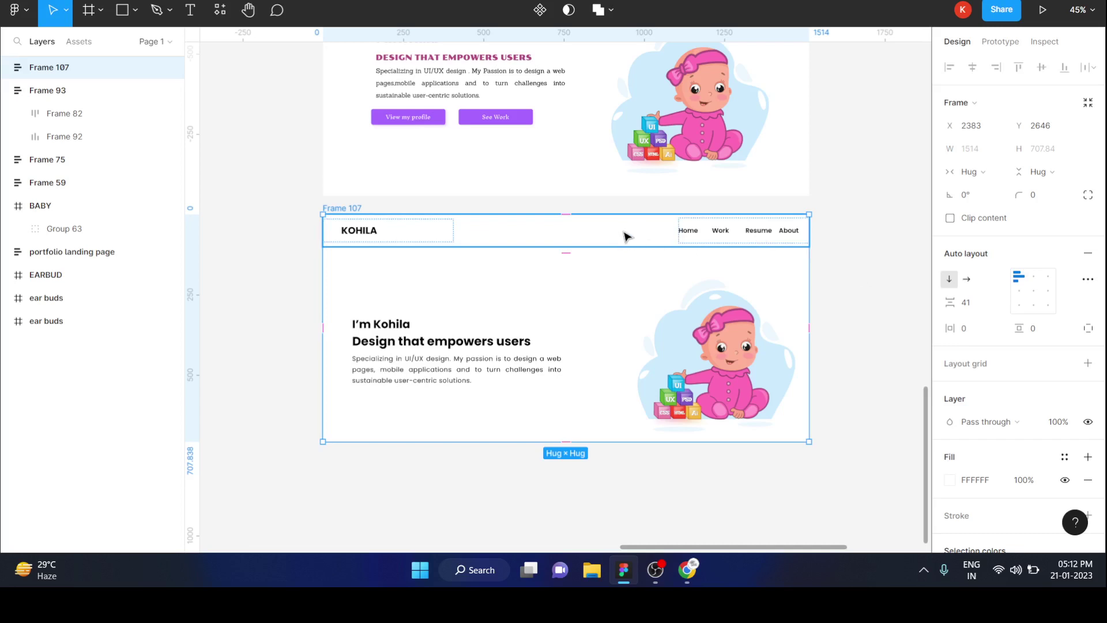
{"action": "left_click", "coordinate": [624, 235]}
{"action": "left_click", "coordinate": [975, 172]}
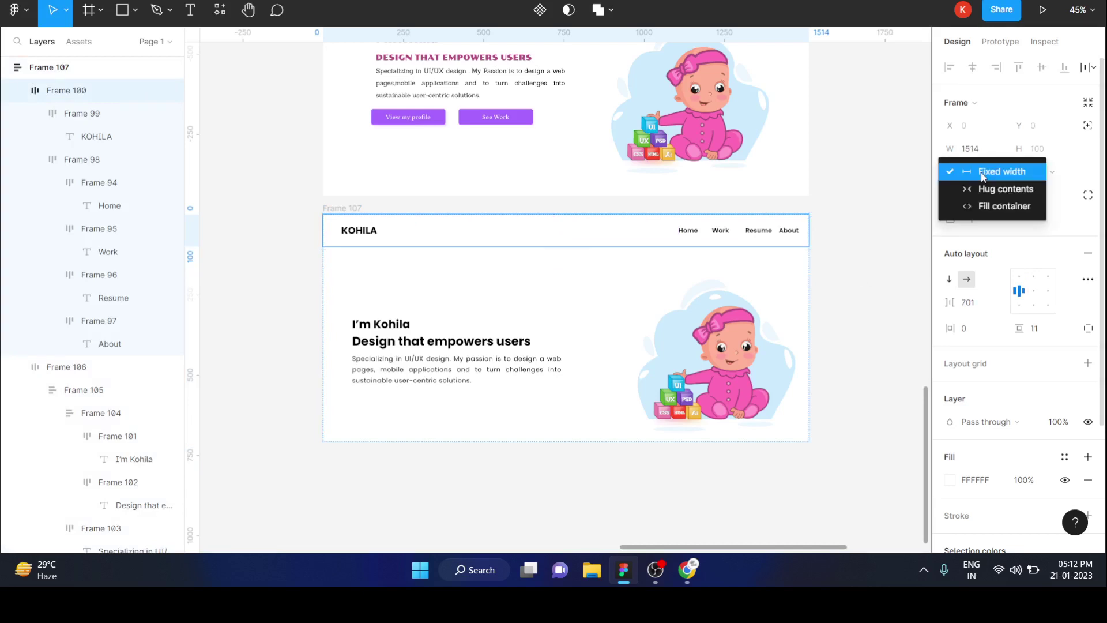
{"action": "left_click", "coordinate": [991, 207]}
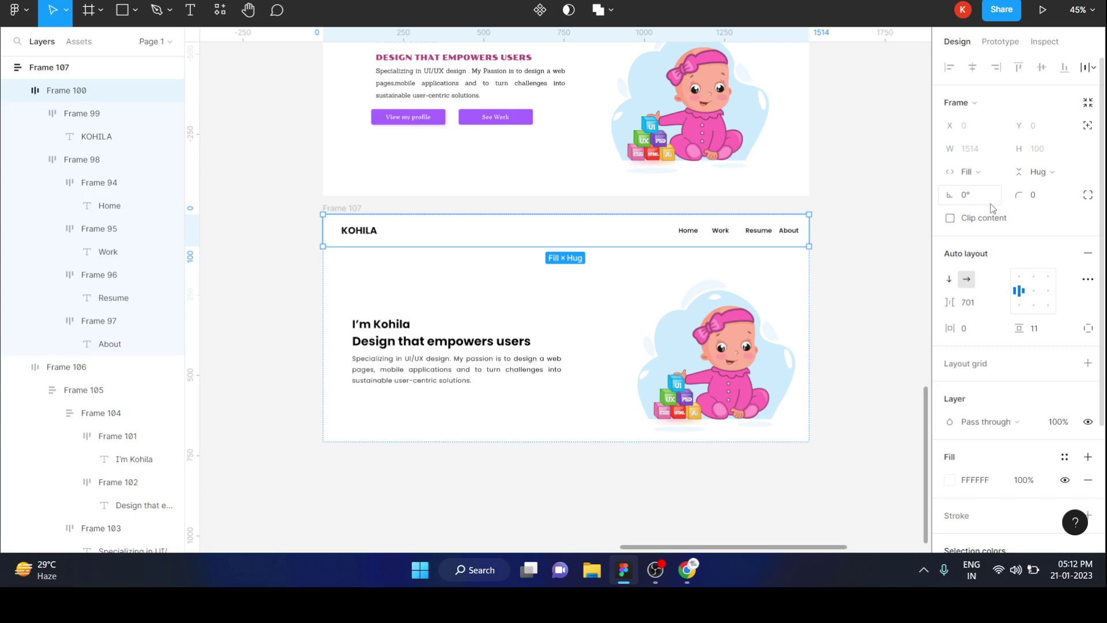
Step: Set the hero Frame 106 to Fill container width in the wrapper
{"action": "left_click", "coordinate": [156, 366]}
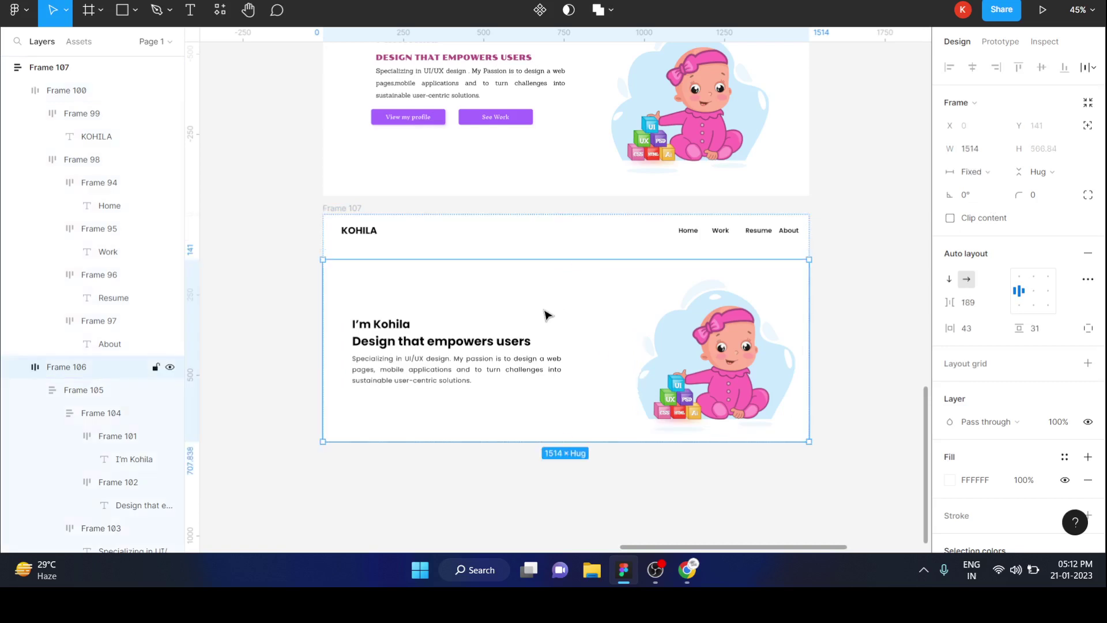
{"action": "left_click", "coordinate": [974, 175]}
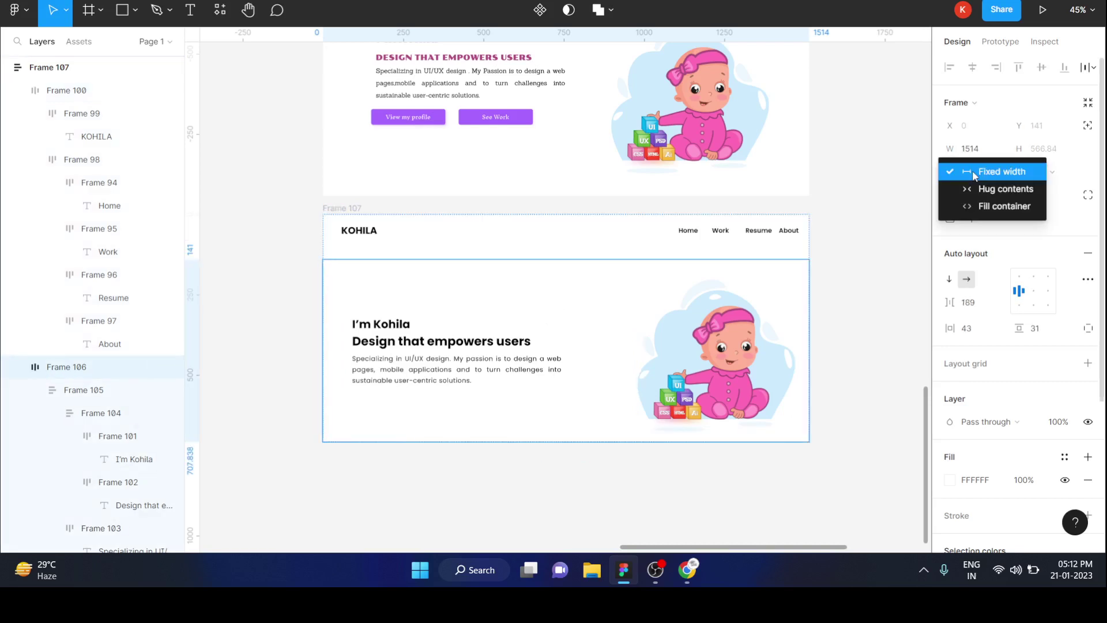
{"action": "left_click", "coordinate": [992, 208]}
Step: Widen wrapper Frame 107 to 1548 and switch to the Frame tool
{"action": "left_click", "coordinate": [870, 339]}
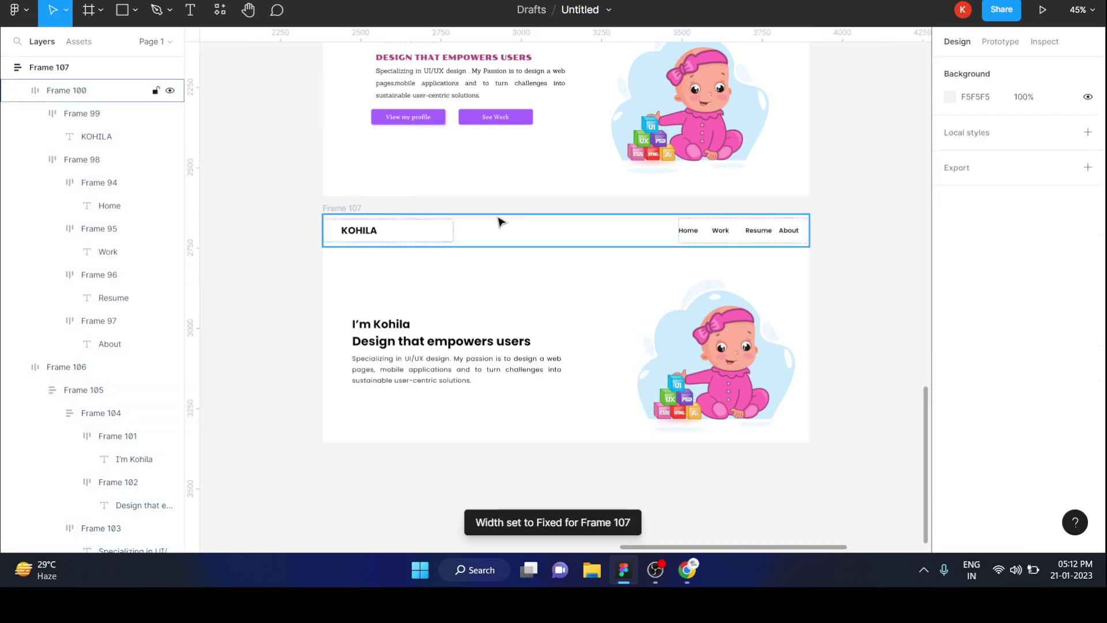
{"action": "left_click", "coordinate": [359, 208]}
{"action": "scroll", "coordinate": [353, 210], "scroll_direction": "down", "scroll_amount": 2}
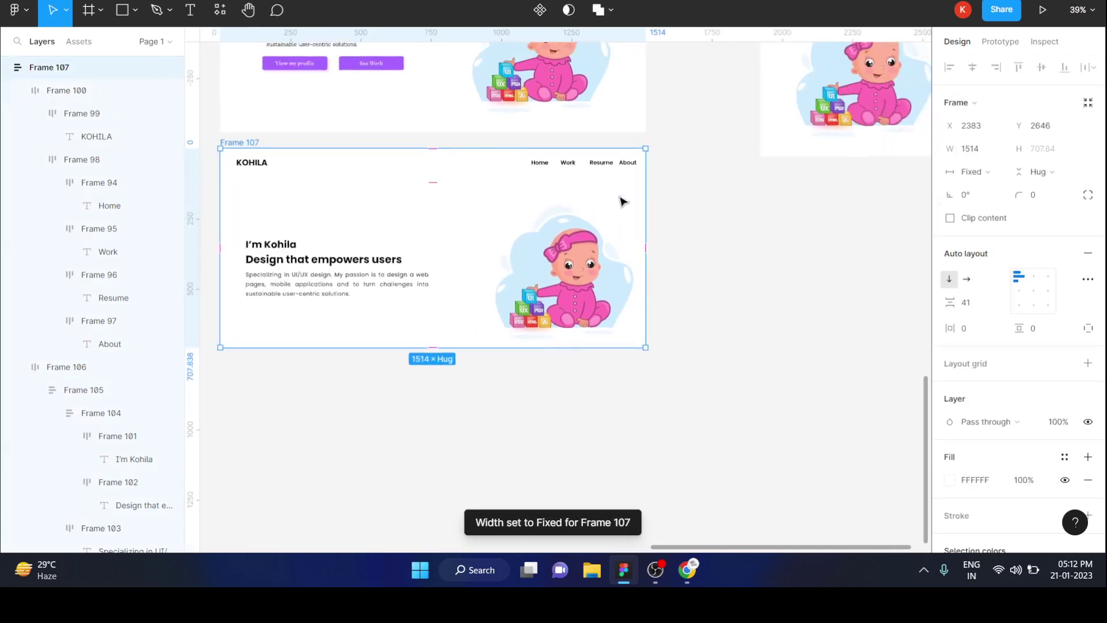
{"action": "mouse_move", "coordinate": [647, 199]}
{"action": "left_mouse_down"}
{"action": "mouse_move", "coordinate": [674, 205]}
{"action": "mouse_move", "coordinate": [629, 216]}
{"action": "mouse_move", "coordinate": [655, 215]}
{"action": "left_mouse_up"}
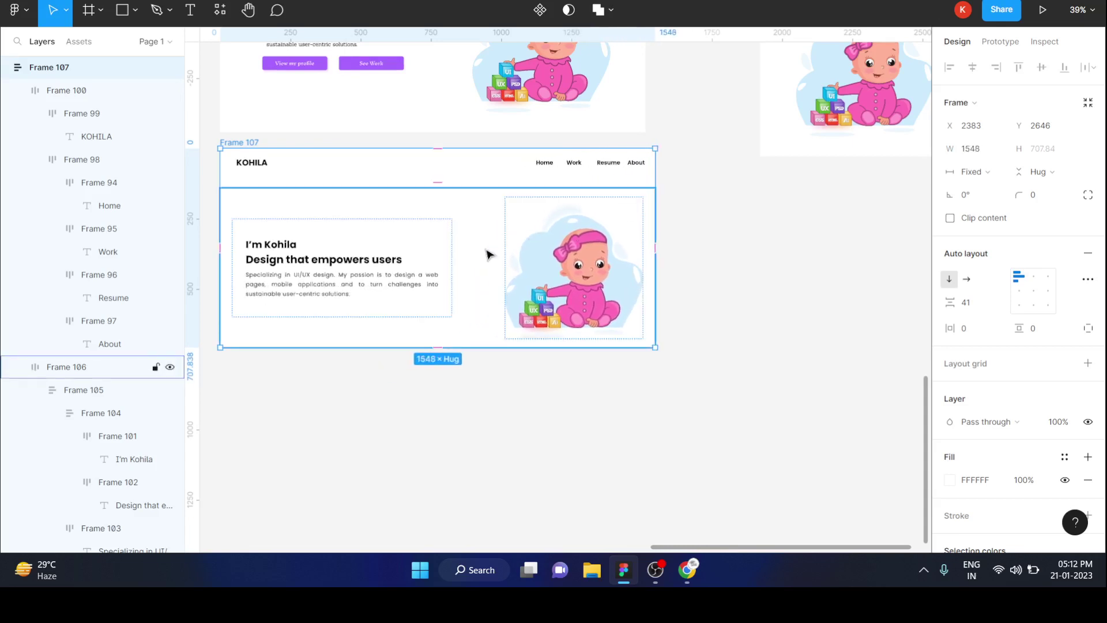
{"action": "scroll", "coordinate": [415, 266], "scroll_direction": "left", "scroll_amount": 5}
{"action": "scroll", "coordinate": [415, 267], "scroll_direction": "up", "scroll_amount": 2}
{"action": "scroll", "coordinate": [418, 267], "scroll_direction": "right", "scroll_amount": 2}
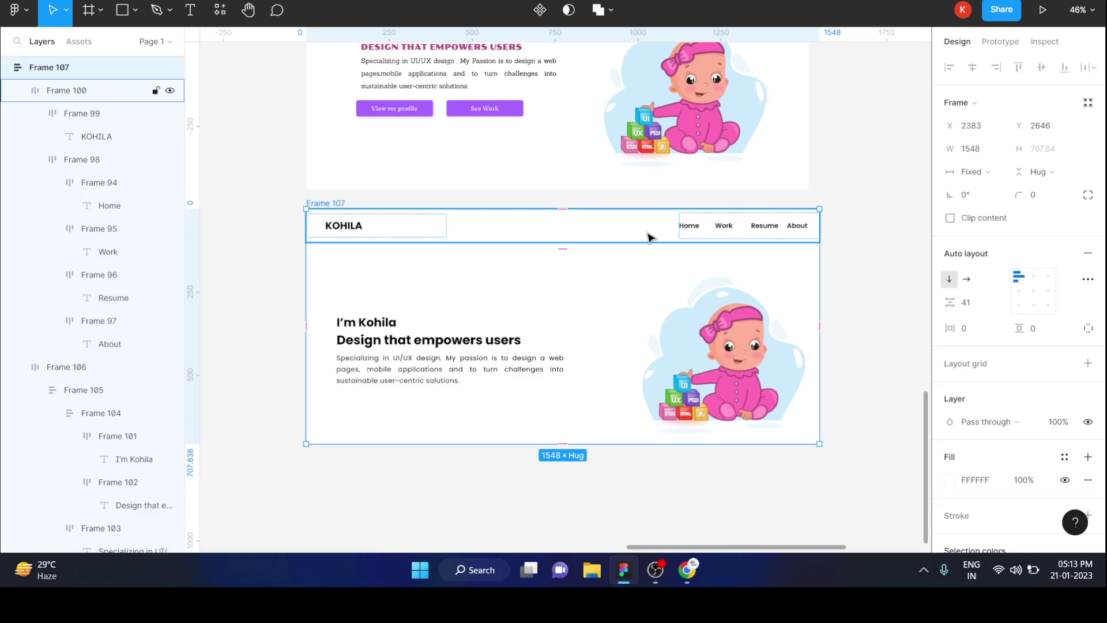
{"action": "scroll", "coordinate": [649, 236], "scroll_direction": "down", "scroll_amount": 1}
{"action": "scroll", "coordinate": [649, 236], "scroll_direction": "down", "scroll_amount": 3}
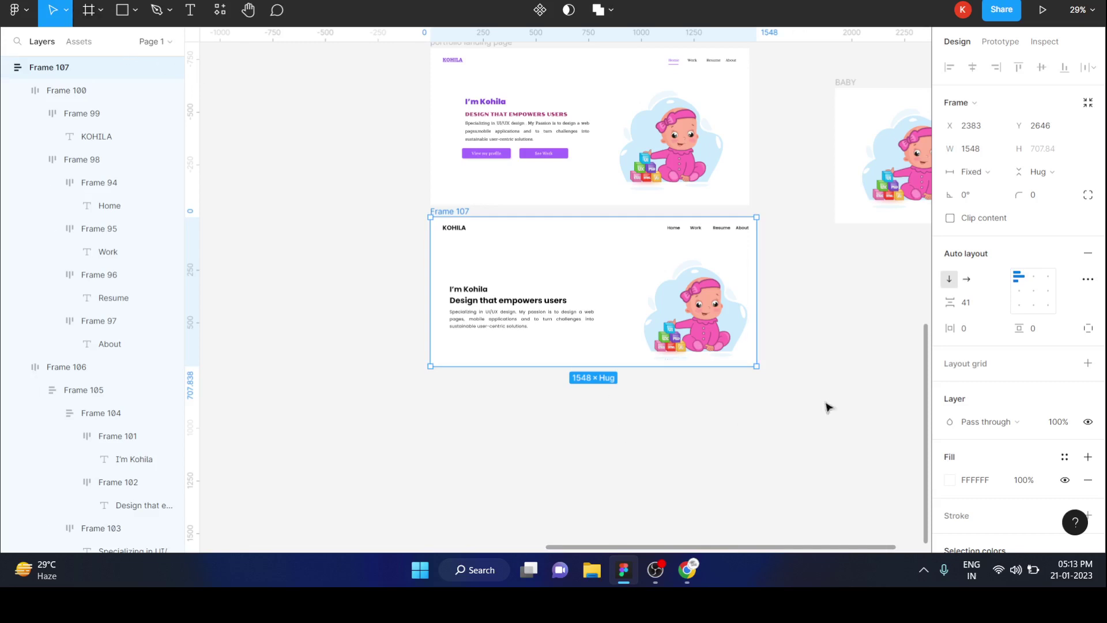
{"action": "key", "text": "f"}
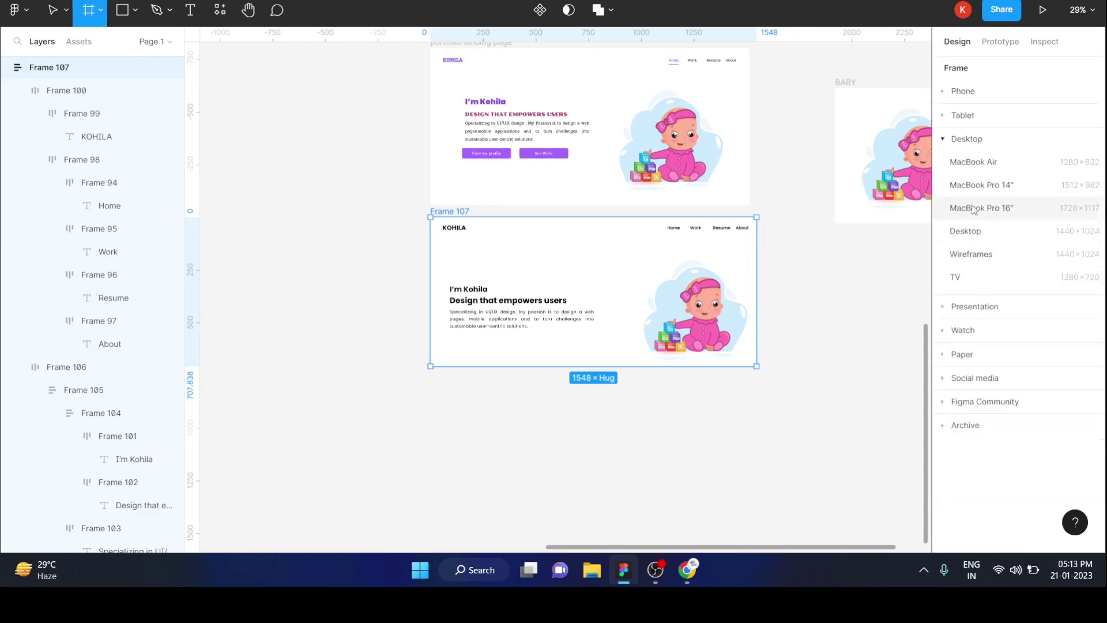
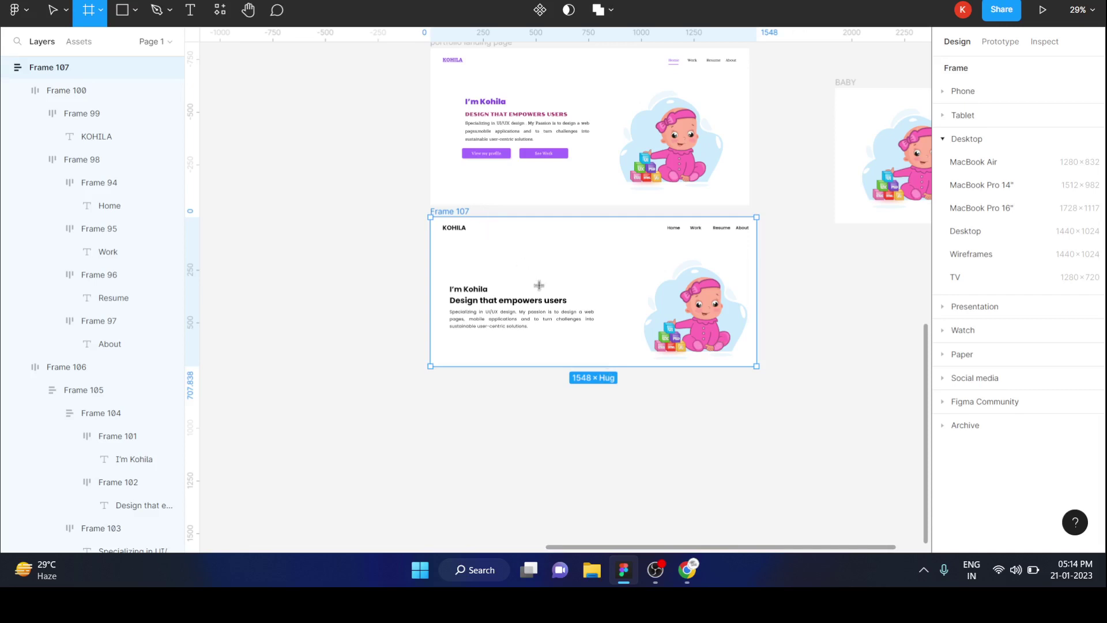
Step: Narrow the lower Kohila frame (Frame 107) to W 1514, matching the upper frame
{"action": "key", "text": "v"}
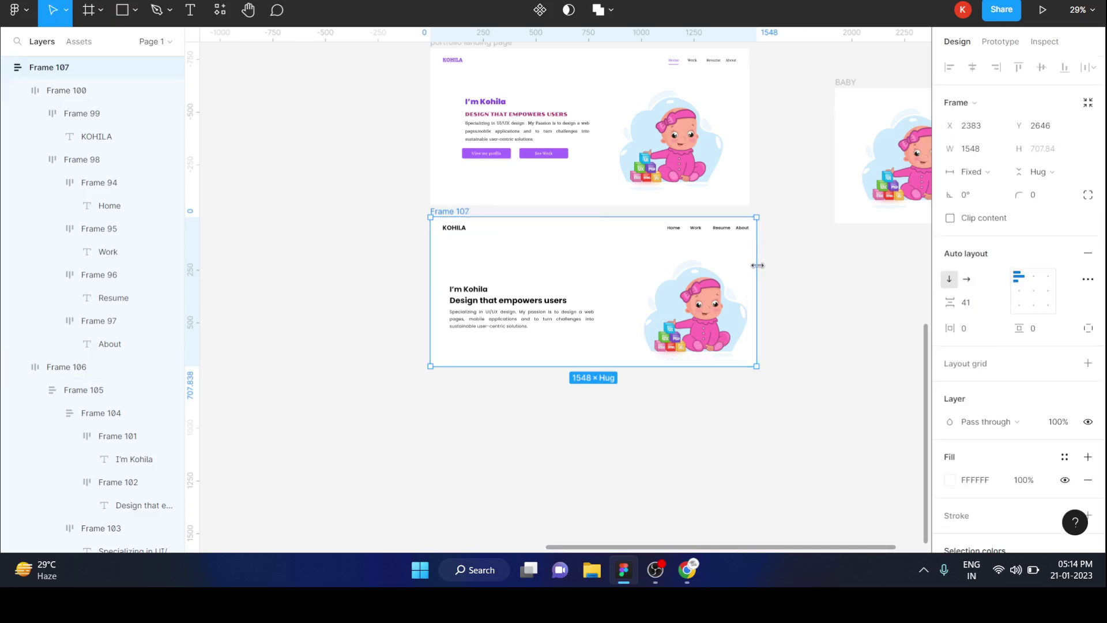
{"action": "mouse_move", "coordinate": [758, 265]}
{"action": "left_mouse_down"}
{"action": "mouse_move", "coordinate": [775, 268]}
{"action": "mouse_move", "coordinate": [754, 268]}
{"action": "left_mouse_up"}
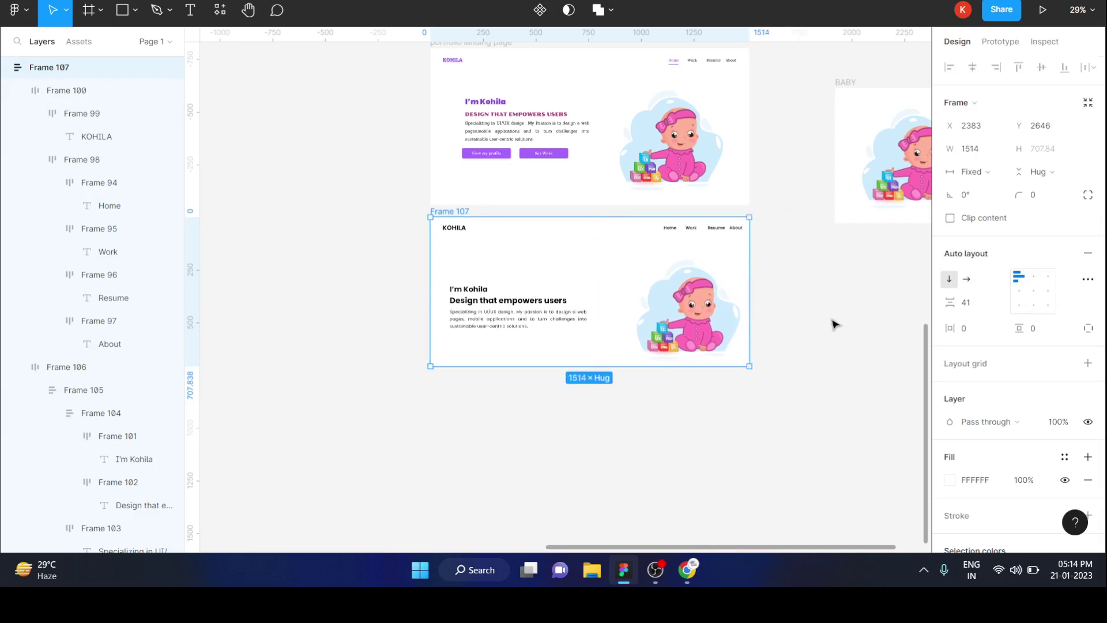
{"action": "left_click", "coordinate": [703, 414]}
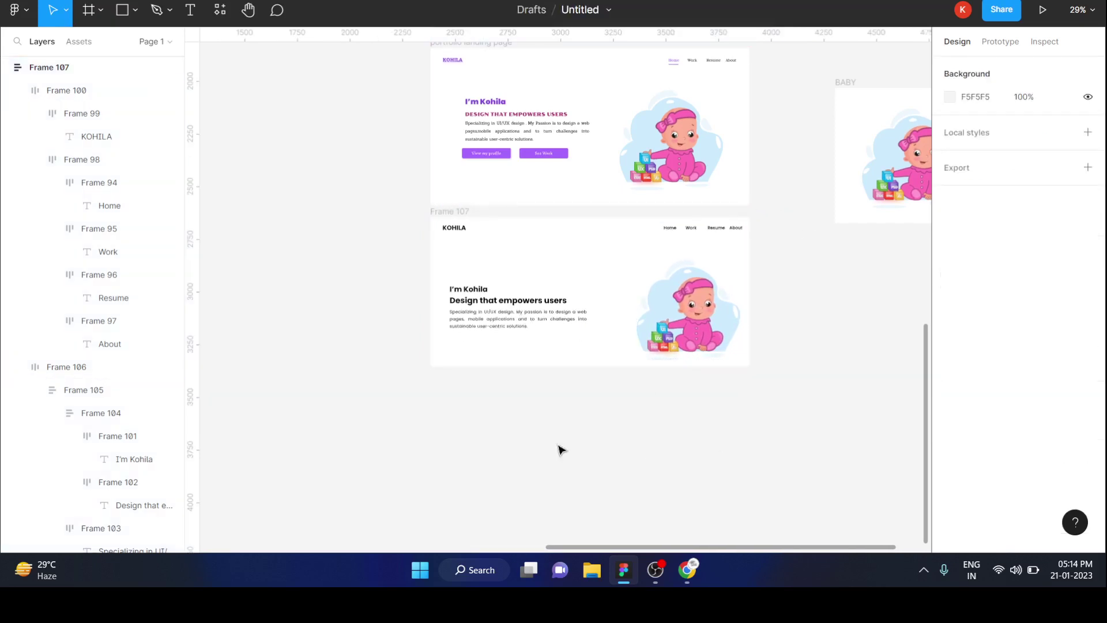
{"action": "left_click", "coordinate": [496, 265]}
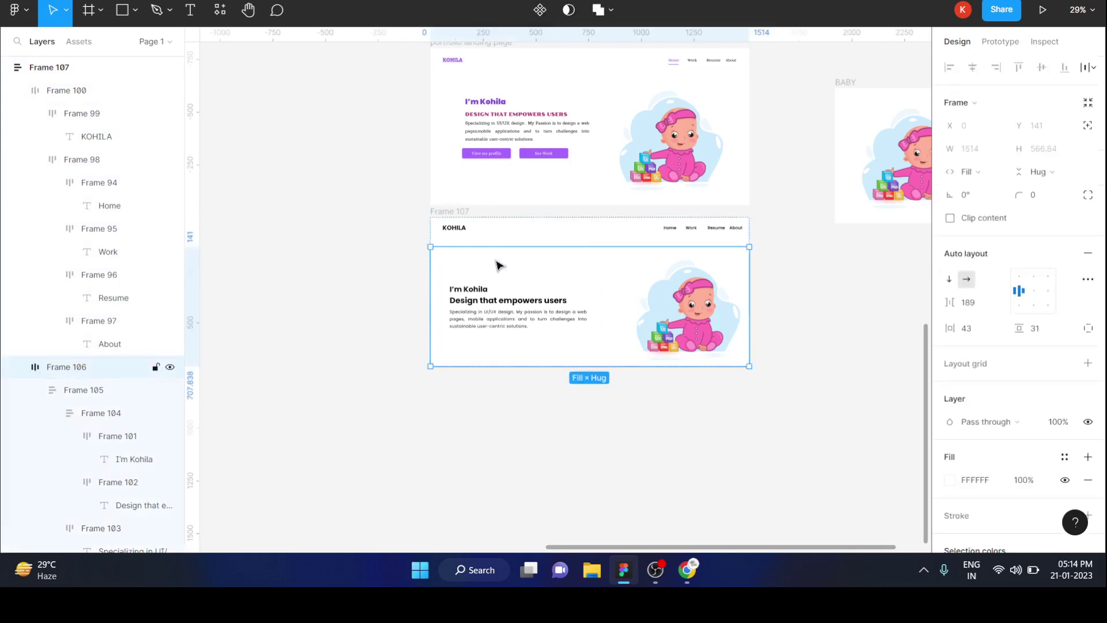
{"action": "left_click", "coordinate": [378, 292]}
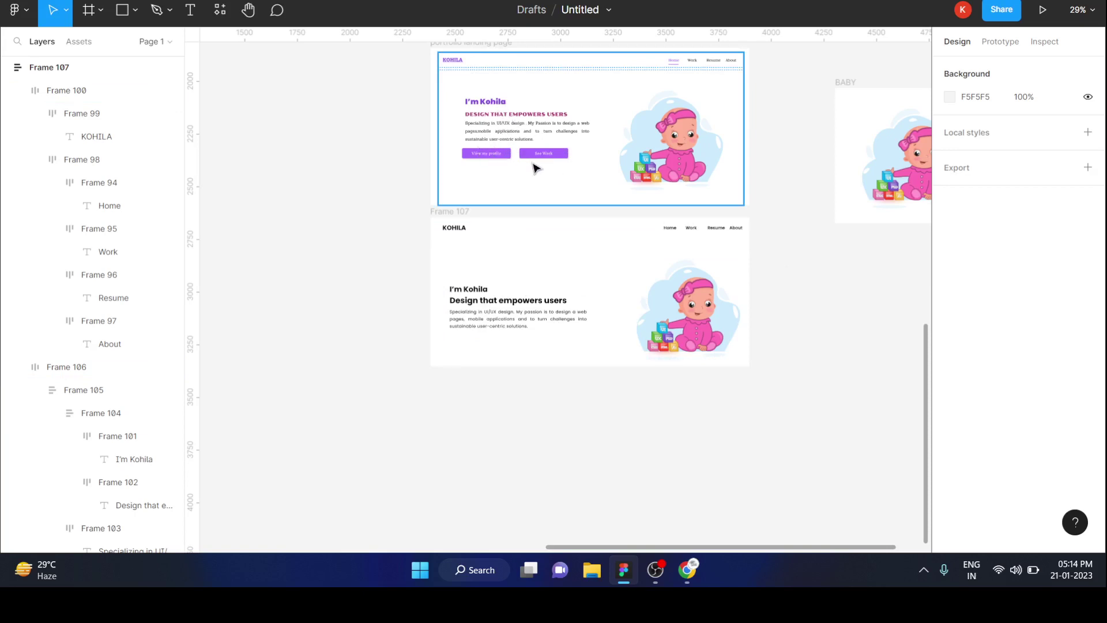
Step: Widen the upper 'portfolio landing page' frame to W 1543, then bring OBS forward
{"action": "scroll", "coordinate": [632, 235], "scroll_direction": "up", "scroll_amount": 5}
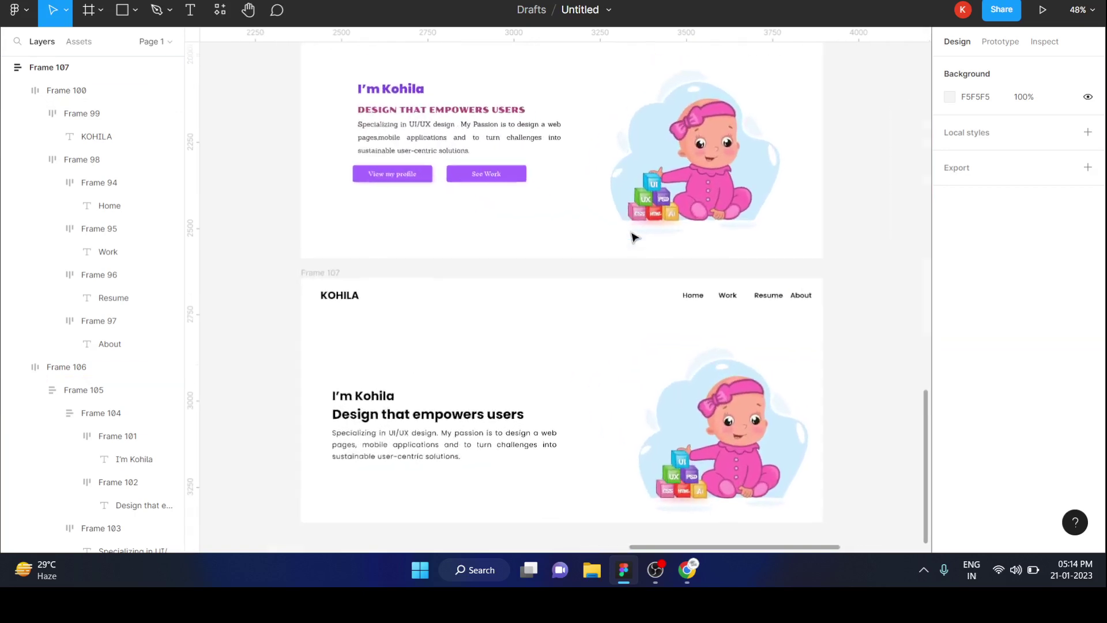
{"action": "left_click", "coordinate": [352, 176]}
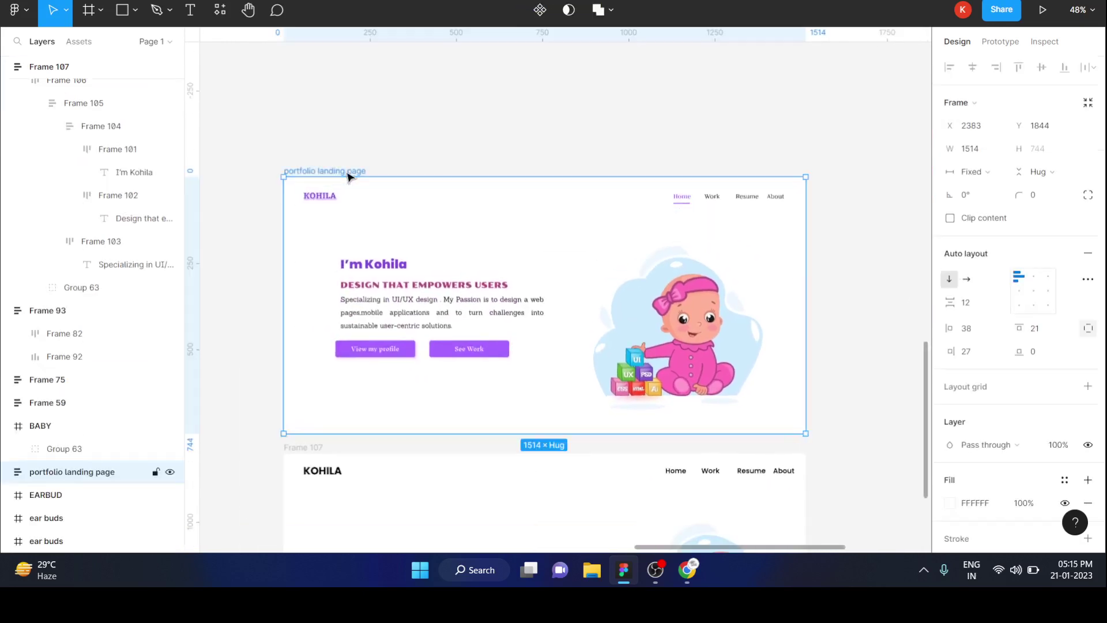
{"action": "scroll", "coordinate": [349, 176], "scroll_direction": "down", "scroll_amount": 2}
{"action": "mouse_move", "coordinate": [789, 185]}
{"action": "left_mouse_down"}
{"action": "mouse_move", "coordinate": [861, 187]}
{"action": "mouse_move", "coordinate": [757, 181]}
{"action": "mouse_move", "coordinate": [799, 212]}
{"action": "mouse_move", "coordinate": [773, 212]}
{"action": "mouse_move", "coordinate": [794, 211]}
{"action": "left_mouse_up"}
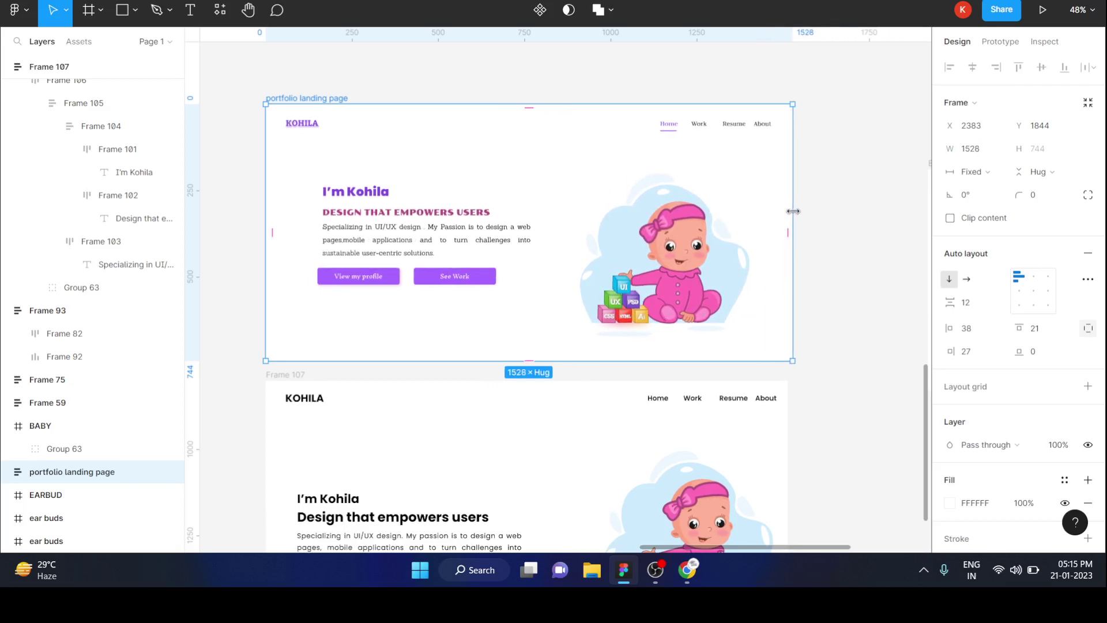
{"action": "mouse_move", "coordinate": [794, 211]}
{"action": "left_mouse_down"}
{"action": "mouse_move", "coordinate": [823, 203]}
{"action": "mouse_move", "coordinate": [798, 202]}
{"action": "left_mouse_up"}
{"action": "scroll", "coordinate": [798, 202], "scroll_direction": "down", "scroll_amount": 2}
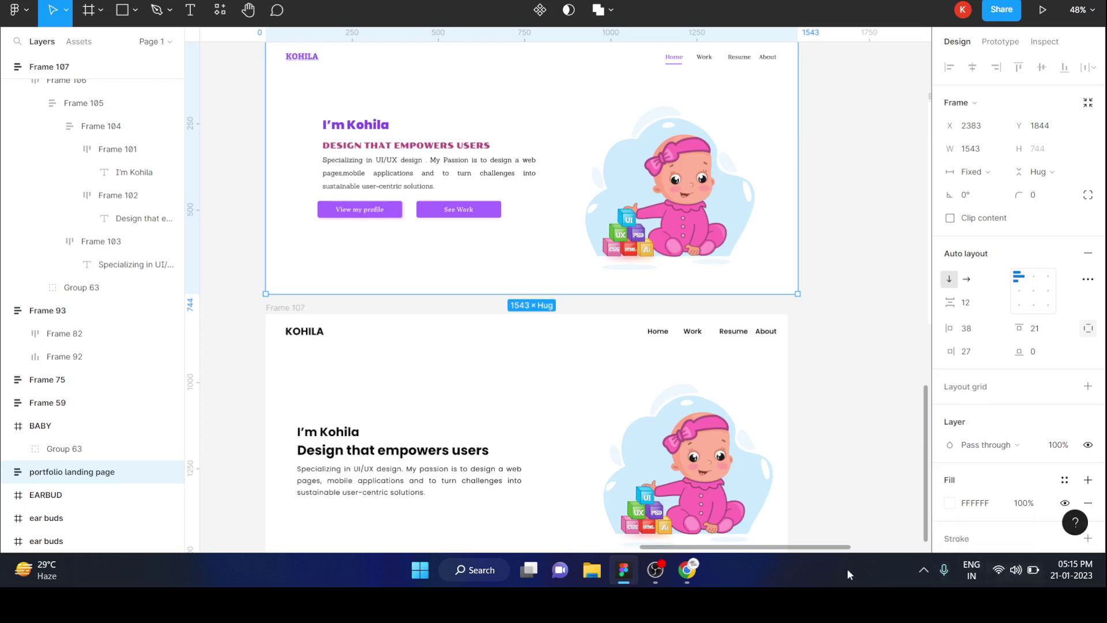
{"action": "left_click", "coordinate": [656, 571]}
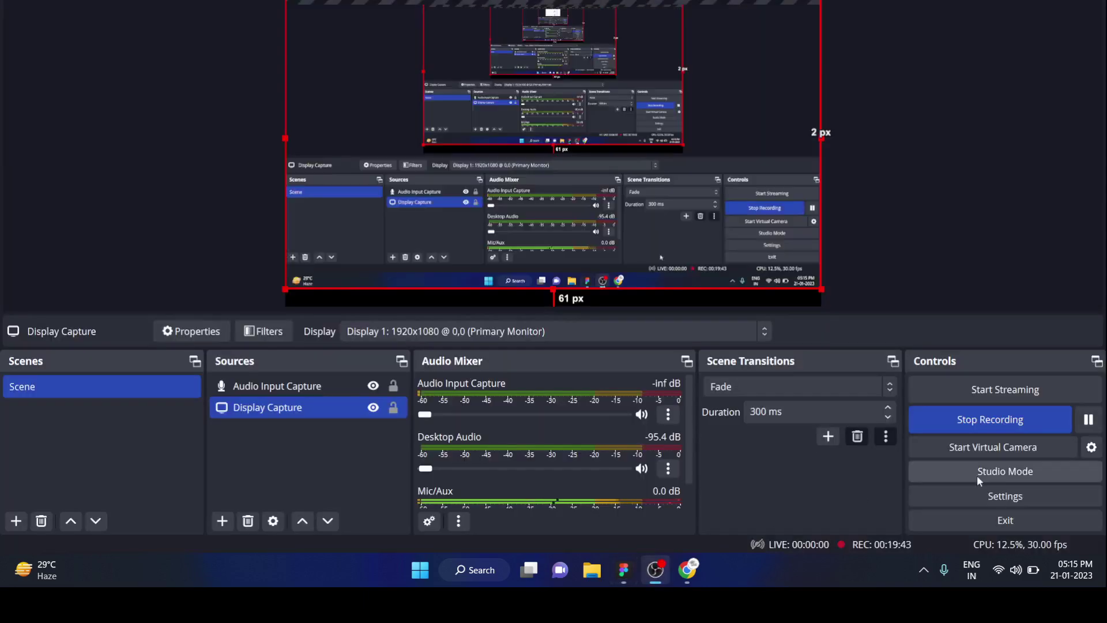